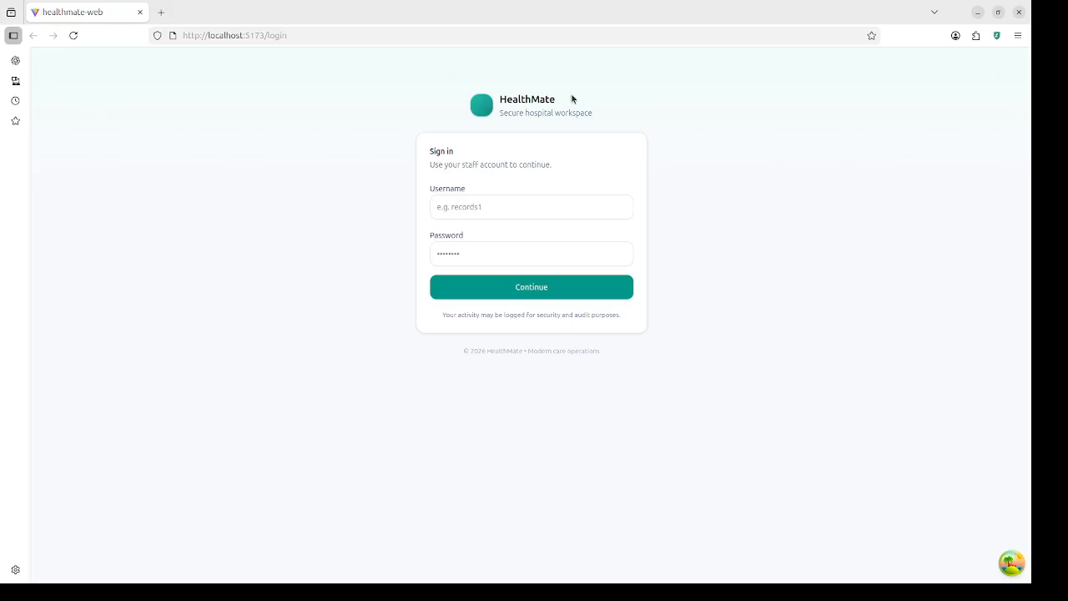
Step: Sign in using the saved records staff login from the browser's autofill list
left_click(528, 208)
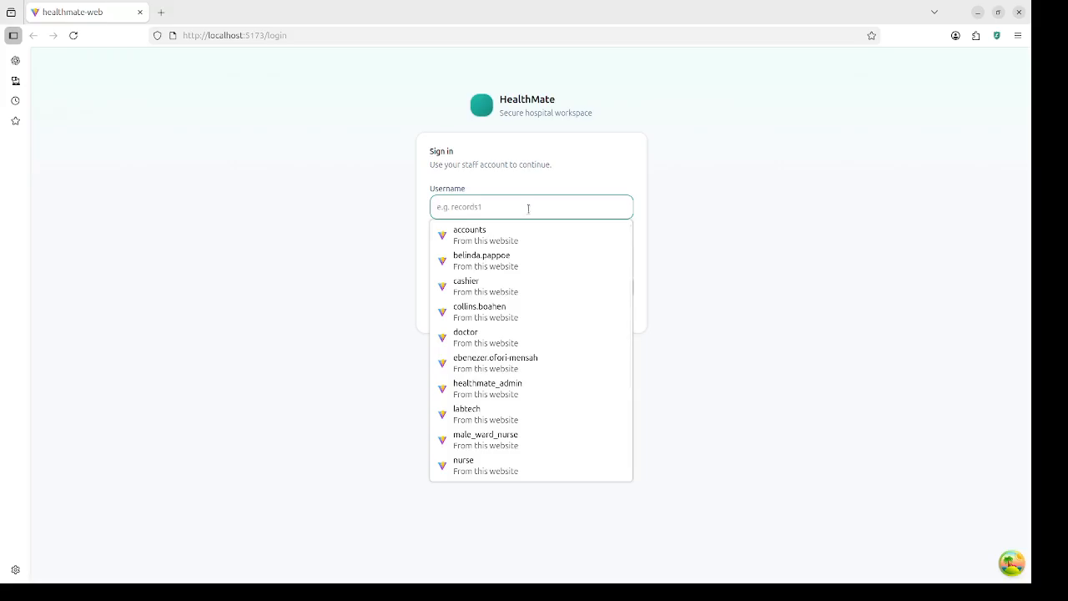
left_click(789, 191)
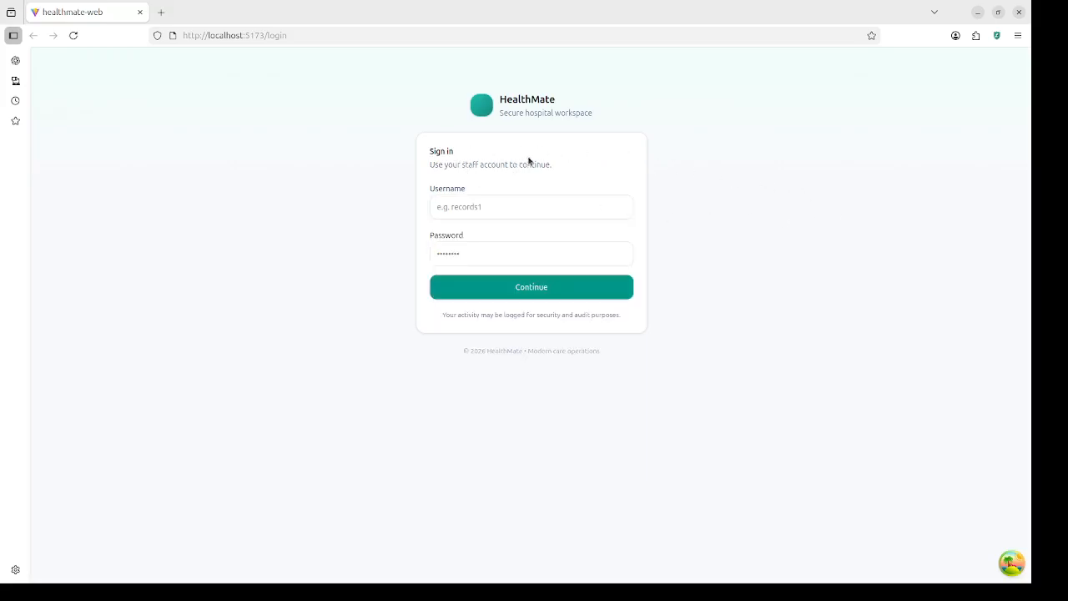
left_click(558, 210)
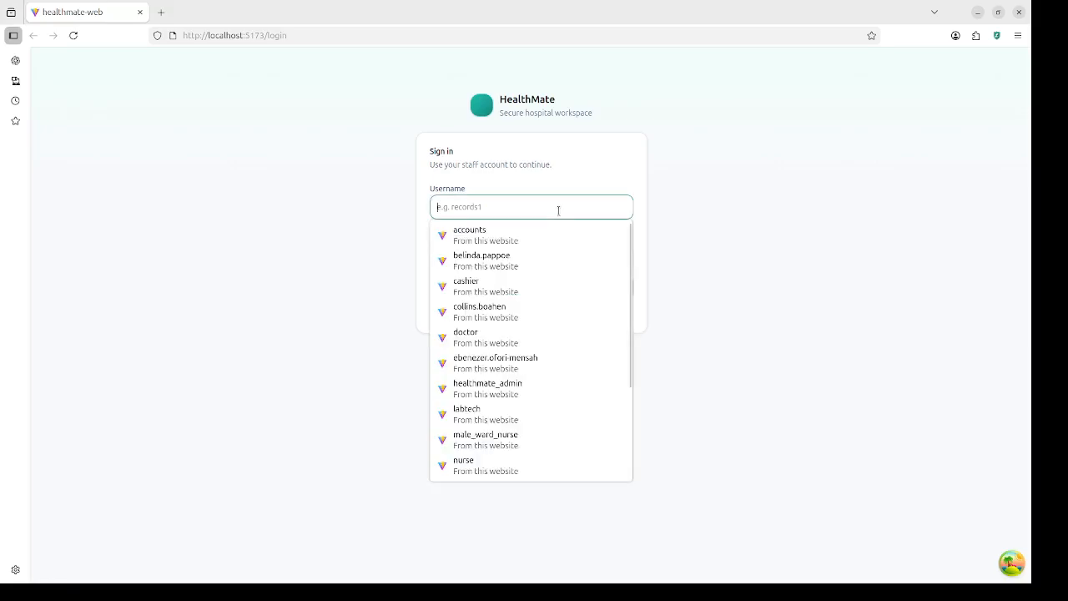
type("re")
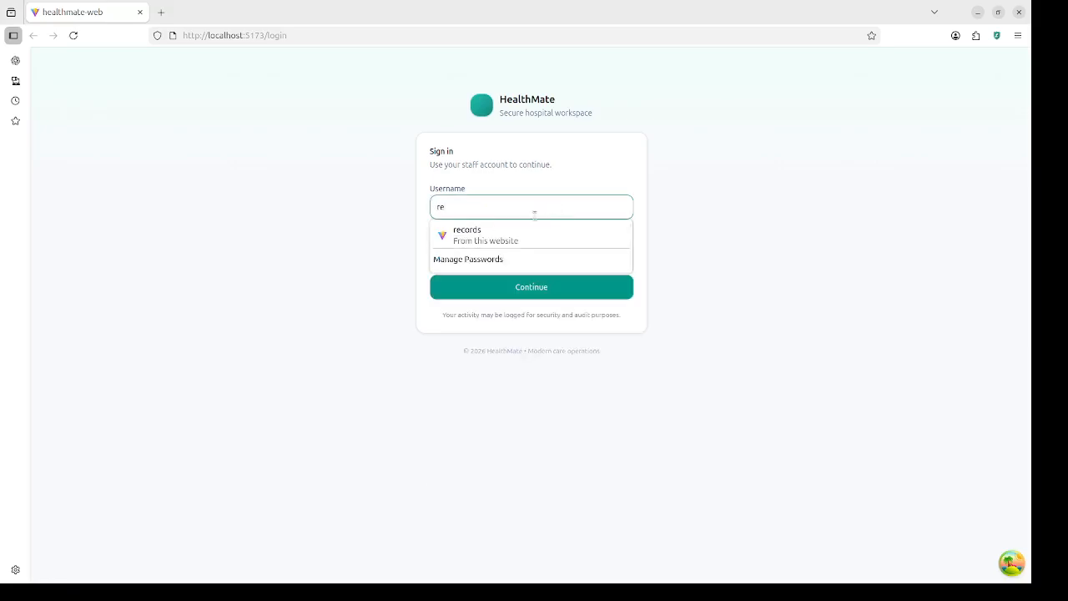
left_click(538, 231)
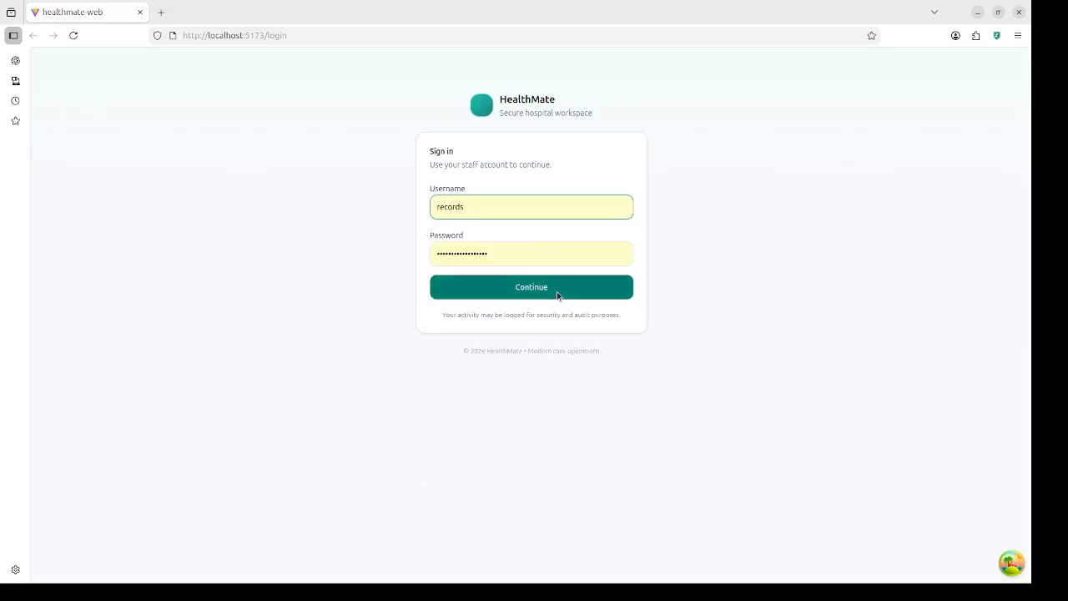
left_click(557, 292)
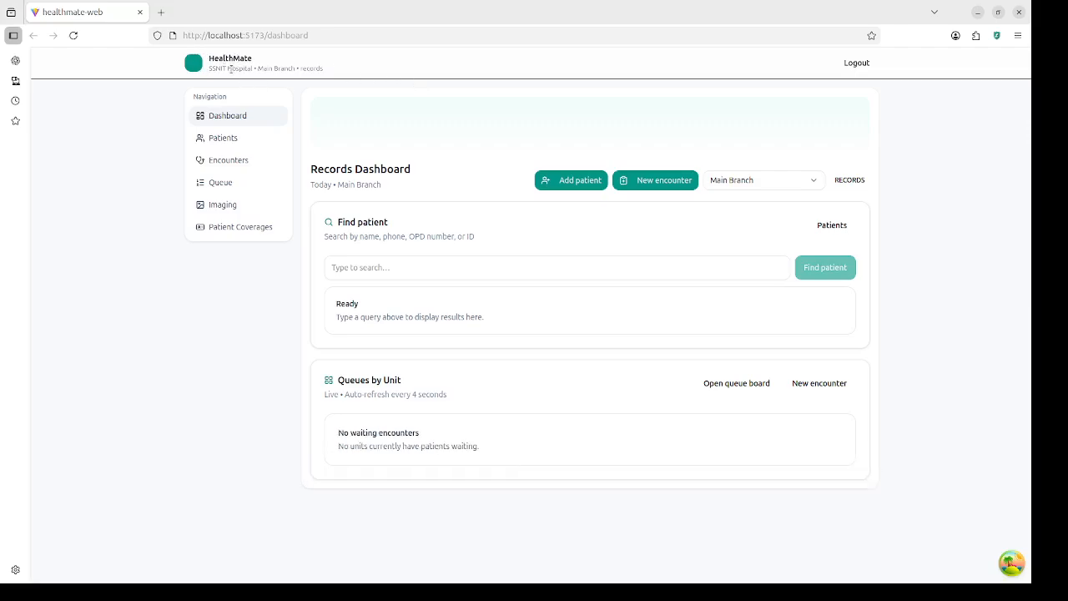
double_click(235, 68)
left_click_drag(258, 68, 310, 69)
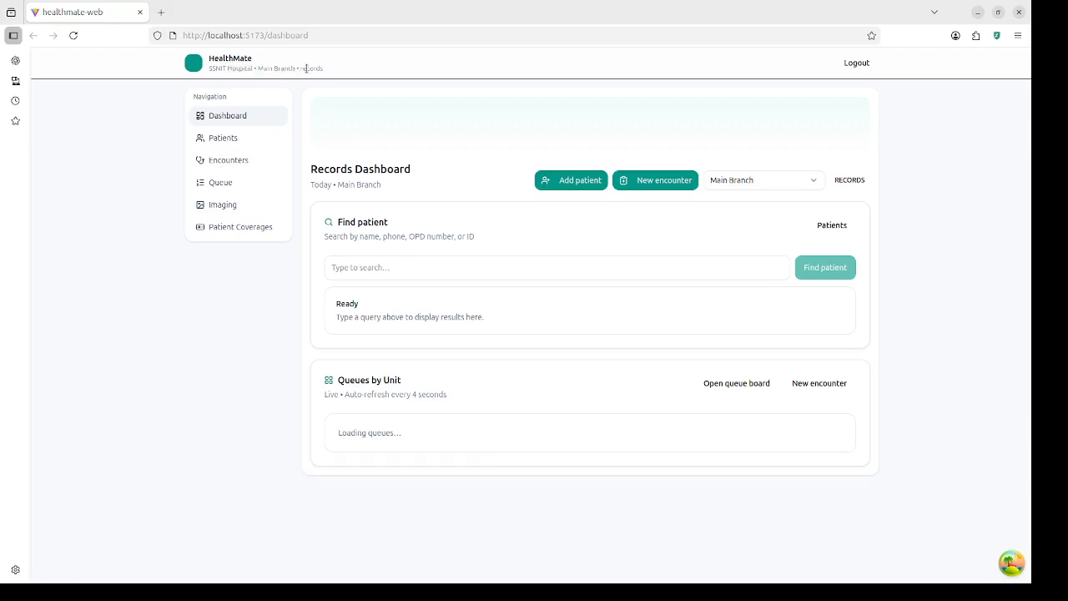
double_click(311, 69)
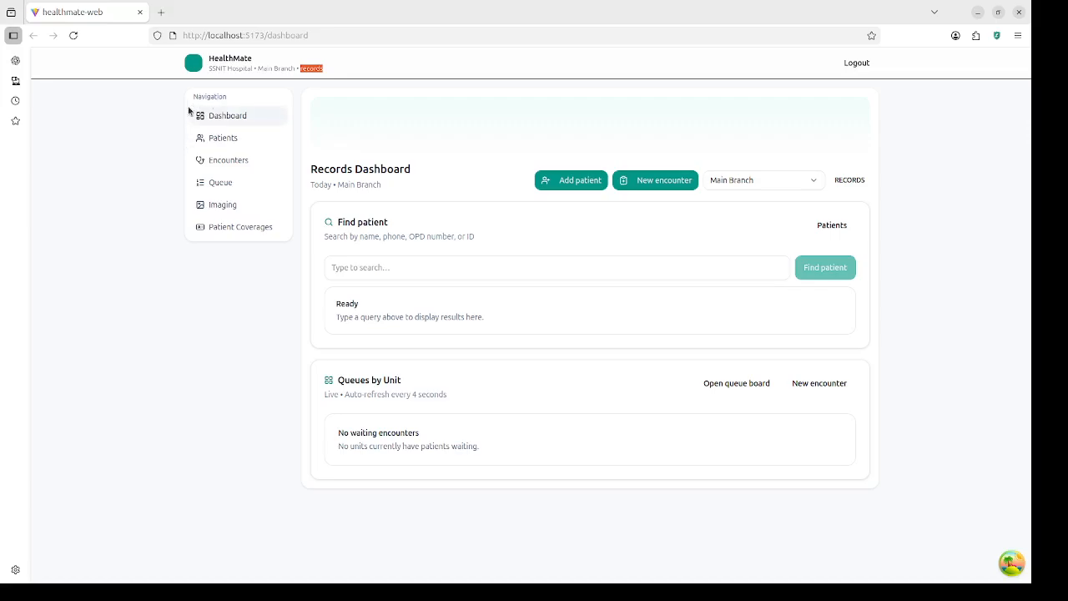
left_click(219, 139)
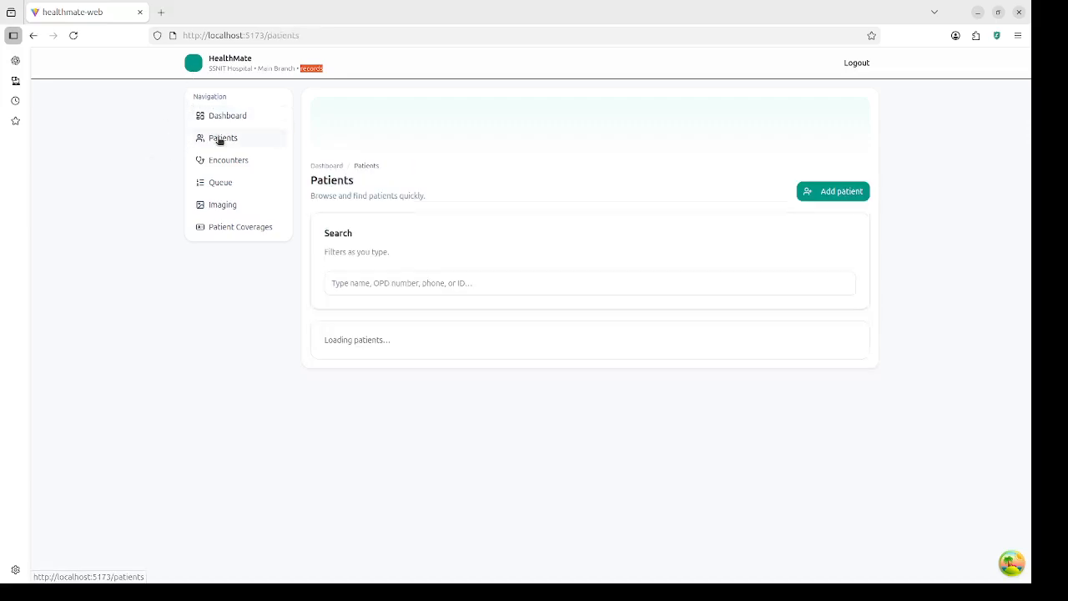
left_click(227, 161)
left_click(225, 183)
left_click(227, 205)
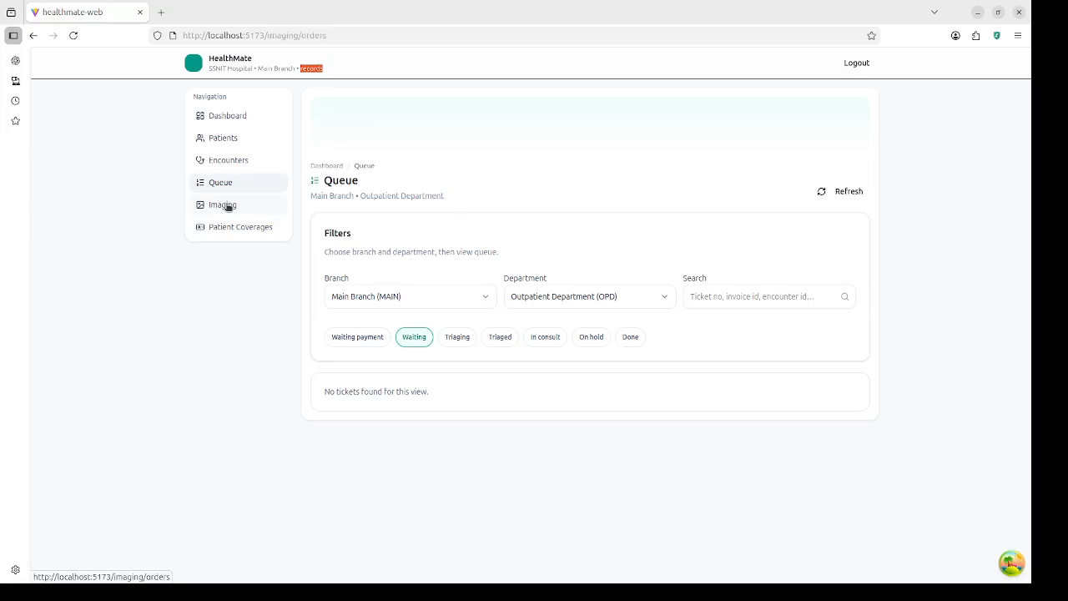
left_click(233, 227)
left_click(231, 117)
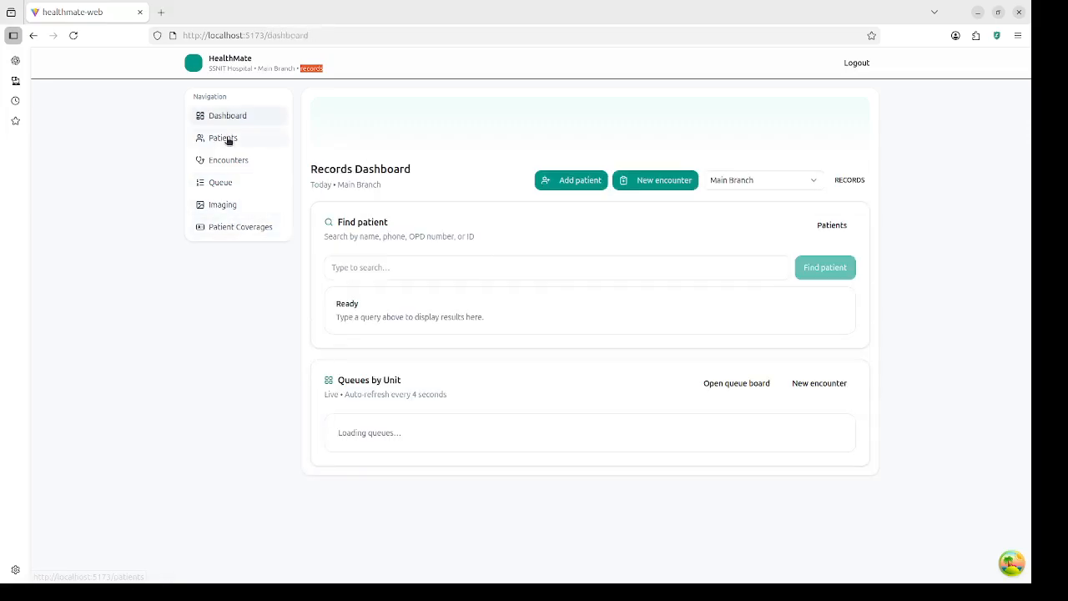
left_click(227, 140)
left_click(229, 116)
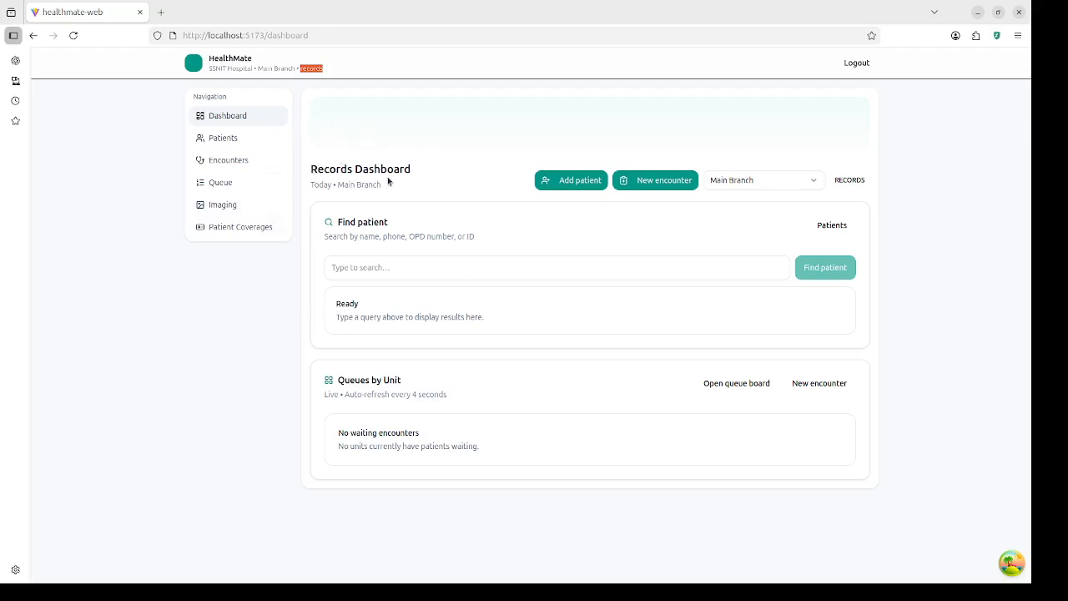
double_click(318, 186)
left_click(484, 269)
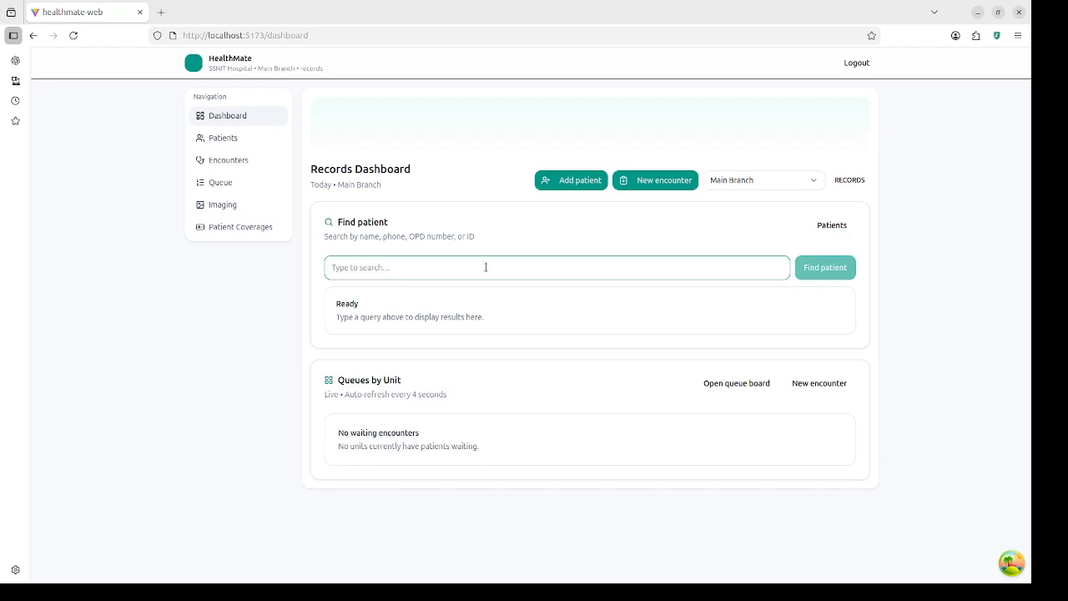
Step: Search patients by a name fragment, returning a single match
type("dani")
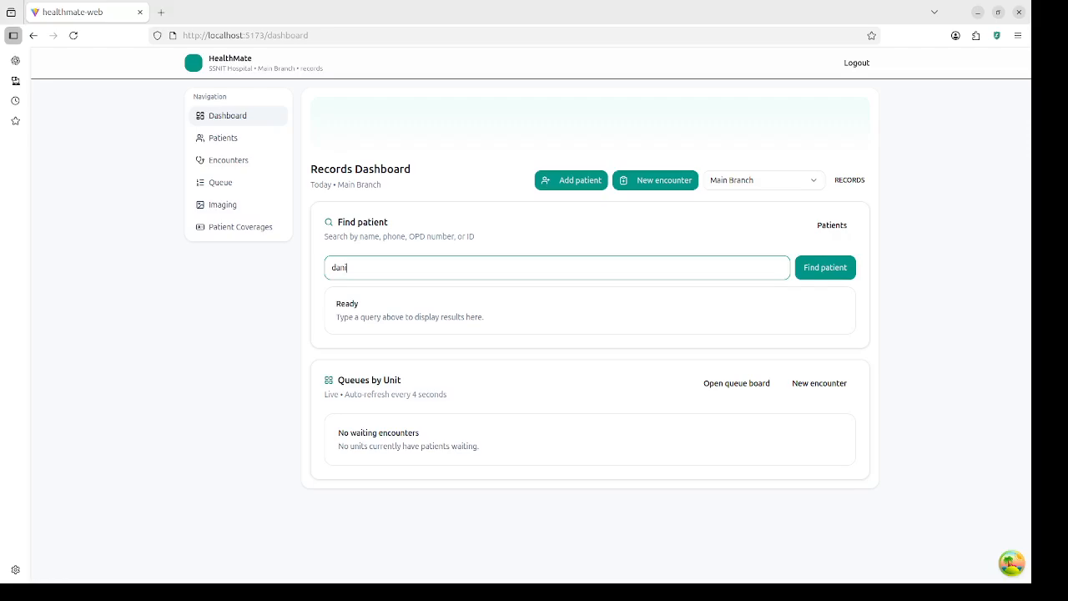
left_click(827, 272)
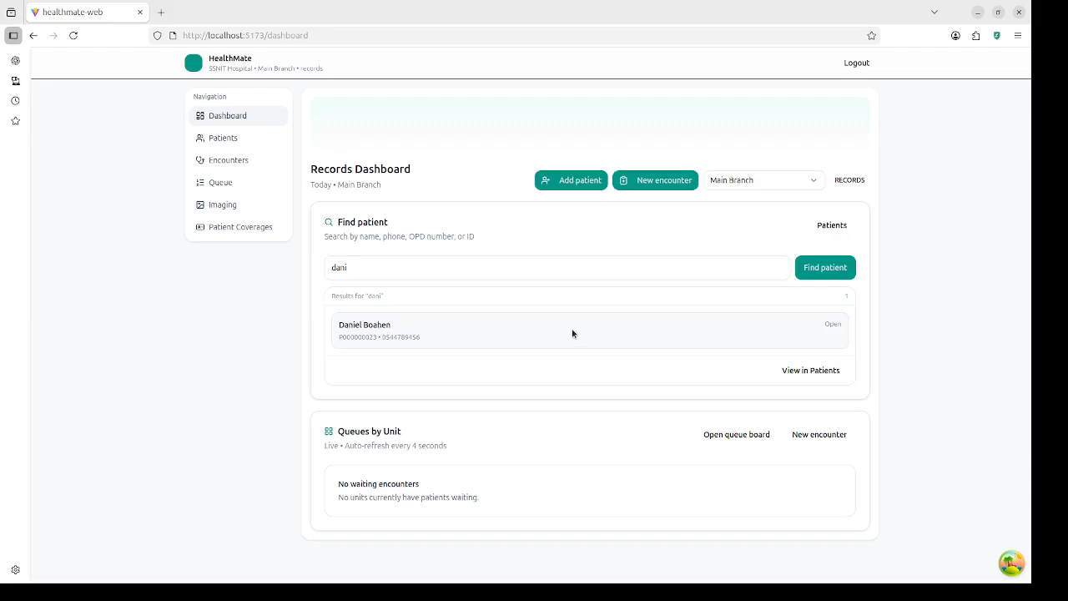
Step: Start a new patient registration and enter the patient's first, last and other names
left_click(576, 182)
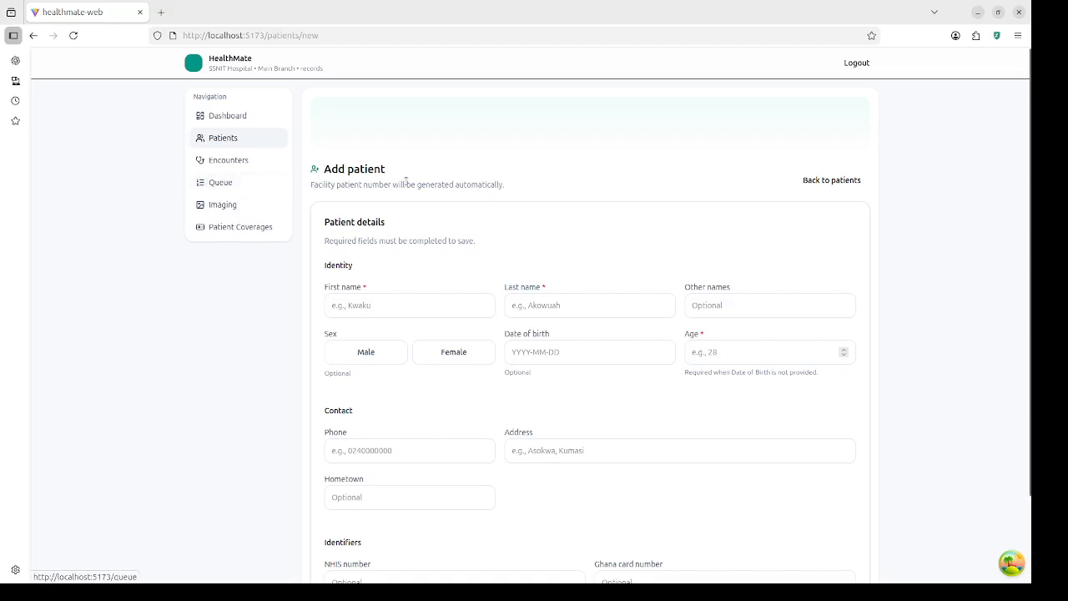
scroll(559, 267, "down", 1)
scroll(568, 266, "down", 2)
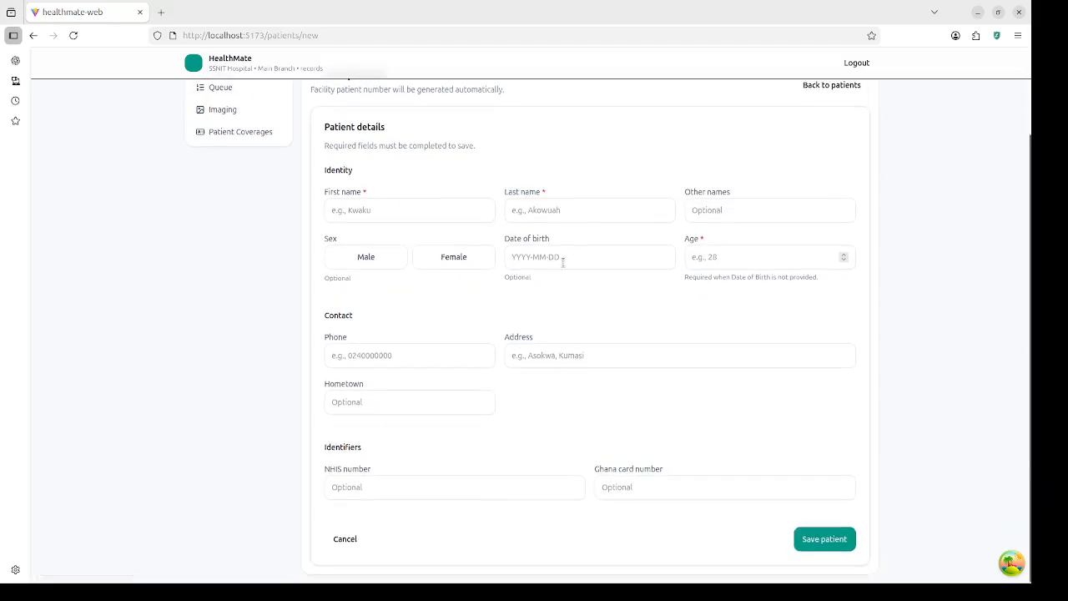
left_click(423, 211)
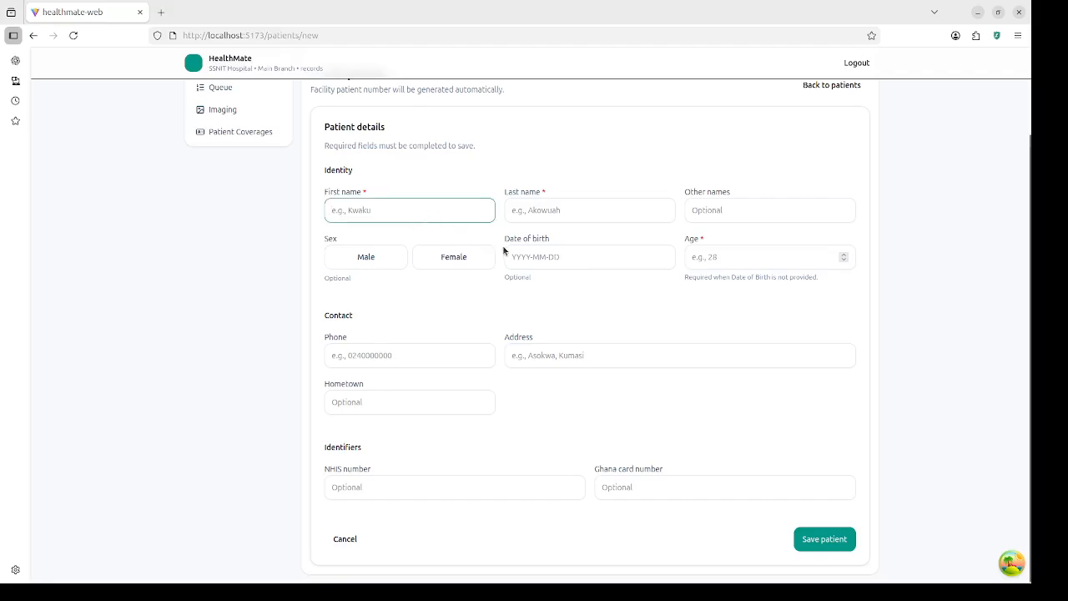
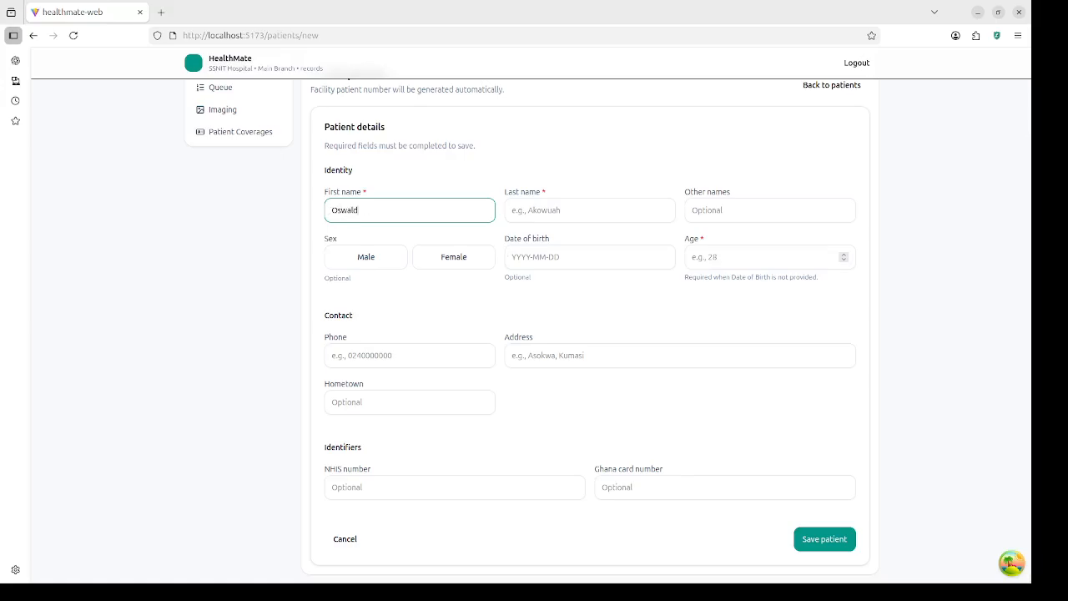
key("Tab")
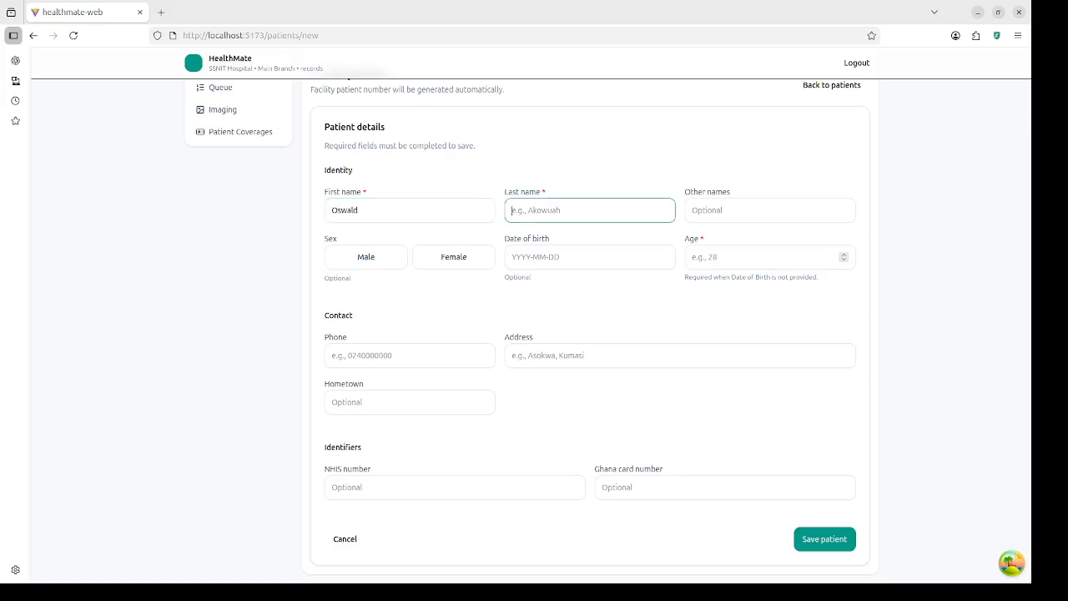
key("Tab")
key("shift+Tab")
key("Tab")
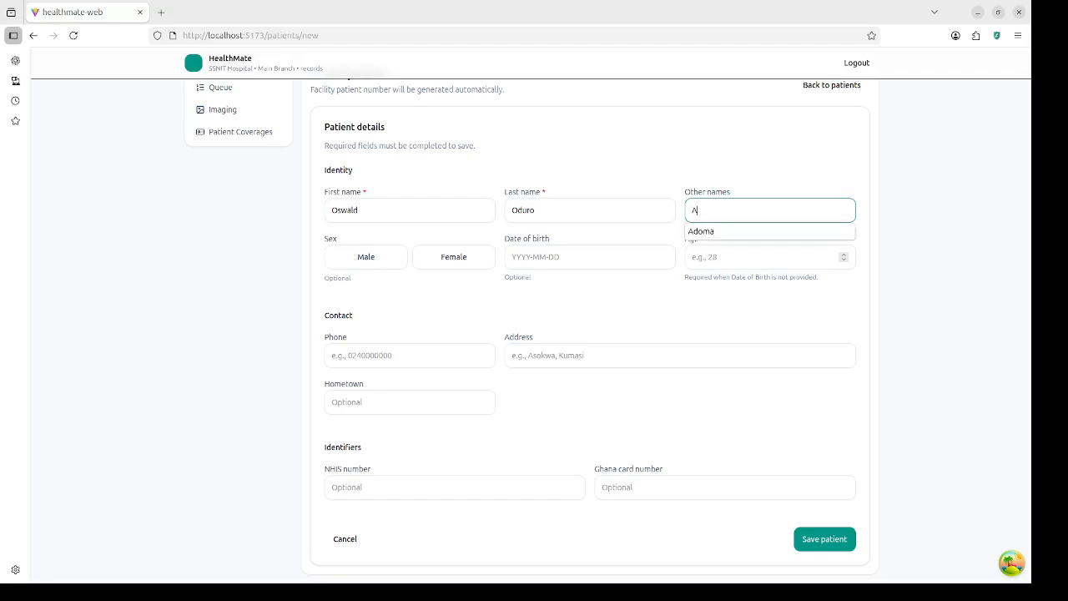
Step: Set the patient's sex to Male and age to 30
key("Tab")
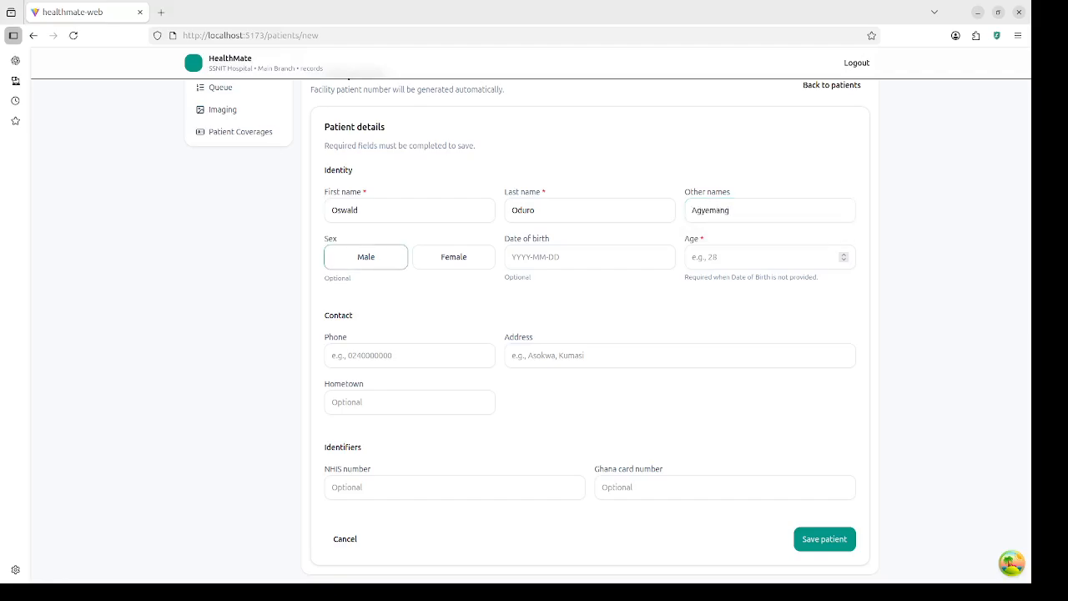
left_click(379, 258)
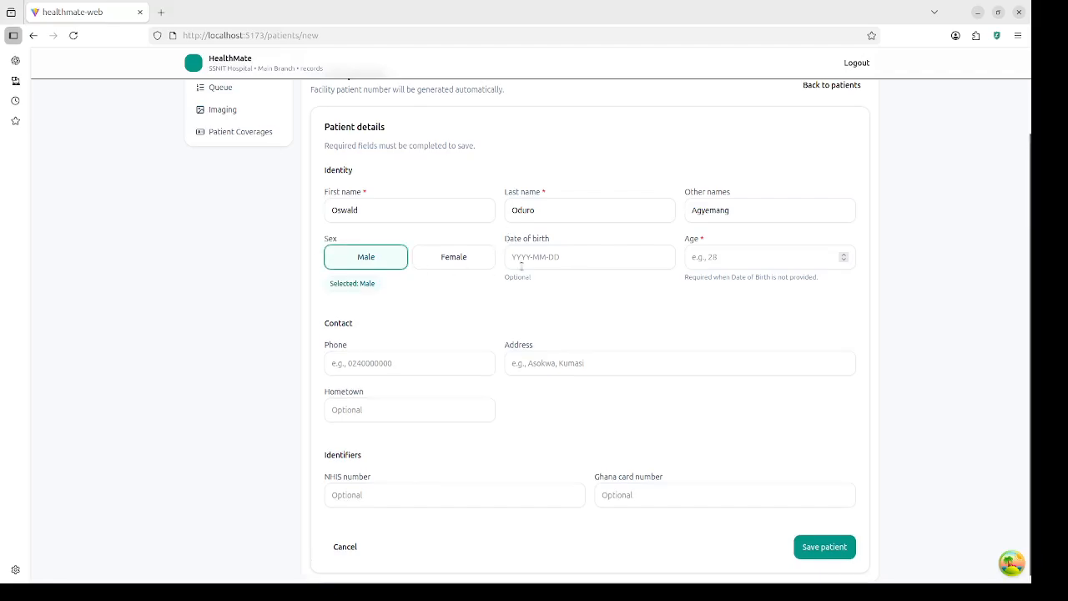
left_click(716, 257)
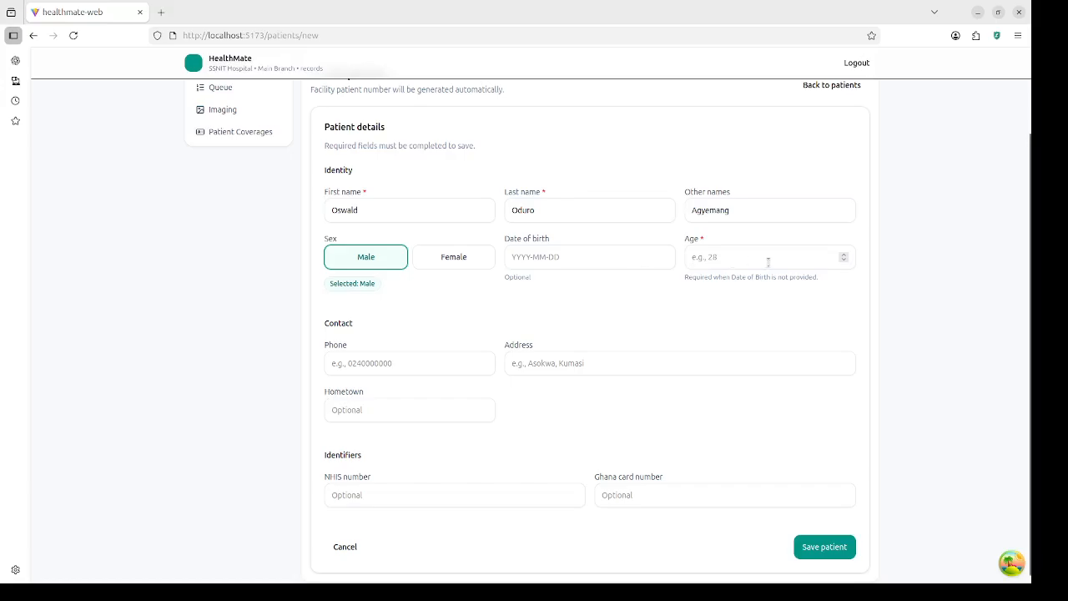
left_click(768, 261)
left_click(624, 259)
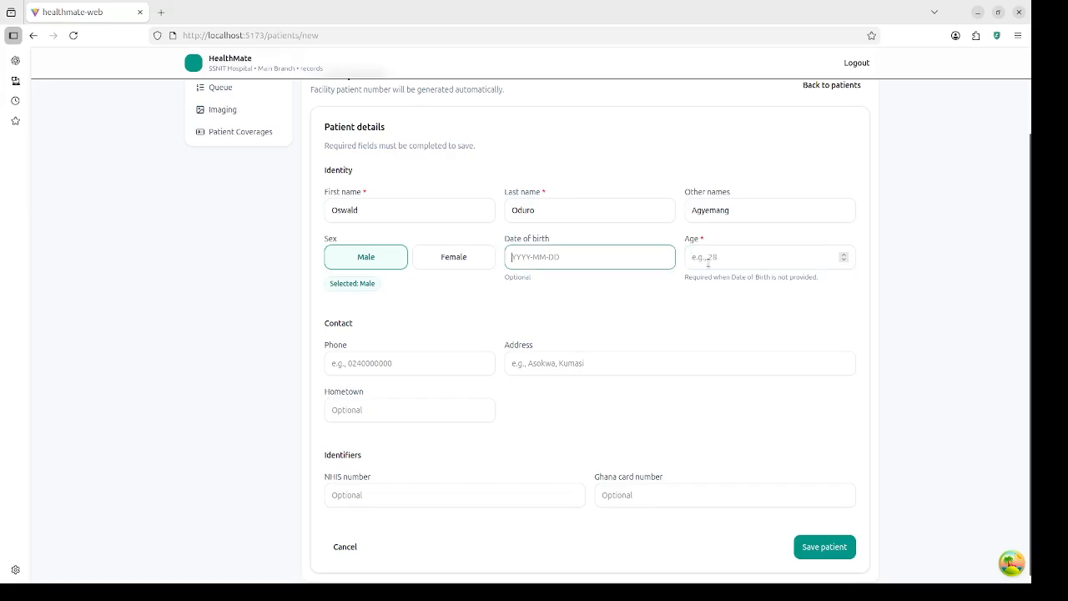
left_click(711, 261)
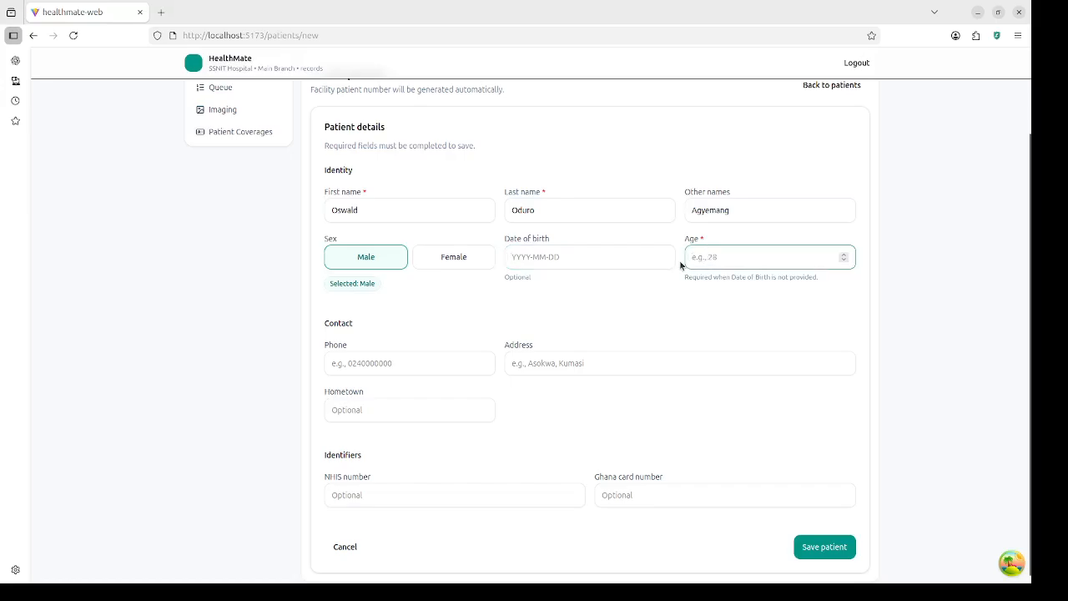
type("3")
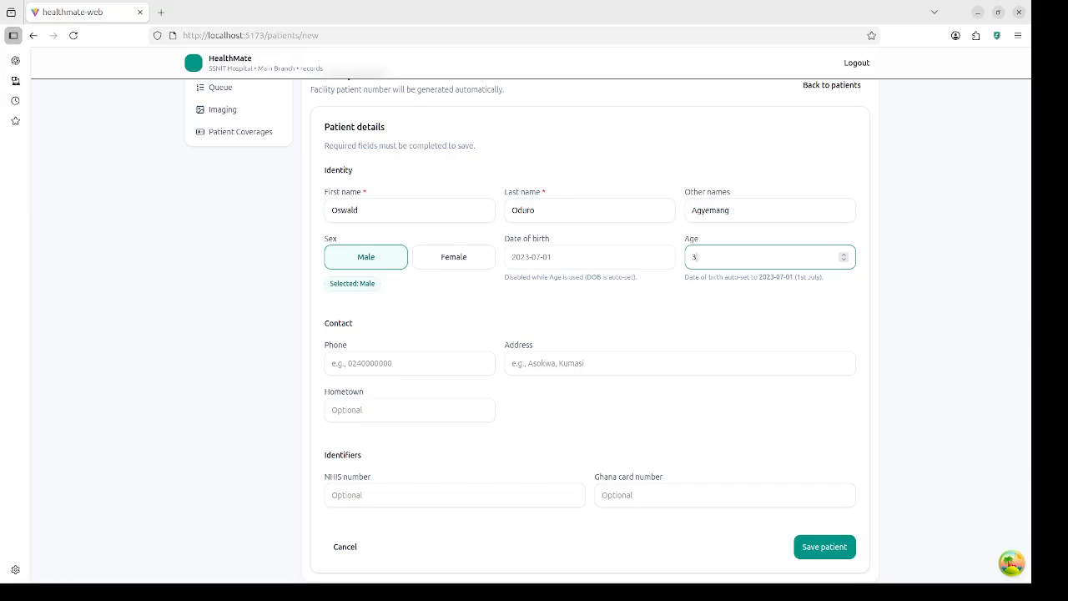
type("0")
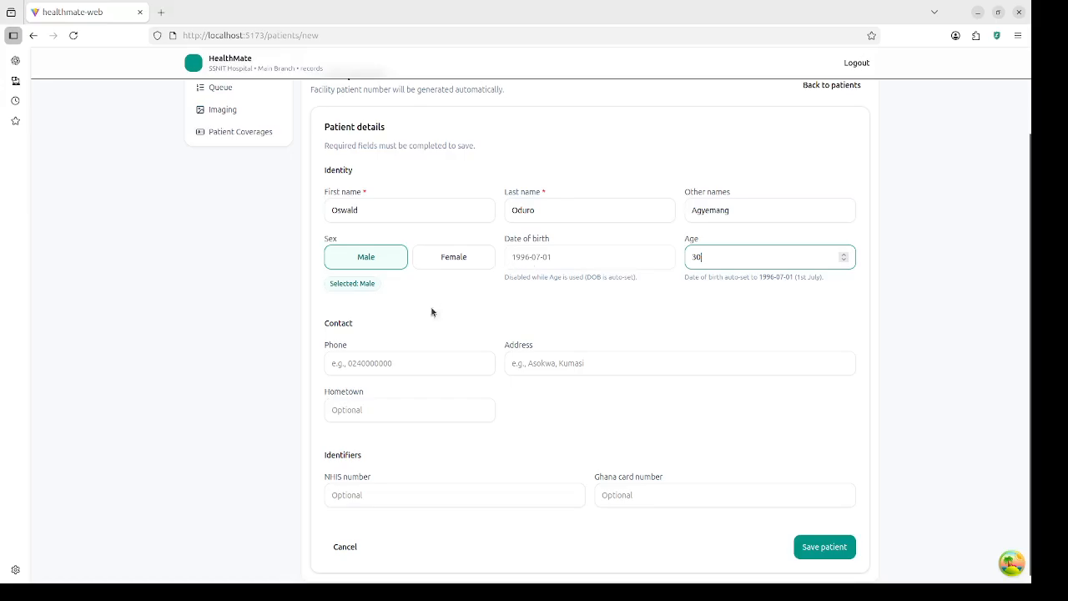
Step: Fill in the patient's phone number, address and hometown
left_click(420, 363)
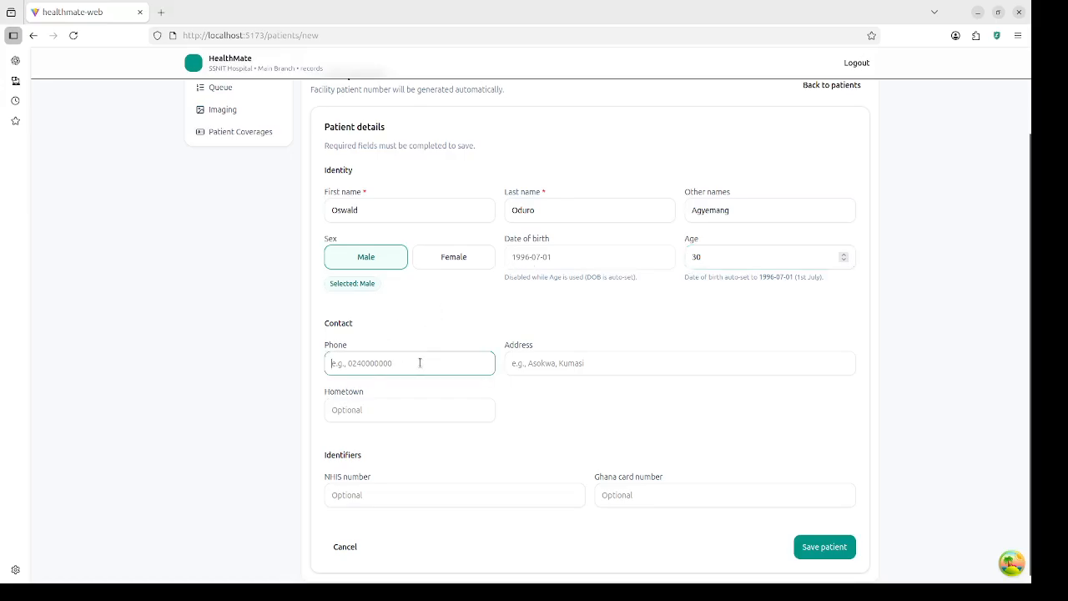
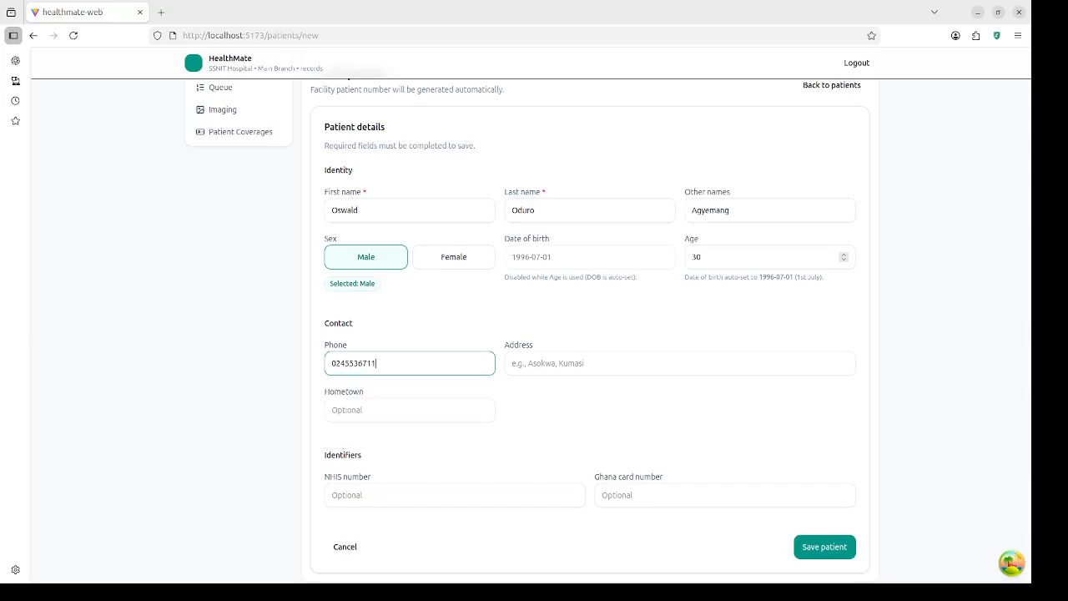
left_click(617, 368)
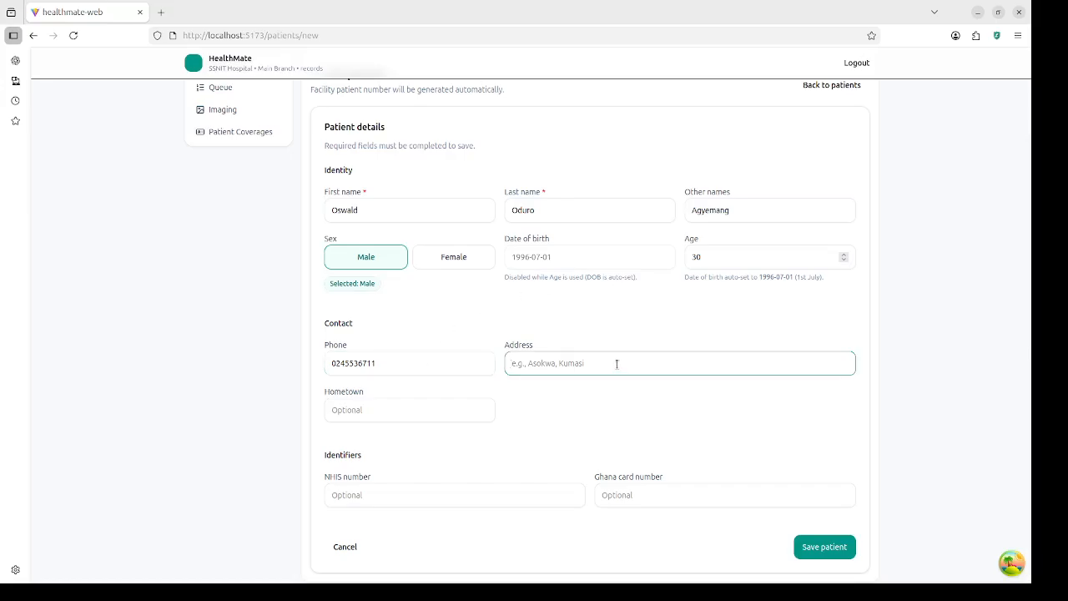
type("Kumasi")
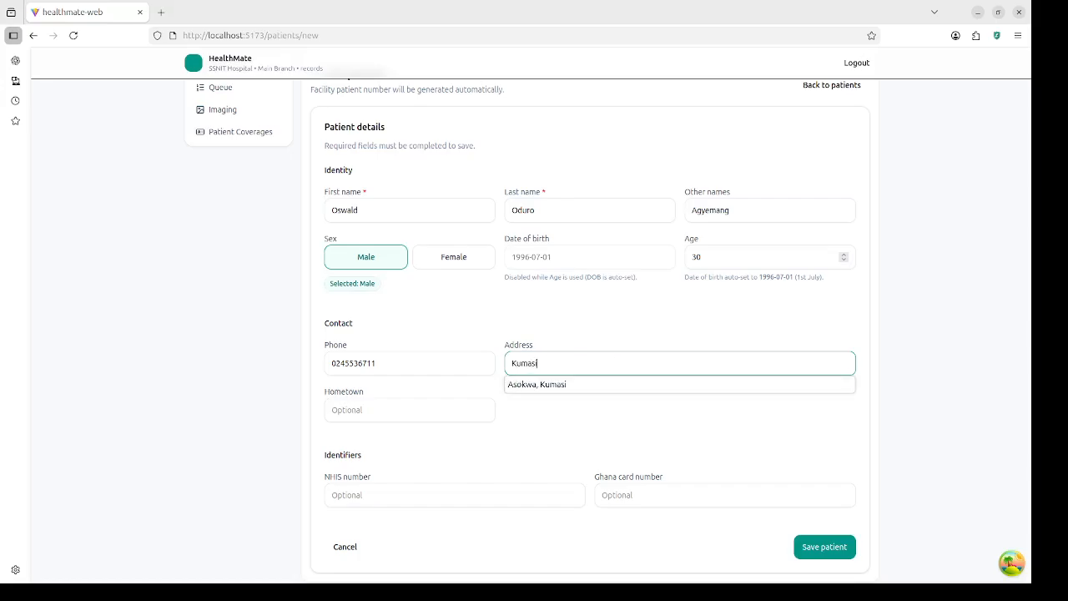
key("Tab")
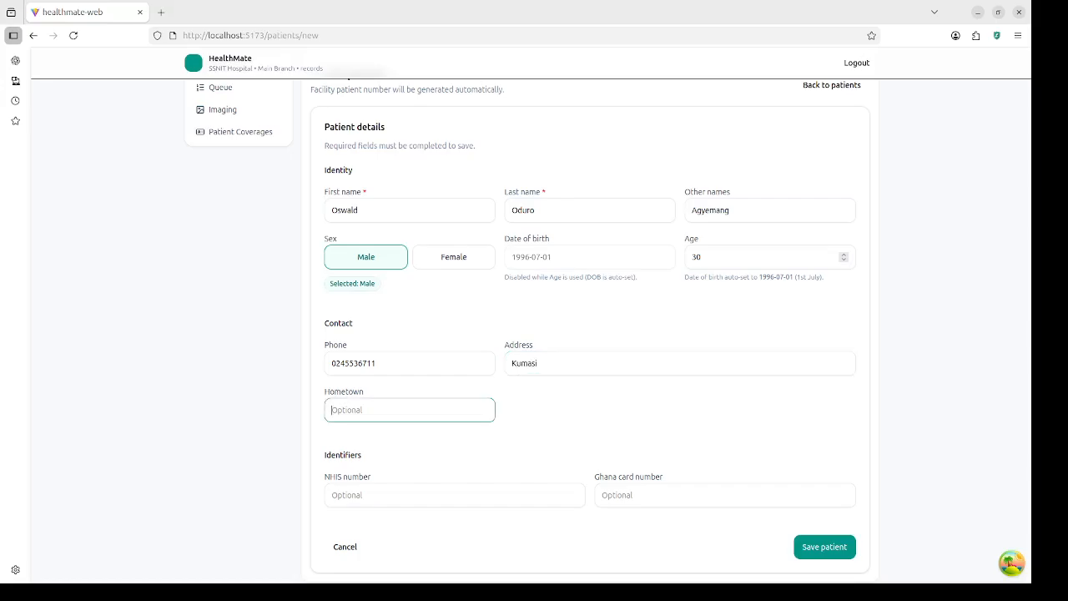
type("Bompata")
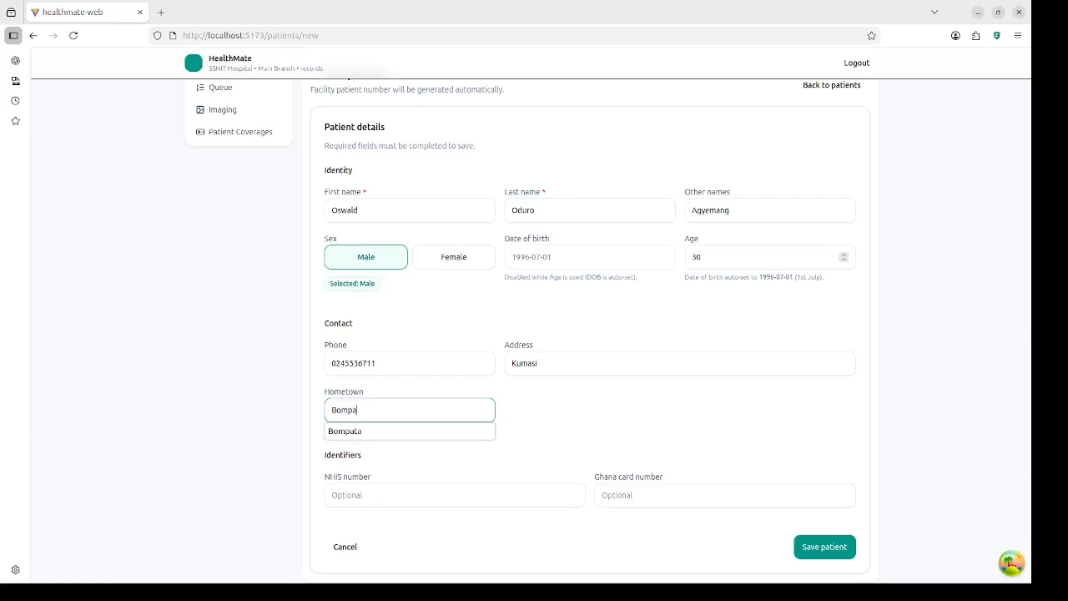
Step: Use the suggested Ghana card number and paste it as the NHIS number
left_click(642, 492)
left_click(643, 528)
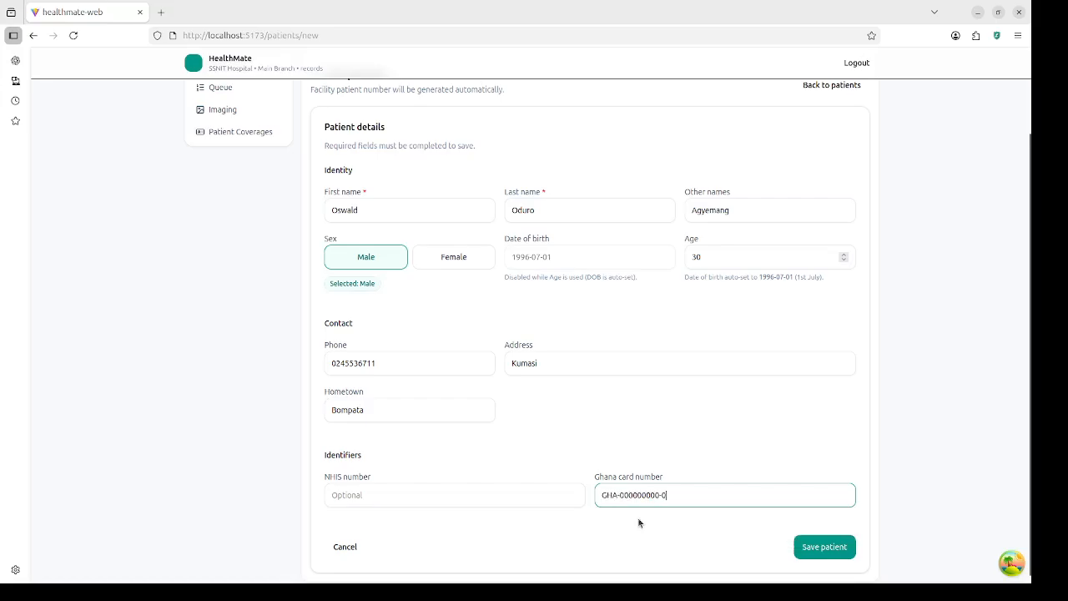
triple_click(695, 497)
key("ctrl+c")
left_click(430, 493)
key("ctrl+v")
left_click(551, 453)
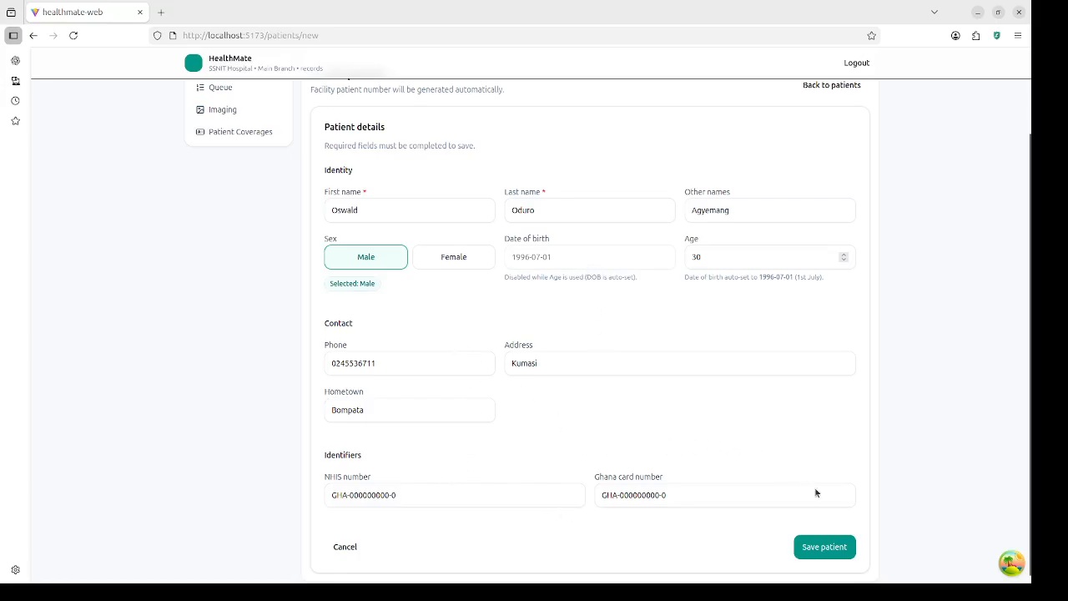
Step: Save the new patient record and go to adding insurance coverage
left_click(839, 549)
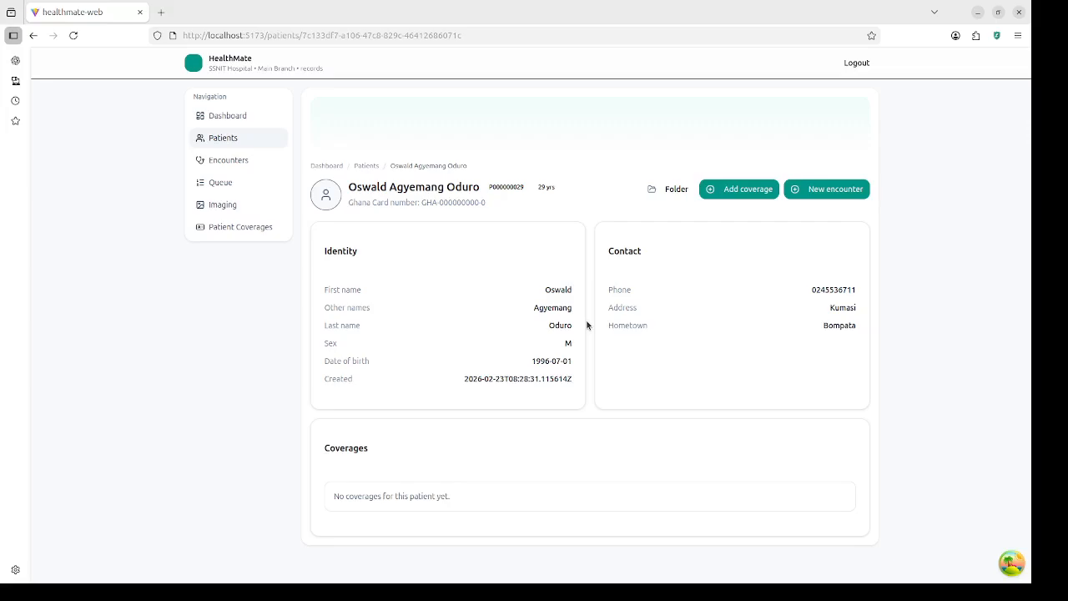
left_click(729, 191)
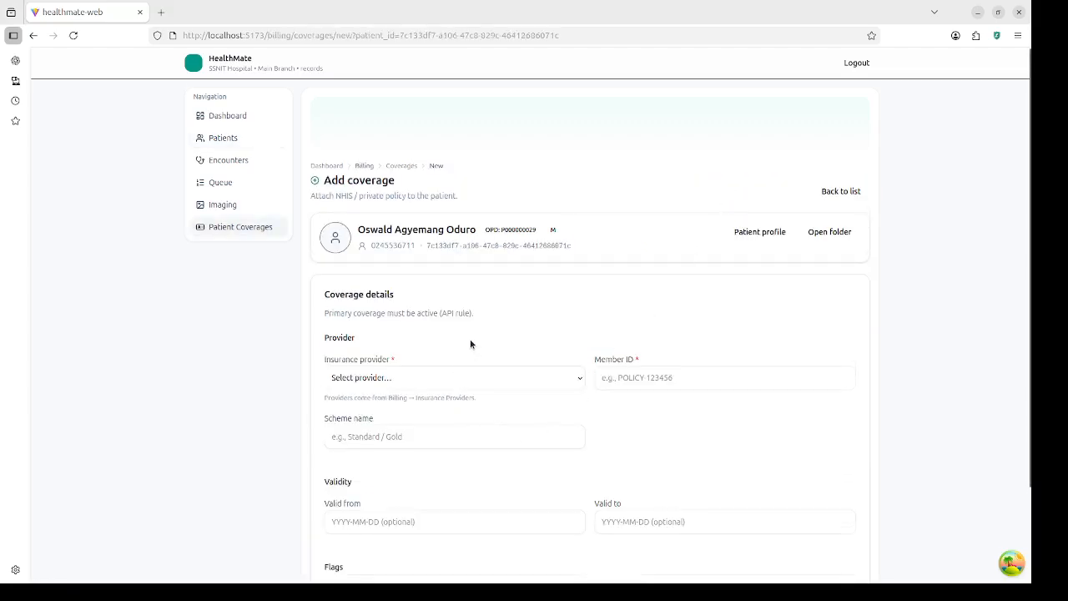
Step: Choose NHIS as provider, enter the card number as member ID, and pick scheme Standard
scroll(470, 342, "down", 2)
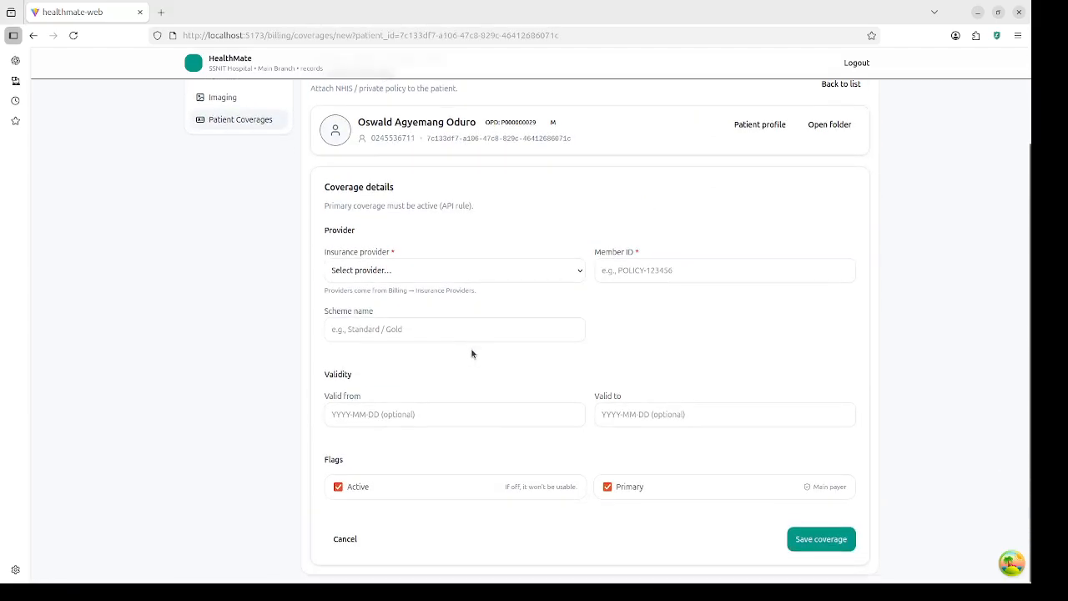
left_click(436, 273)
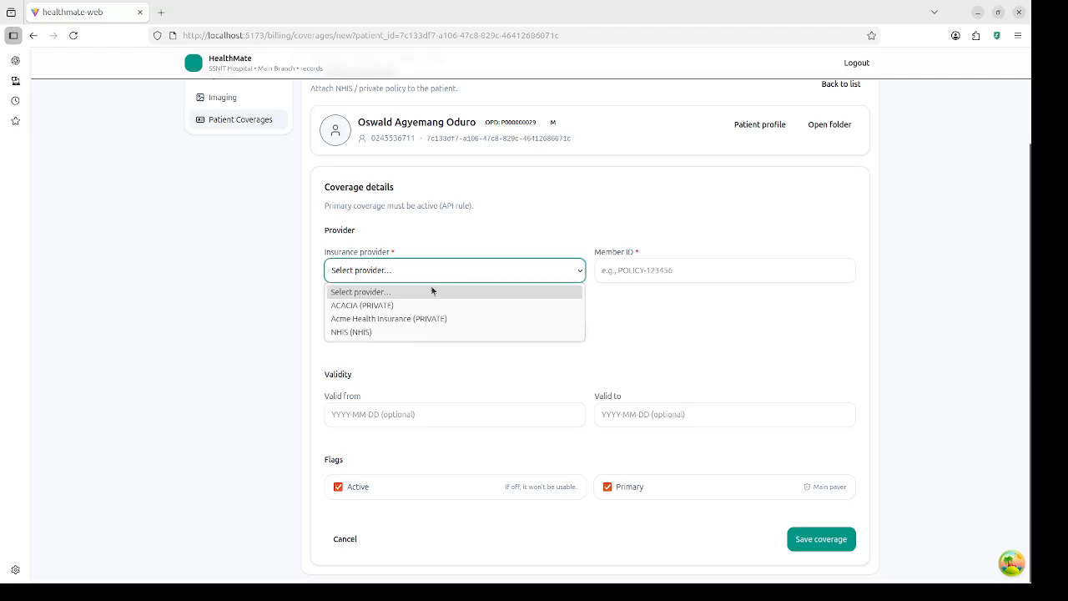
left_click(425, 328)
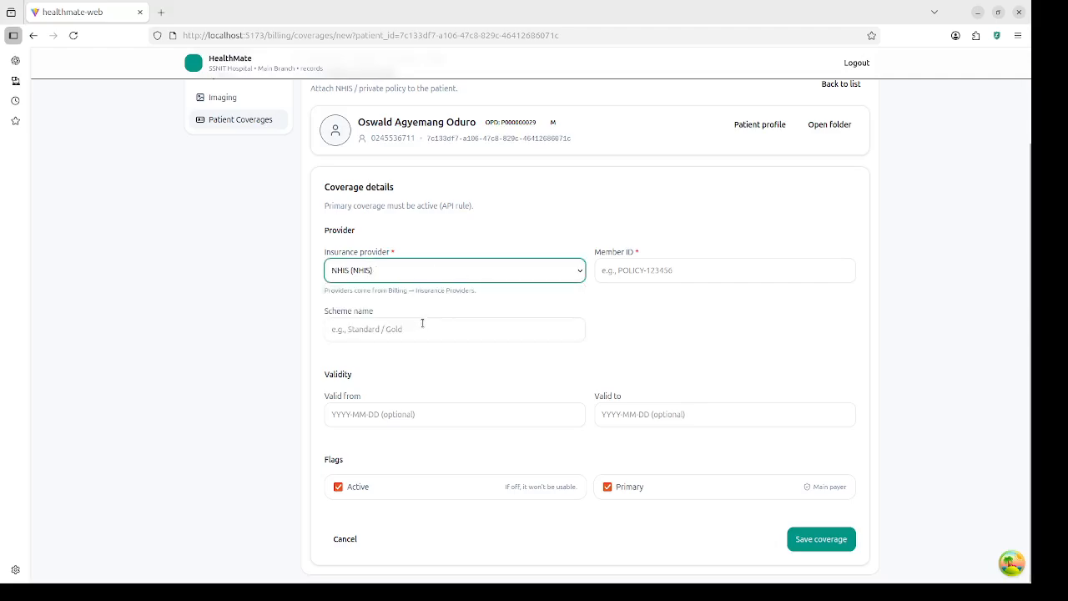
left_click(683, 273)
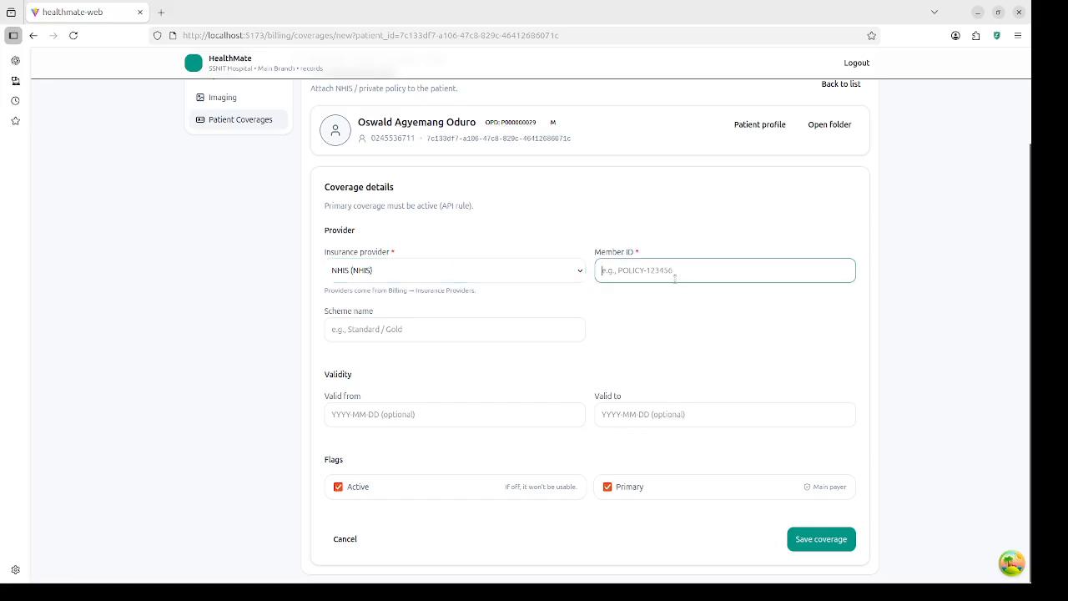
type("GHA-000000000-0")
left_click(427, 331)
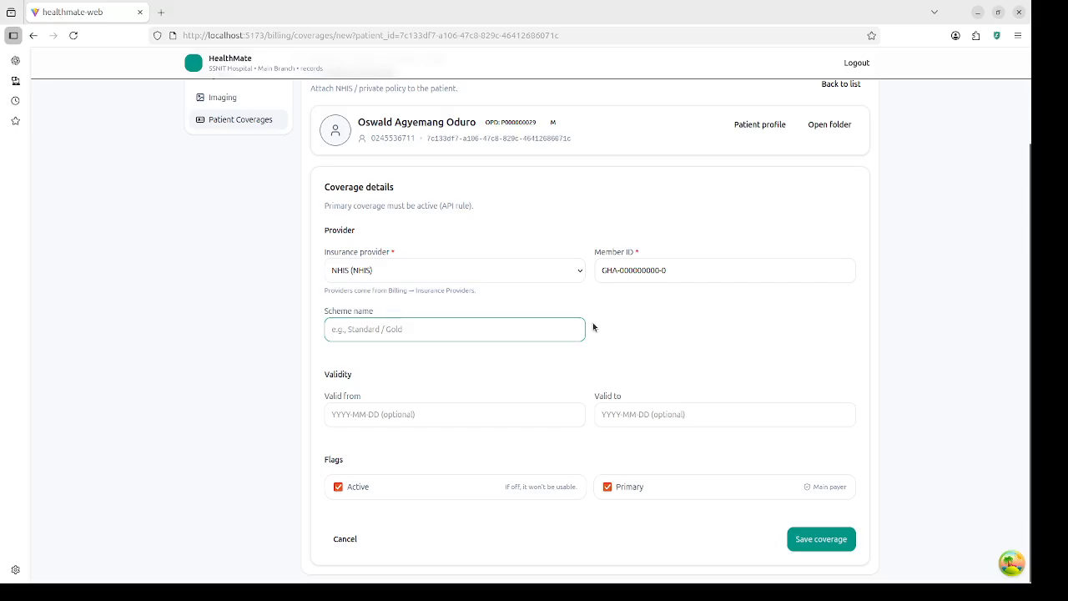
type("S")
left_click(415, 353)
Step: Keep the coverage Active and Primary, then save the NHIS coverage
left_click(339, 490)
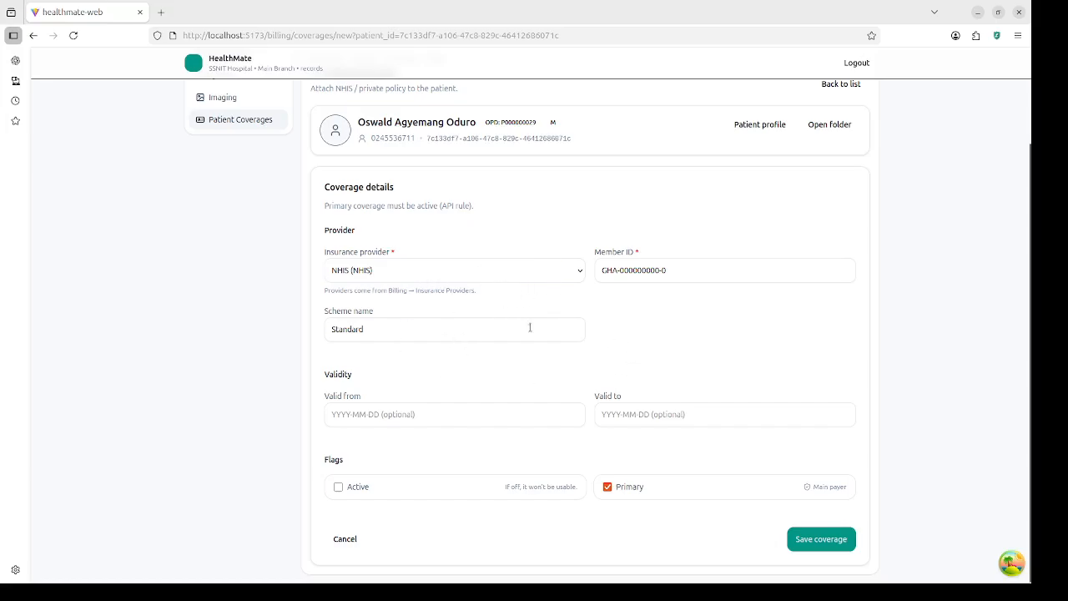
left_click(352, 488)
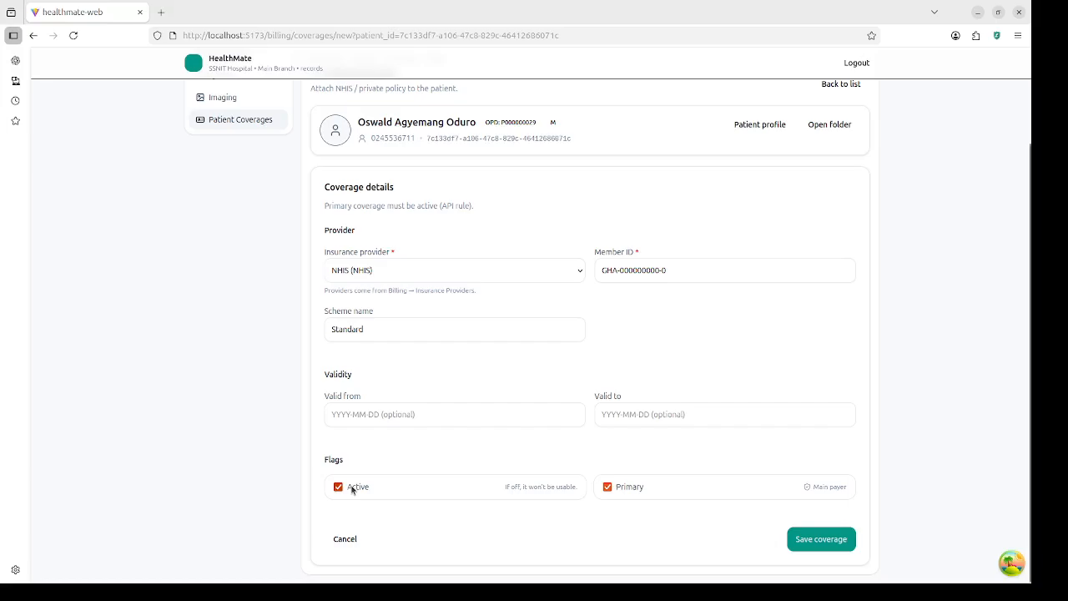
left_click(352, 489)
left_click(352, 489)
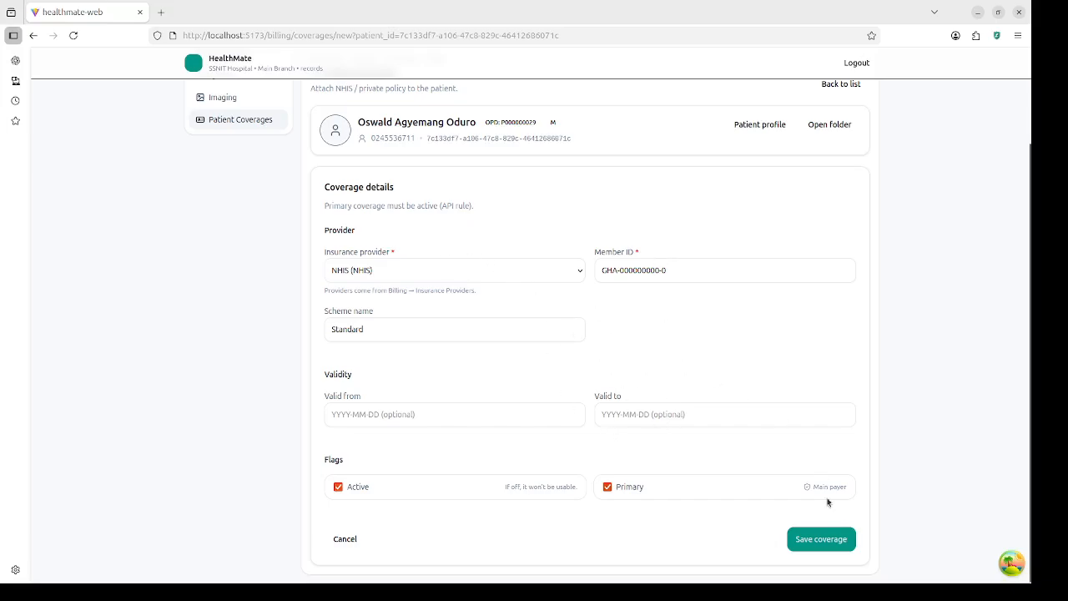
left_click(827, 538)
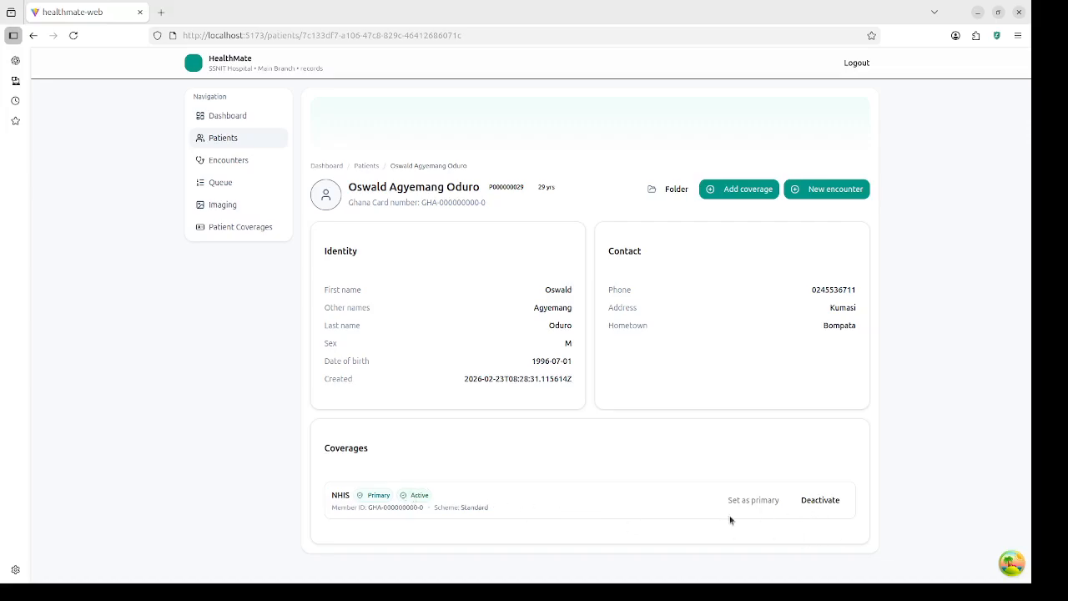
Step: Deactivate and reactivate the NHIS coverage, set it as primary, then start a new encounter
left_click(821, 501)
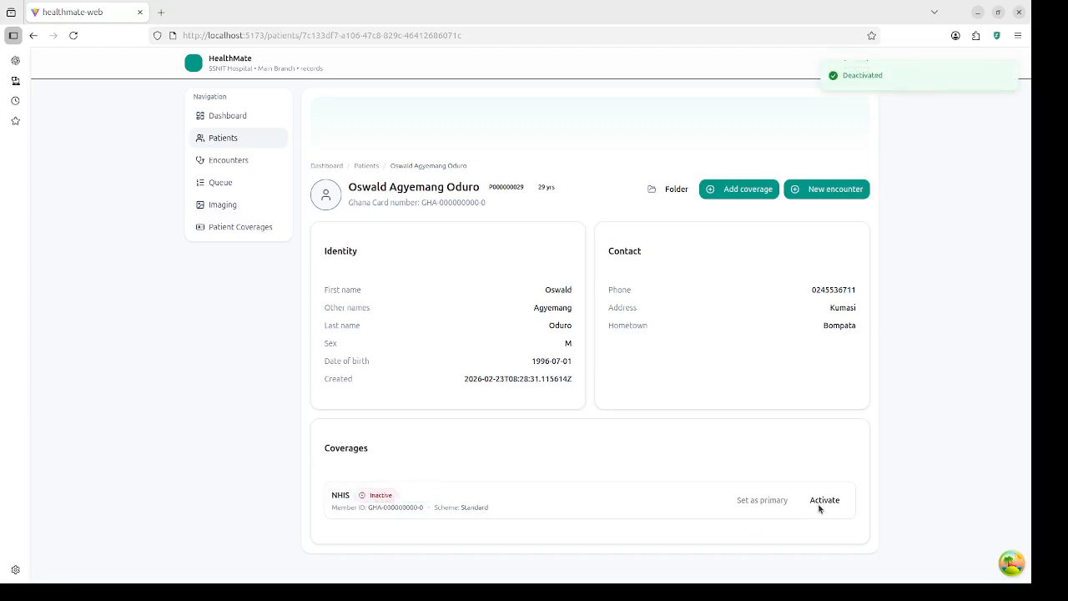
left_click(820, 501)
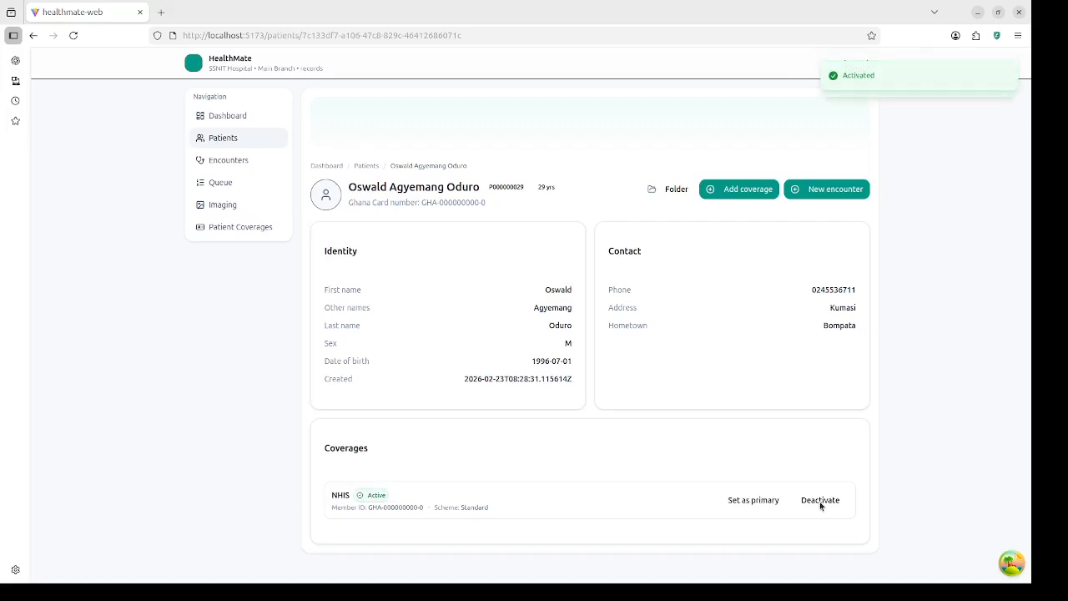
left_click(755, 501)
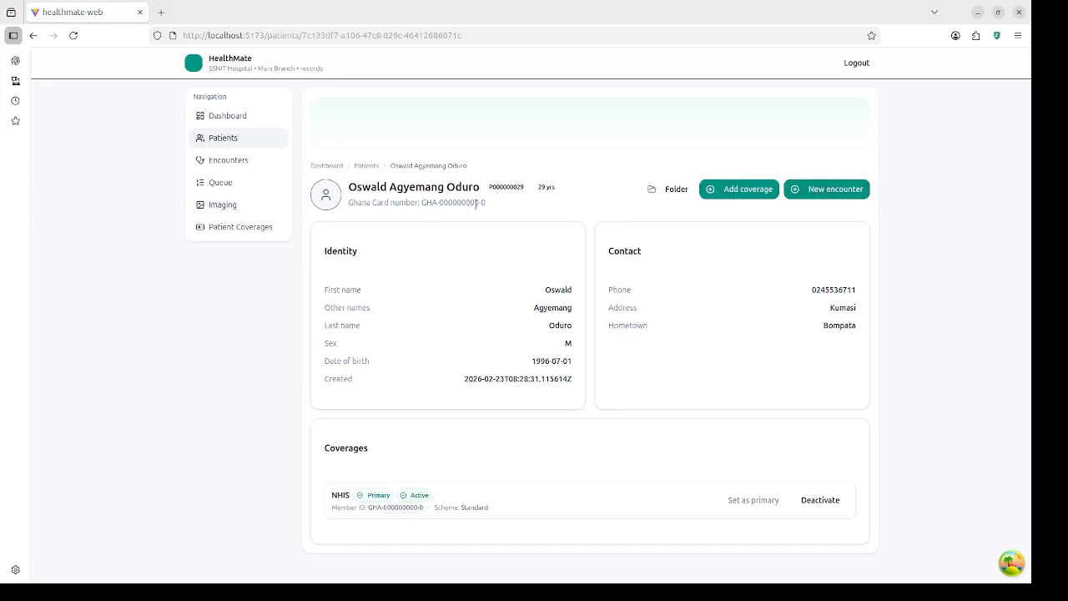
left_click(819, 189)
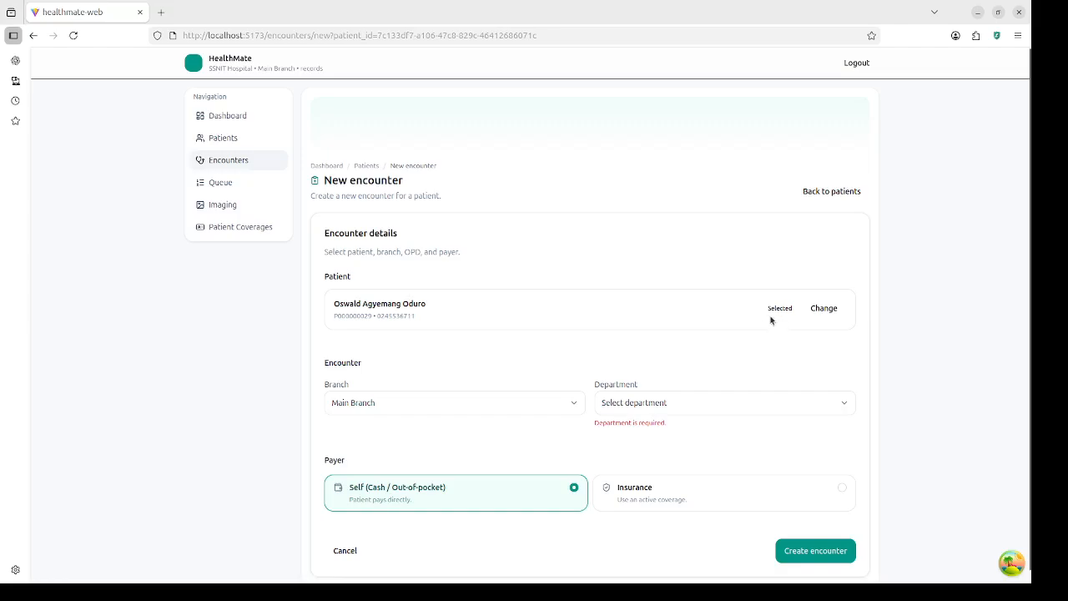
Step: Select the newly registered patient for the encounter via patient search
left_click(826, 310)
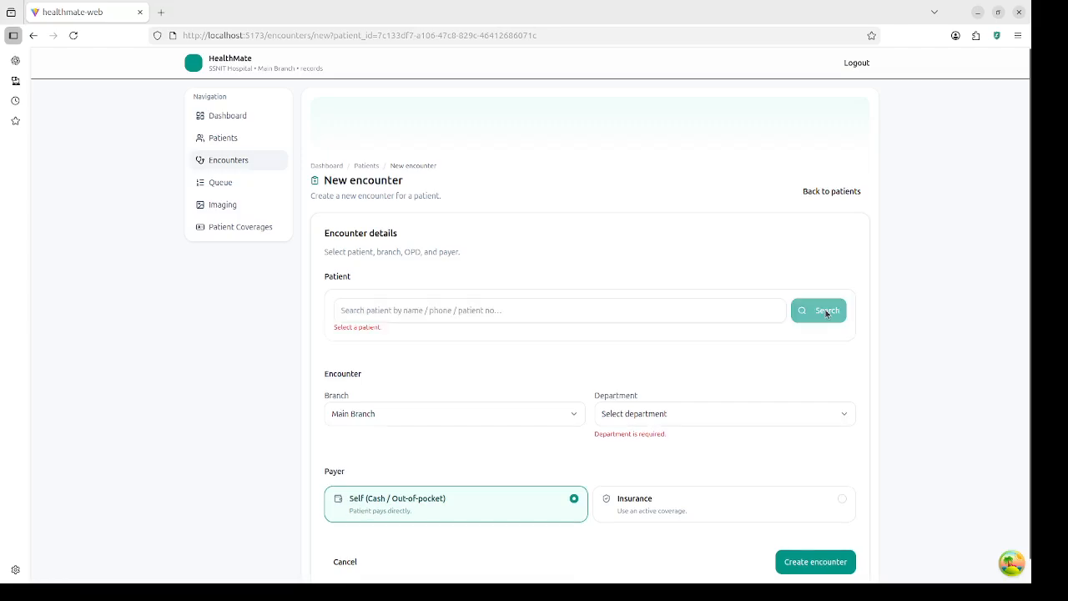
left_click(668, 315)
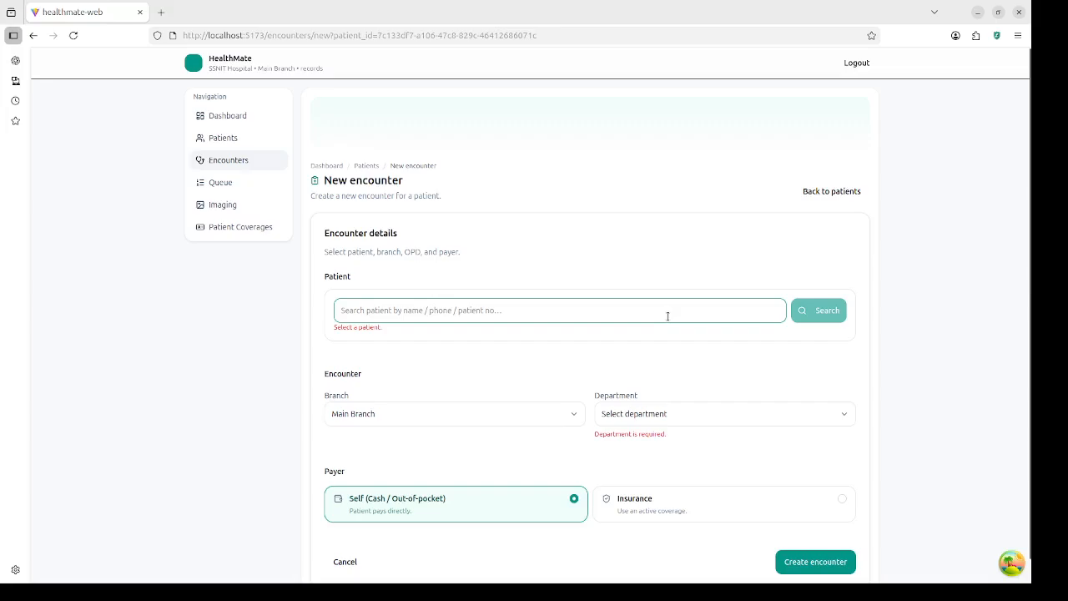
type("dani")
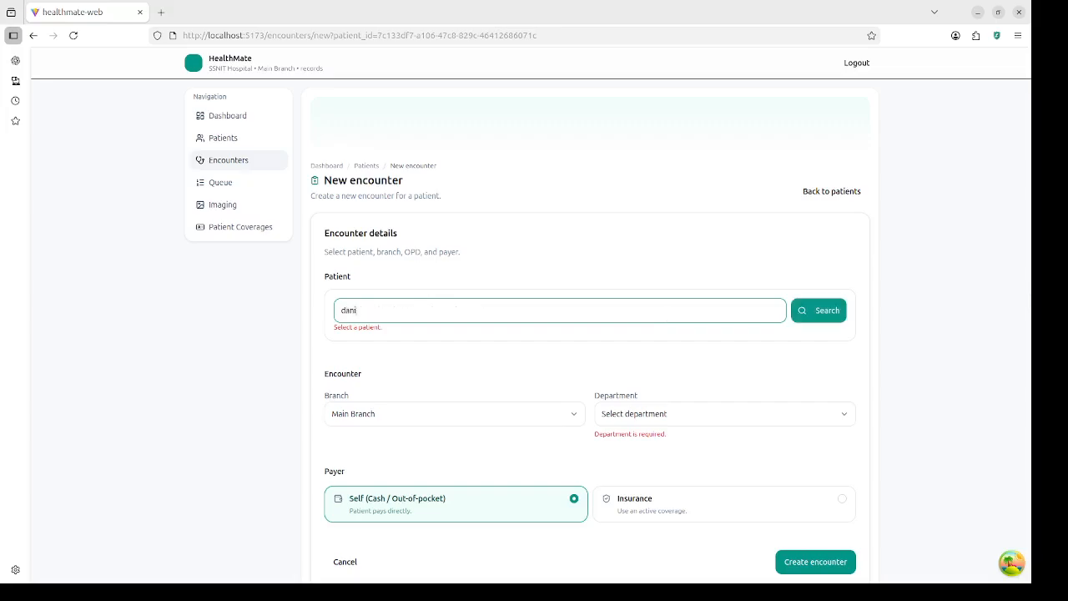
left_click(822, 312)
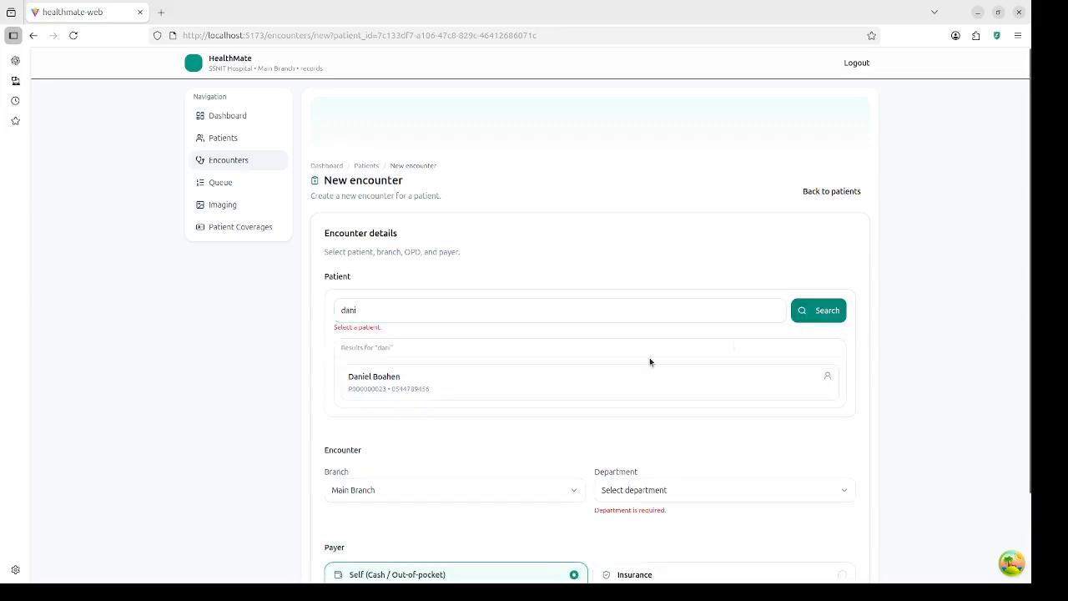
left_click(489, 387)
left_click(827, 310)
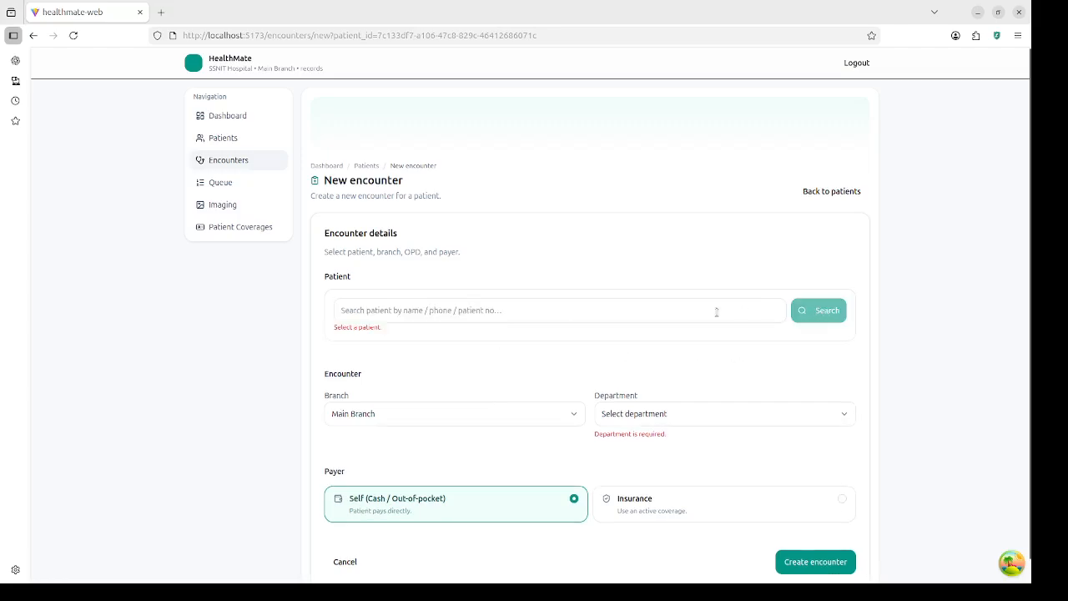
left_click(522, 312)
type("osw")
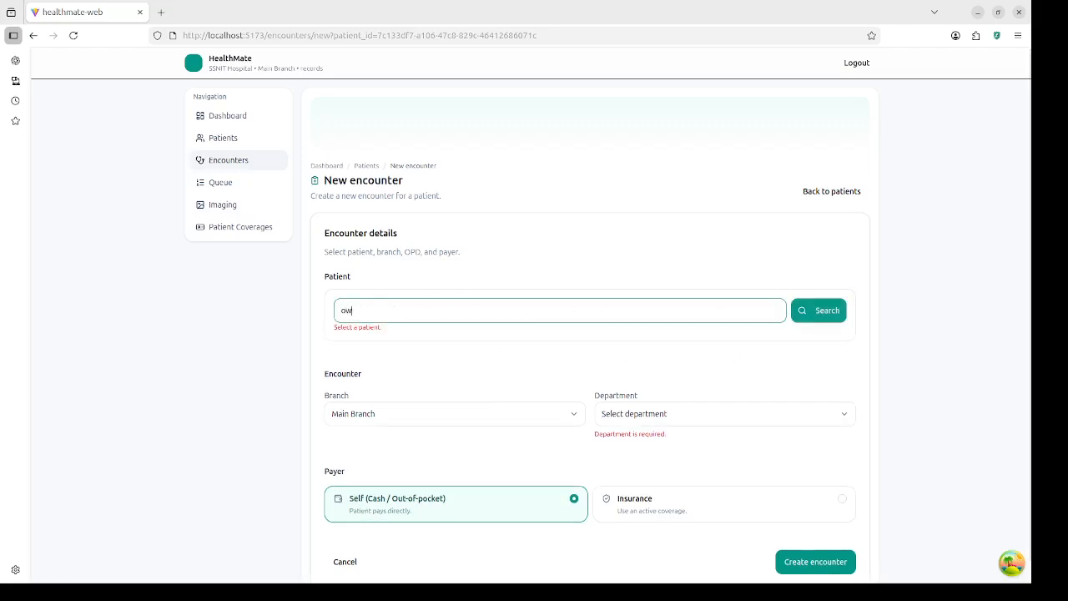
type("al")
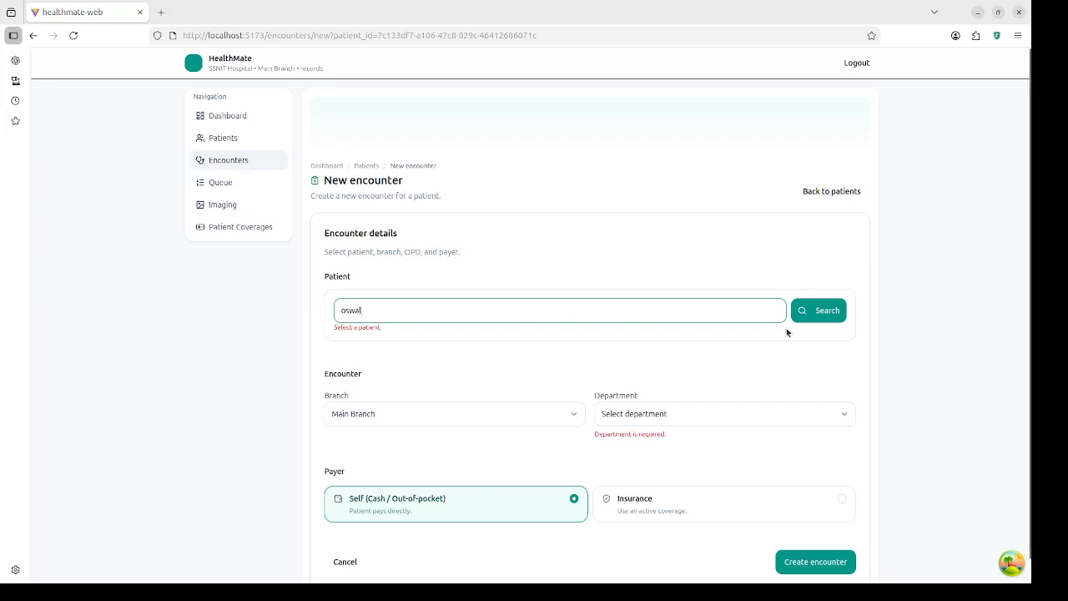
left_click(835, 311)
left_click(515, 391)
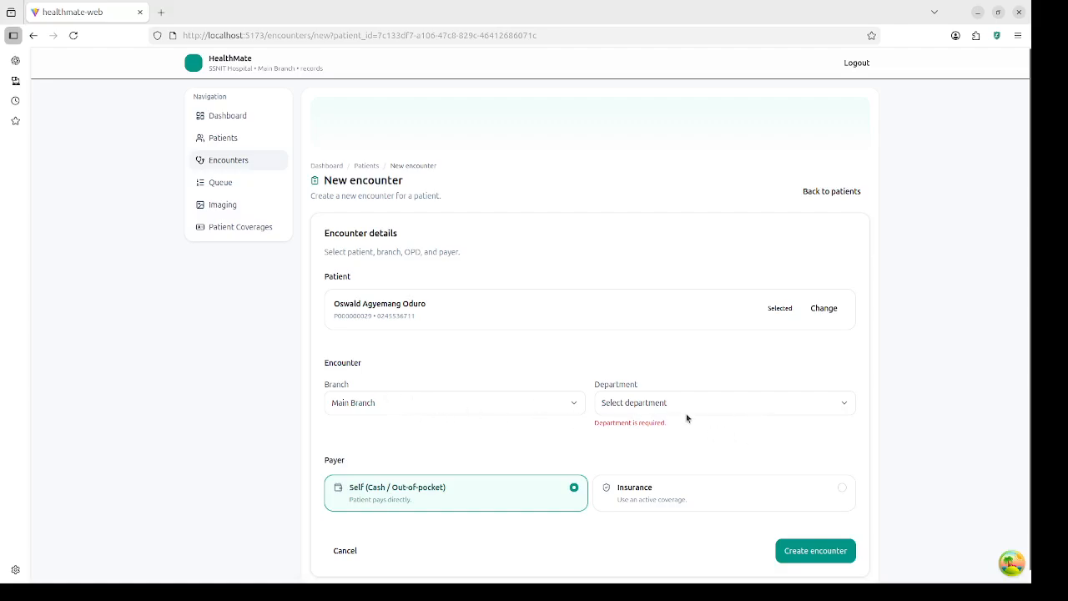
Step: Set the branch to Main Branch and department to Outpatient Department (OPD)
left_click(442, 413)
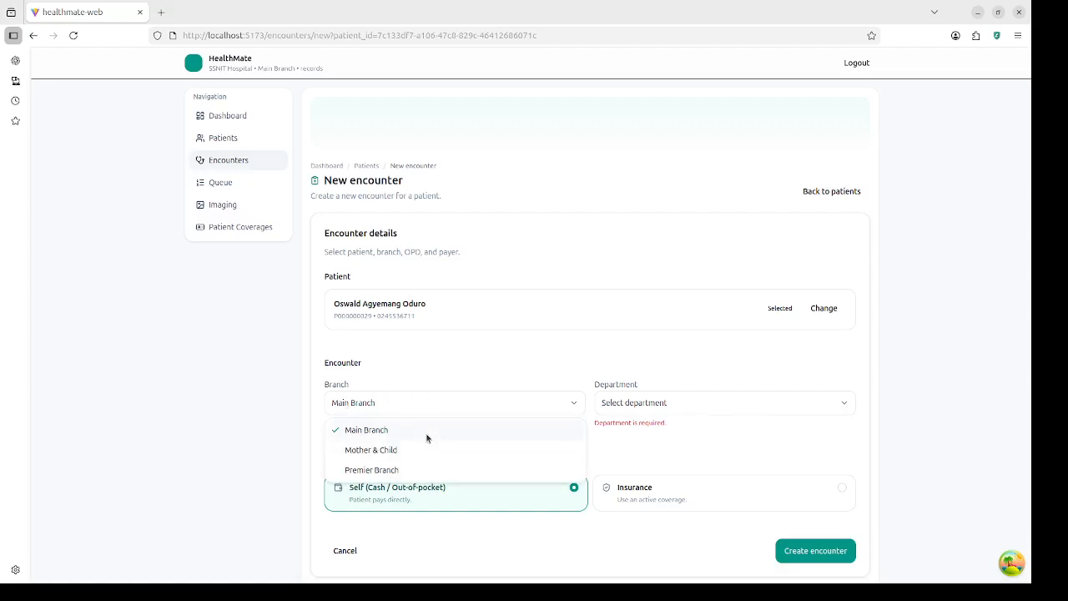
left_click(429, 435)
left_click(706, 409)
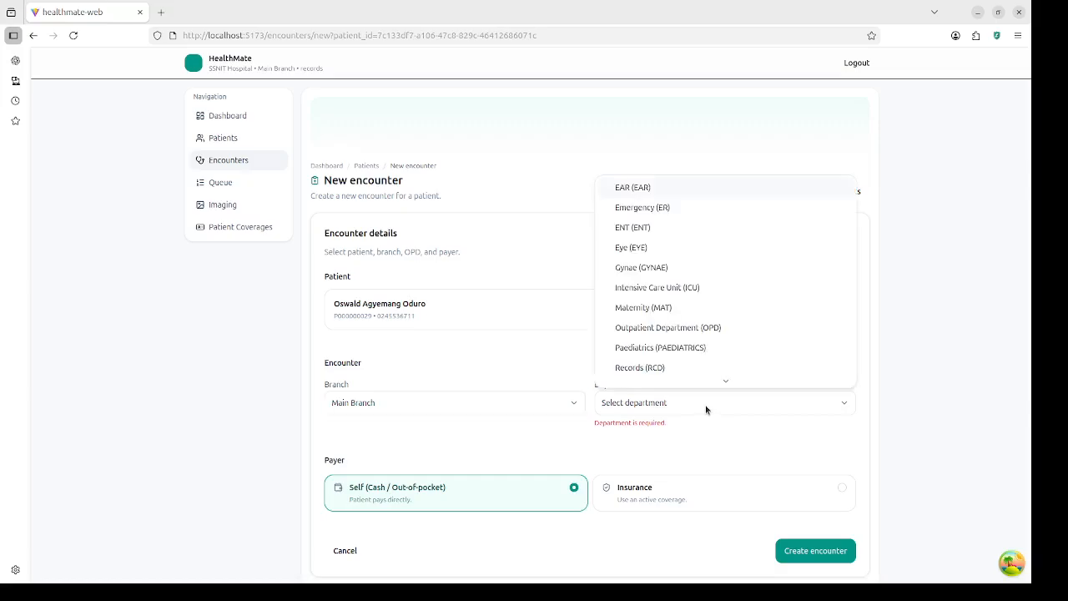
left_click(699, 334)
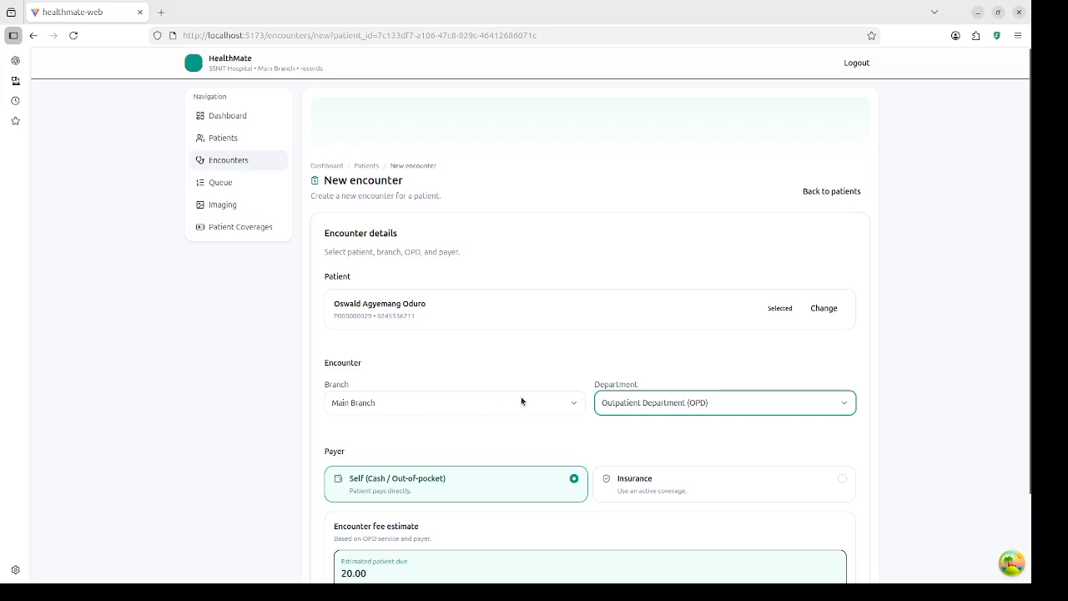
Step: Leave the payer as Self (Cash / Out-of-pocket) and create the encounter
scroll(518, 411, "down", 1)
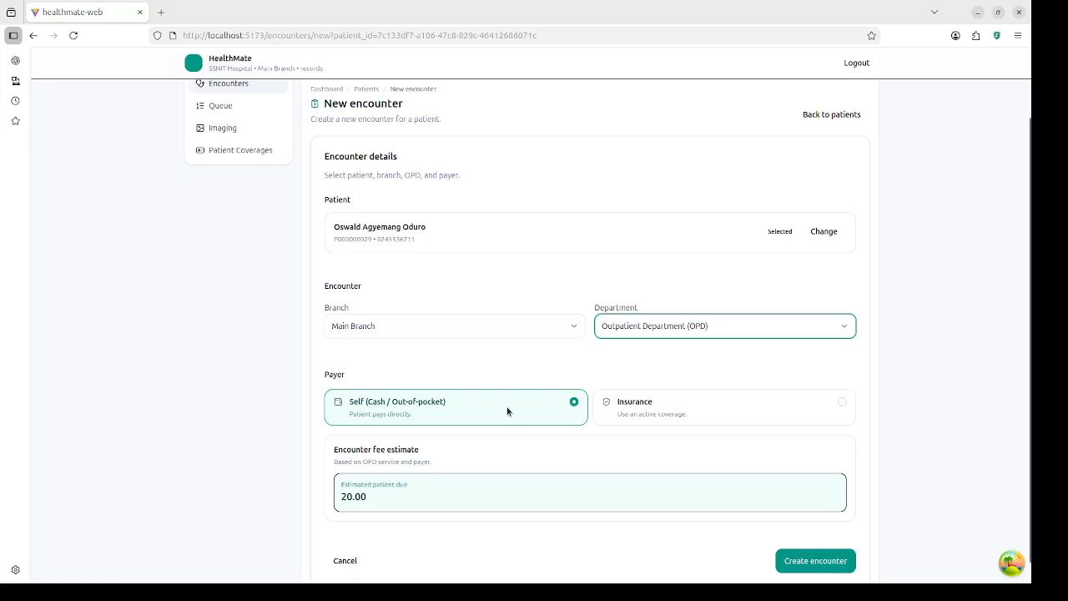
left_click(701, 419)
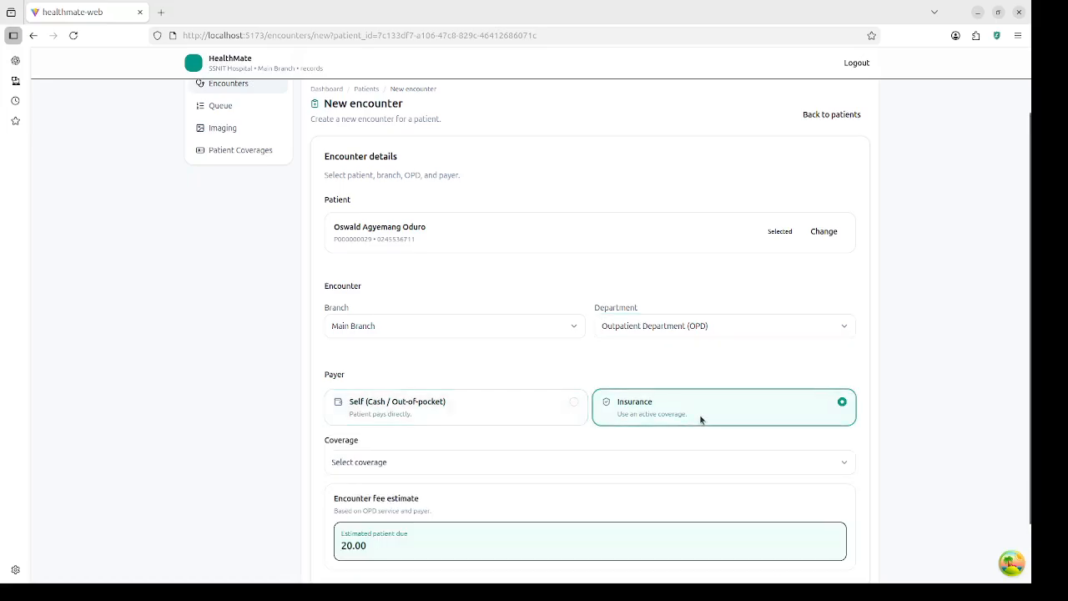
left_click(498, 414)
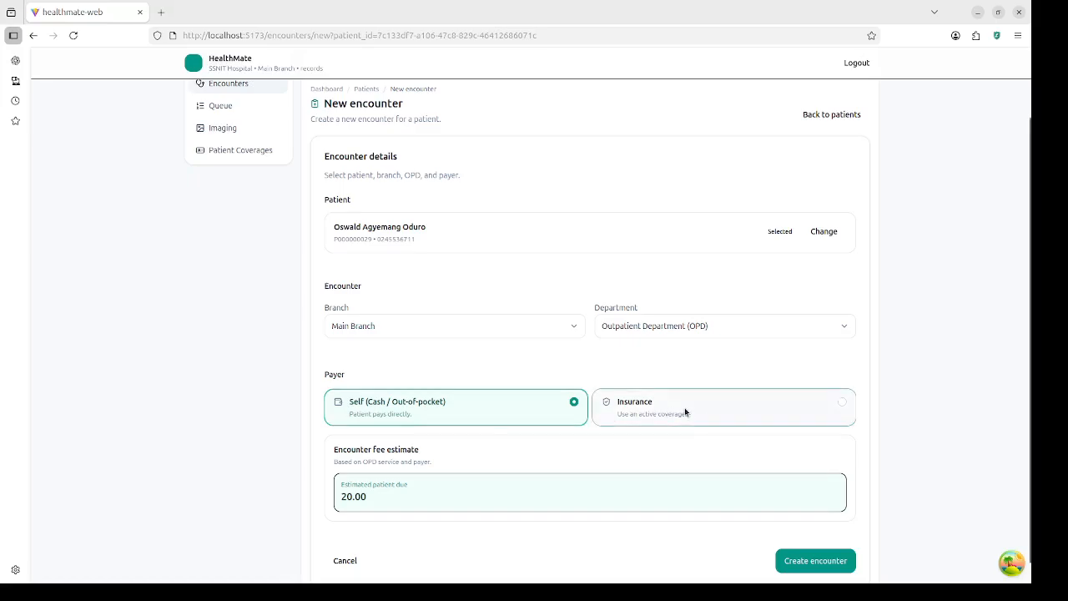
left_click(684, 408)
left_click(468, 404)
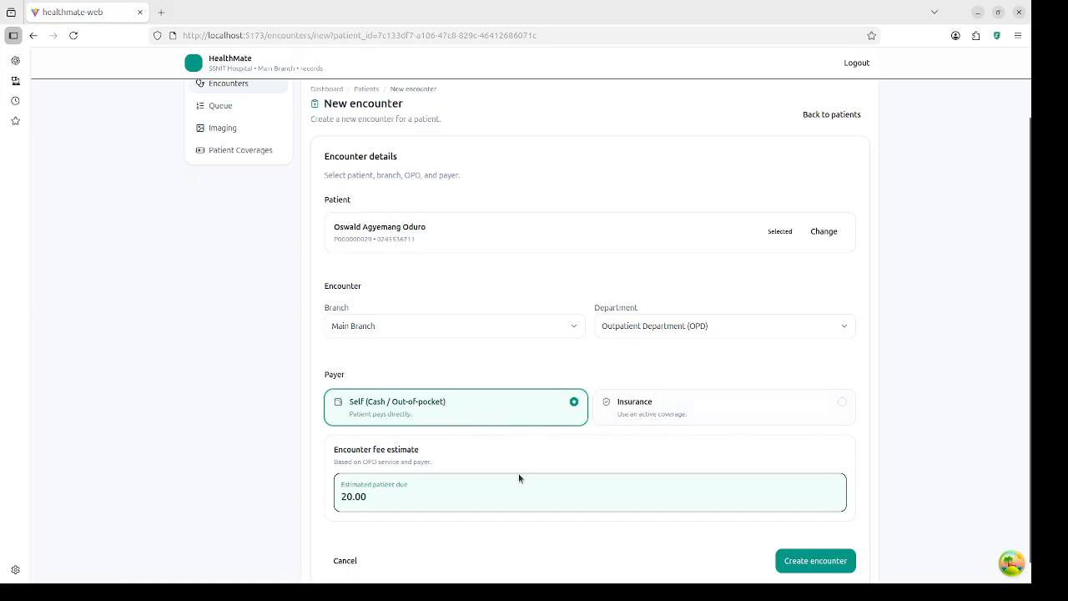
scroll(450, 472, "down", 1)
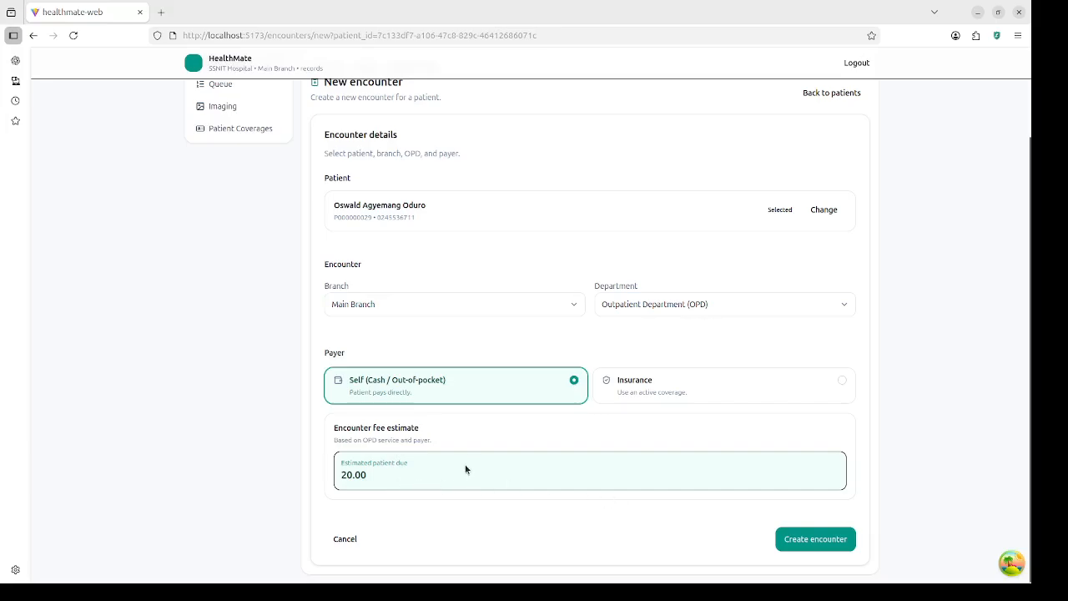
left_click(821, 541)
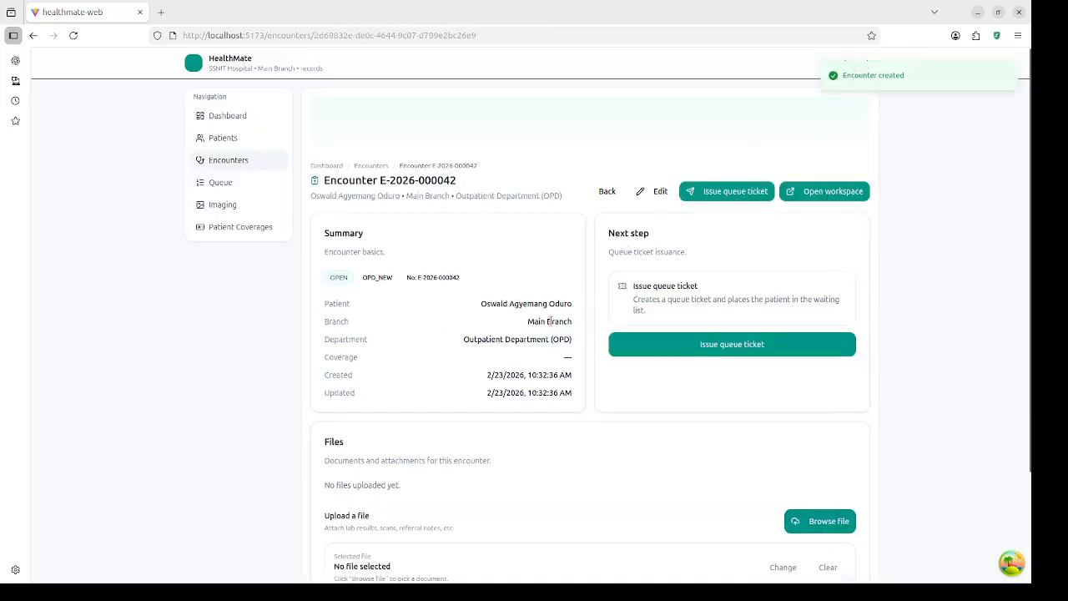
scroll(575, 429, "down", 3)
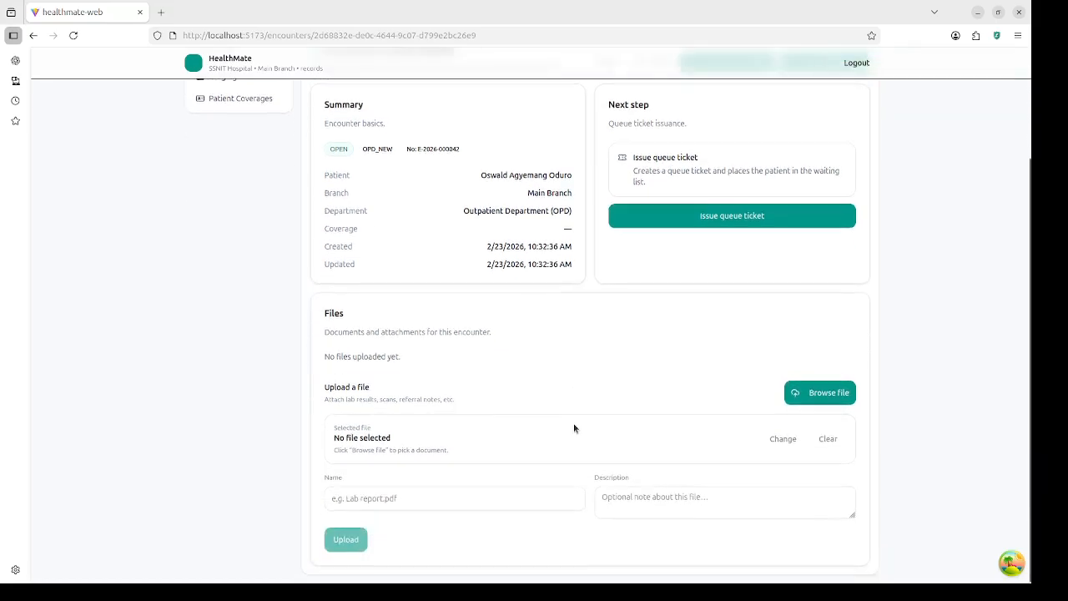
scroll(574, 425, "up", 3)
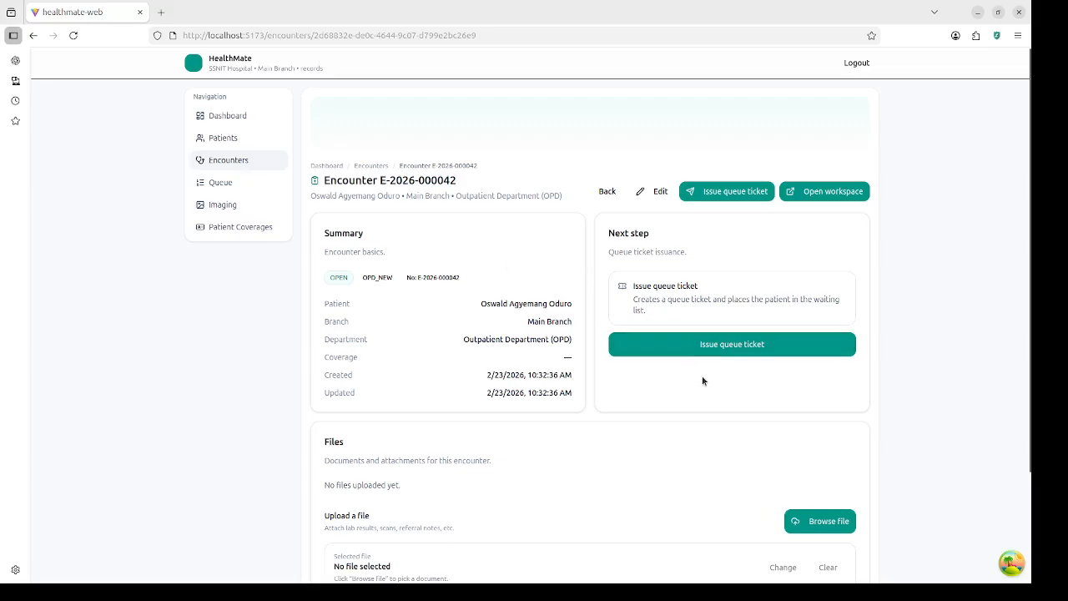
scroll(669, 406, "down", 2)
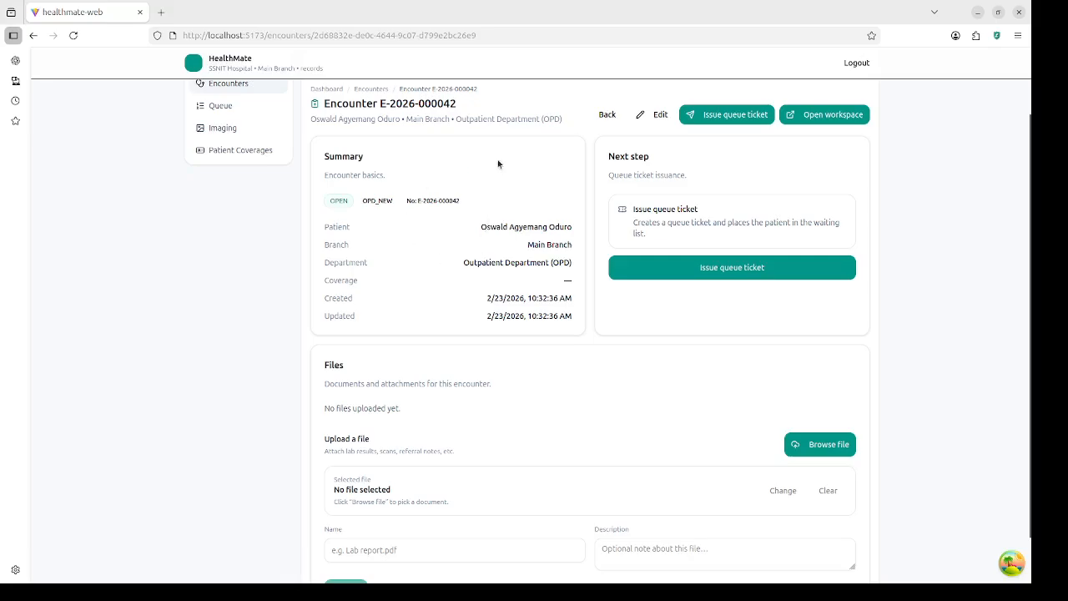
scroll(538, 395, "down", 1)
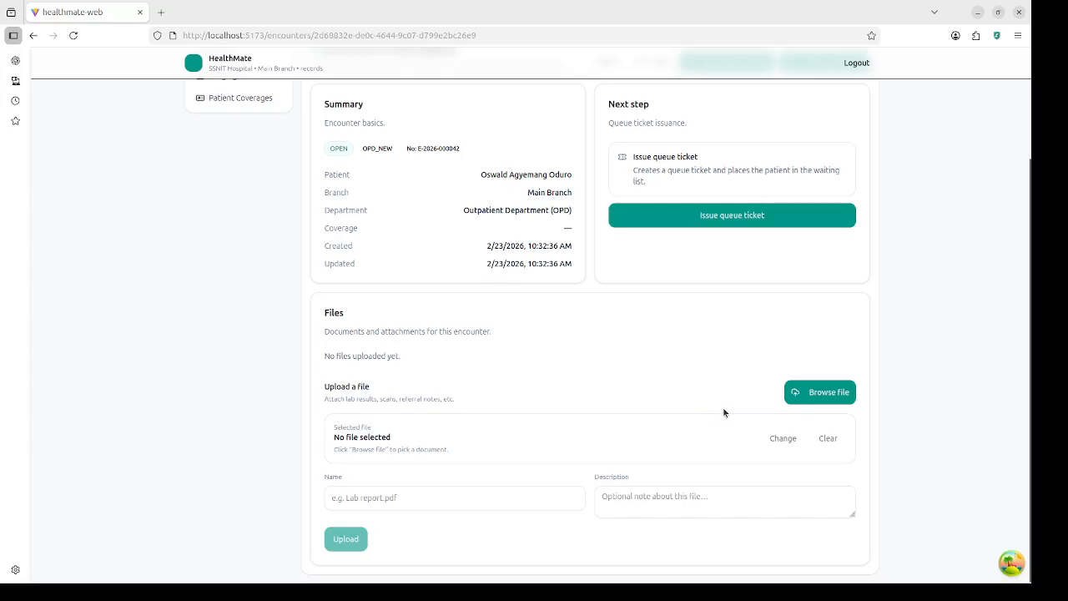
left_click(835, 392)
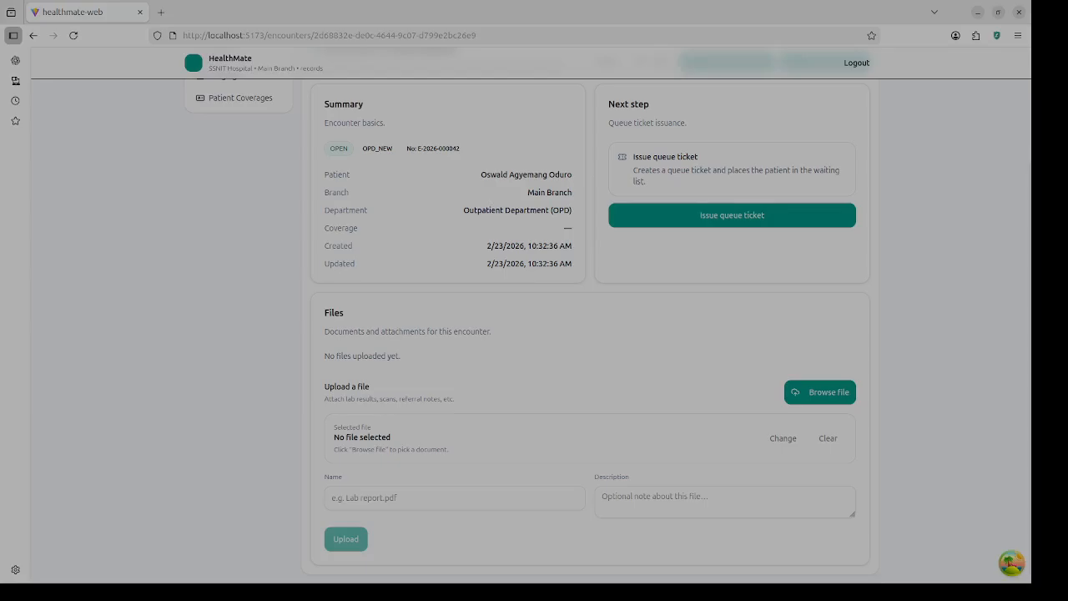
double_click(378, 345)
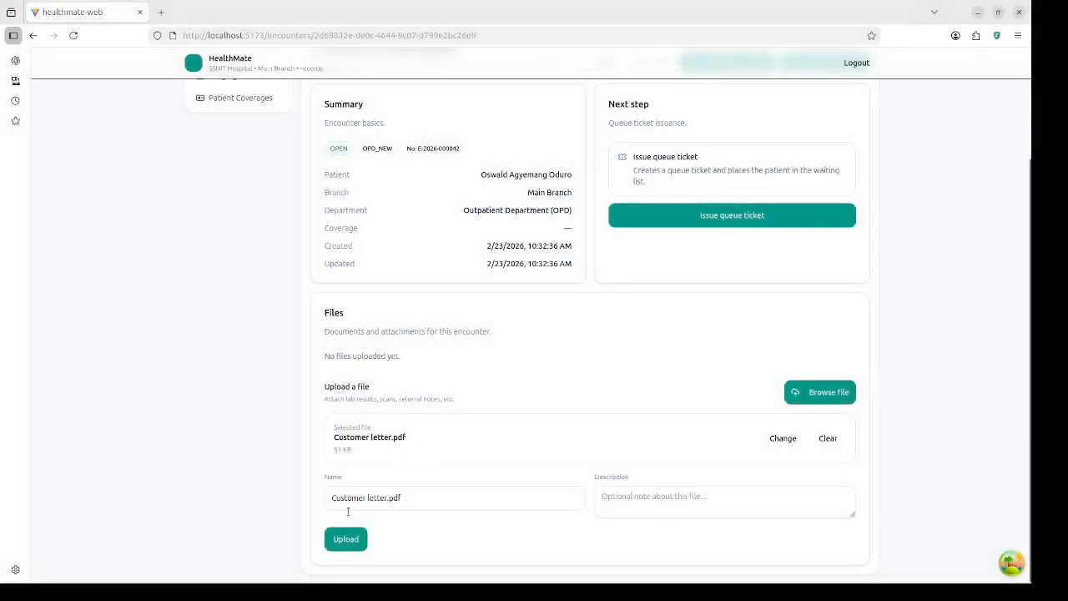
left_click(346, 538)
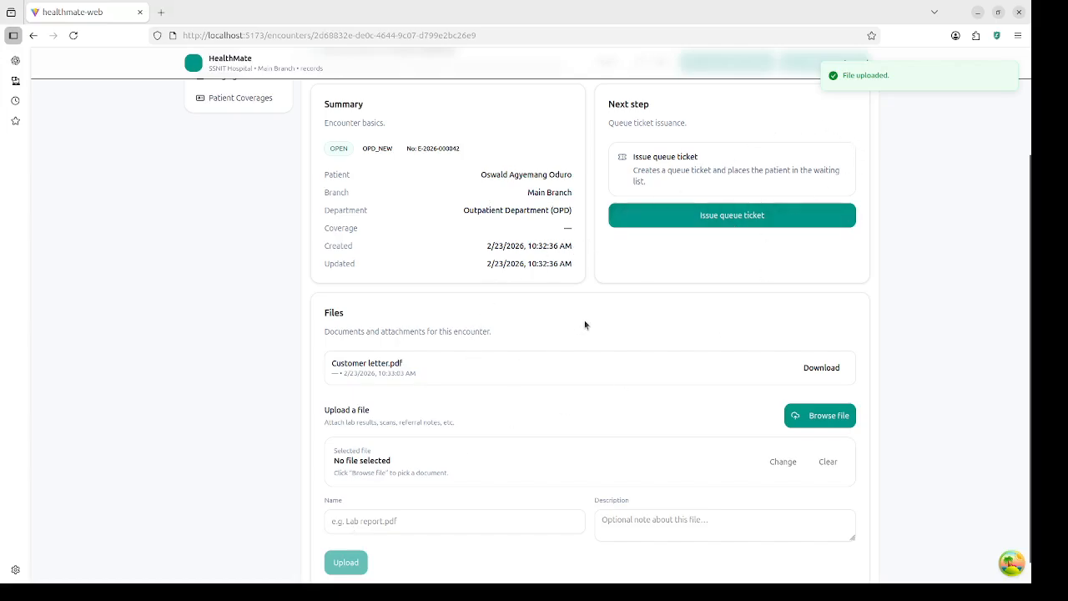
scroll(583, 329, "up", 3)
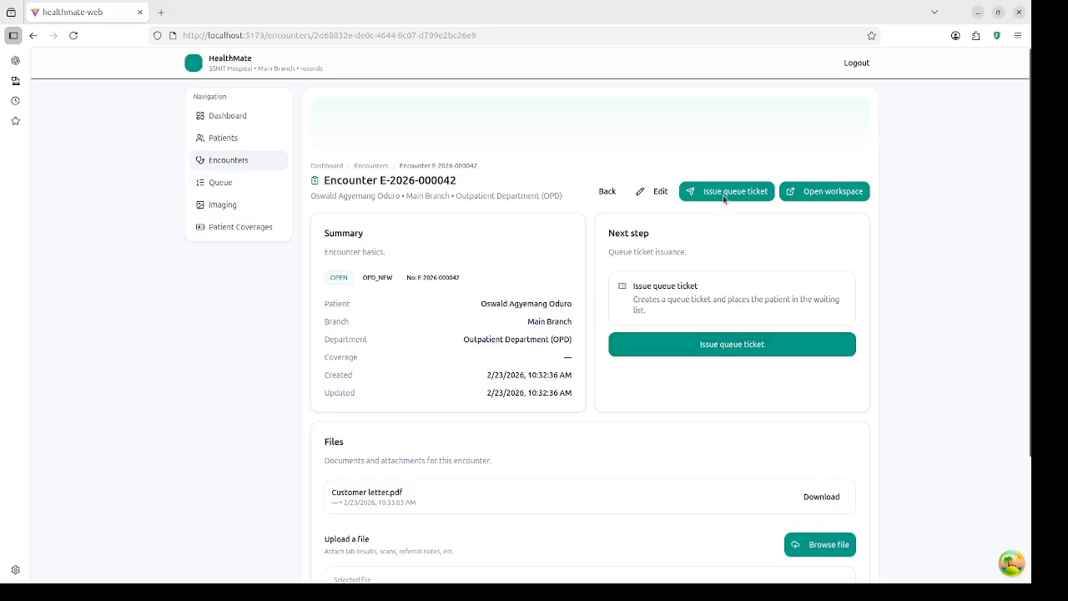
Step: Issue a queue ticket for the encounter from the Next step card
left_click(730, 344)
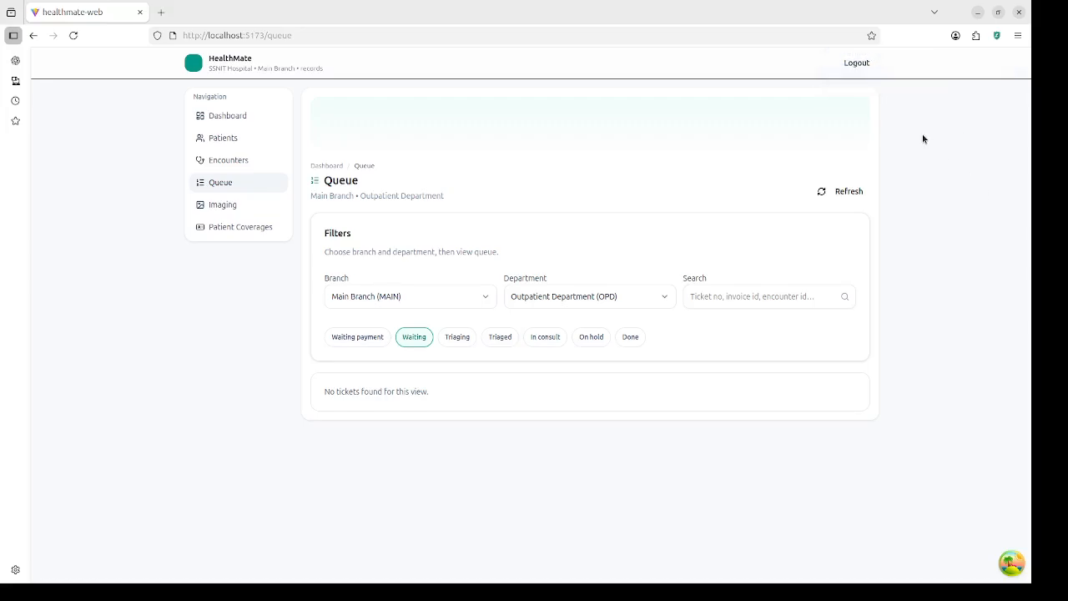
Step: Log out of the records account and sign in with the saved cashier login
left_click(857, 64)
left_click(524, 210)
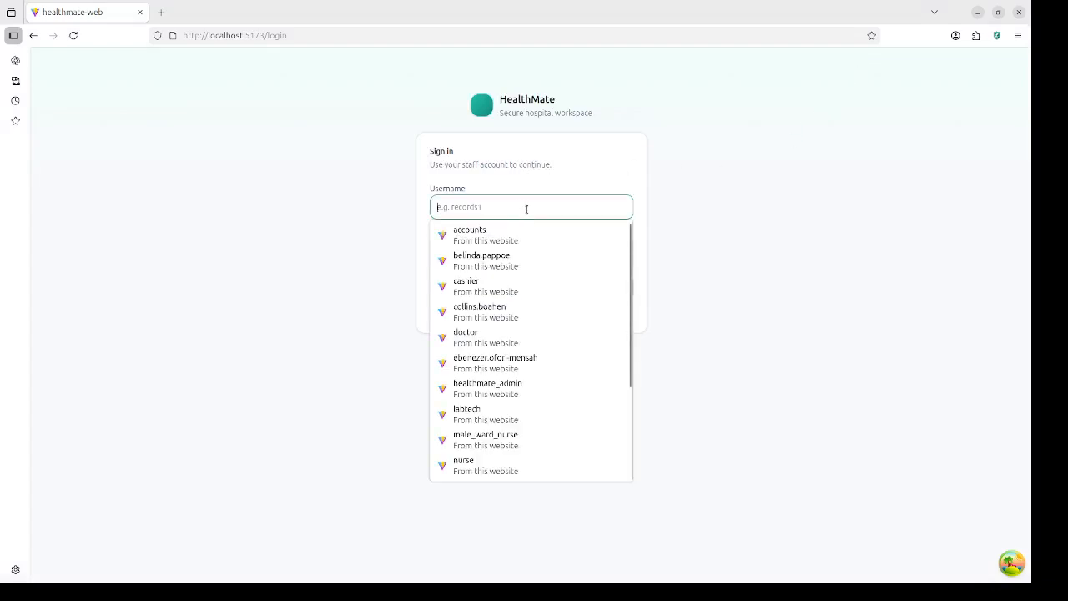
type("c")
left_click(518, 237)
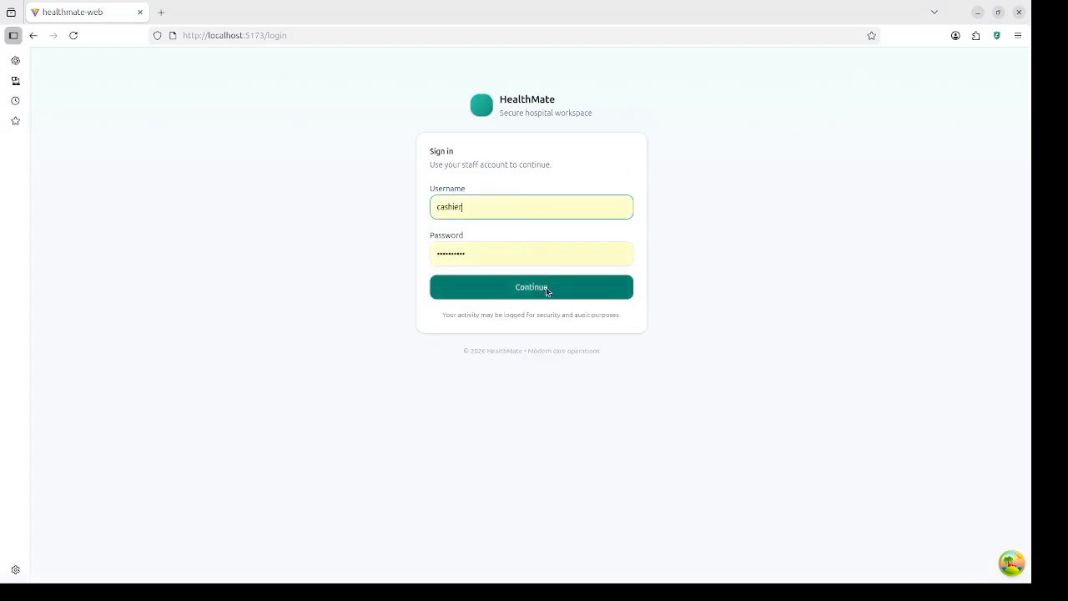
left_click(546, 286)
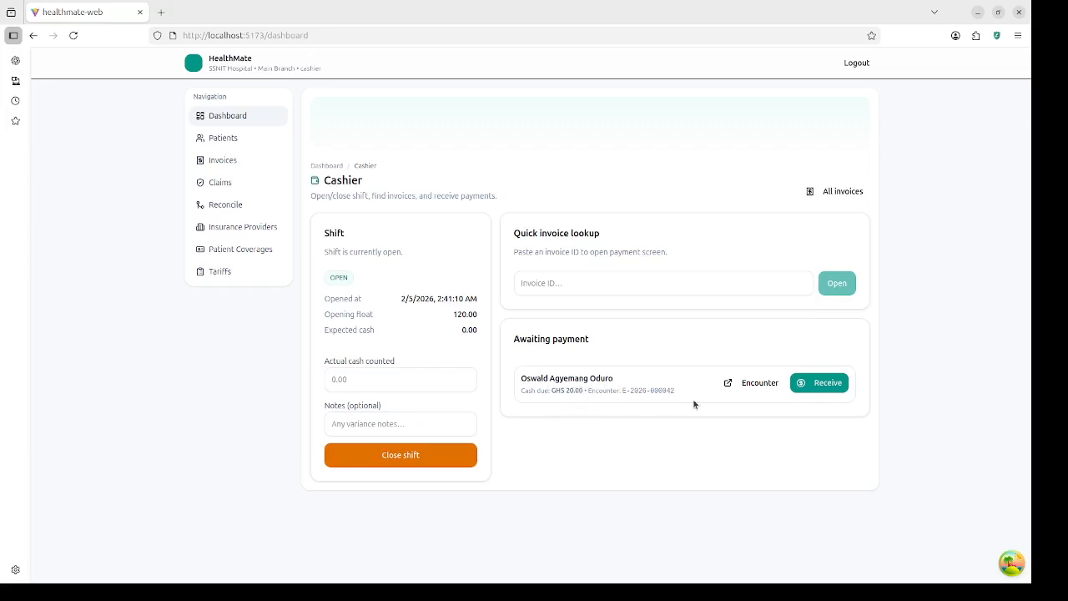
left_click(825, 385)
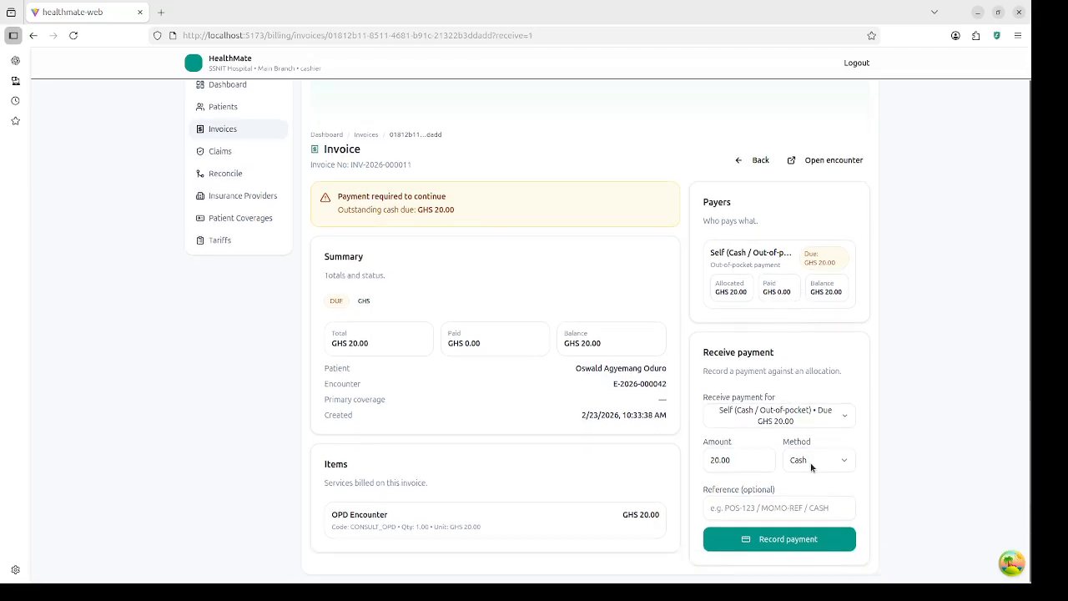
left_click(811, 462)
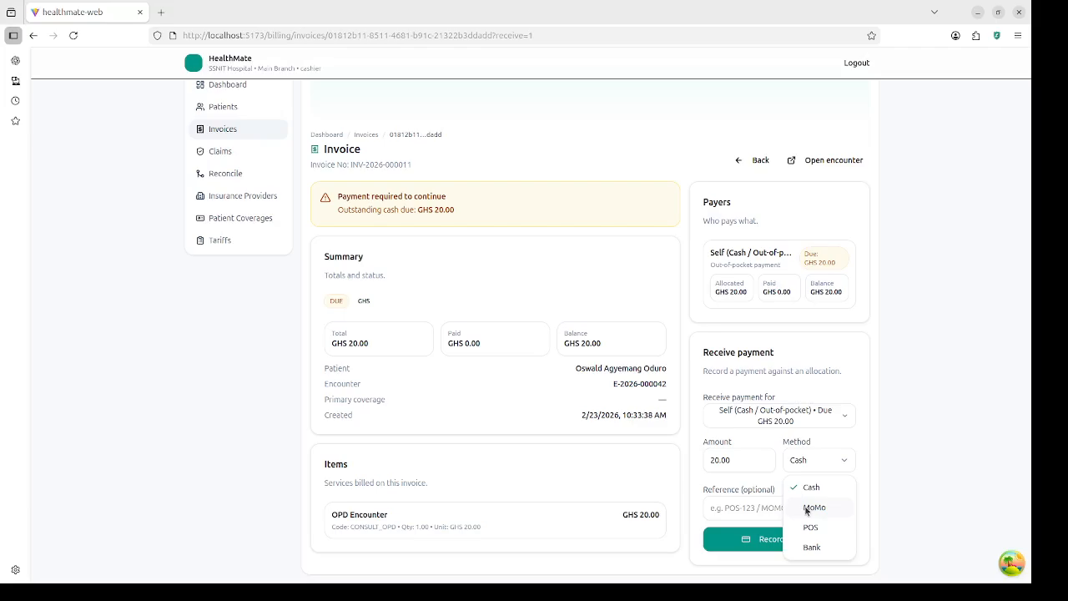
left_click(806, 509)
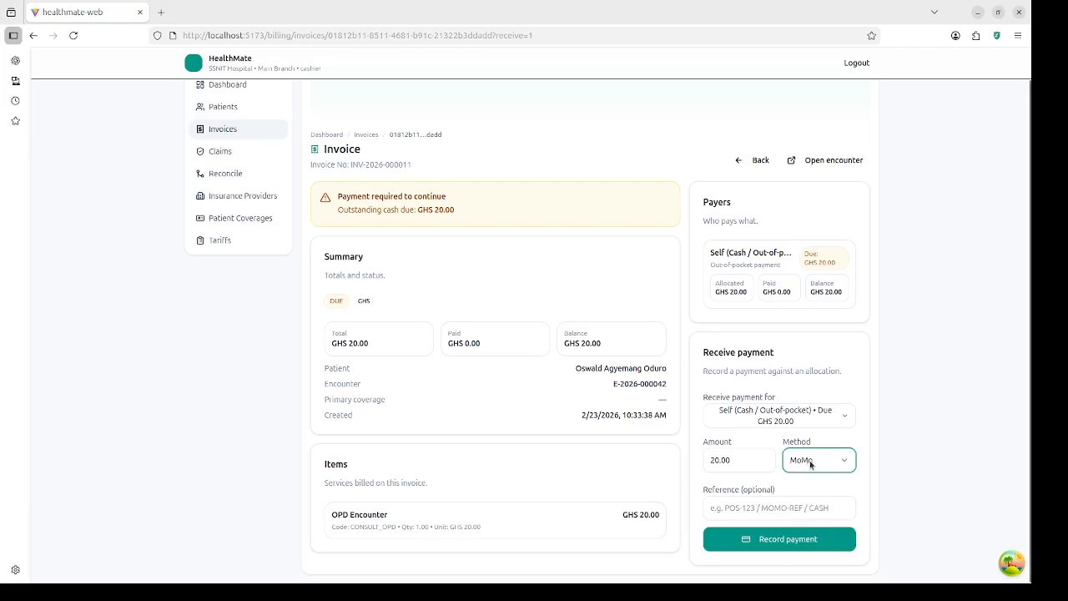
left_click(810, 463)
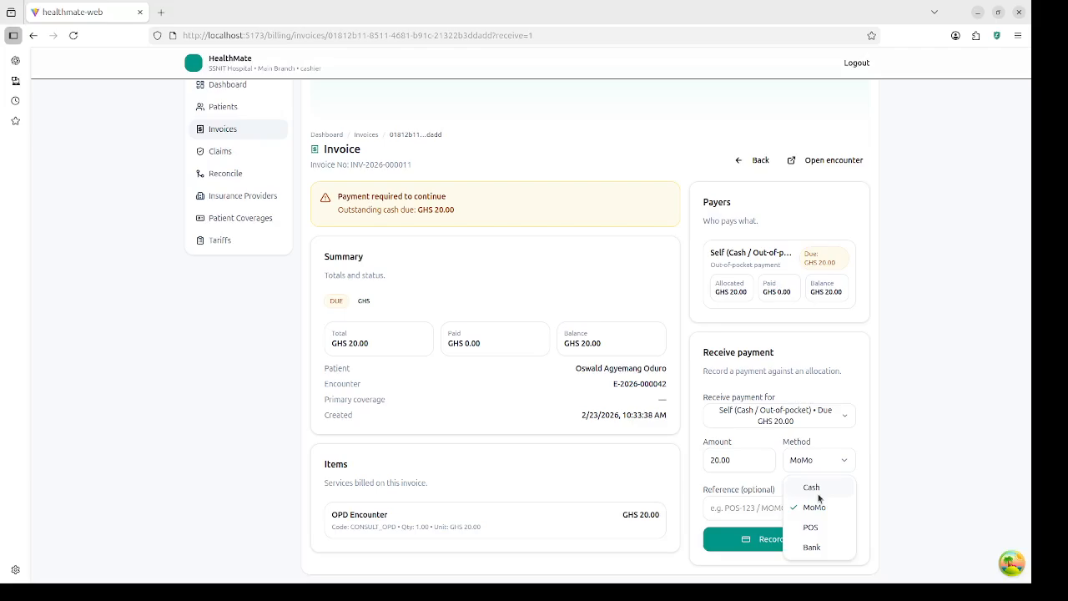
left_click(817, 488)
left_click(822, 469)
left_click(821, 512)
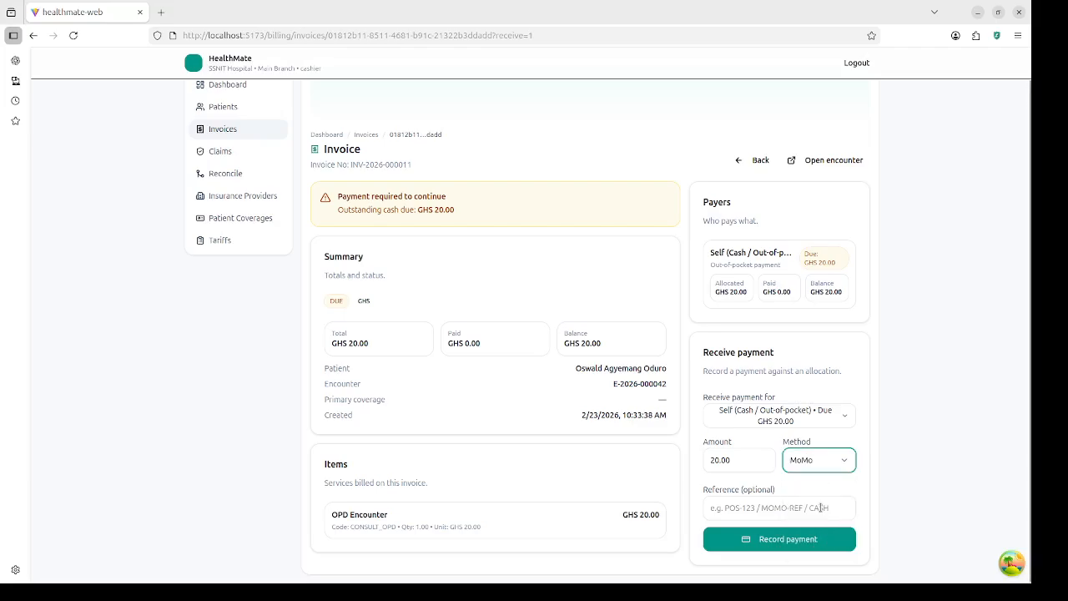
left_click(754, 506)
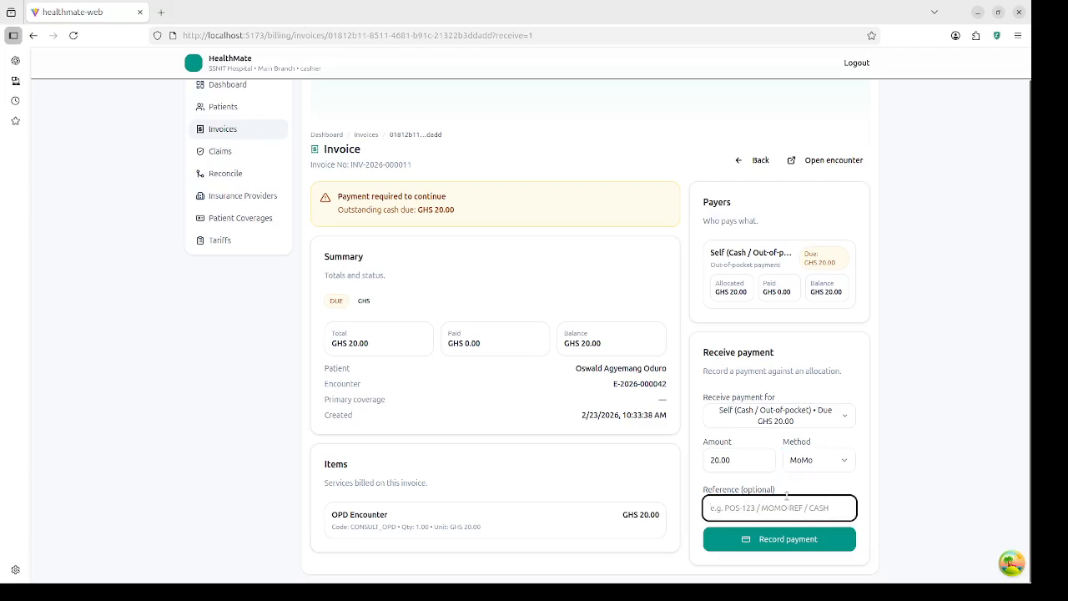
left_click(790, 541)
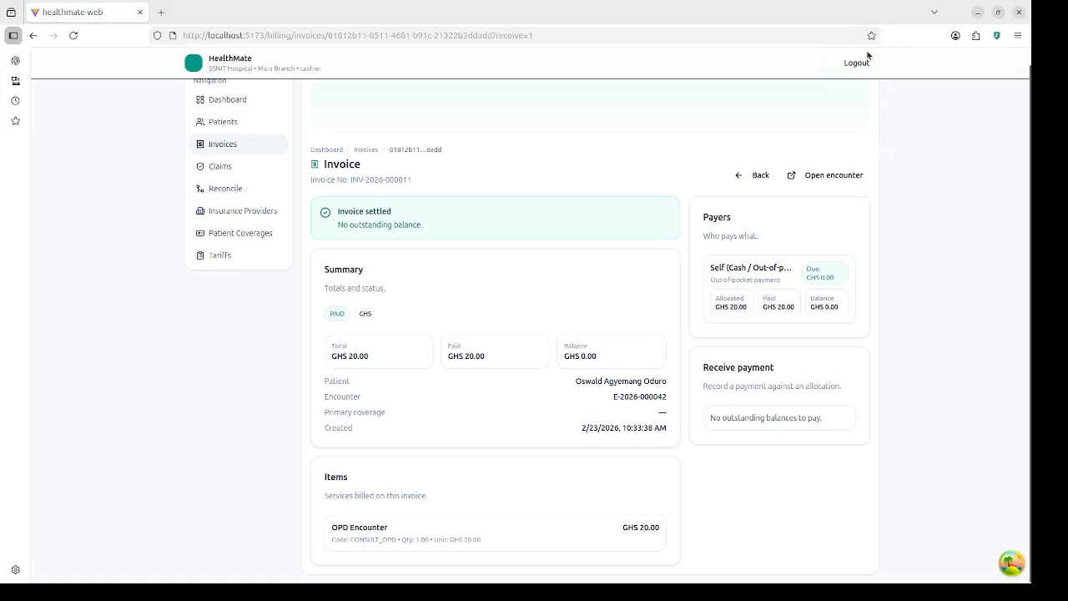
left_click(856, 63)
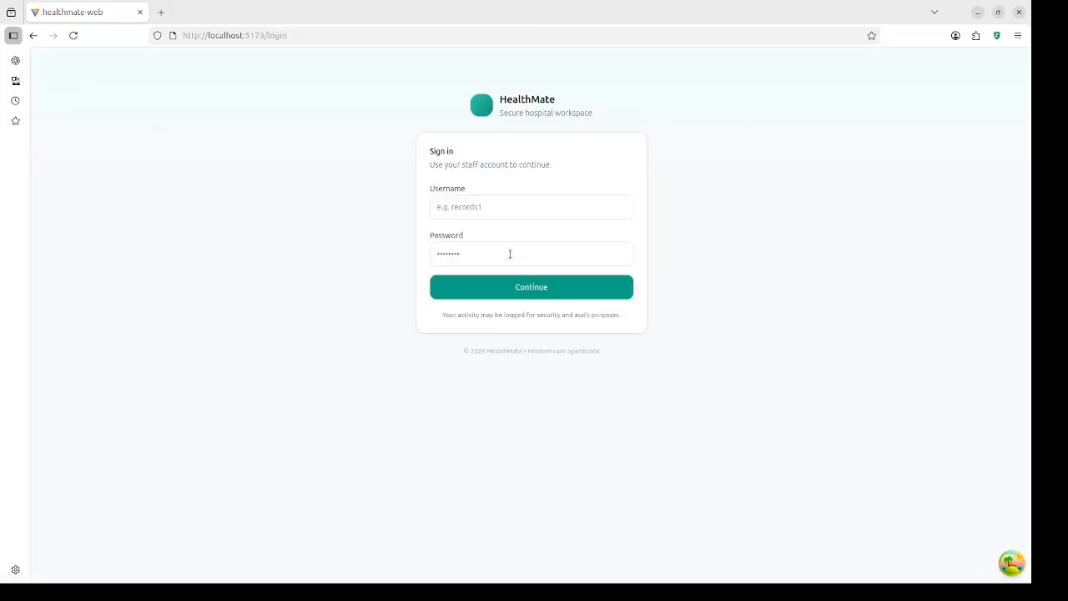
left_click(575, 204)
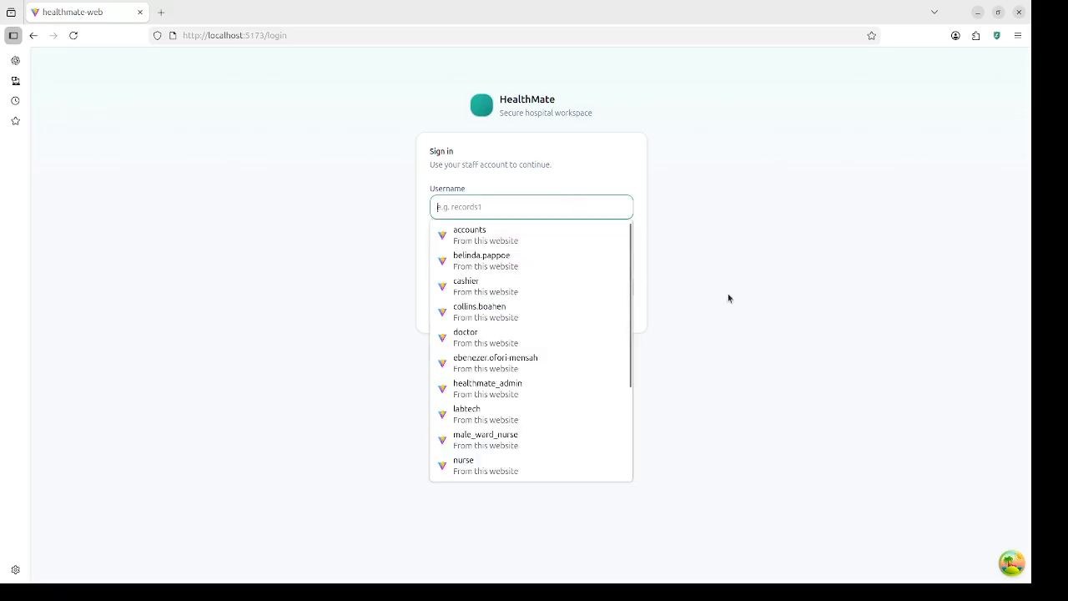
type("re")
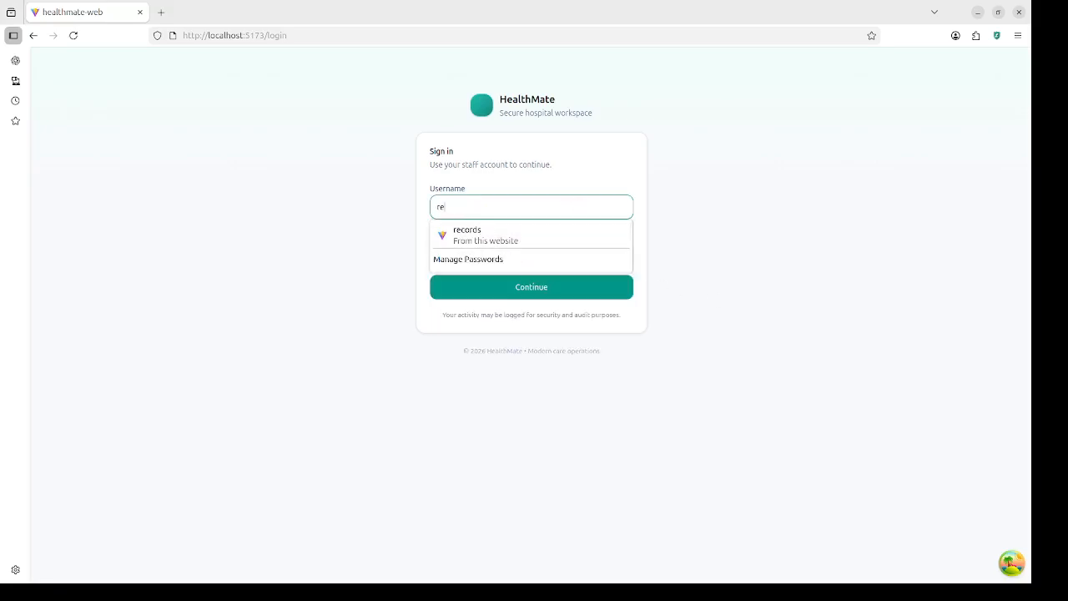
left_click(589, 237)
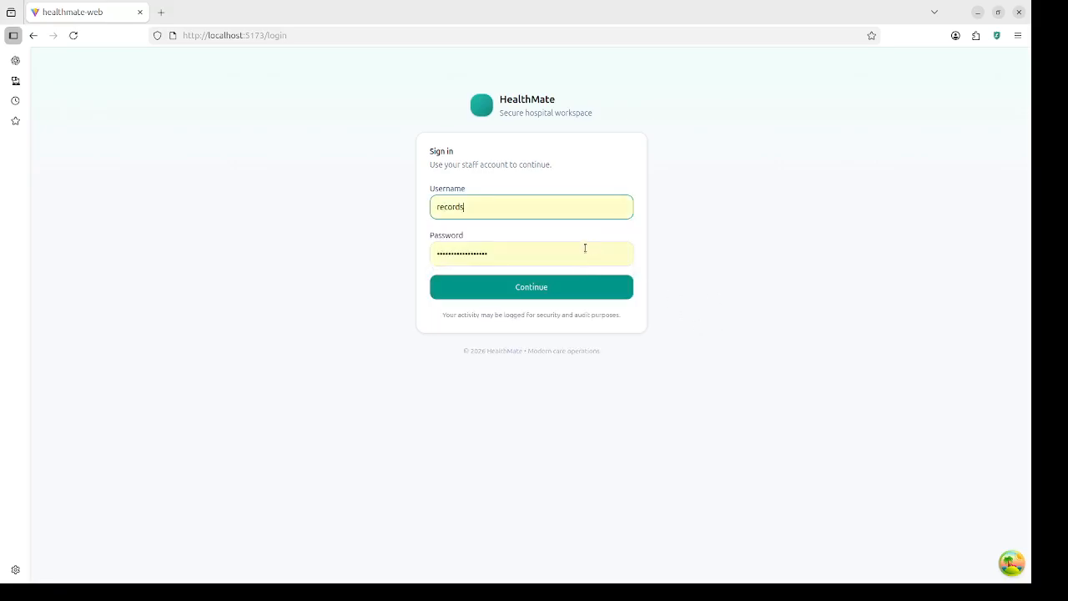
left_click(581, 290)
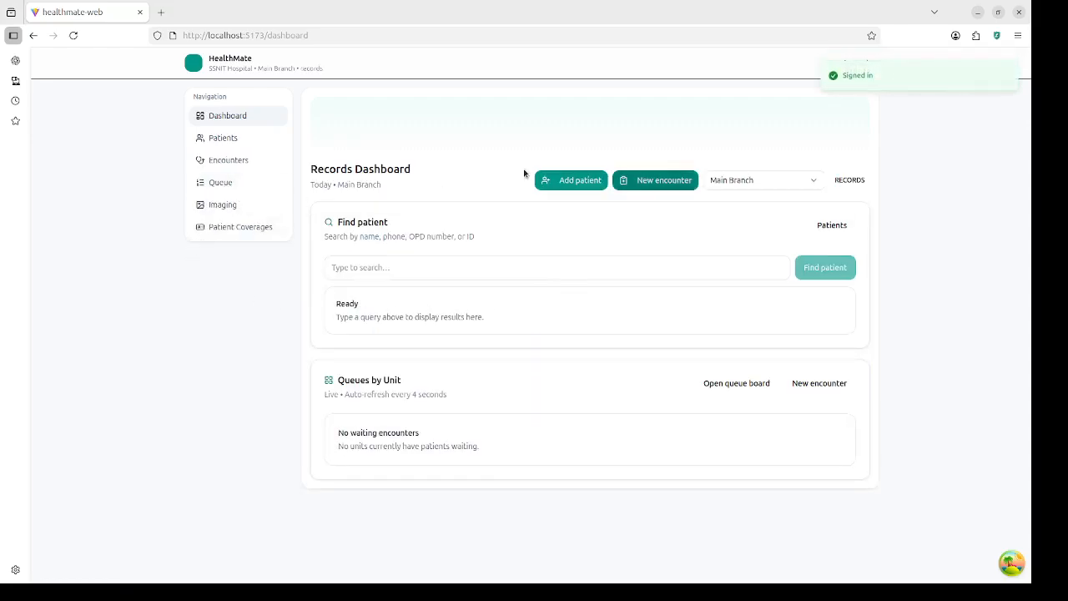
left_click(222, 183)
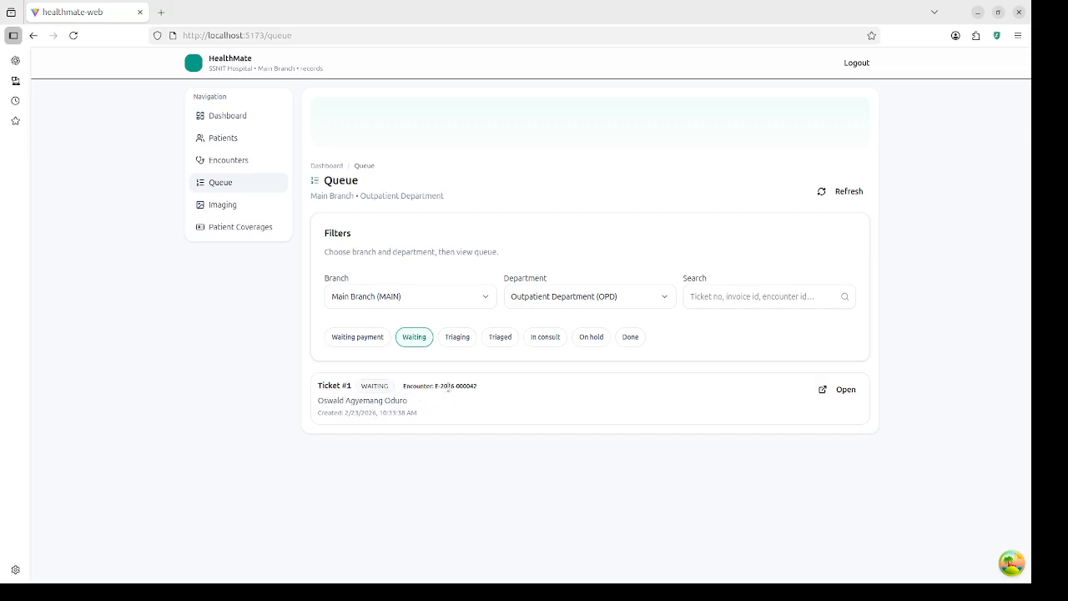
double_click(368, 388)
Step: Log out of the records account and sign in with the saved nurse login
left_click(857, 64)
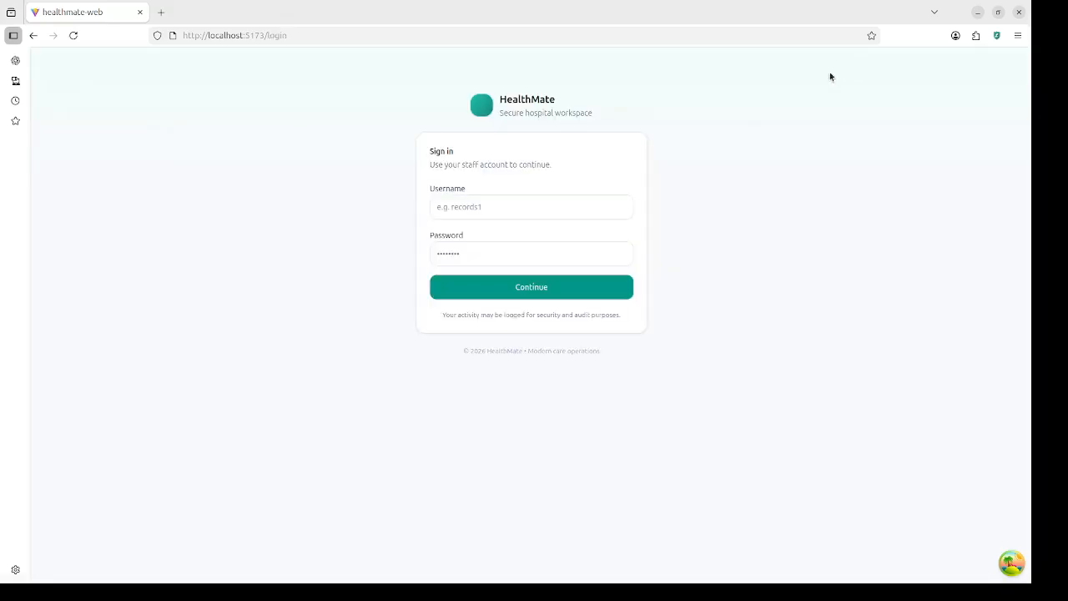
left_click(565, 210)
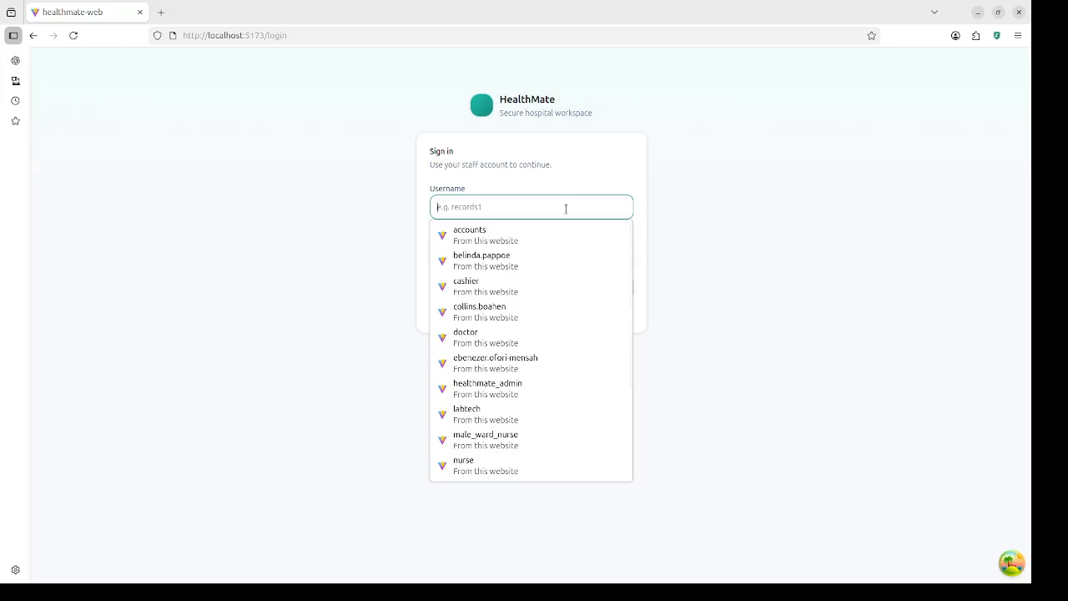
type("n")
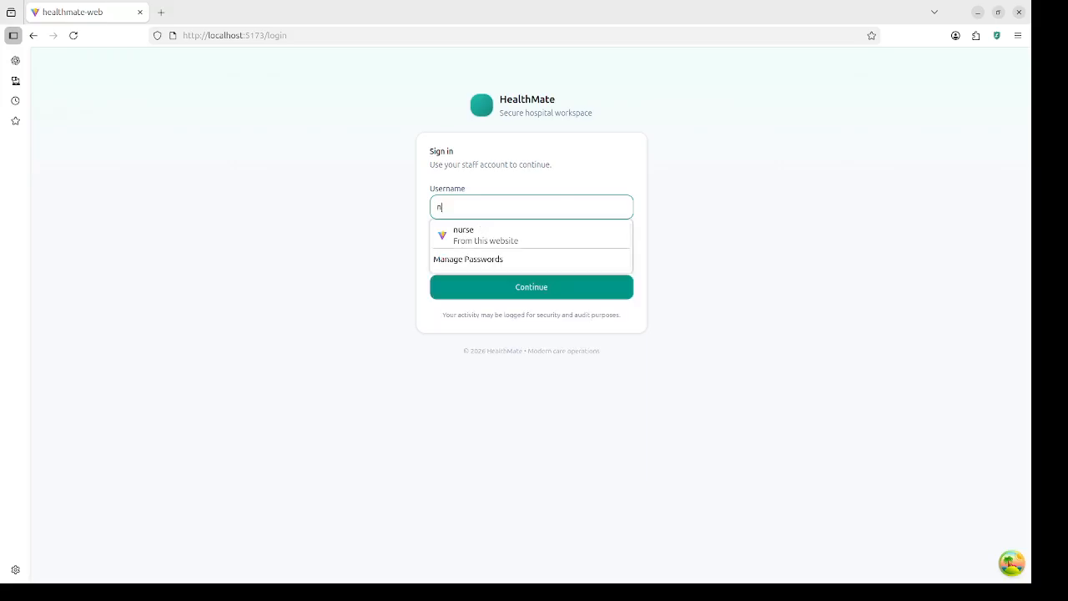
left_click(541, 236)
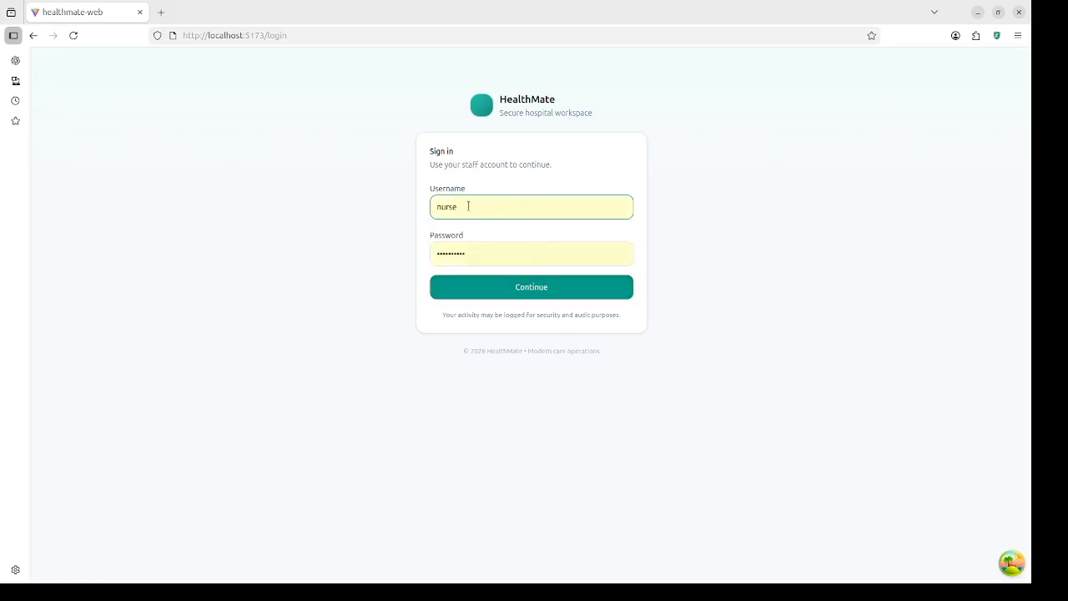
left_click(556, 287)
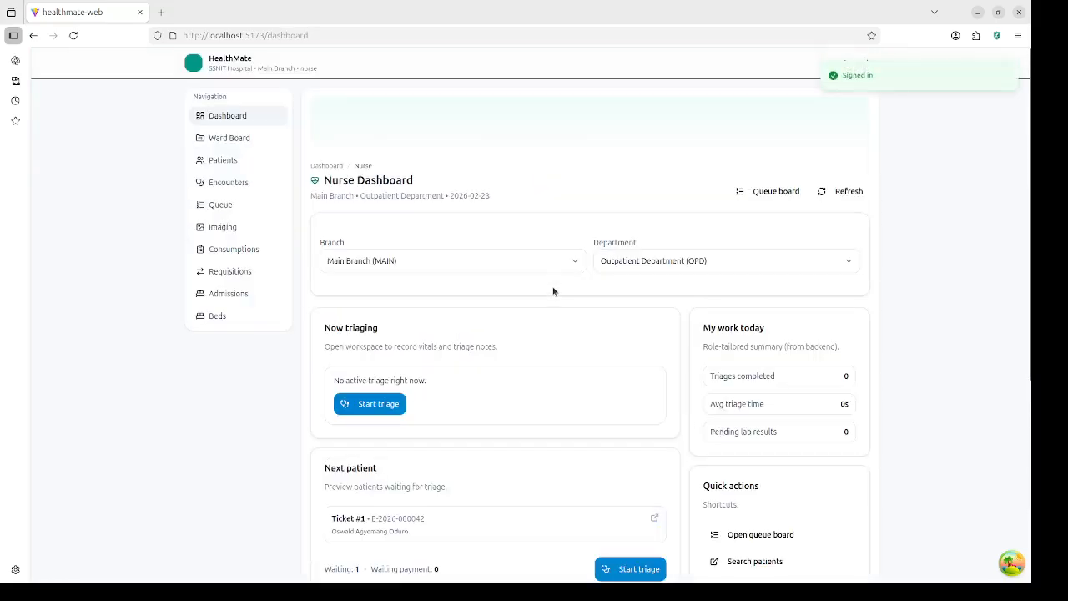
Step: Browse Ward board, Patients, Encounters, Queue, Imaging, Consumptions, Requisitions, Admissions and Beds, then return to Dashboard
scroll(493, 342, "down", 3)
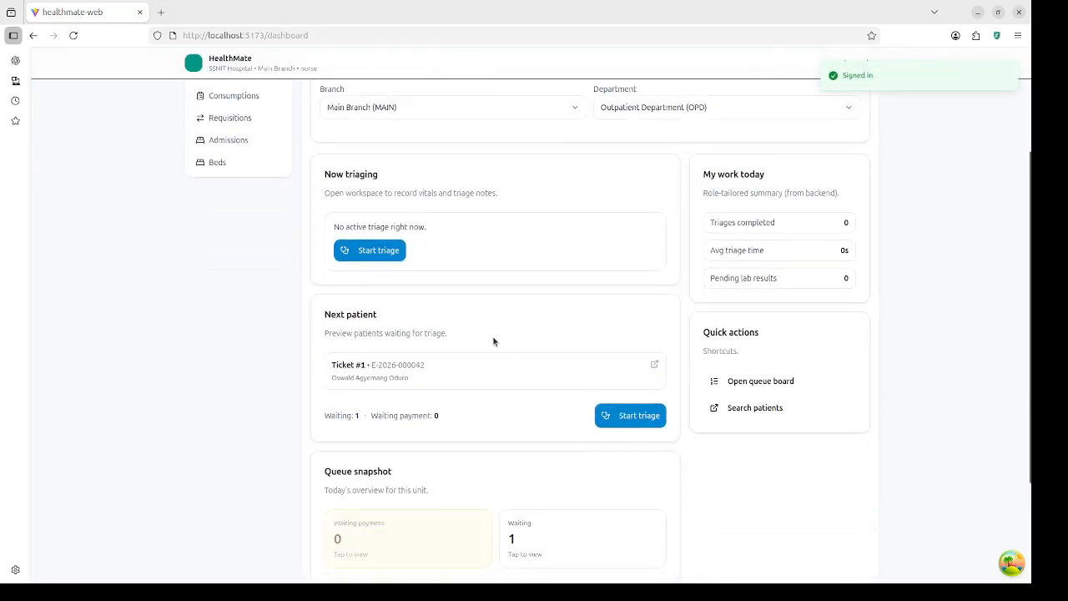
scroll(488, 333, "up", 2)
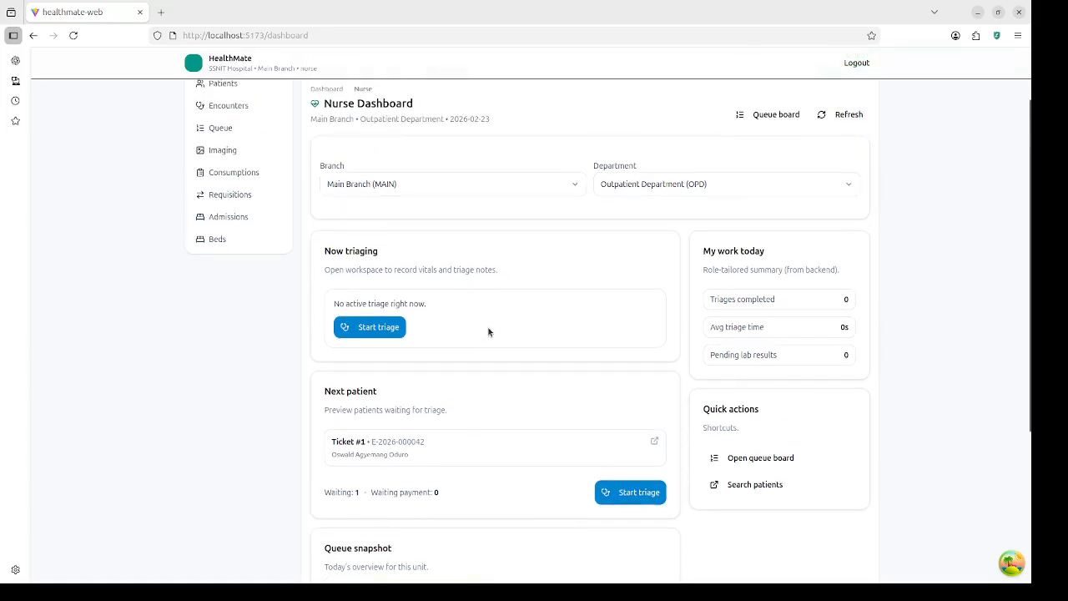
scroll(427, 271, "up", 2)
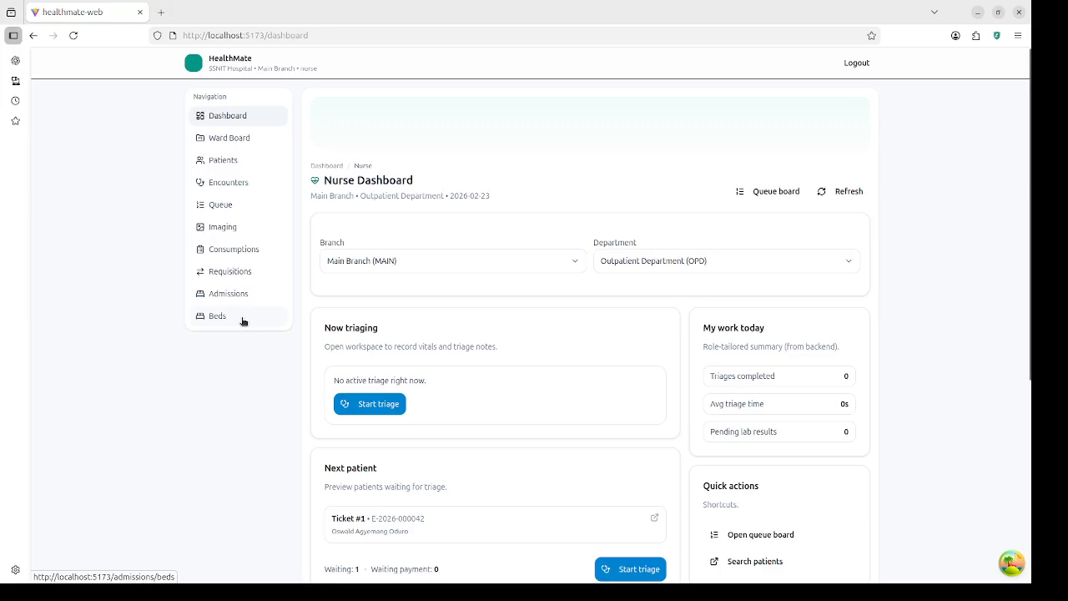
left_click(242, 142)
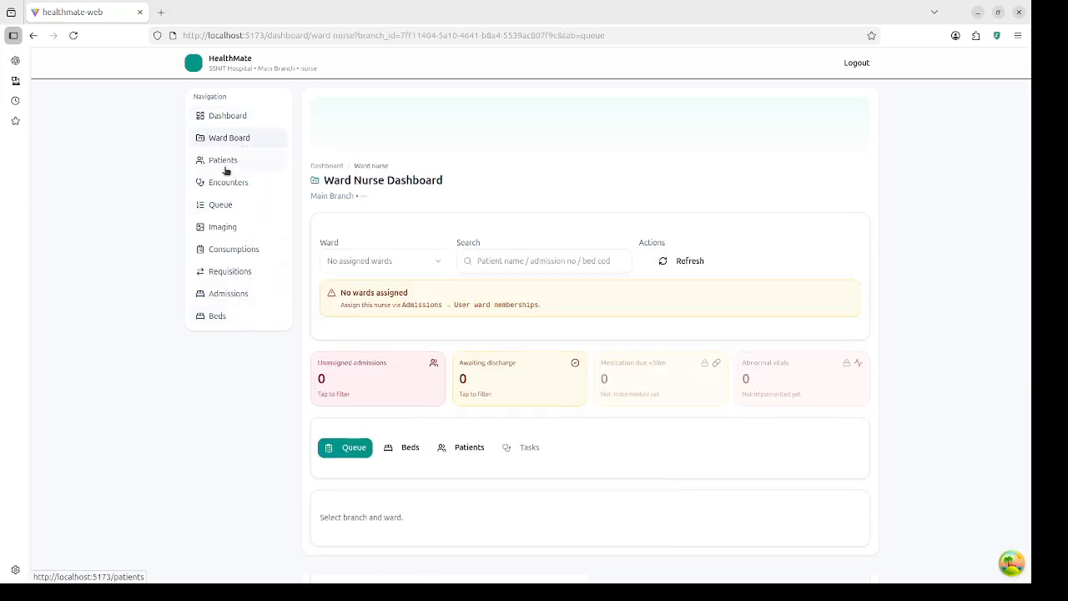
left_click(225, 166)
left_click(230, 184)
left_click(227, 206)
left_click(226, 228)
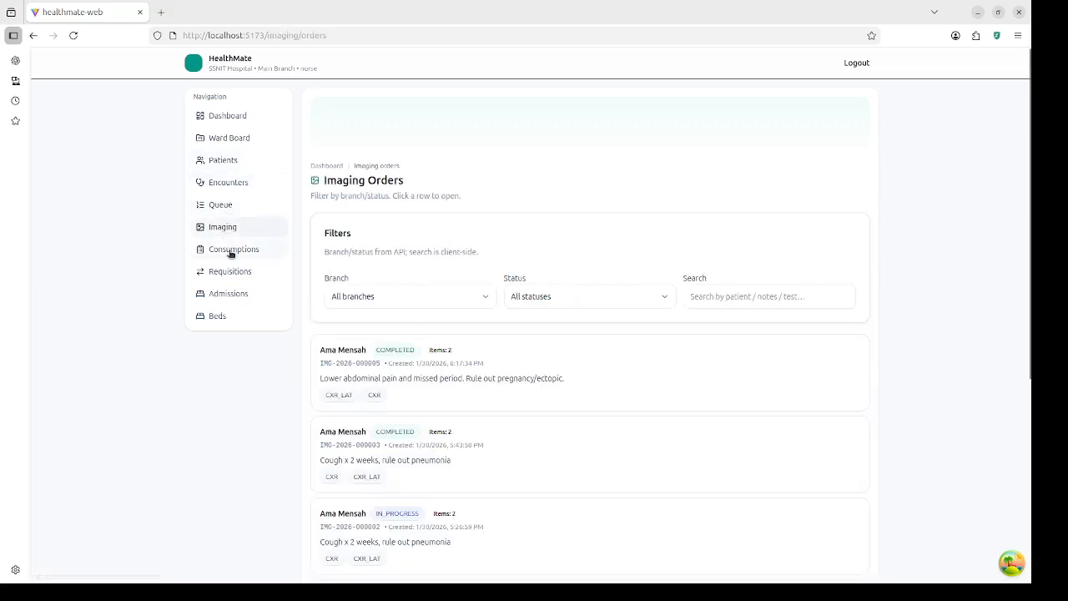
left_click(231, 253)
left_click(231, 271)
left_click(230, 294)
left_click(221, 316)
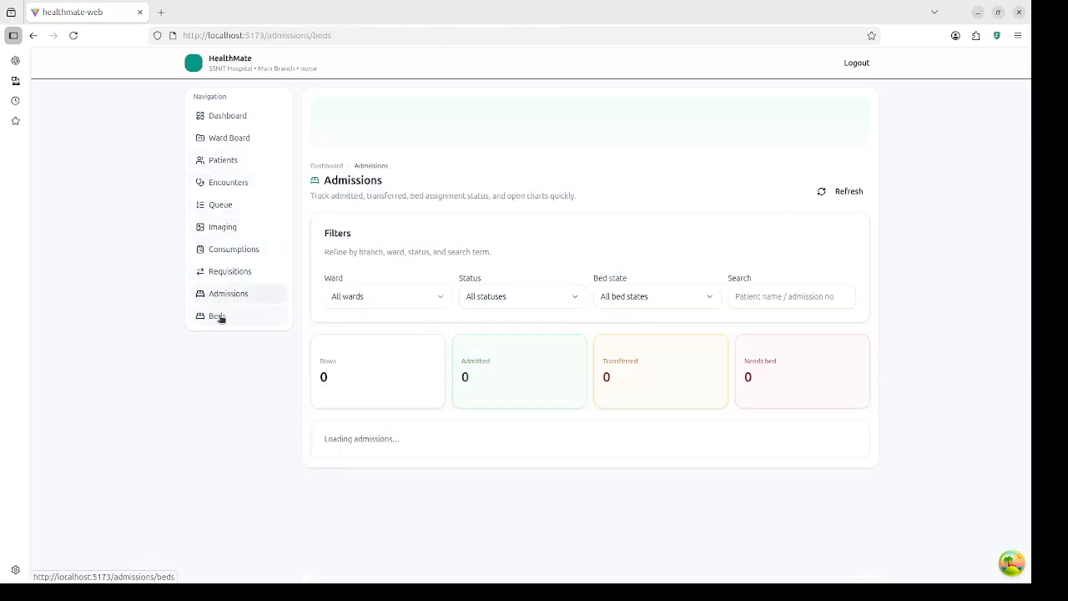
left_click(222, 114)
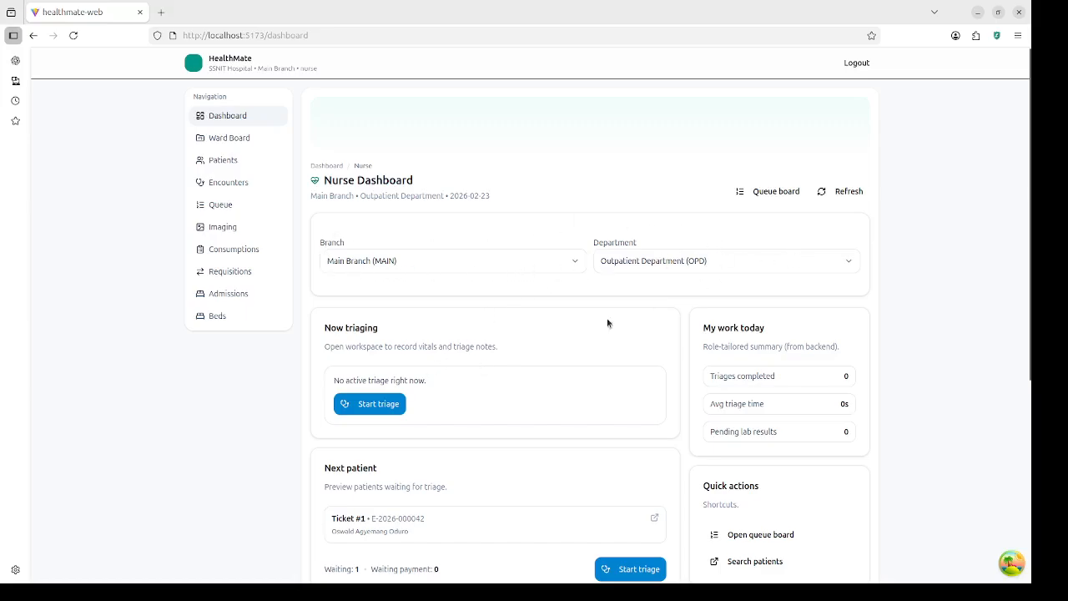
left_click(689, 261)
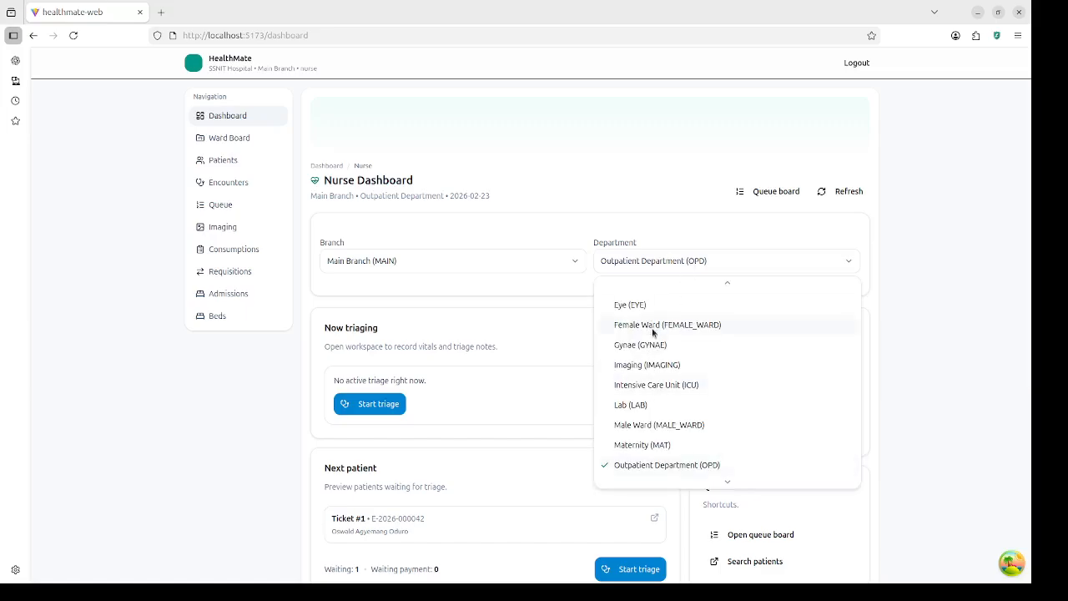
left_click(671, 472)
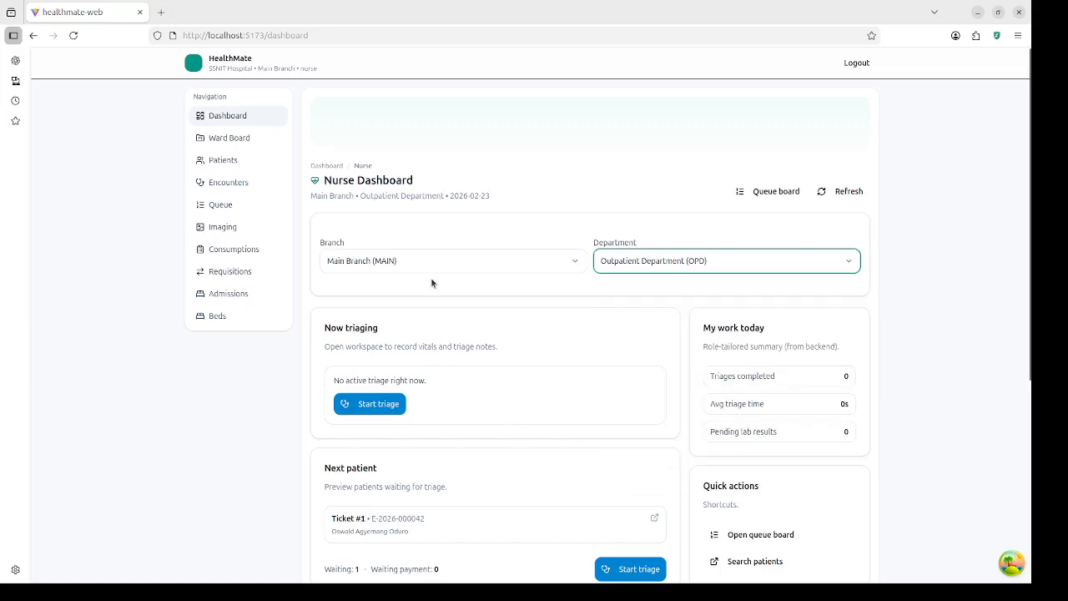
scroll(452, 381, "down", 2)
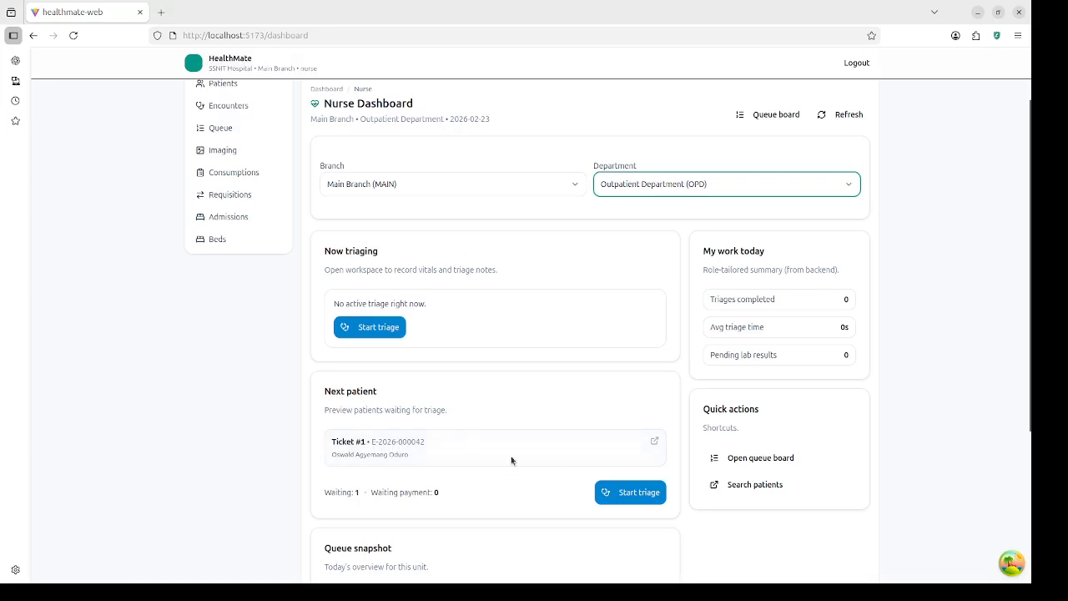
Step: Start triage for Ticket #1 and review the encounter's Vitals, Notes, Diagnoses and Orders sections
left_click(645, 495)
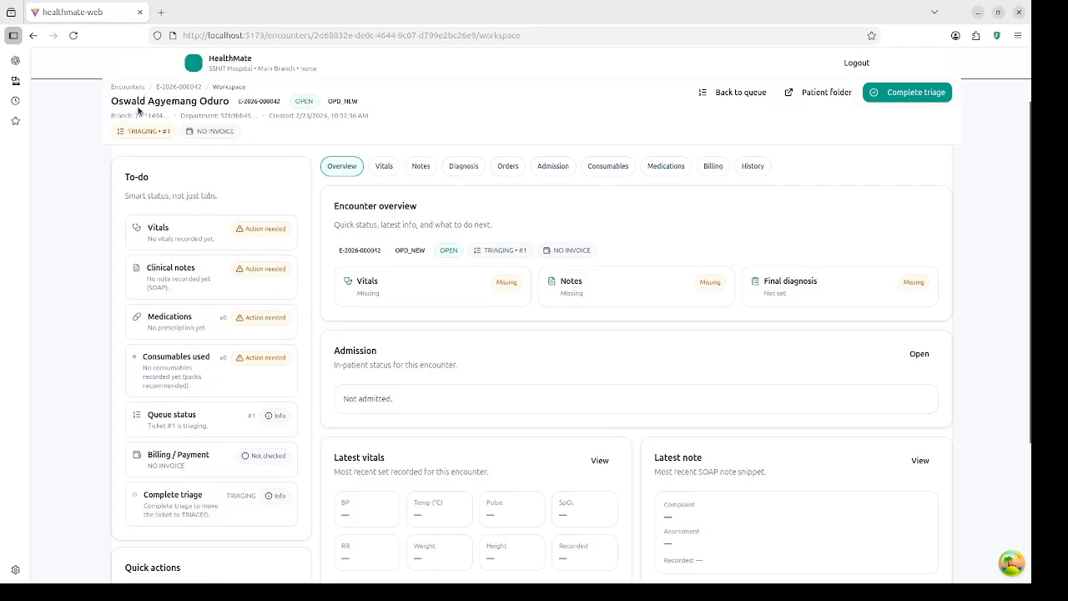
left_click_drag(112, 100, 232, 106)
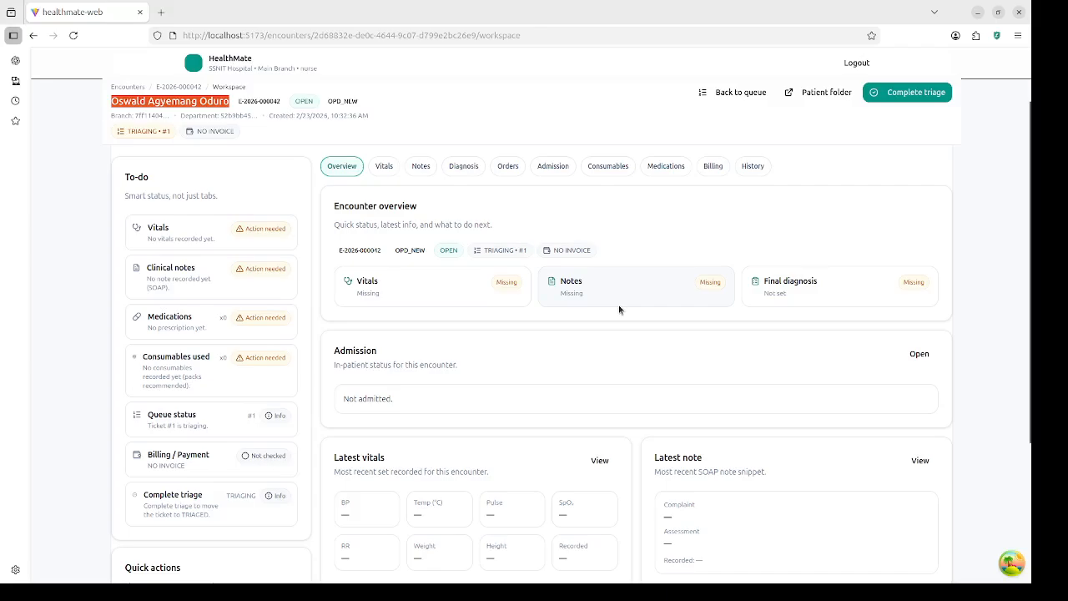
left_click(384, 166)
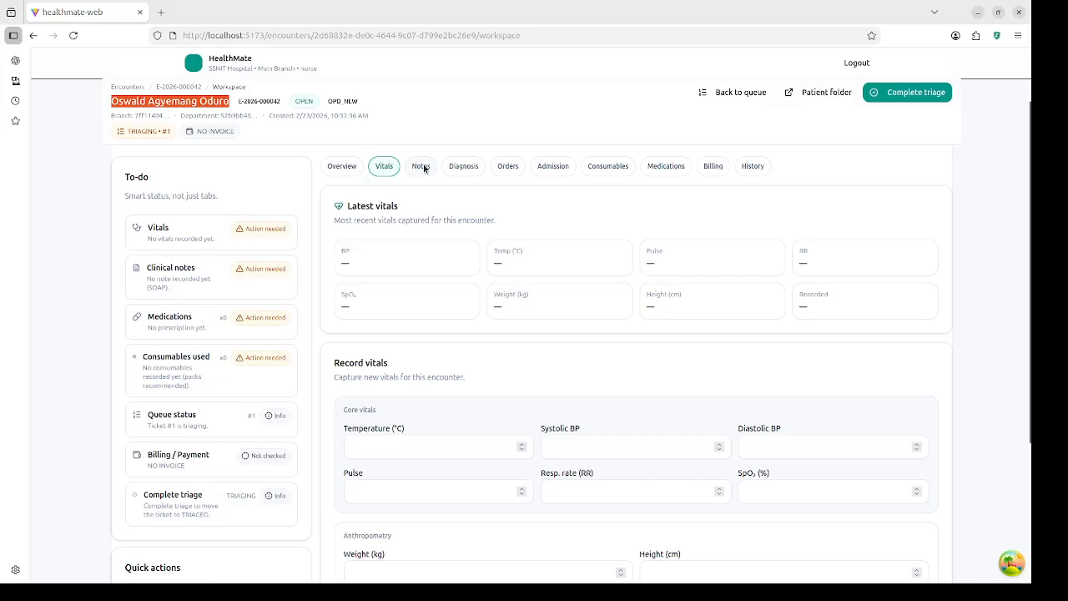
left_click(423, 169)
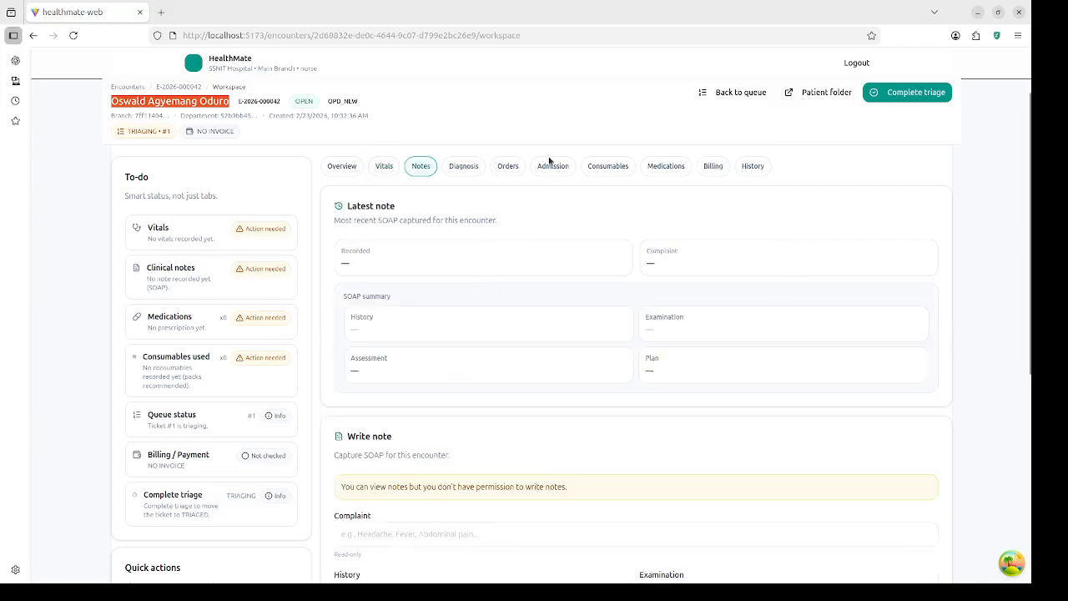
left_click(472, 168)
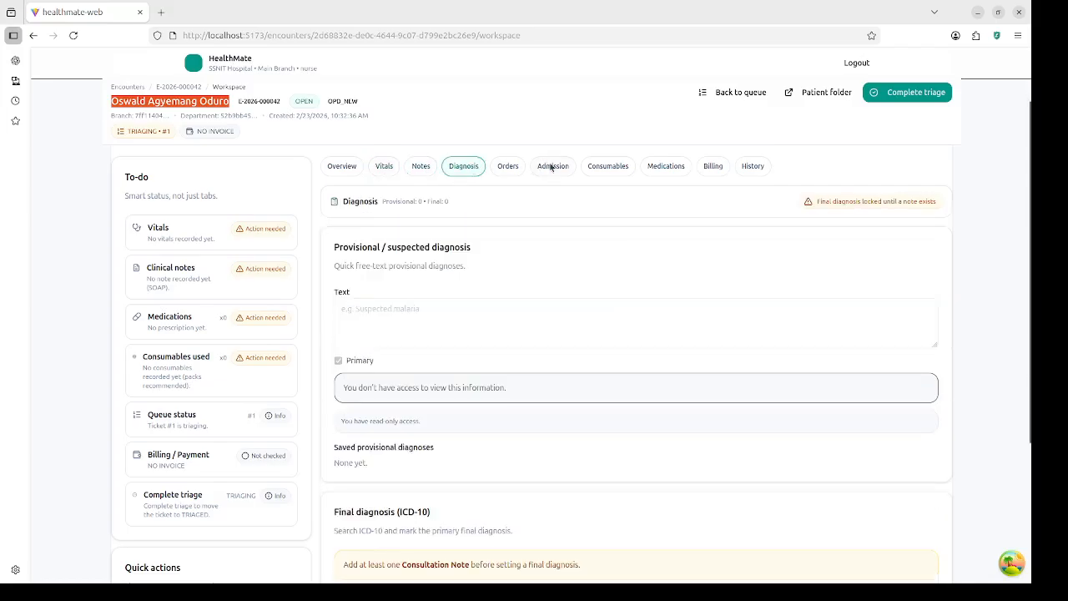
left_click(508, 167)
Step: Look through Admission, Consumables, Prescriptions, Billing and History, then open the Vitals section
left_click(552, 167)
left_click(625, 169)
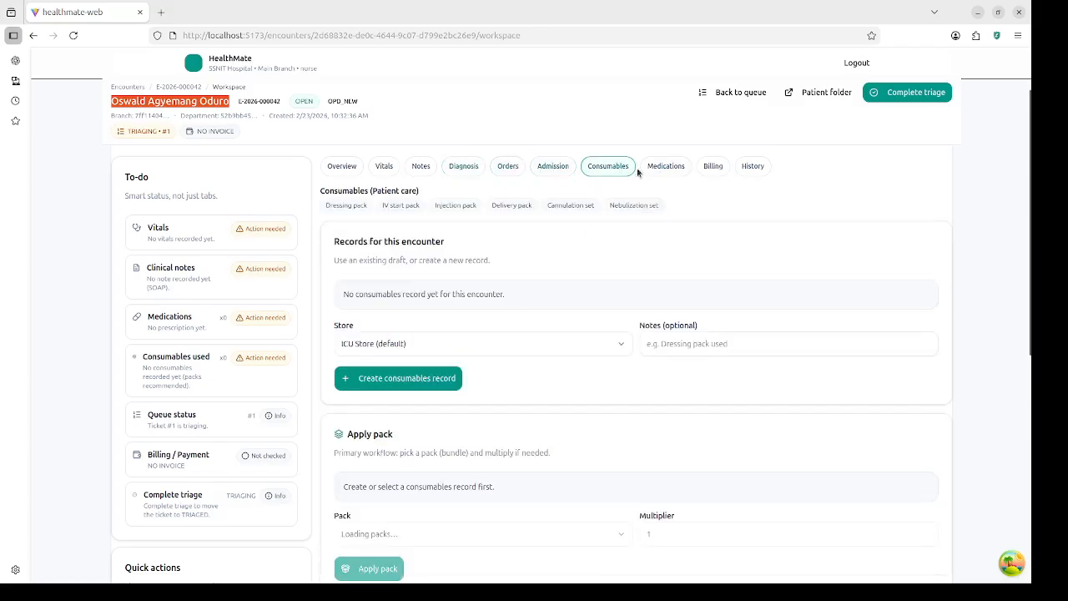
left_click(667, 172)
left_click(713, 167)
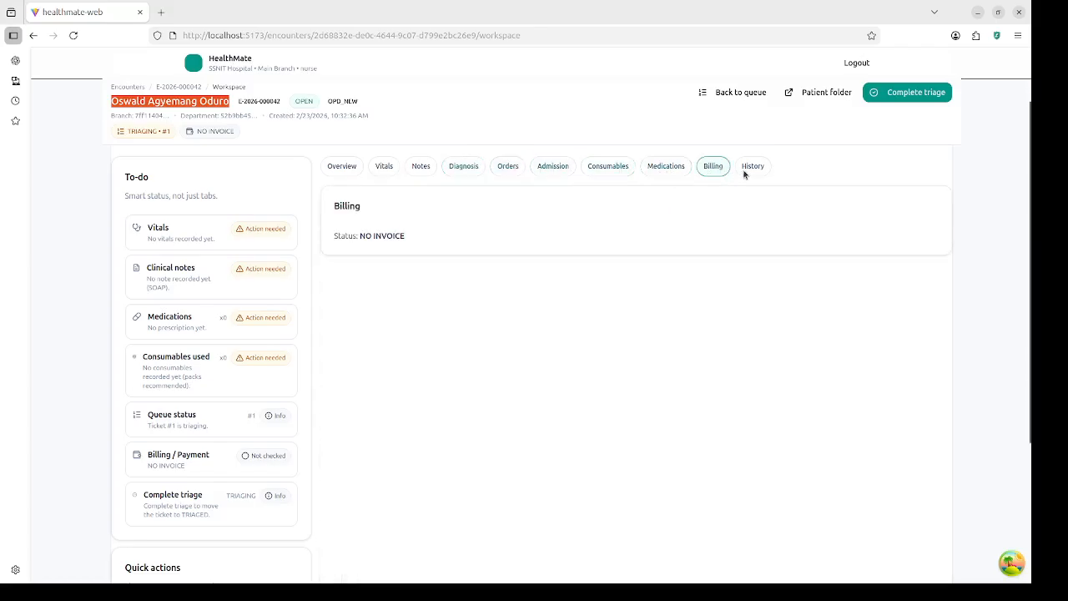
left_click(753, 167)
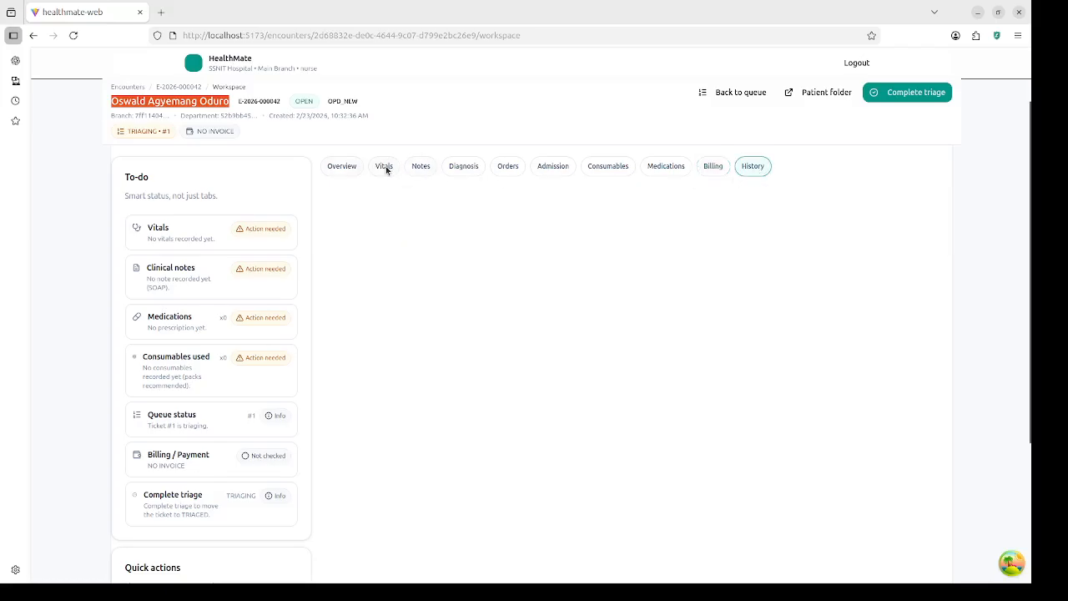
left_click(350, 166)
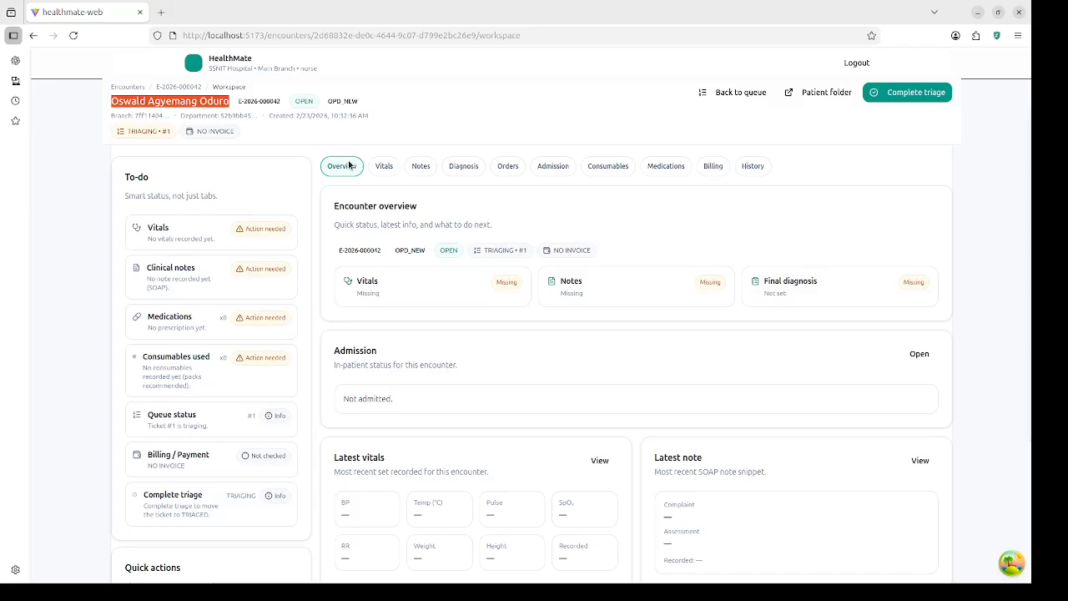
left_click(380, 167)
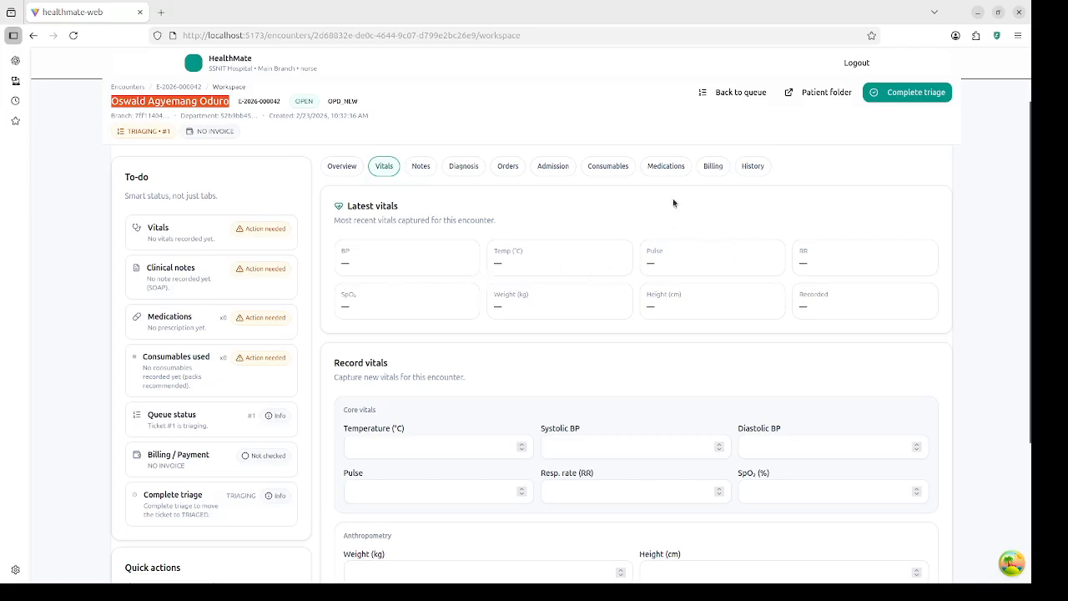
Step: Enter temperature 36.8 °C and blood pressure 138/86
scroll(471, 257, "down", 2)
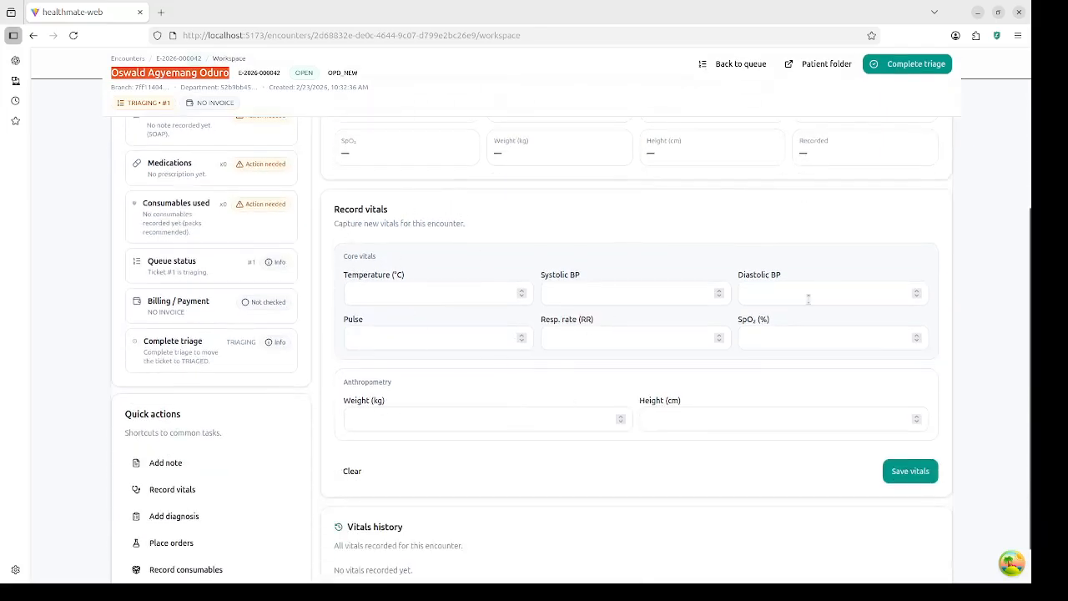
scroll(480, 439, "down", 1)
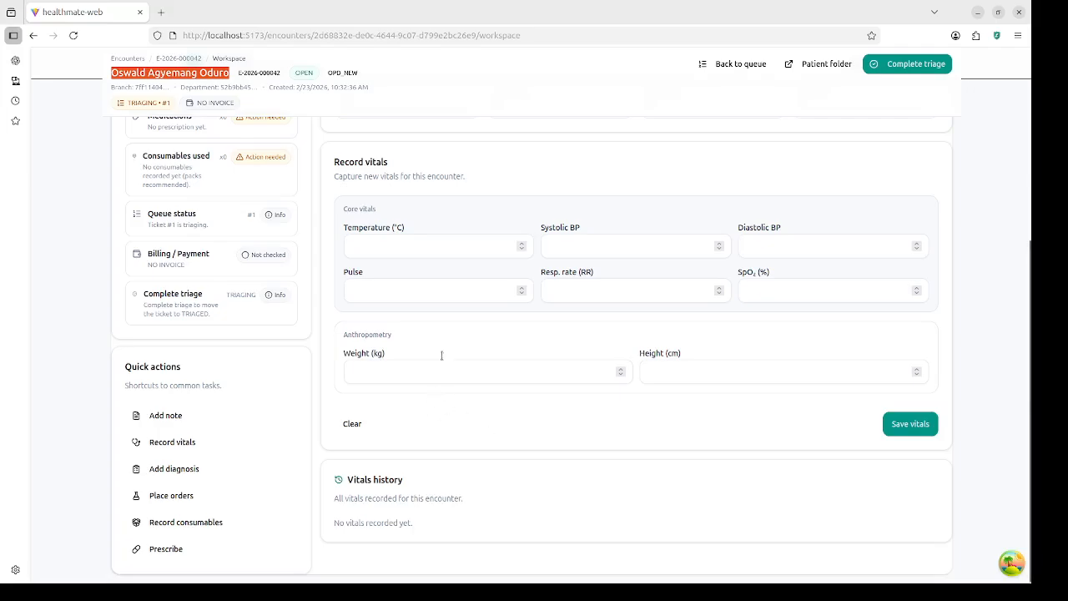
left_click(463, 253)
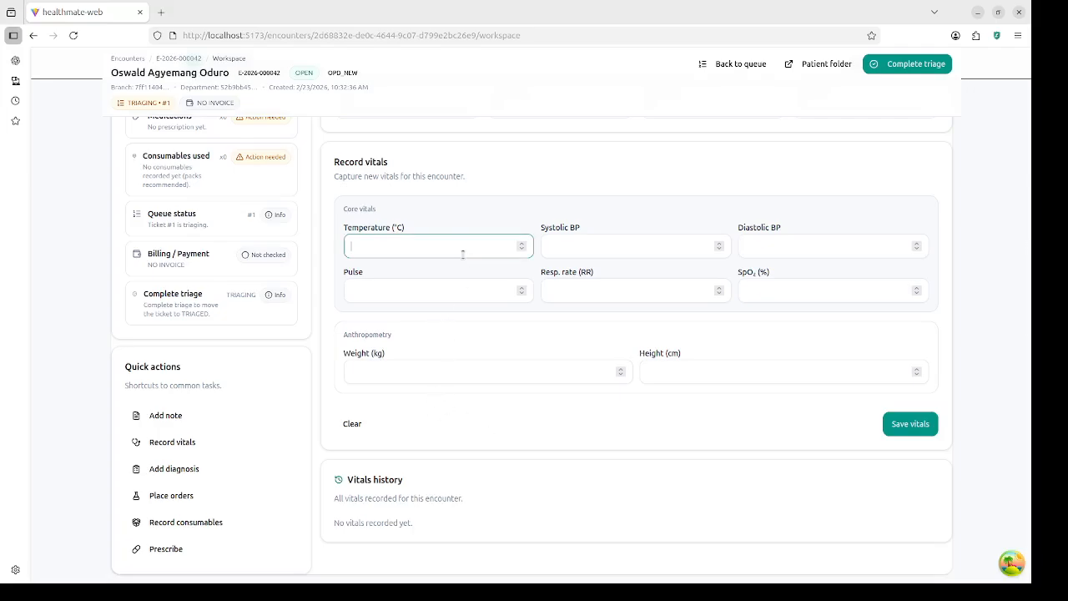
type("36.8")
left_click(633, 249)
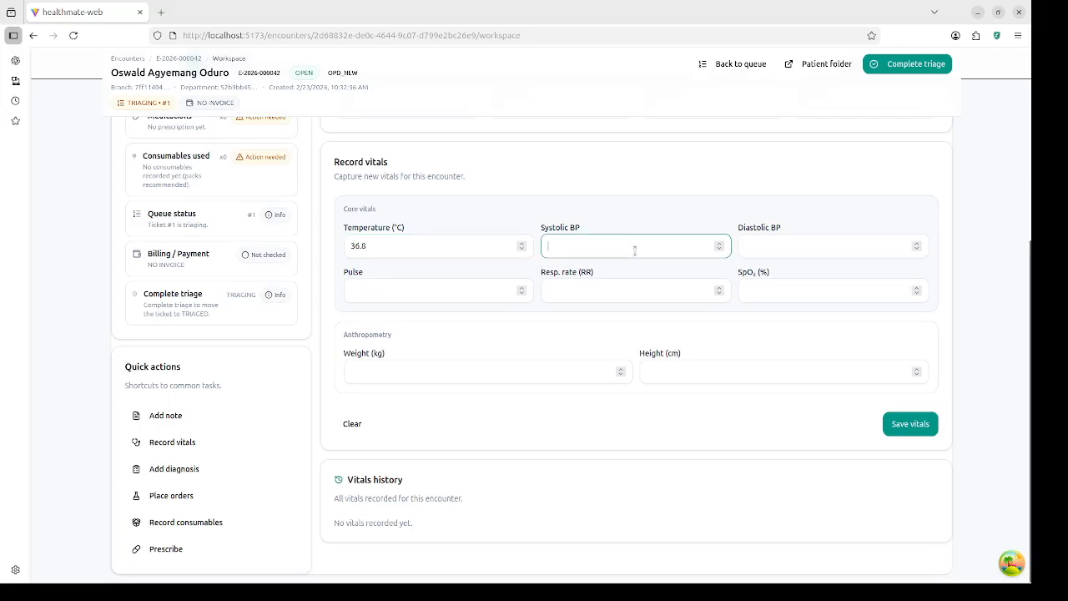
type("138")
left_click(862, 250)
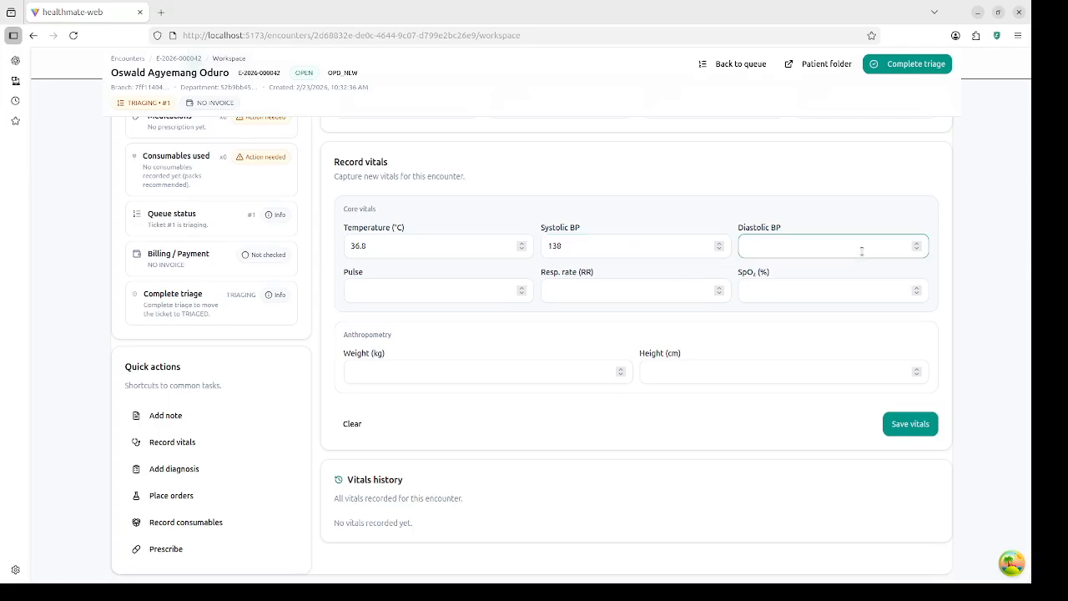
type("86")
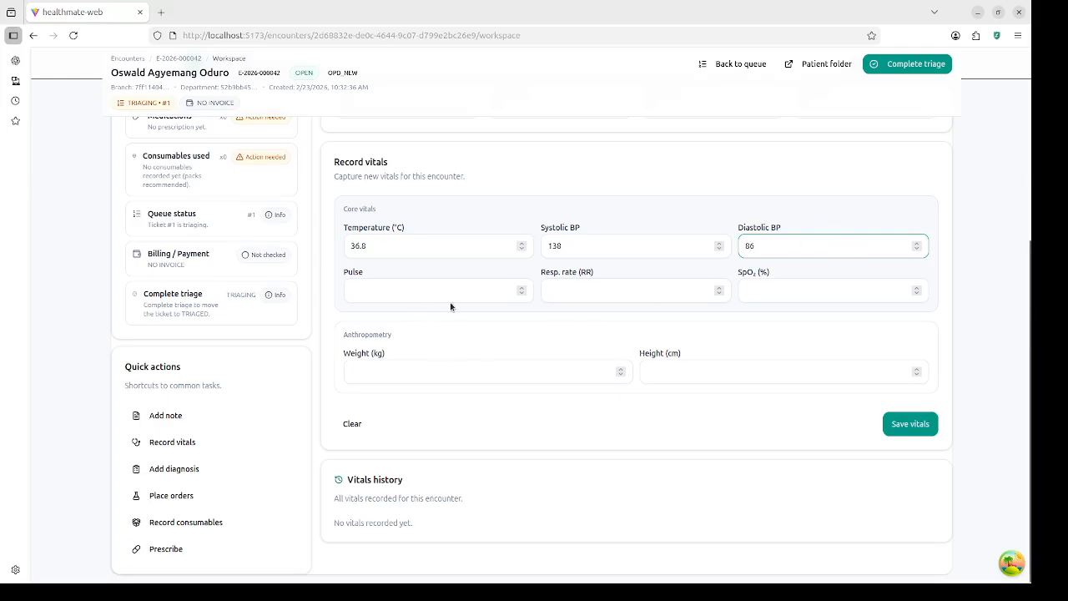
Step: Enter respiratory rate 18, pulse 88 and SpO2 96, then save the vitals
left_click(617, 289)
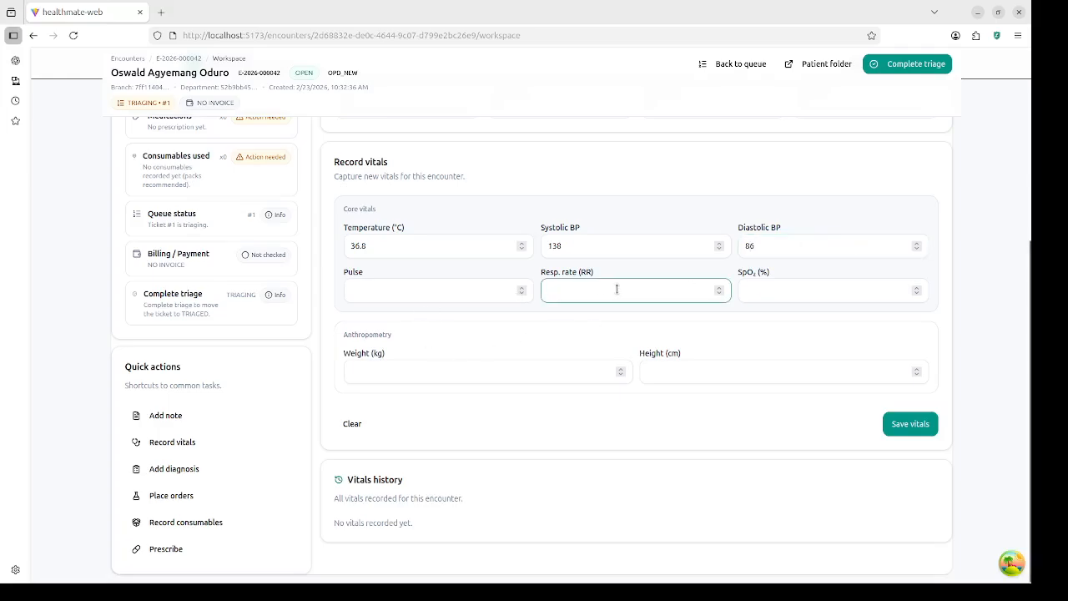
type("128")
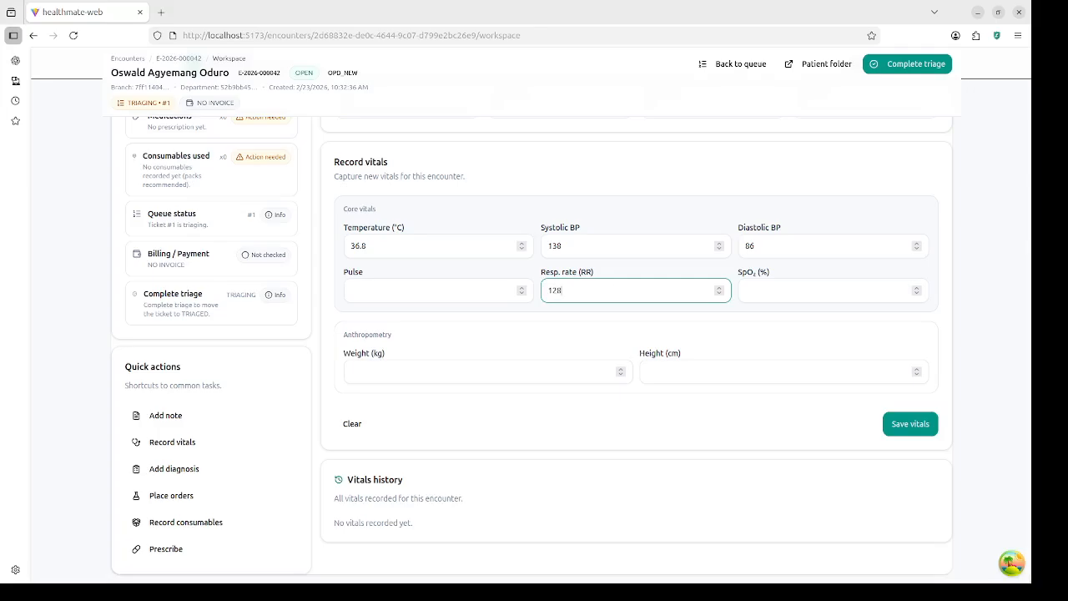
key("BackSpace")
key("BackSpace")
type("8")
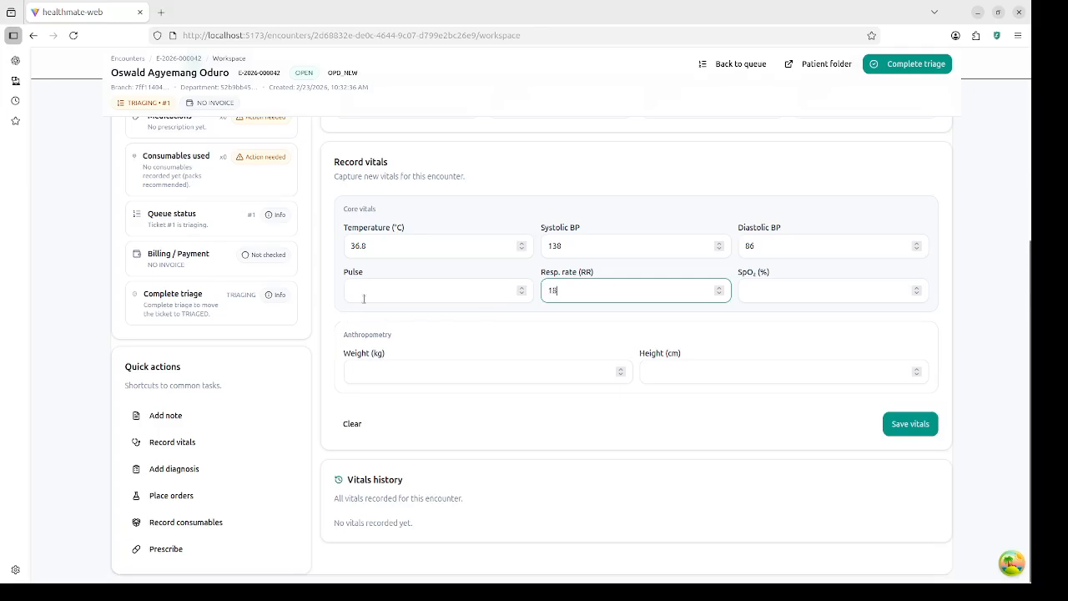
left_click(404, 295)
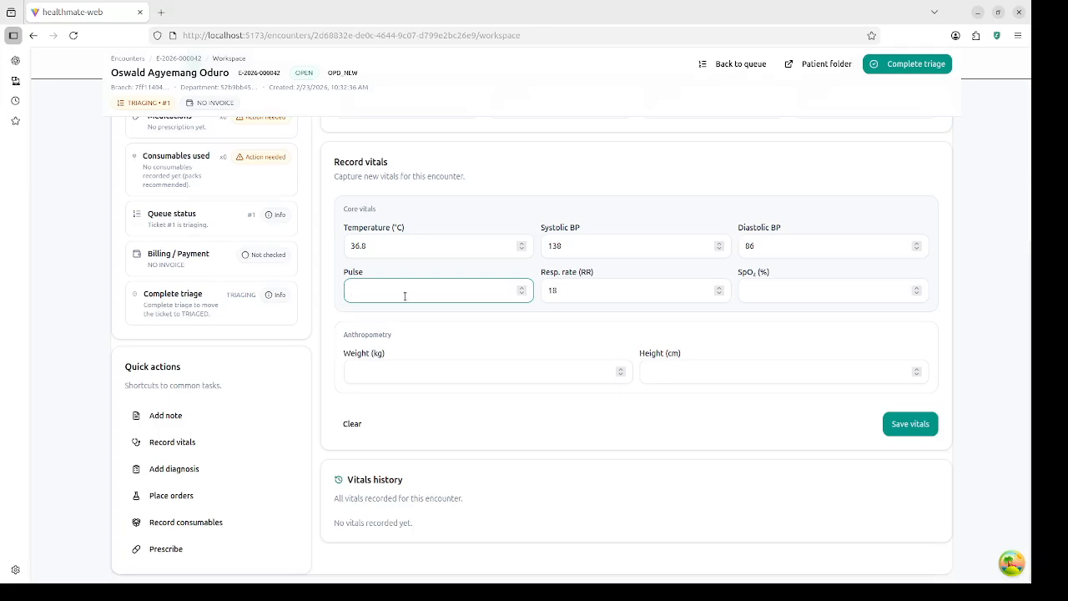
type("88")
left_click(824, 291)
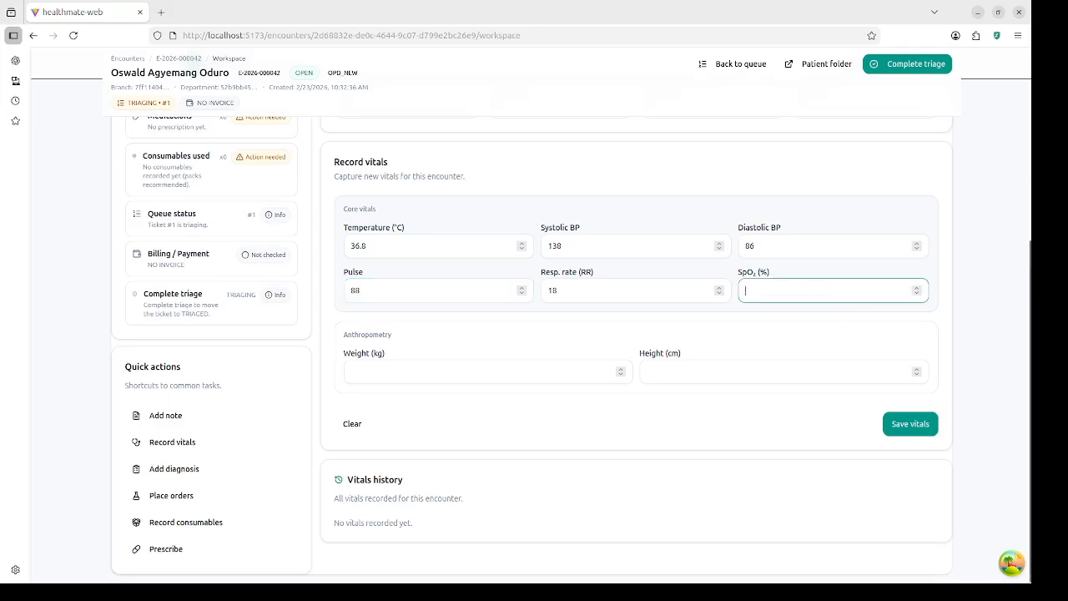
type("96")
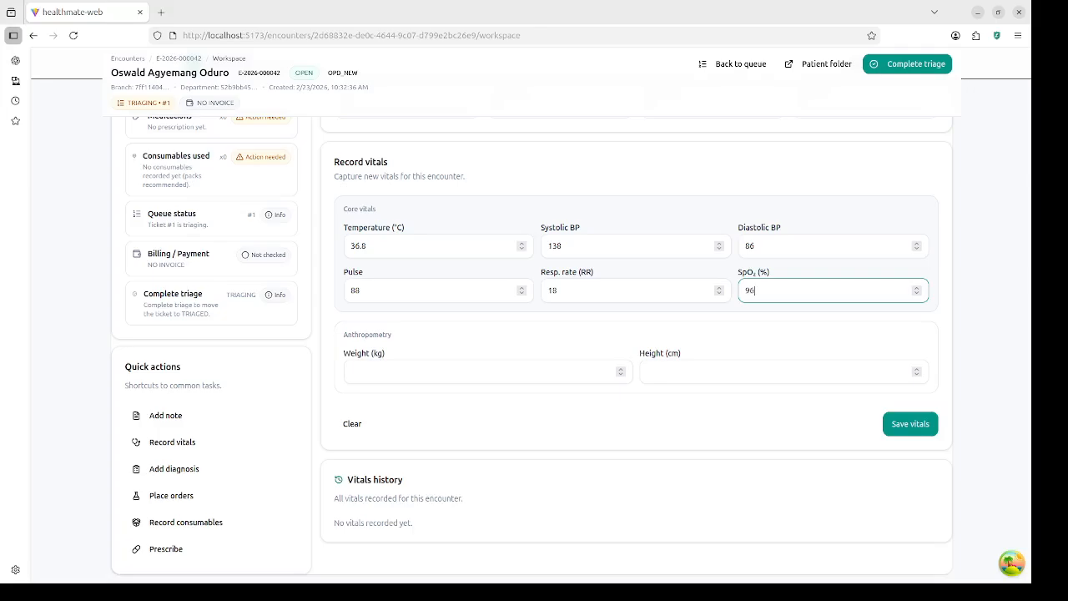
left_click(925, 423)
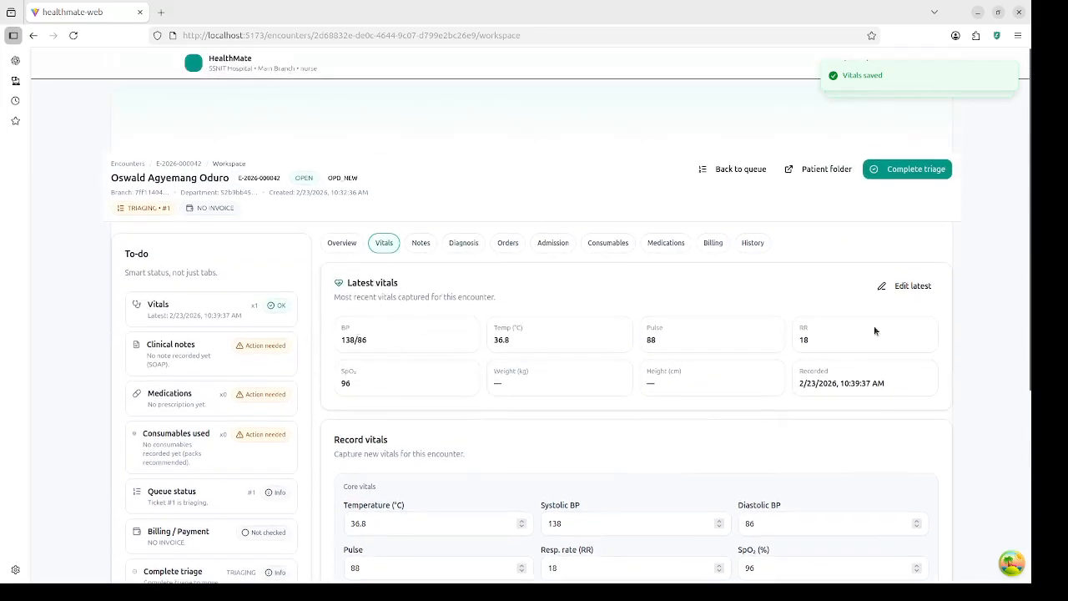
scroll(610, 384, "down", 3)
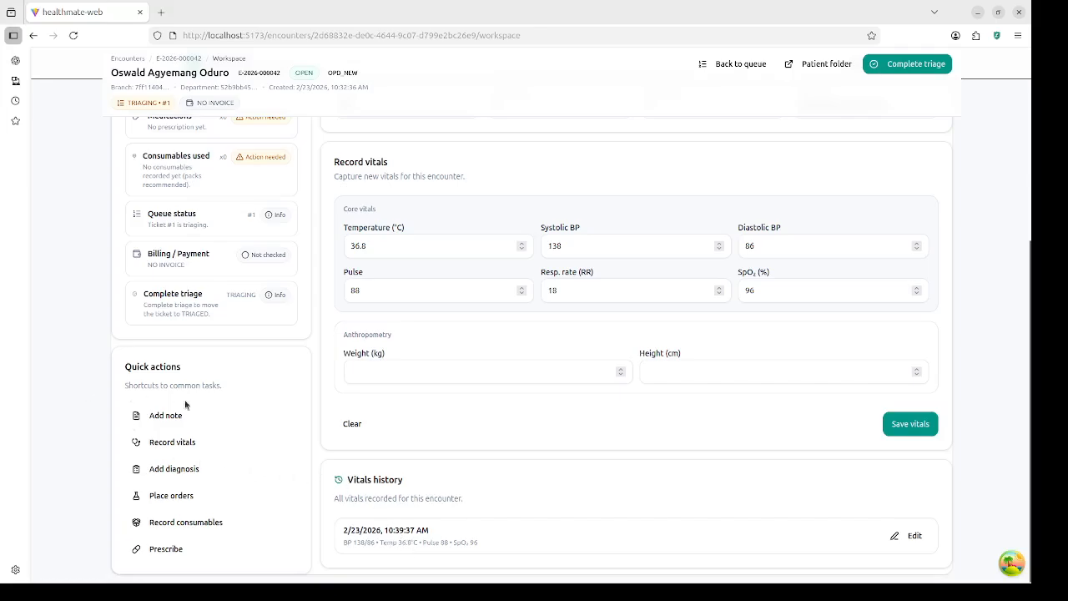
scroll(222, 399, "up", 2)
scroll(223, 404, "up", 1)
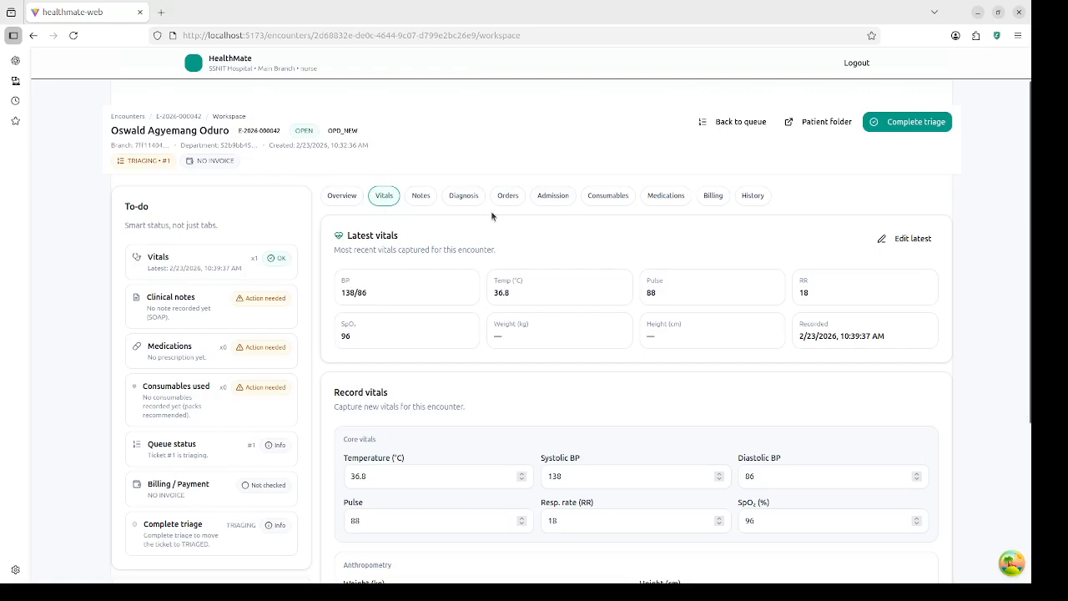
left_click(609, 199)
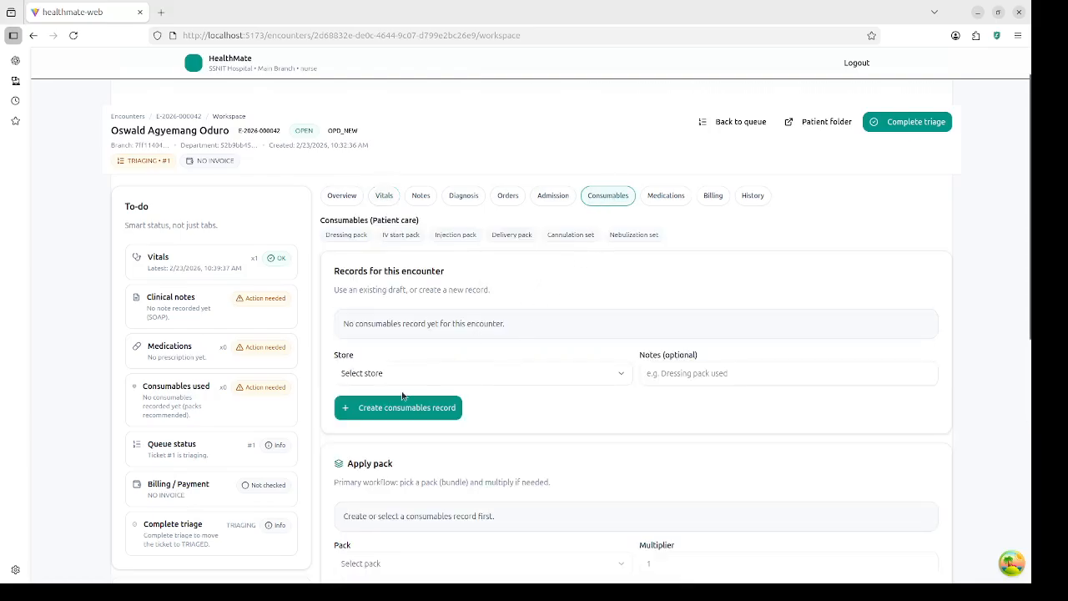
Step: Select OPD Main Pharmacy (default) as the store and create a draft consumables record
left_click(434, 371)
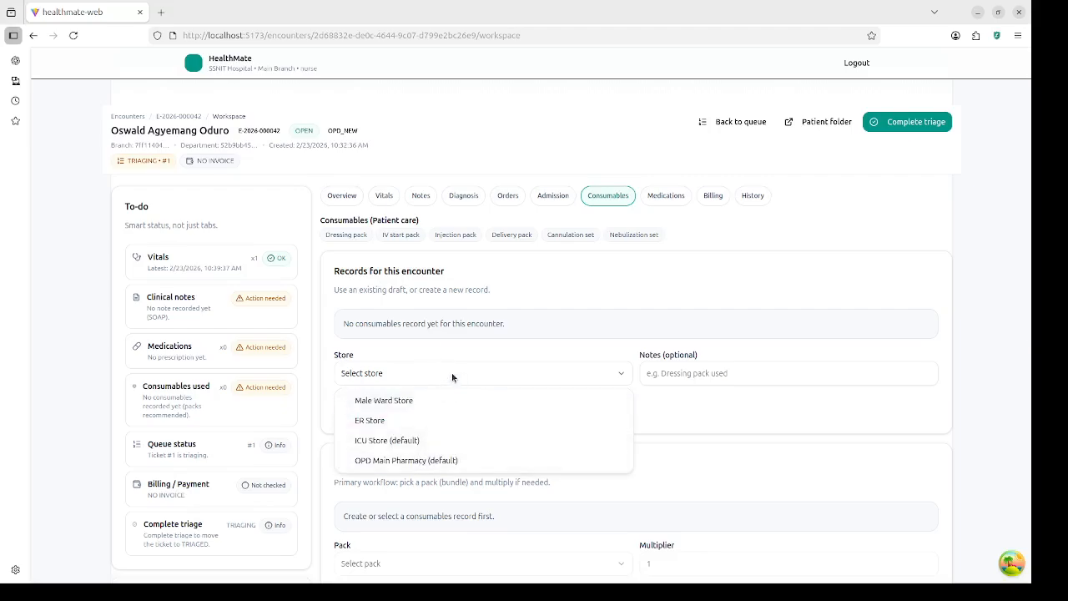
left_click(452, 372)
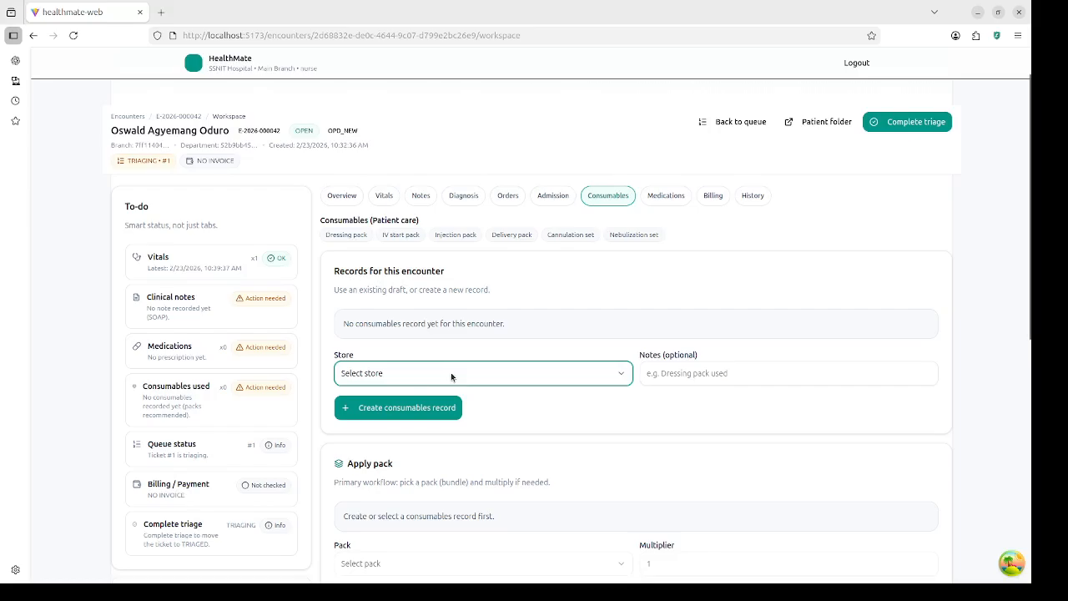
left_click(451, 372)
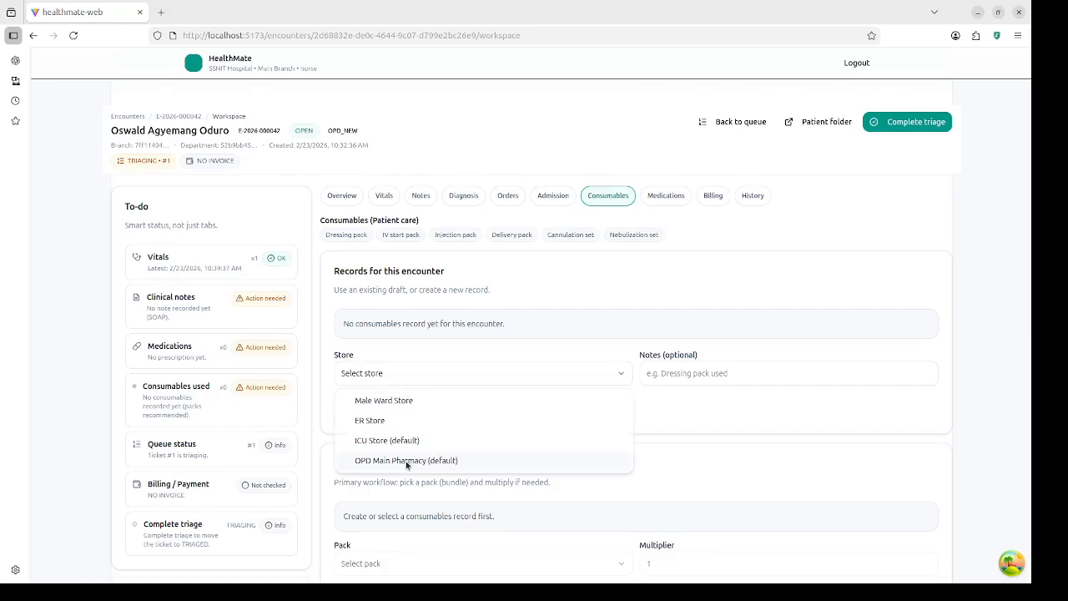
left_click(407, 460)
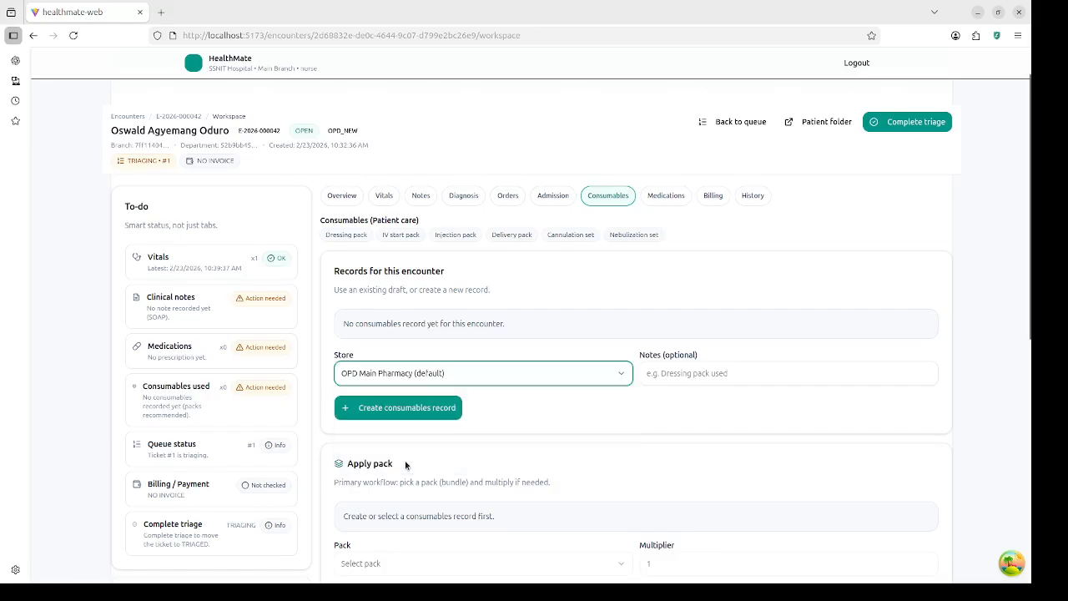
left_click(413, 409)
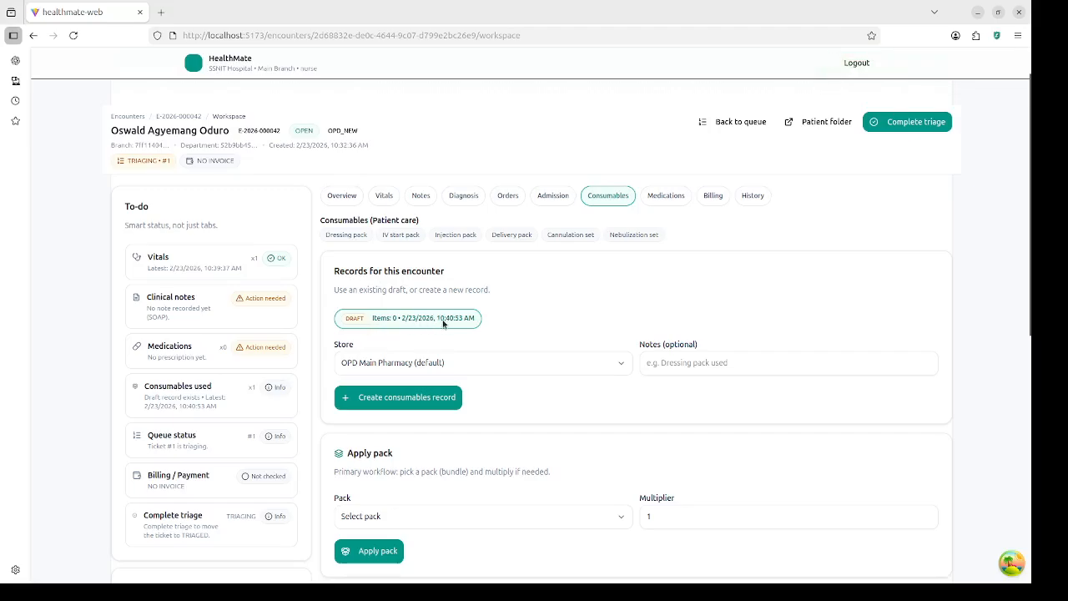
Step: Apply the DRESS_PACK Dressing Pack with multiplier 1, adding its 2 items to the record
scroll(427, 417, "down", 1)
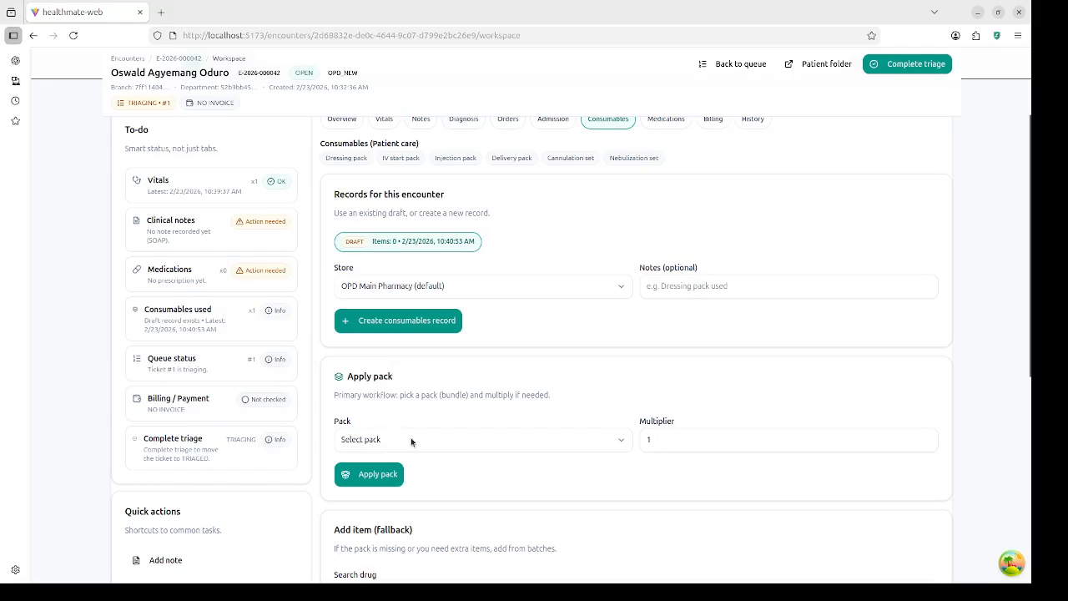
left_click(416, 439)
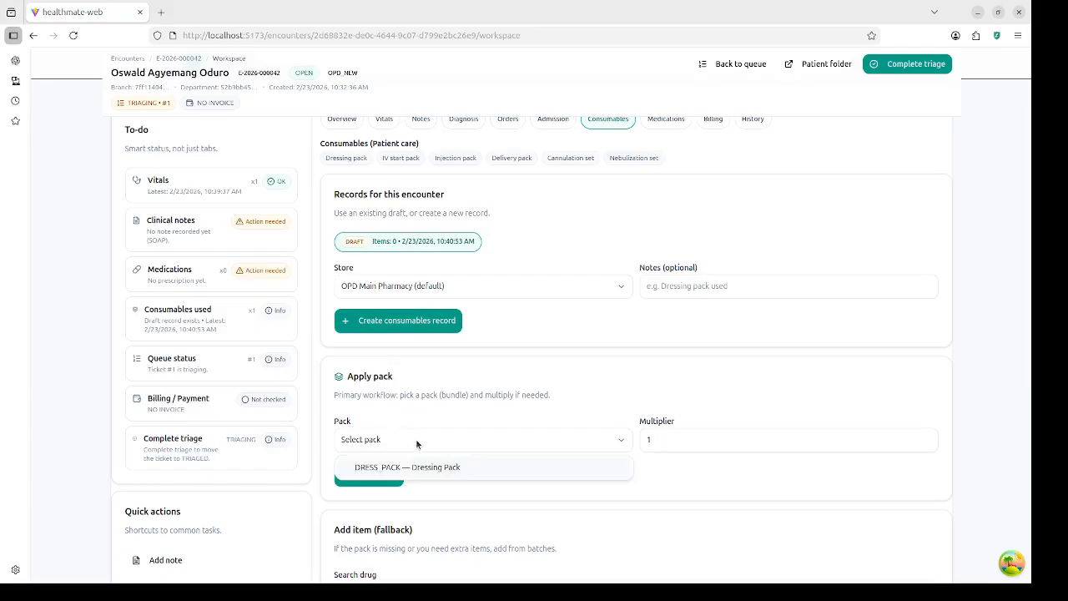
left_click(457, 468)
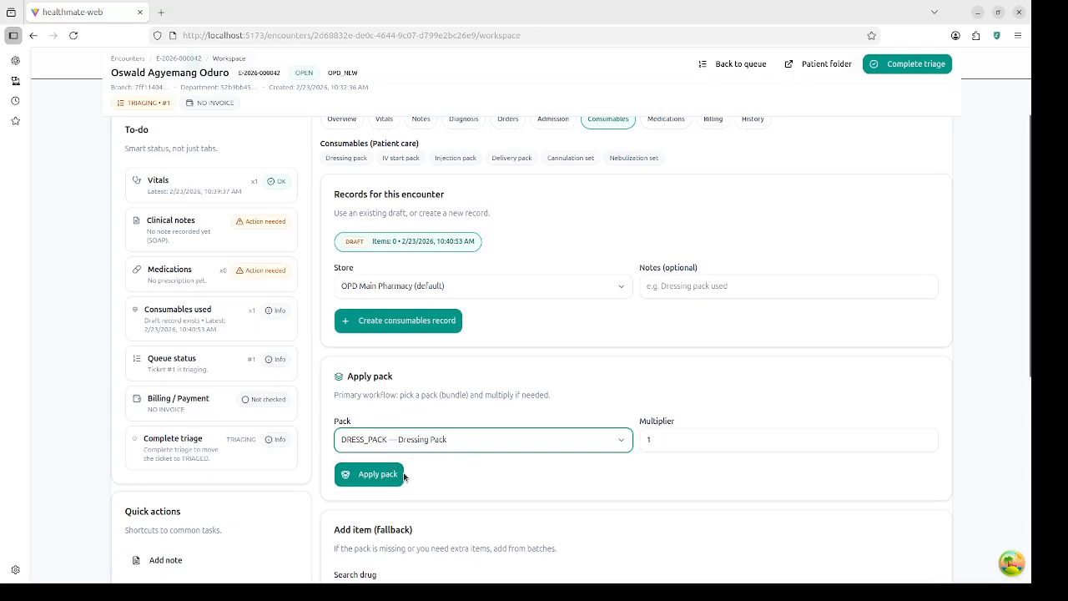
left_click(378, 475)
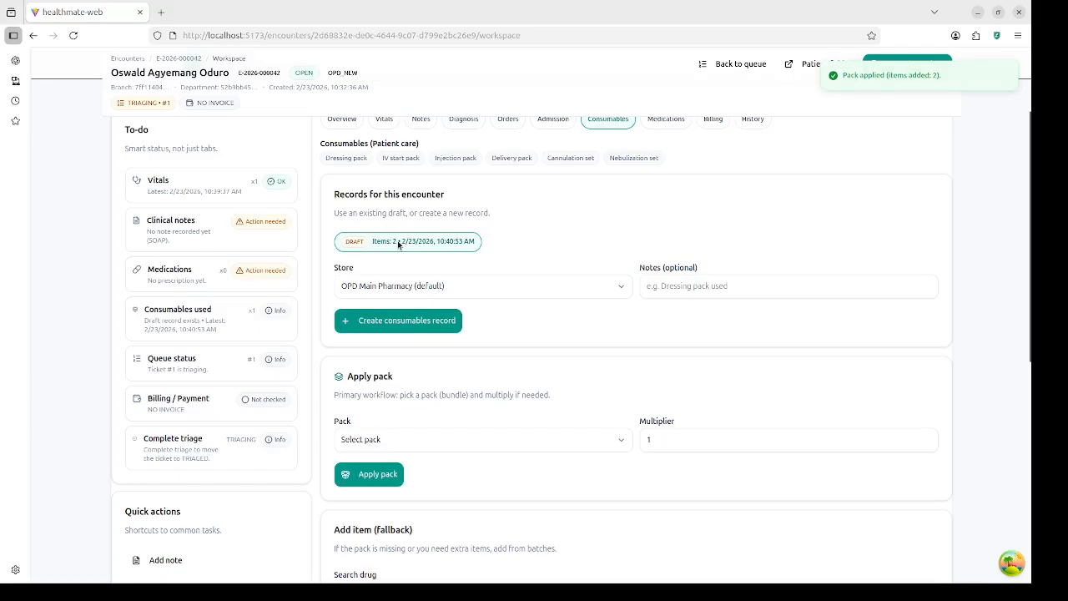
scroll(416, 466, "down", 4)
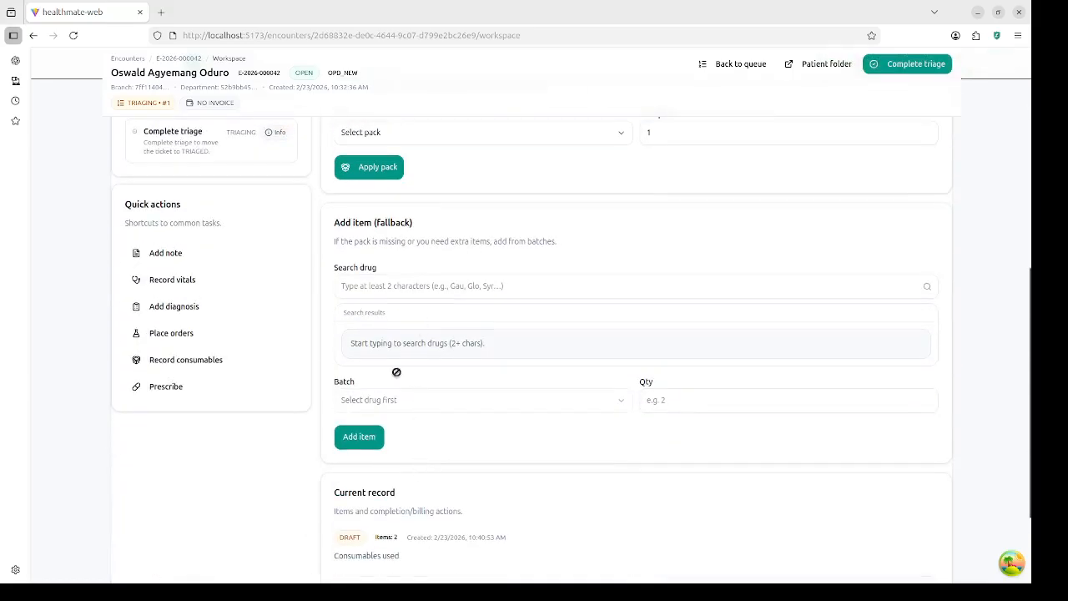
scroll(396, 371, "down", 2)
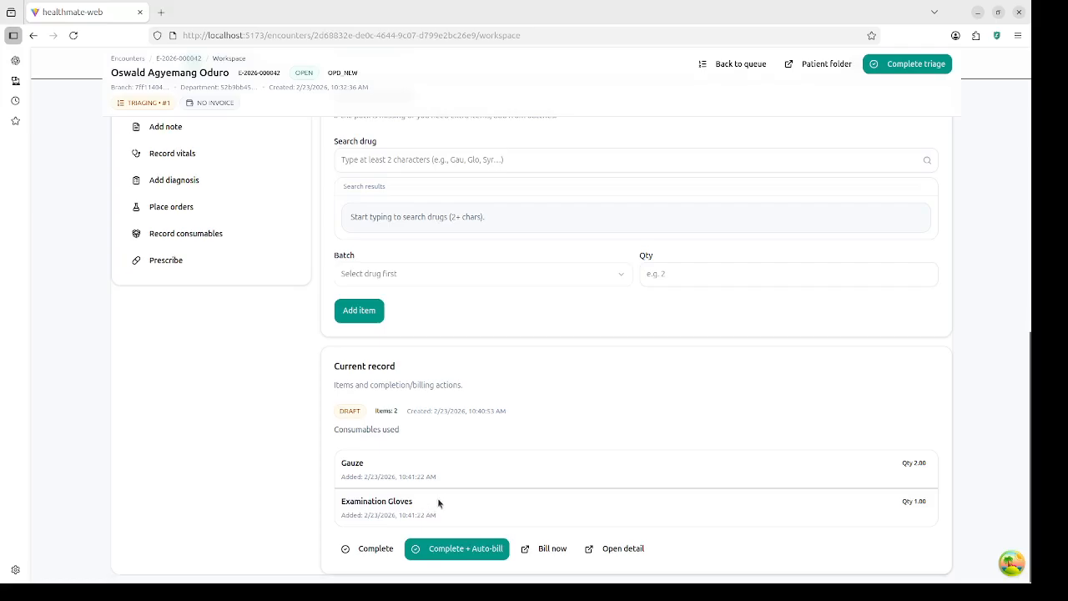
scroll(442, 457, "up", 5)
scroll(442, 458, "down", 4)
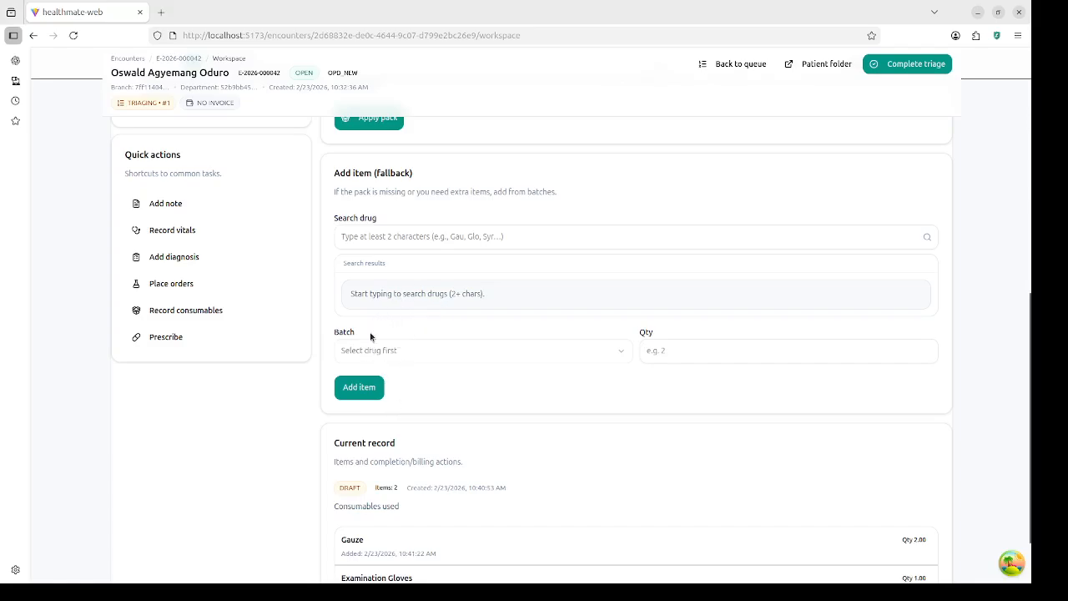
left_click(468, 236)
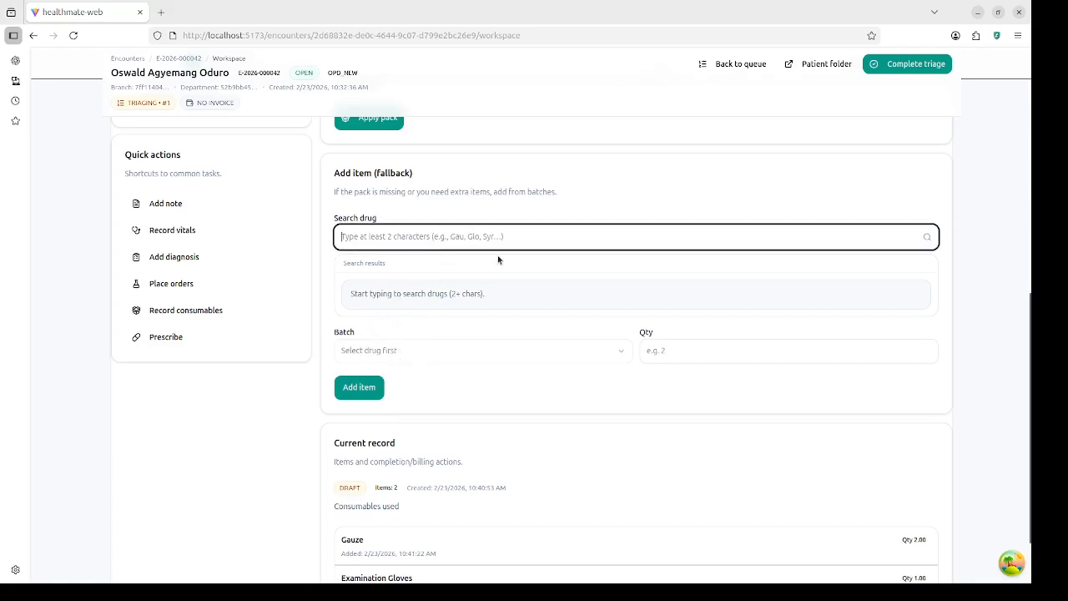
type("gau")
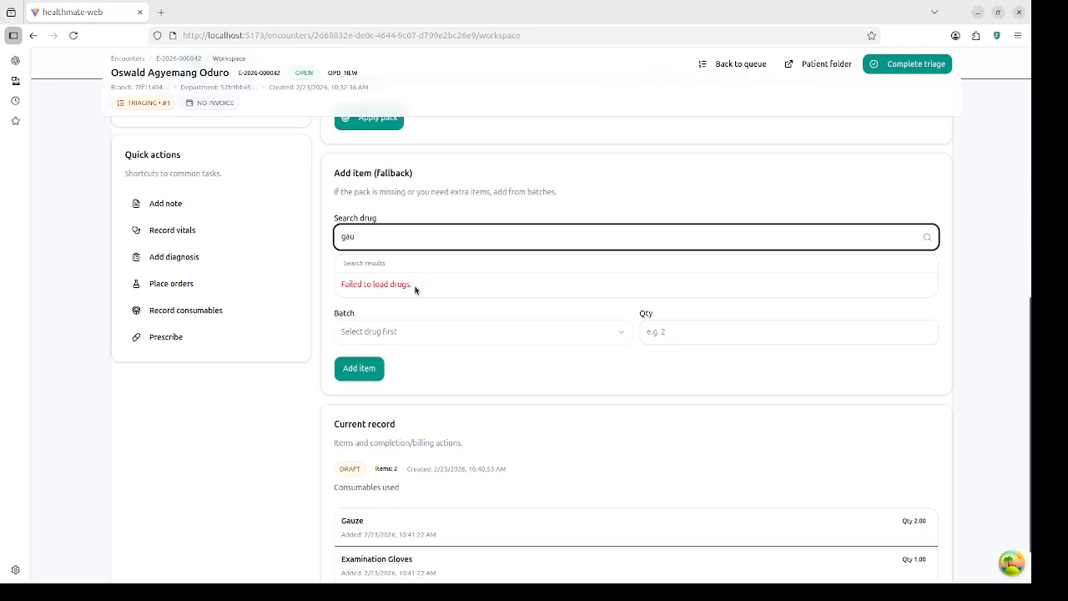
key("BackSpace")
key("BackSpace")
key("BackSpace")
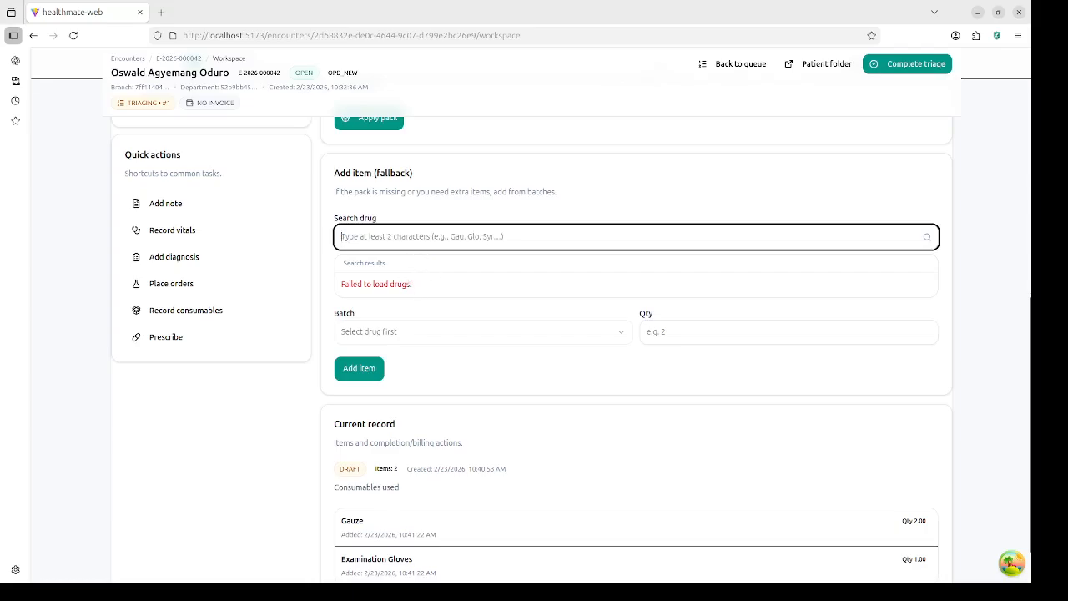
type("glo")
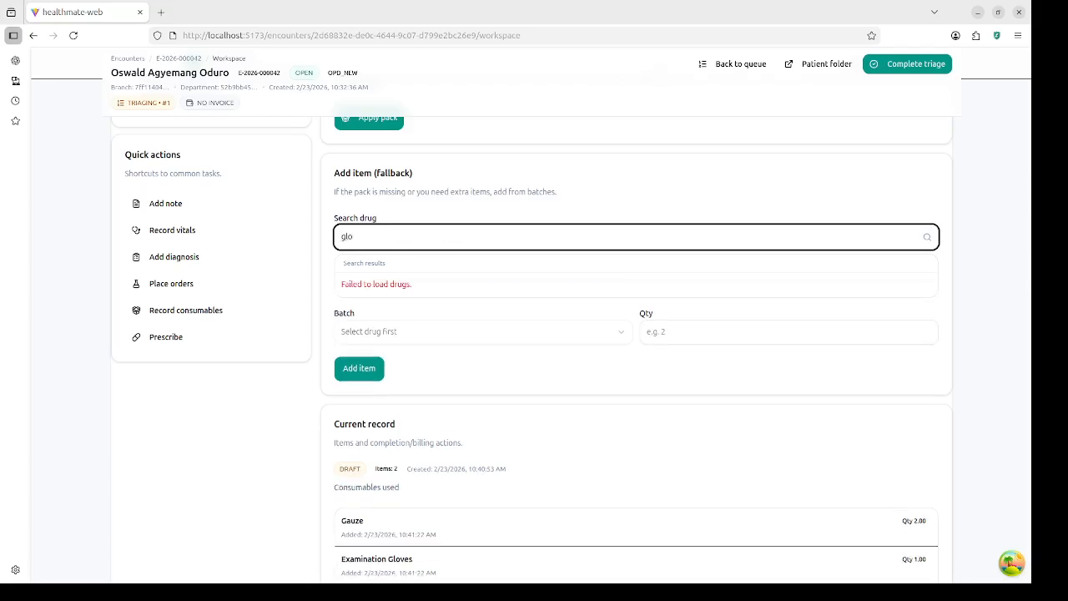
key("BackSpace")
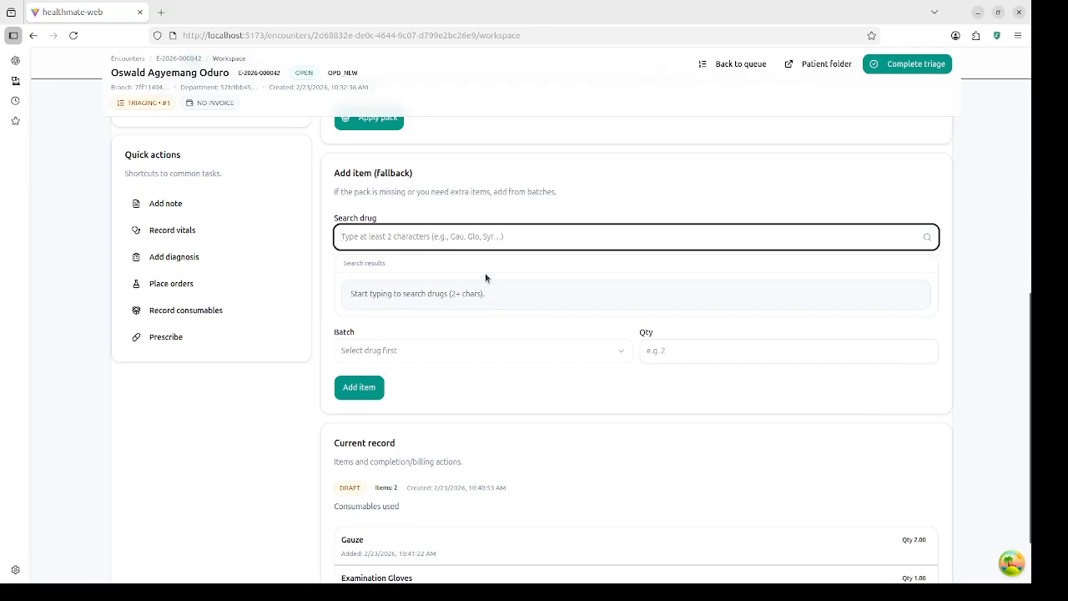
scroll(486, 278, "up", 4)
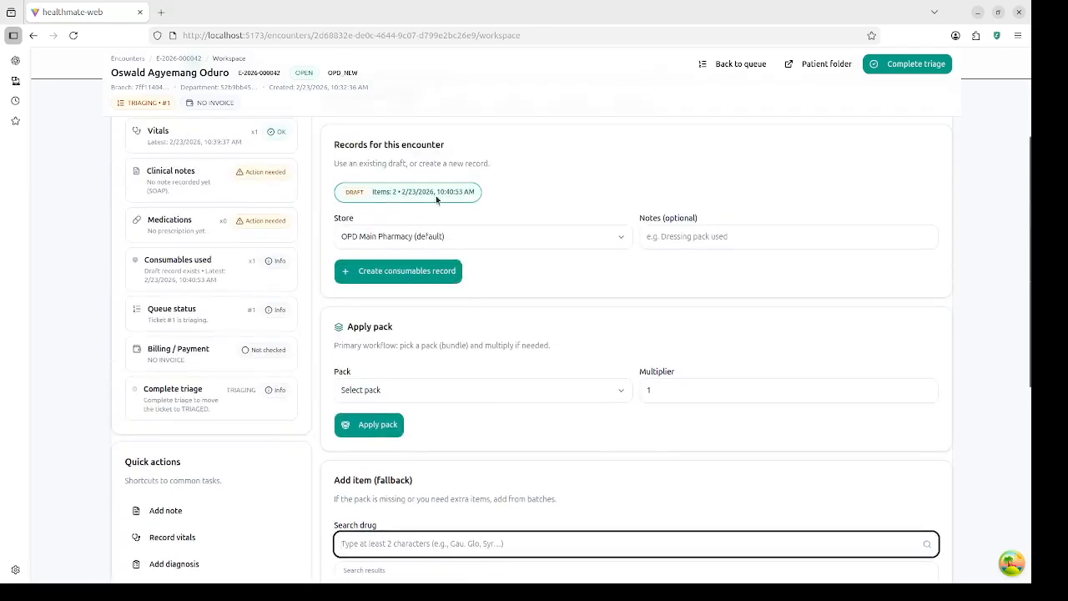
scroll(446, 207, "up", 1)
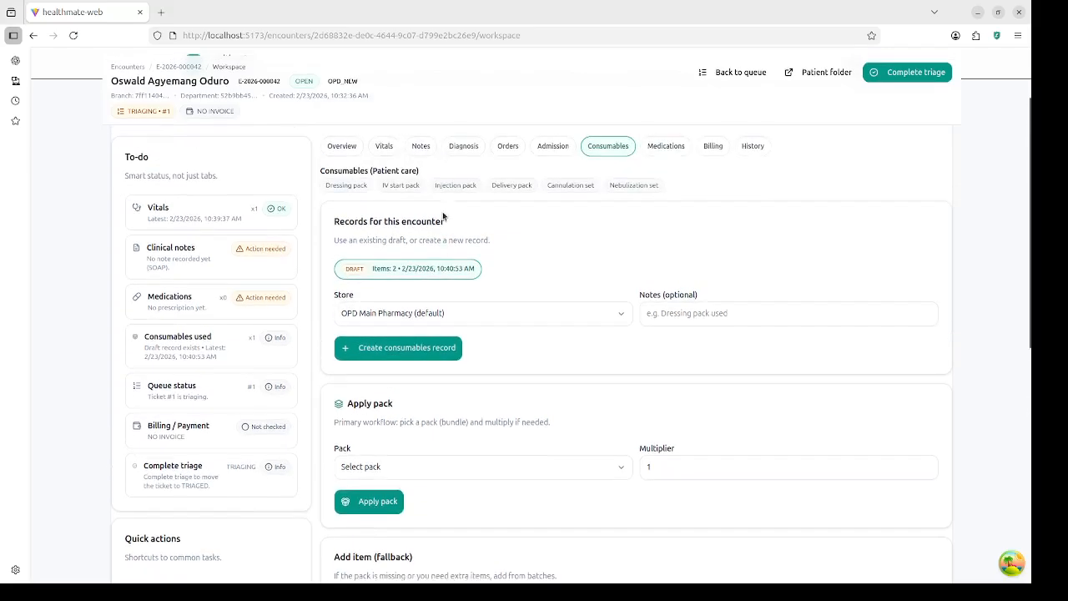
scroll(442, 294, "down", 5)
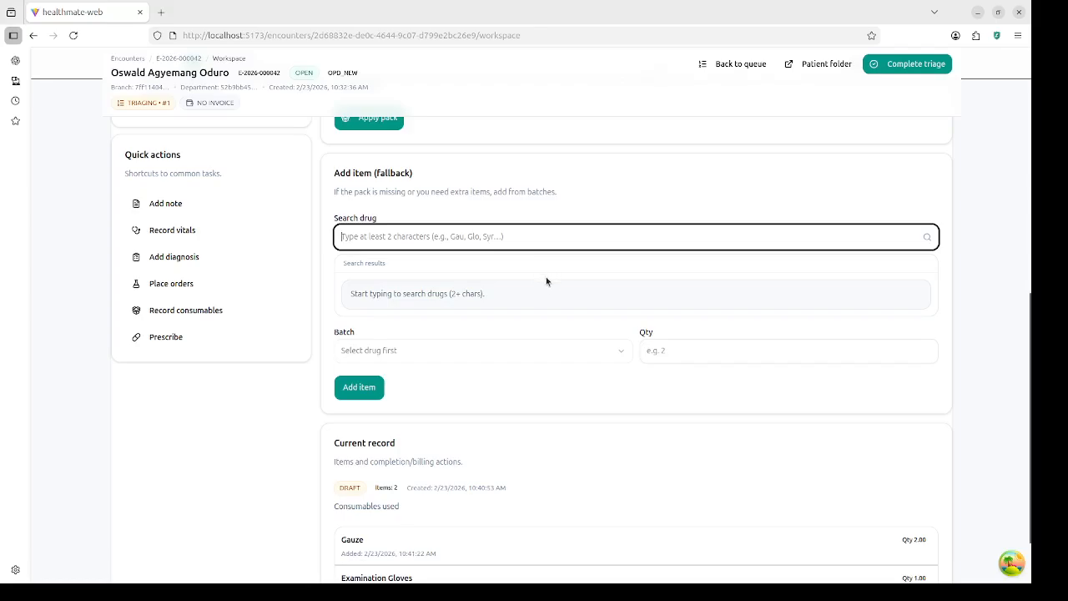
left_click(546, 273)
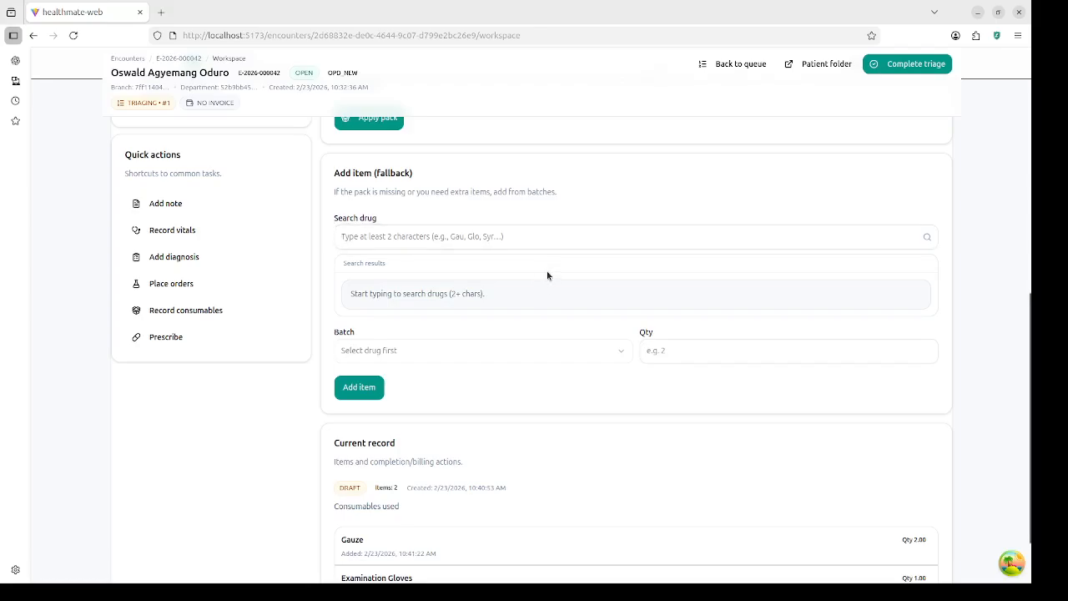
scroll(479, 379, "down", 1)
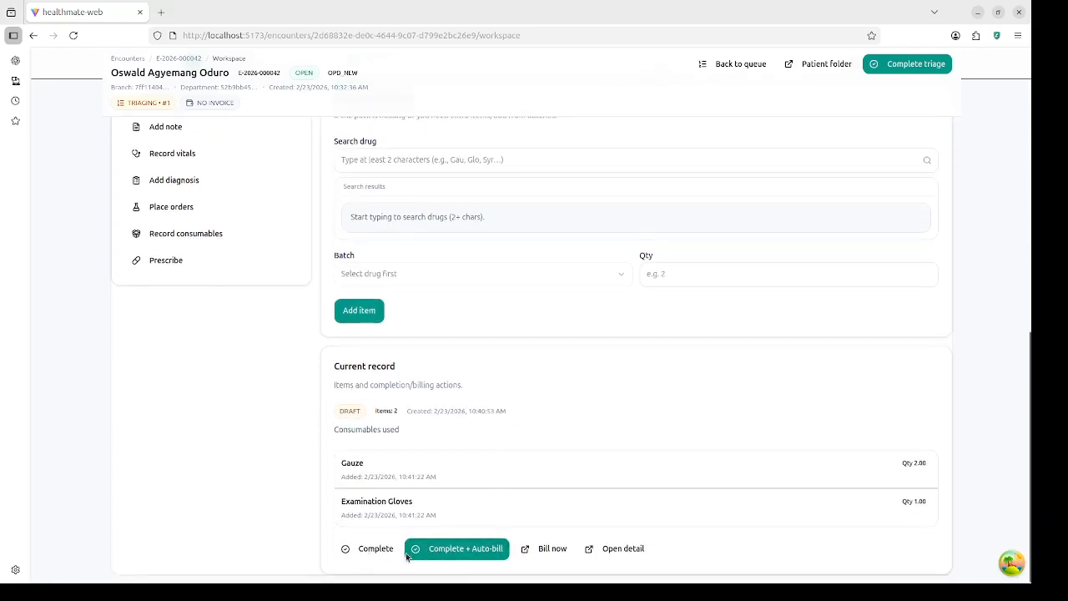
Step: Complete the 2-item consumables record with Complete + Auto-bill
left_click(465, 549)
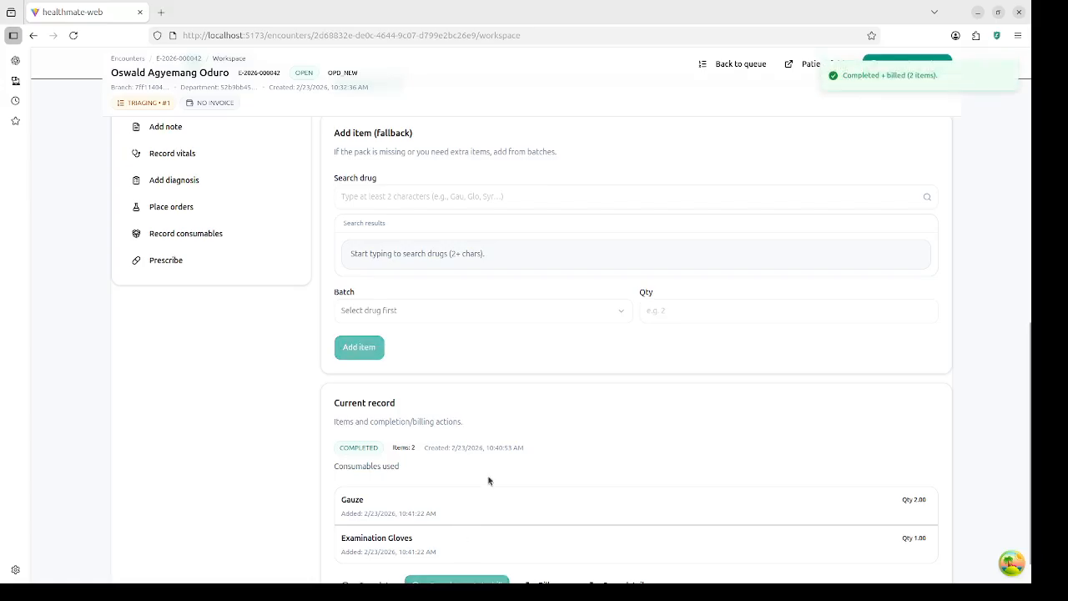
scroll(503, 447, "up", 5)
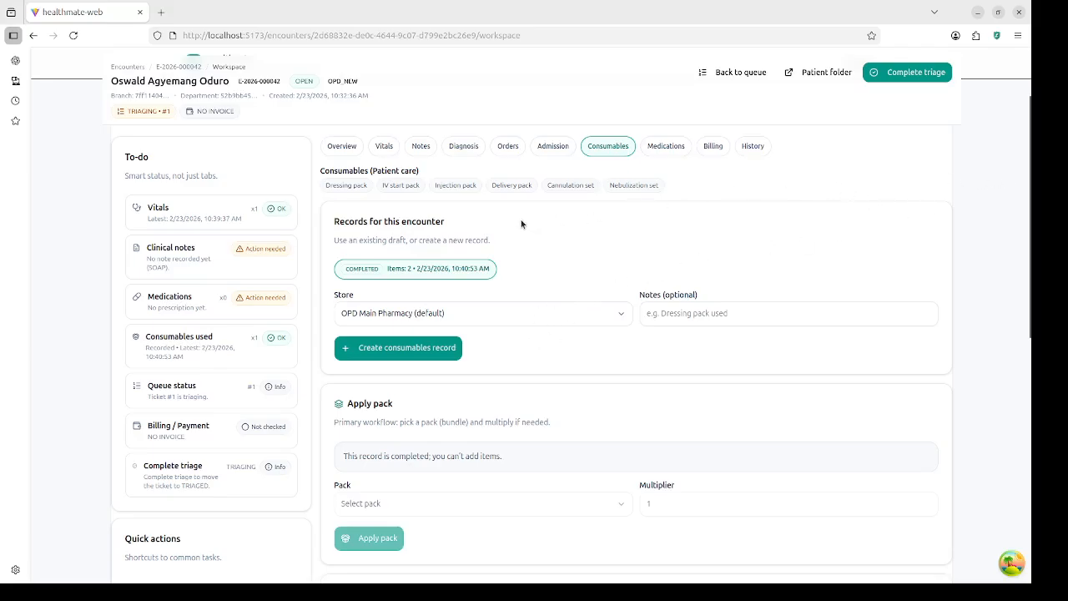
scroll(547, 230, "up", 3)
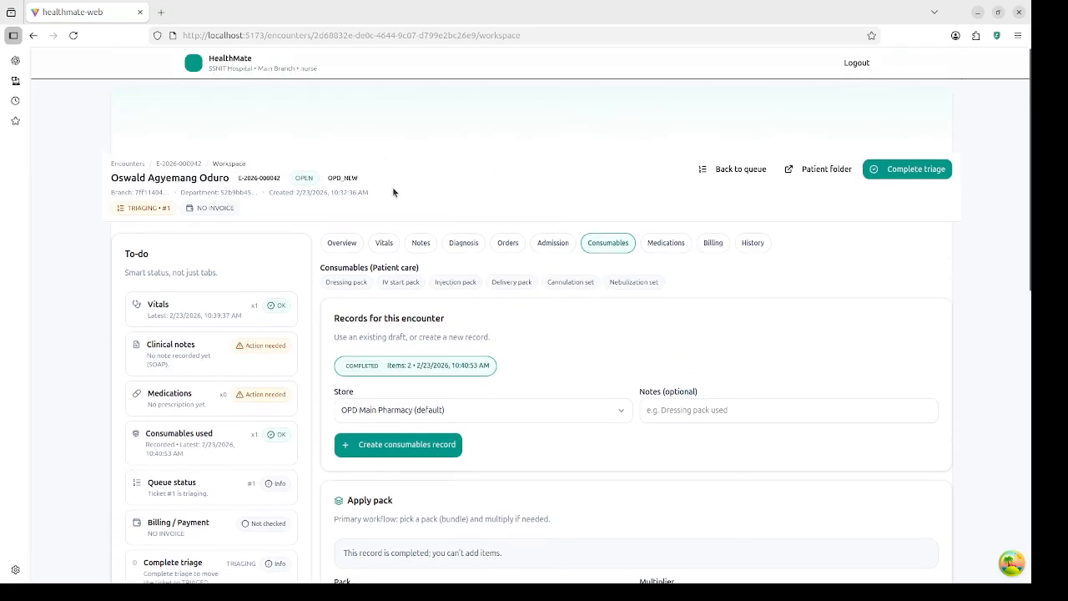
Step: Log out of the nurse account and sign in with the saved cashier login
left_click(857, 65)
left_click(584, 207)
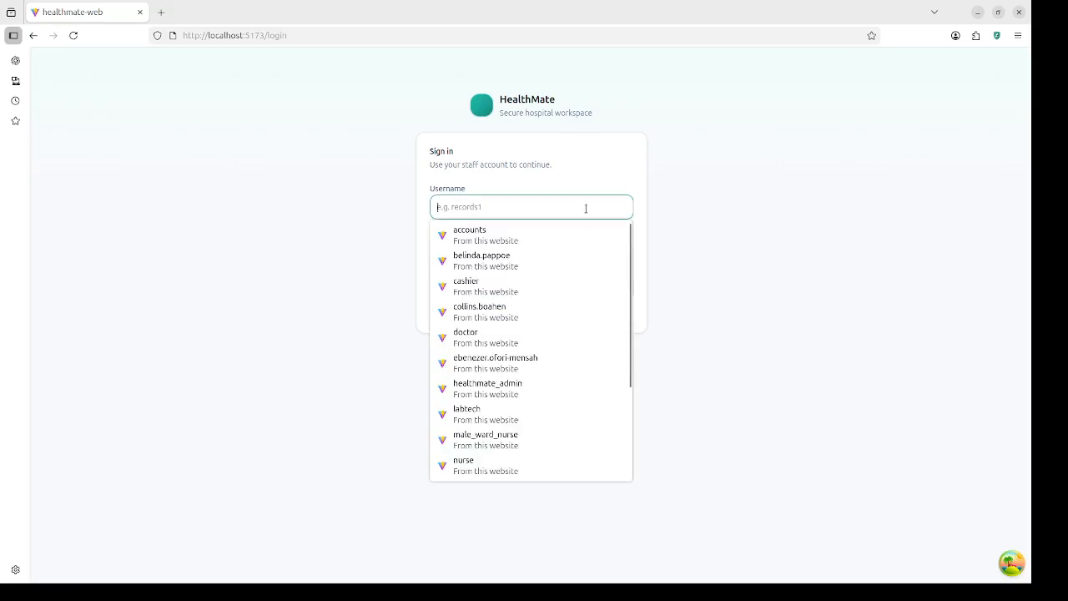
type("c")
left_click(529, 237)
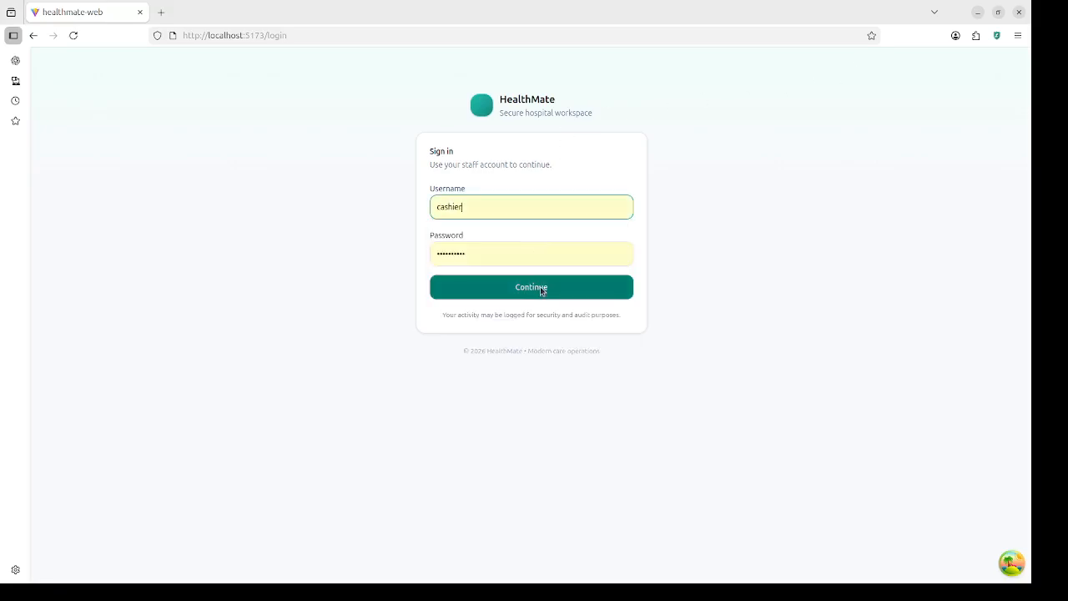
left_click(540, 287)
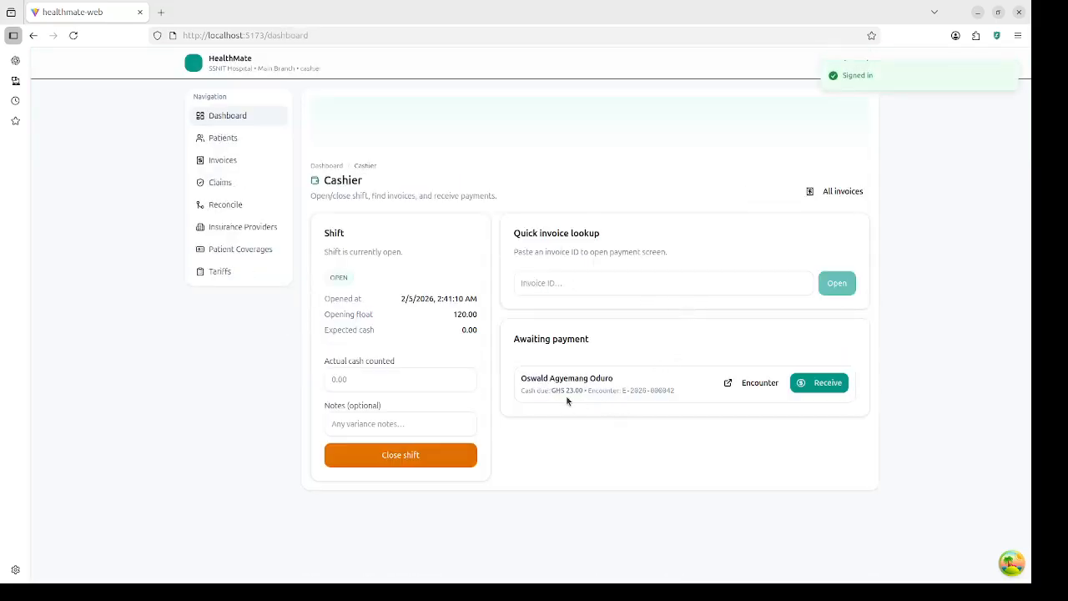
Step: Receive the outstanding GHS 23.00 as a MoMo payment, bringing the balance to 0.00
left_click(820, 384)
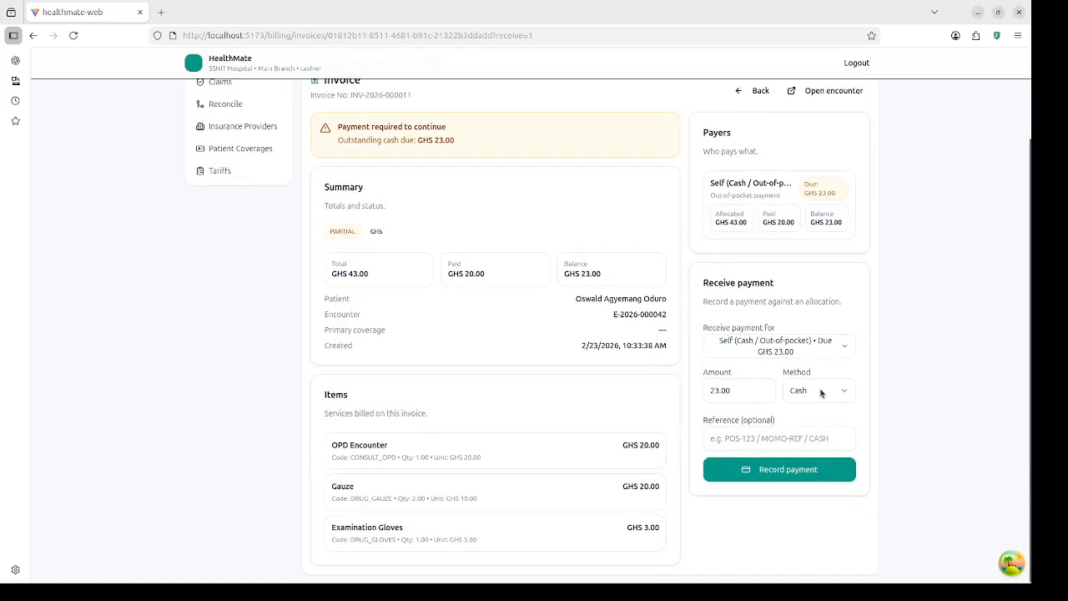
left_click(820, 393)
left_click(818, 439)
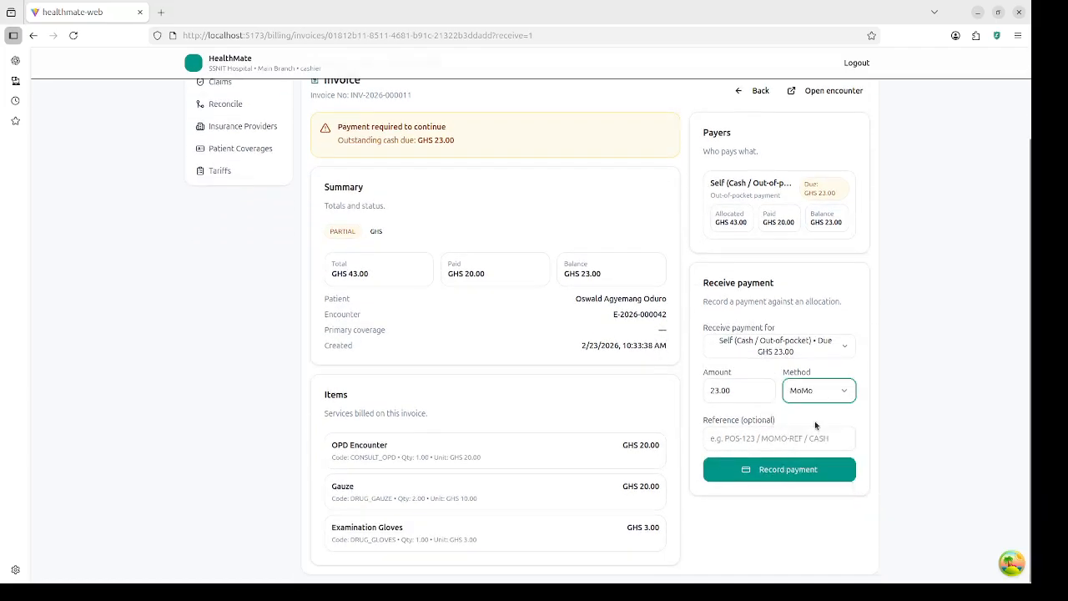
left_click(788, 470)
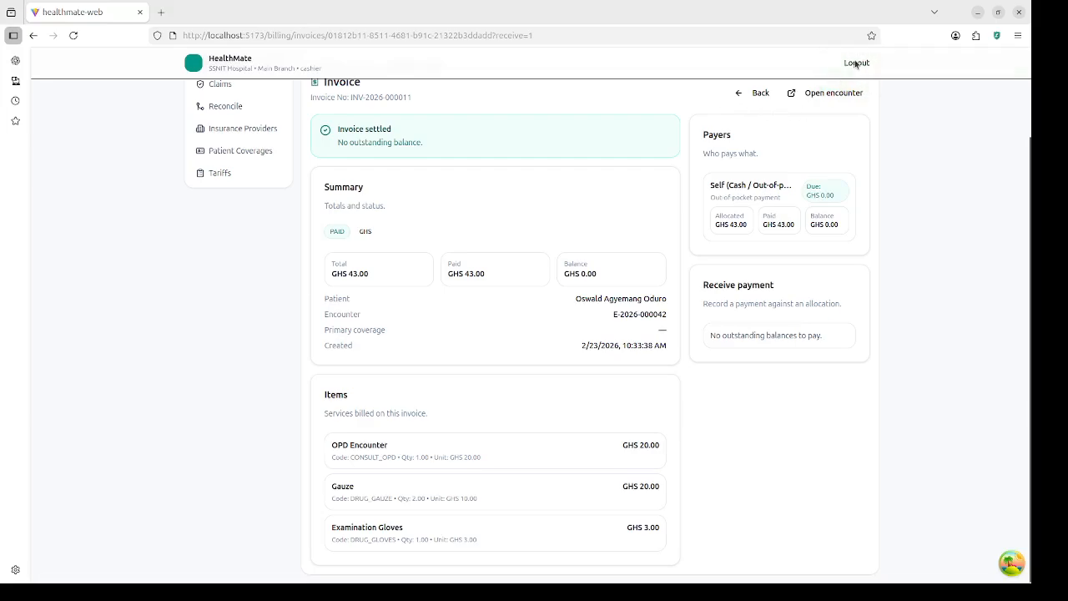
Step: Log out of the cashier account and sign in as the nurse using the saved login
left_click(859, 66)
left_click(575, 205)
type("n")
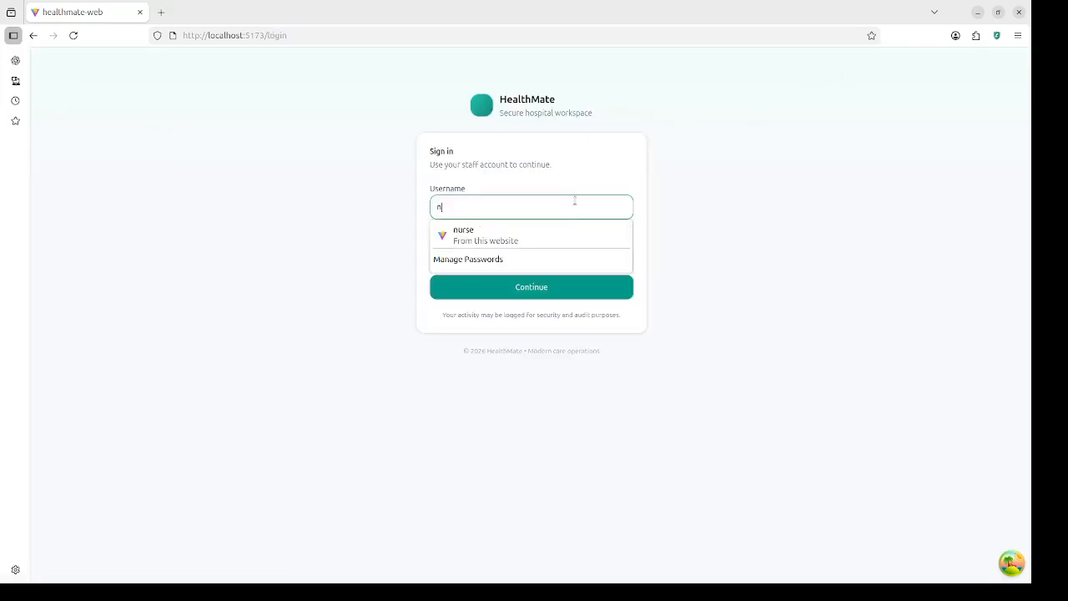
left_click(527, 236)
left_click(533, 284)
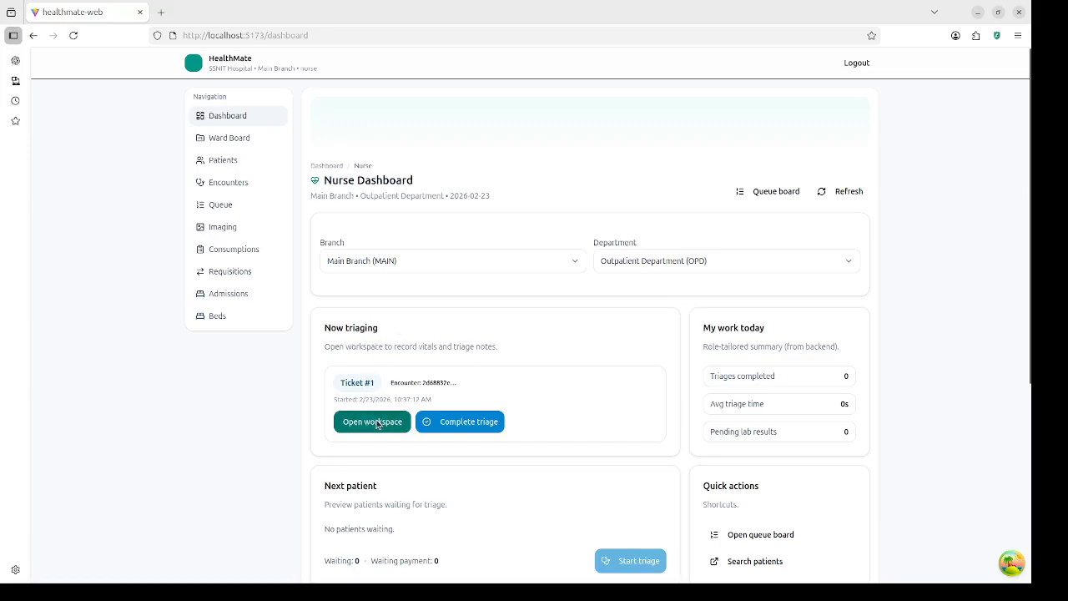
Step: Open the workspace for ticket #1, review it, and mark its triage complete
left_click(377, 424)
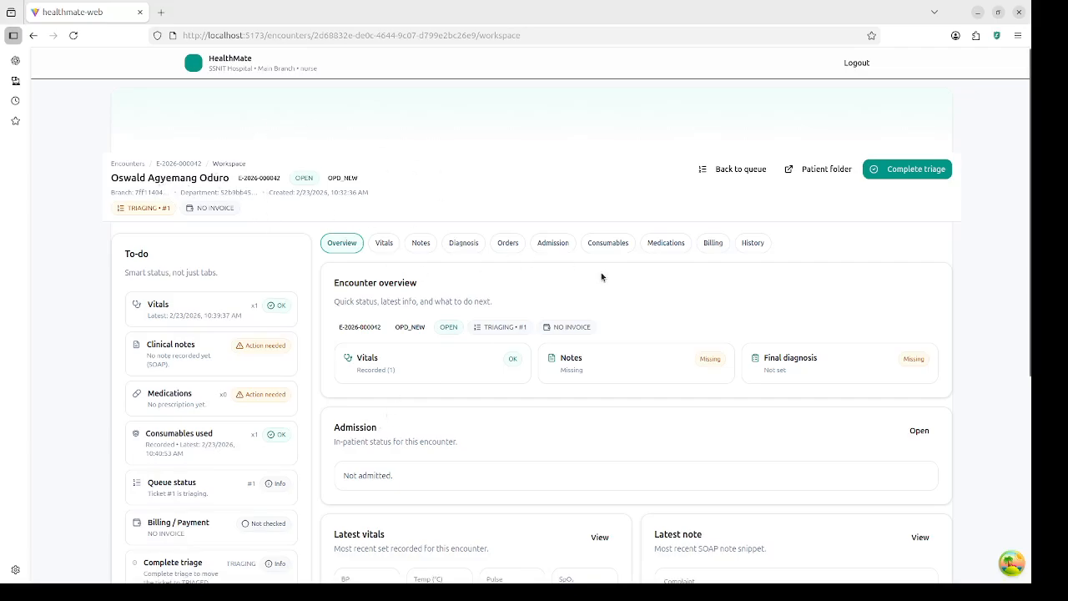
scroll(537, 354, "down", 2)
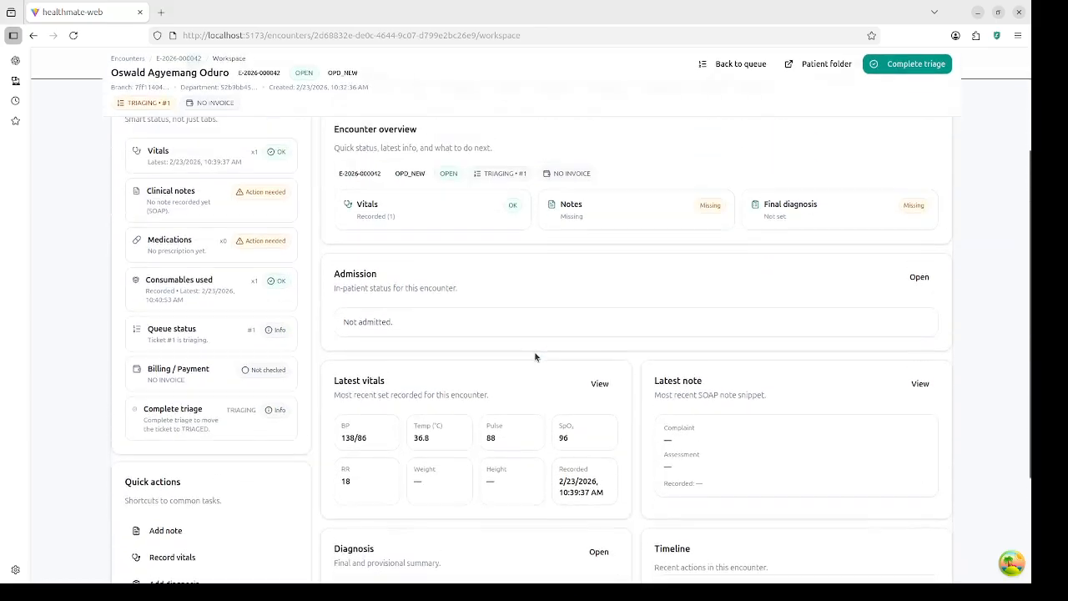
scroll(481, 375, "down", 5)
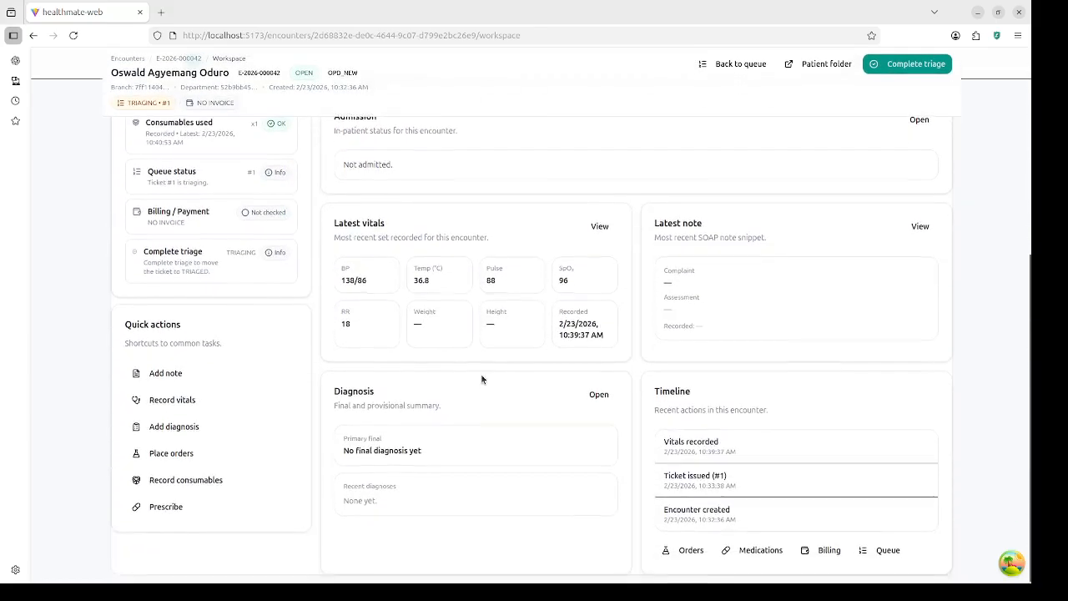
scroll(480, 371, "up", 7)
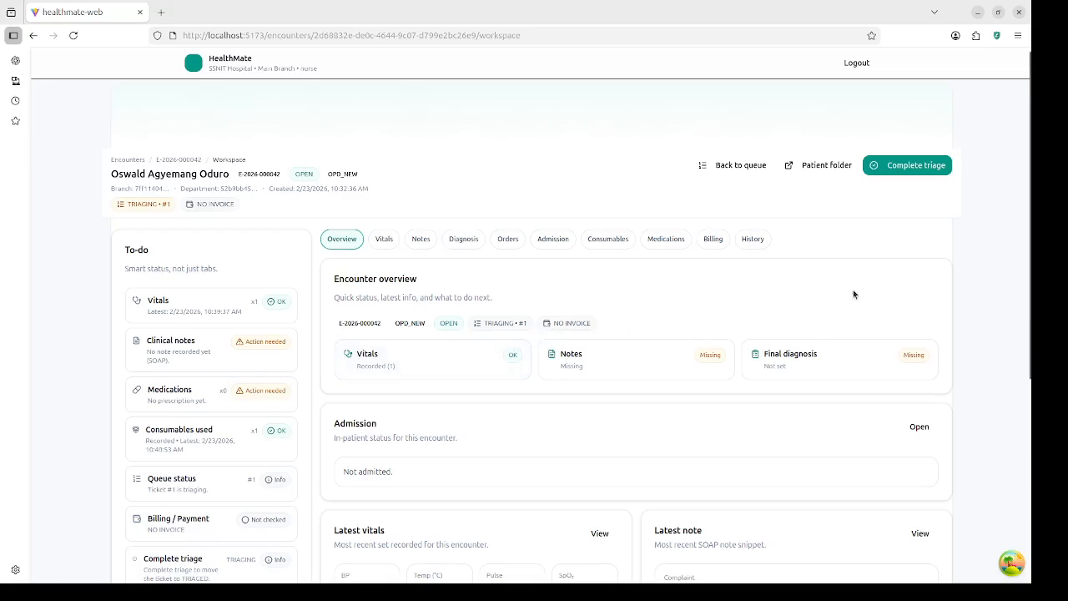
left_click(919, 165)
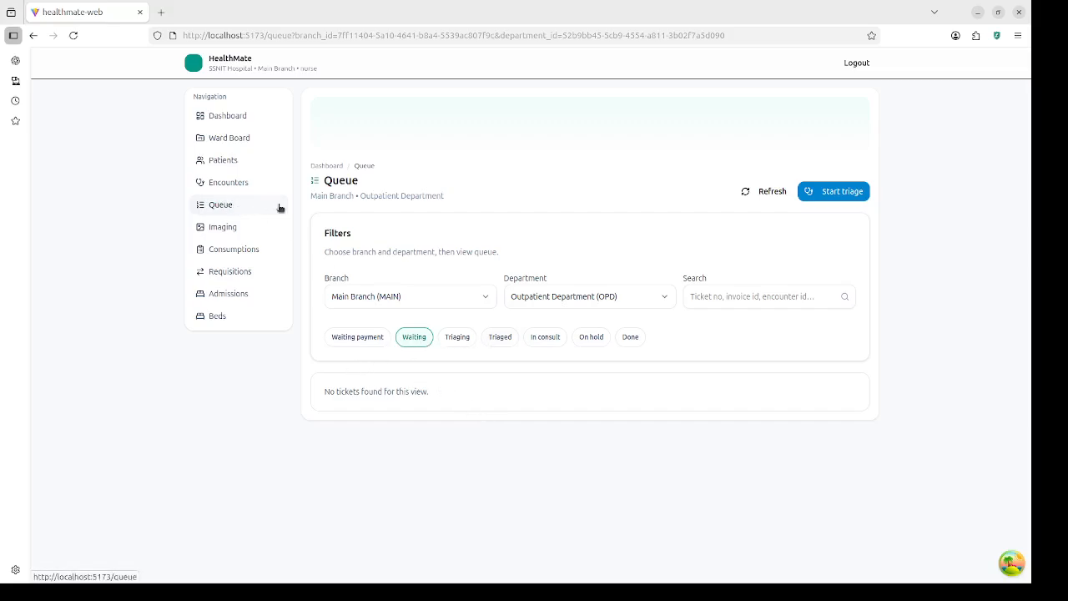
Step: Filter the OPD queue to triaged tickets, listing #2, #3 and #1
left_click(246, 206)
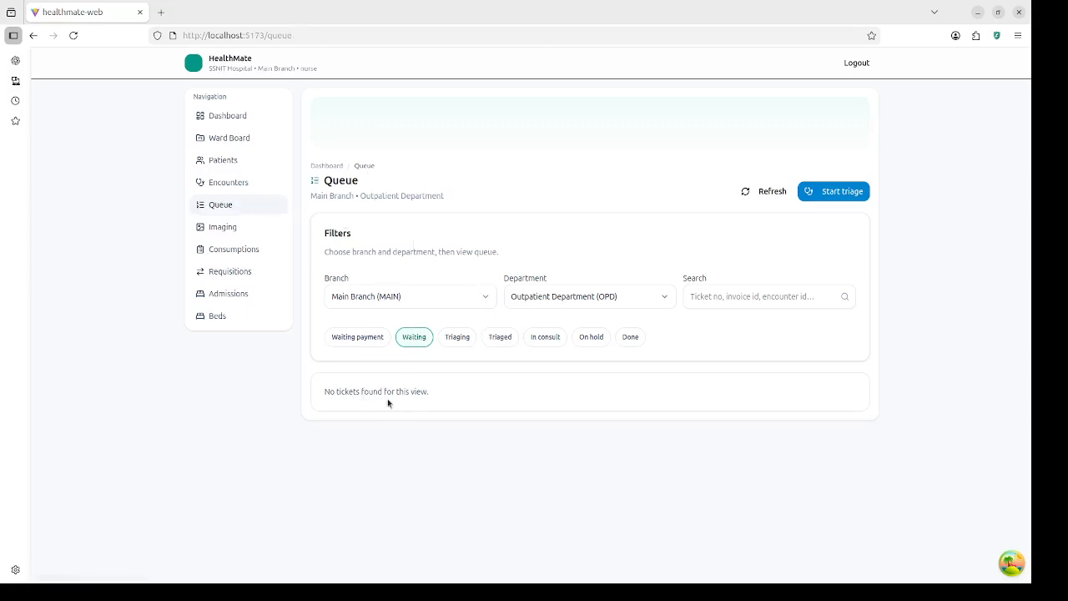
left_click(501, 336)
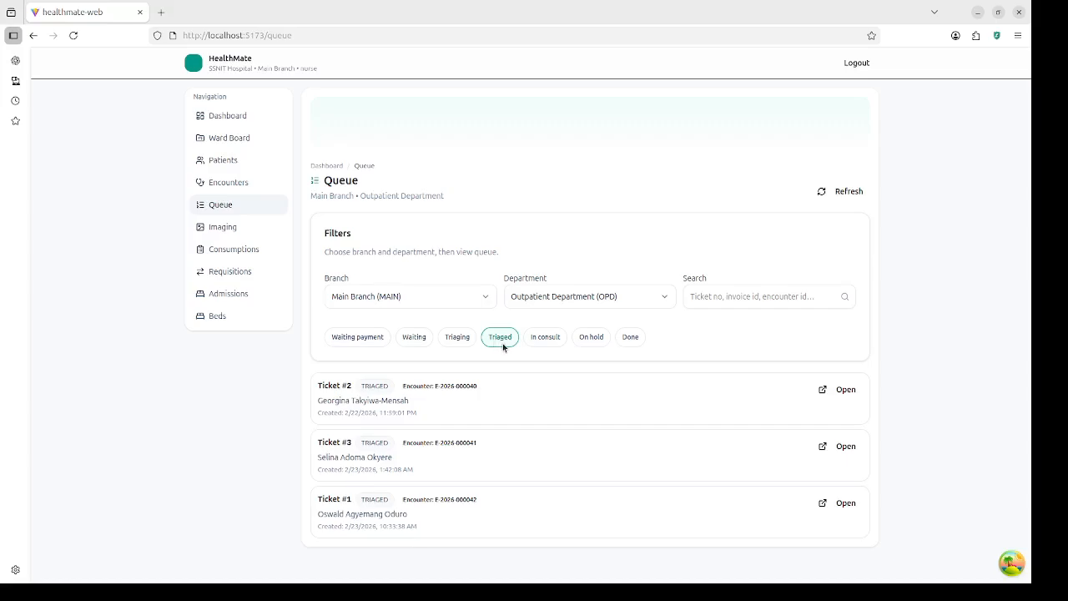
Step: Log out of the nurse account and sign in as the doctor with the saved 'do' login
left_click(857, 64)
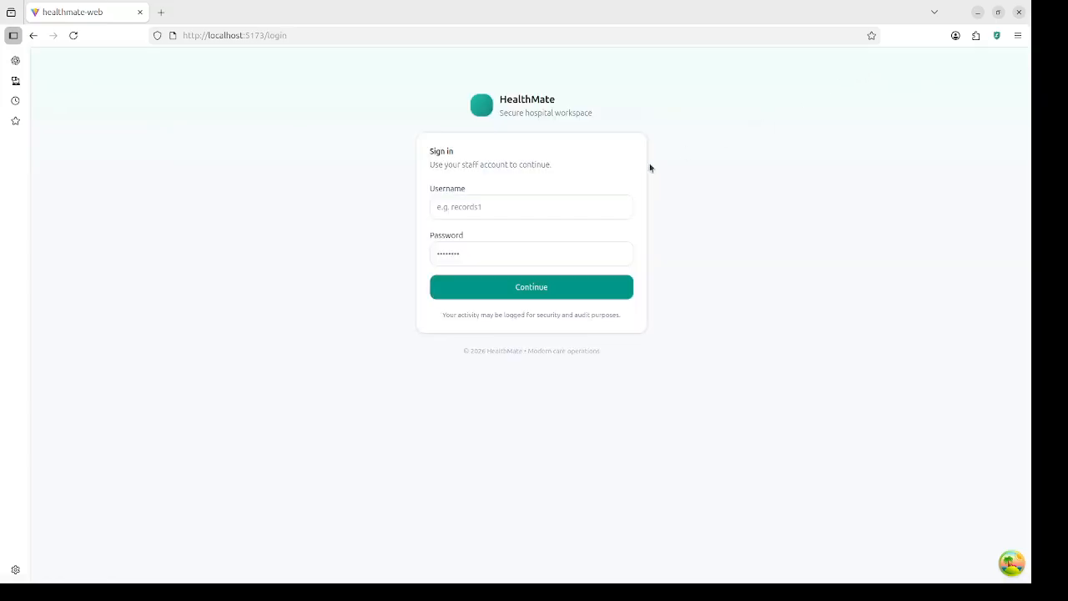
left_click(544, 206)
type("d")
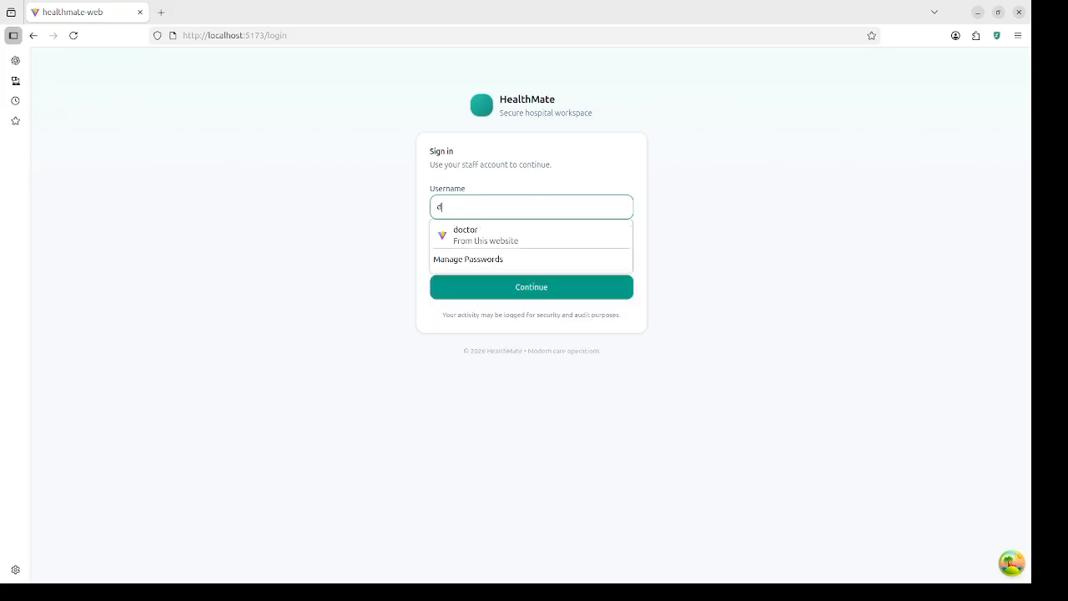
type("o")
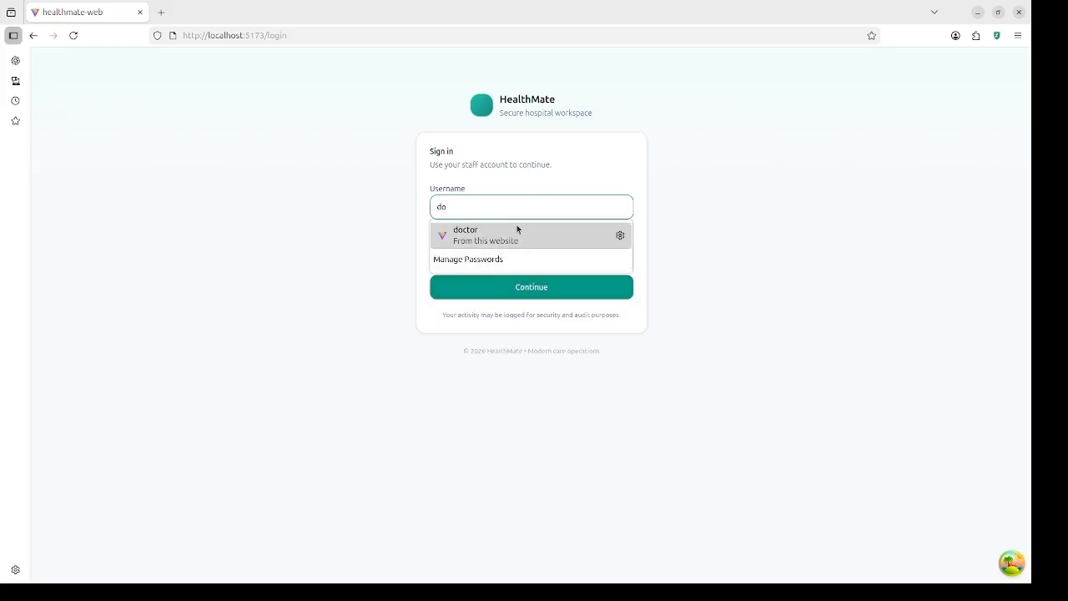
left_click(514, 231)
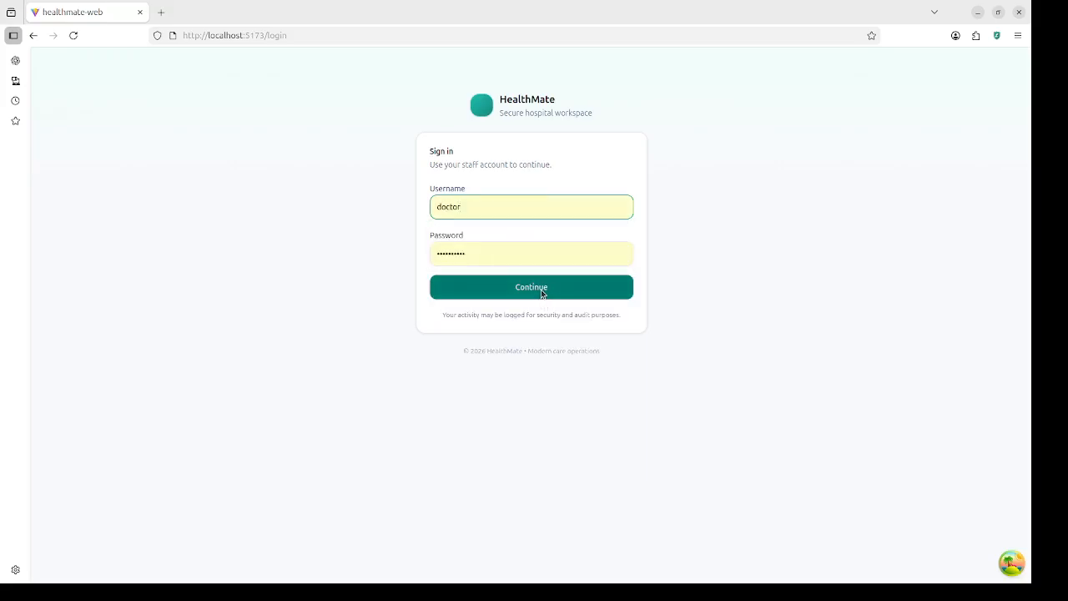
left_click(540, 290)
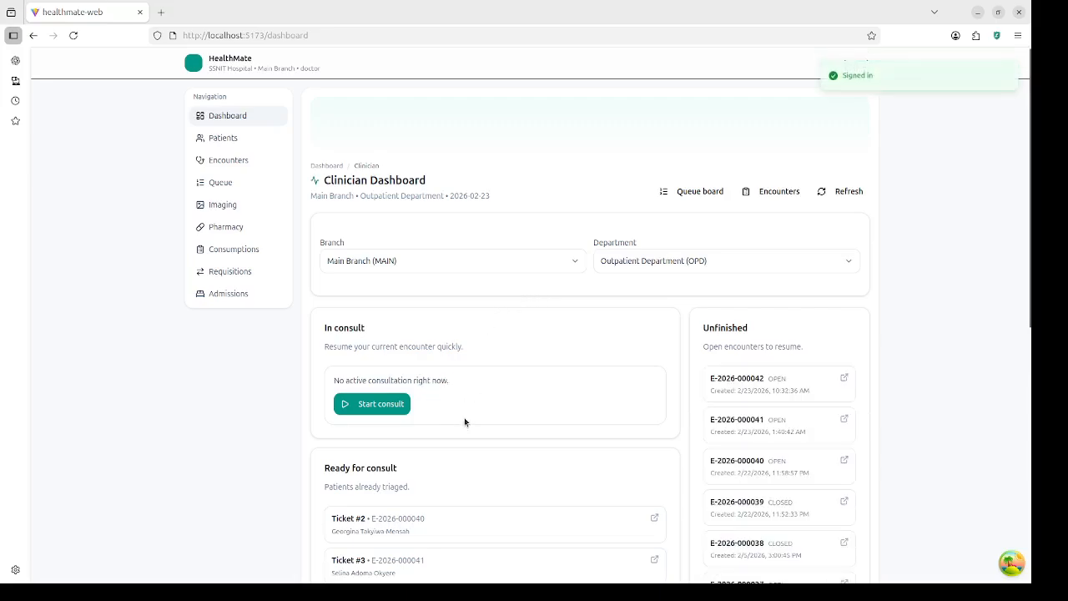
Step: Scroll the Clinician Dashboard to review tickets #2, #3 and #1 ready for consult
scroll(465, 421, "down", 2)
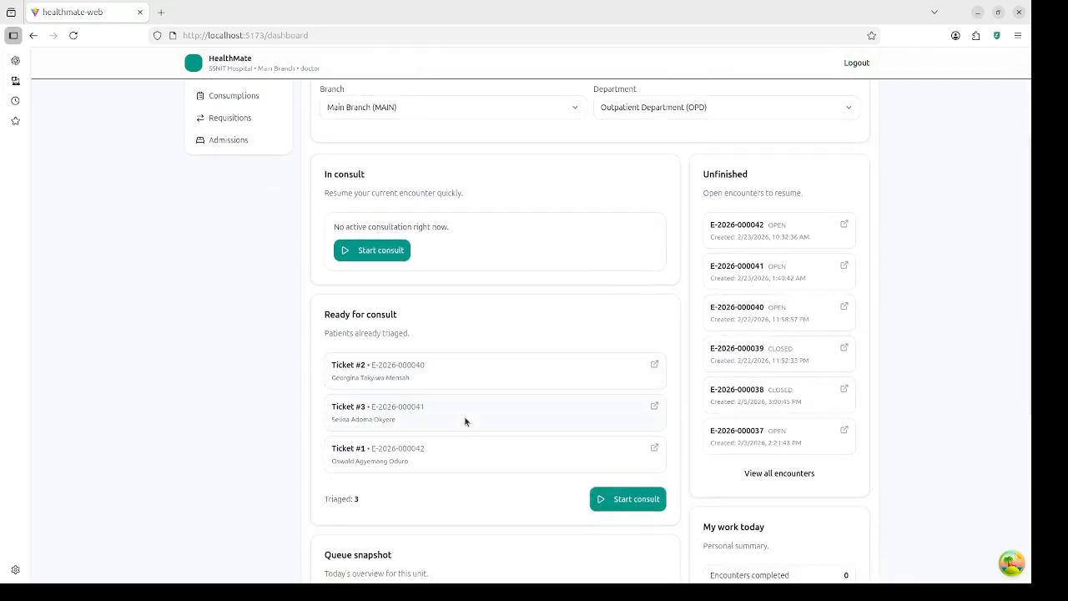
scroll(465, 421, "up", 2)
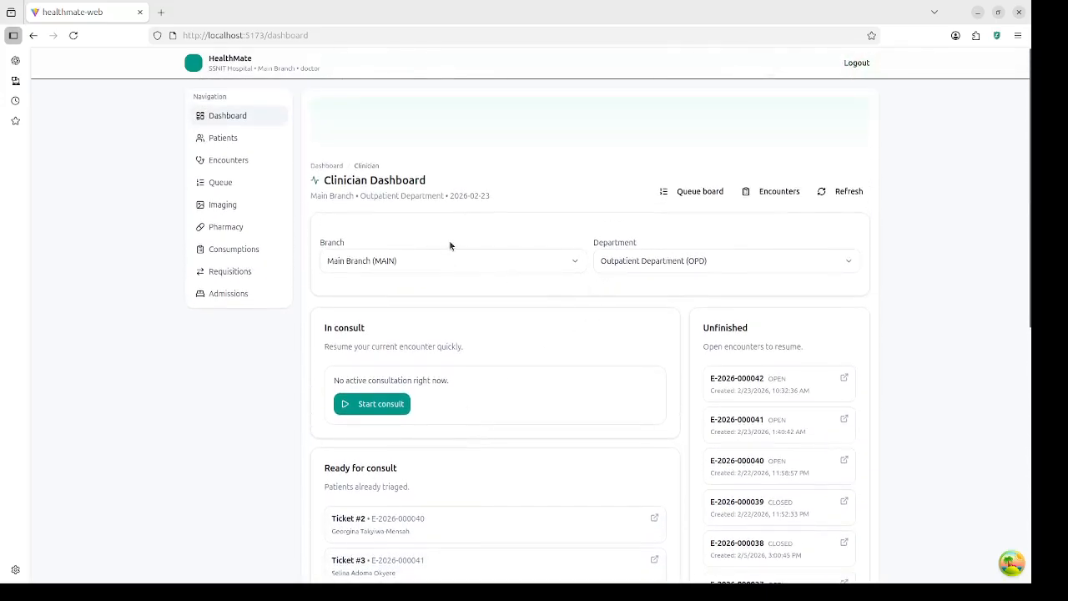
double_click(304, 67)
scroll(453, 369, "down", 2)
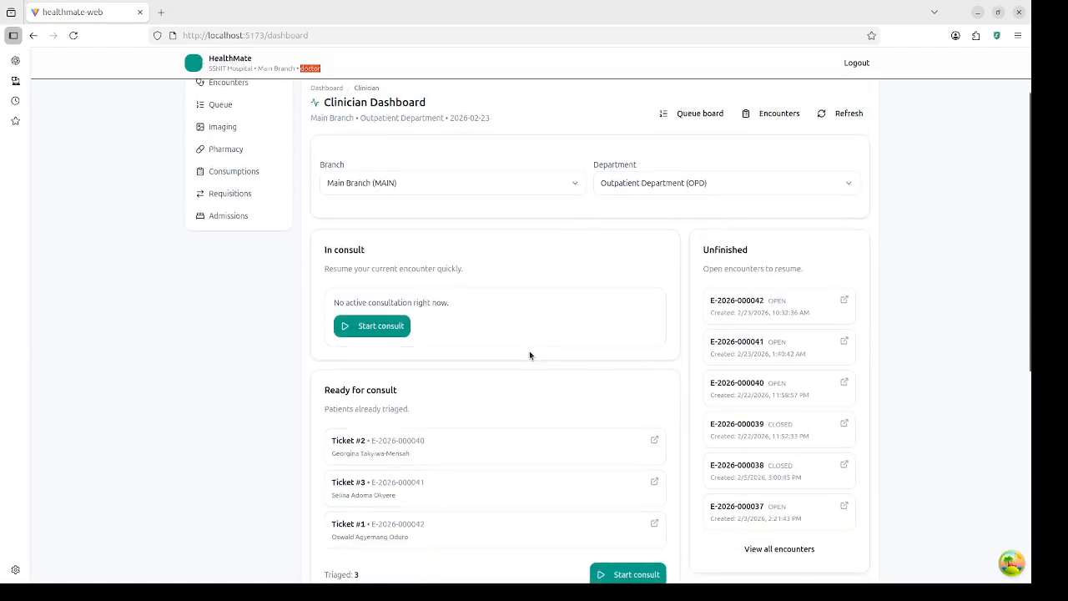
scroll(529, 353, "down", 4)
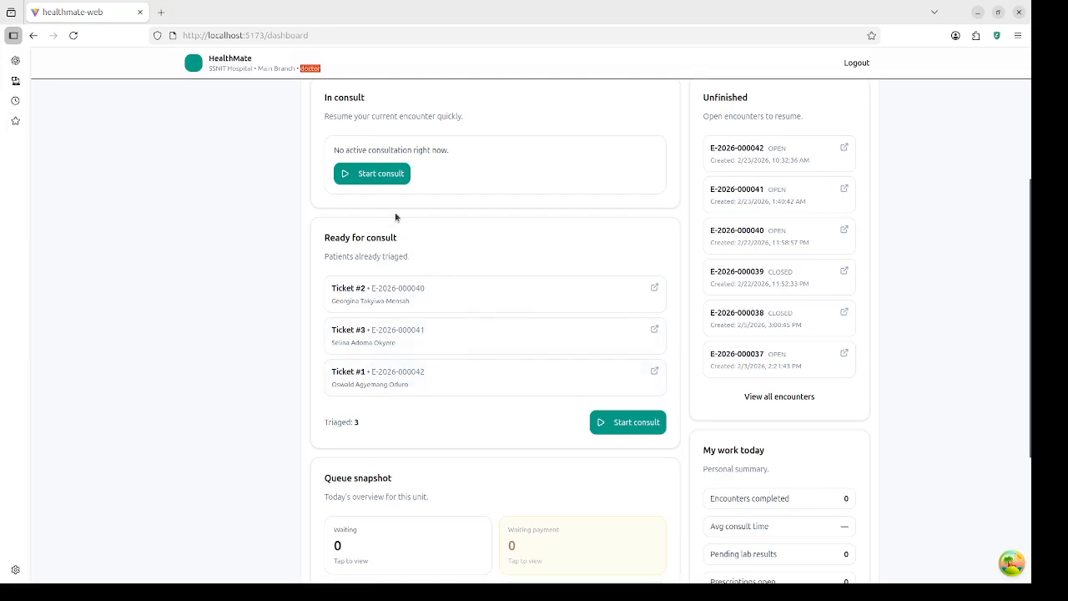
left_click(626, 423)
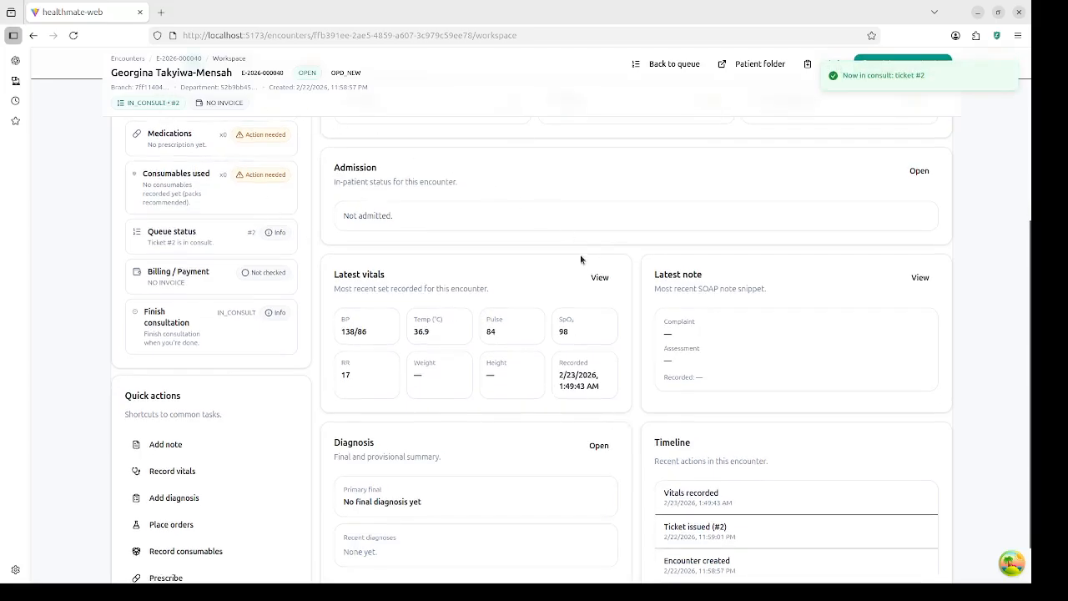
scroll(580, 256, "up", 2)
scroll(580, 256, "up", 1)
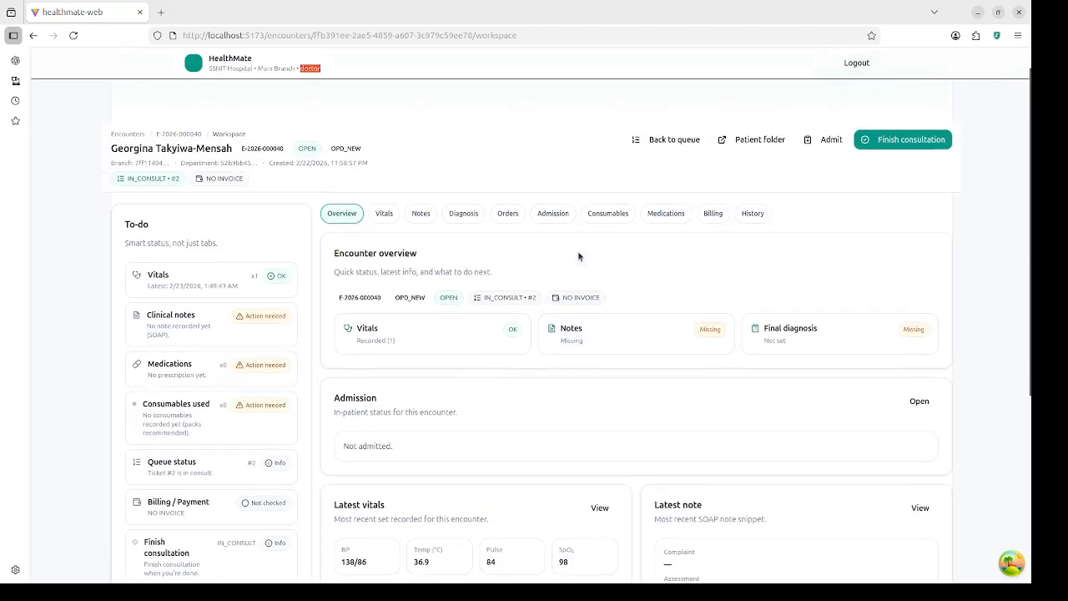
scroll(560, 242, "down", 1)
scroll(559, 237, "up", 1)
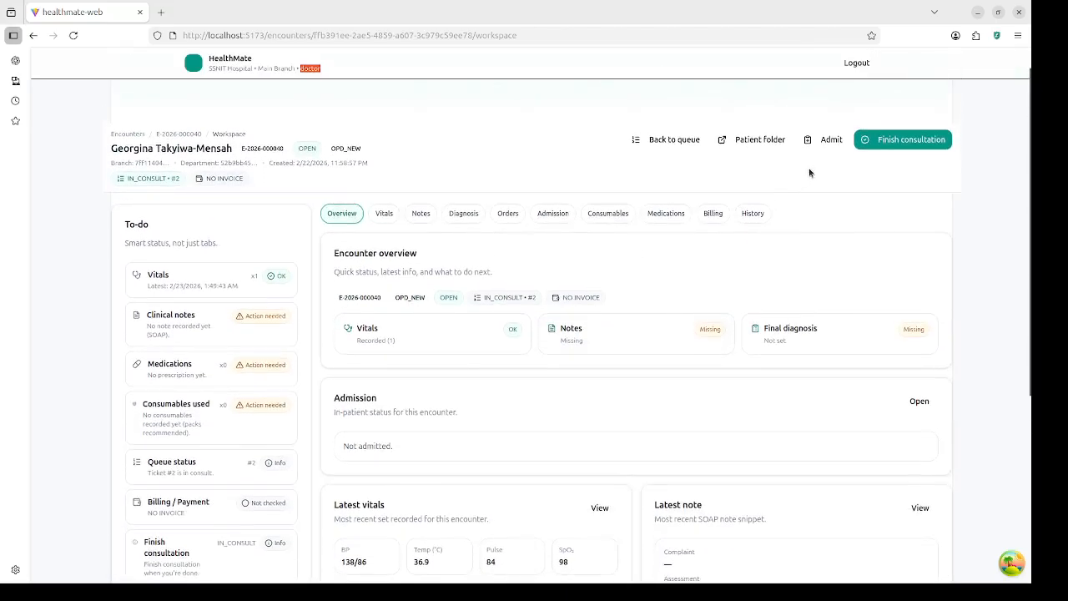
Step: Attempt to finish the consultation, then go back via Encounters to the Clinician Dashboard
left_click(920, 142)
scroll(629, 289, "down", 2)
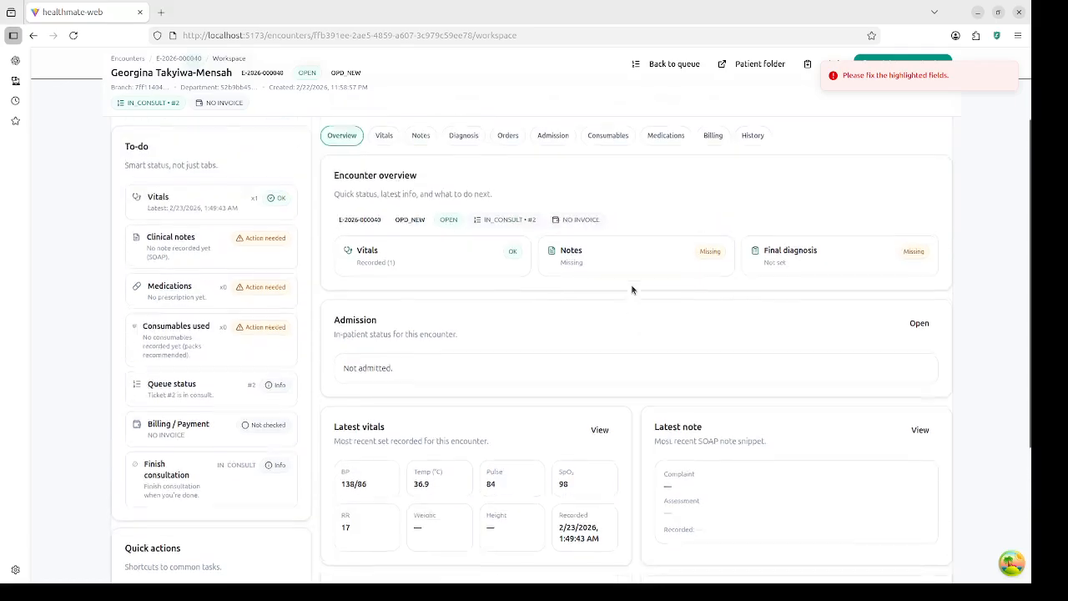
scroll(667, 259, "up", 2)
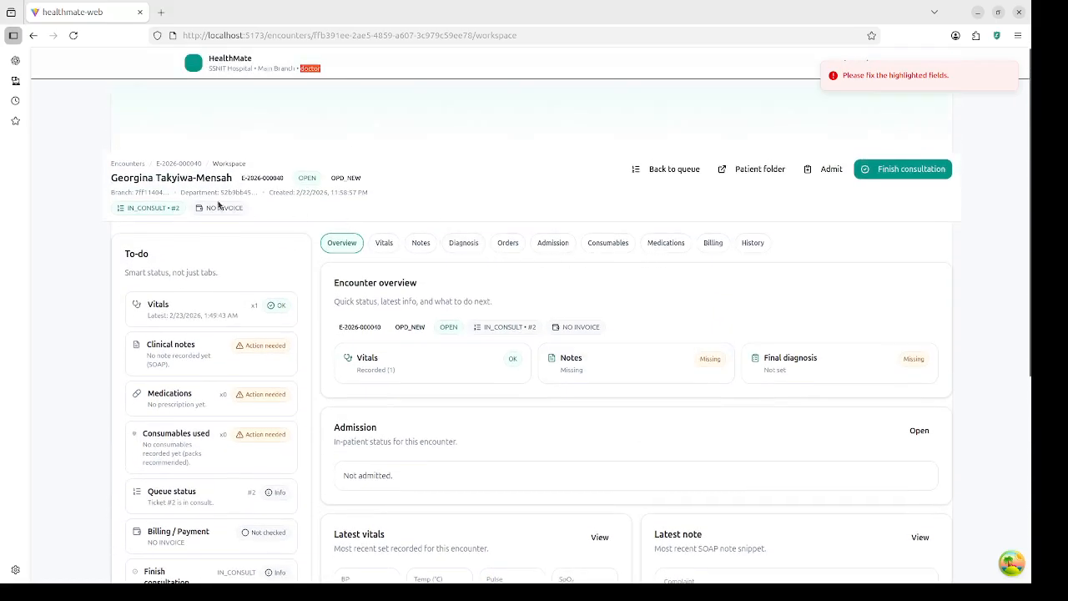
left_click(129, 165)
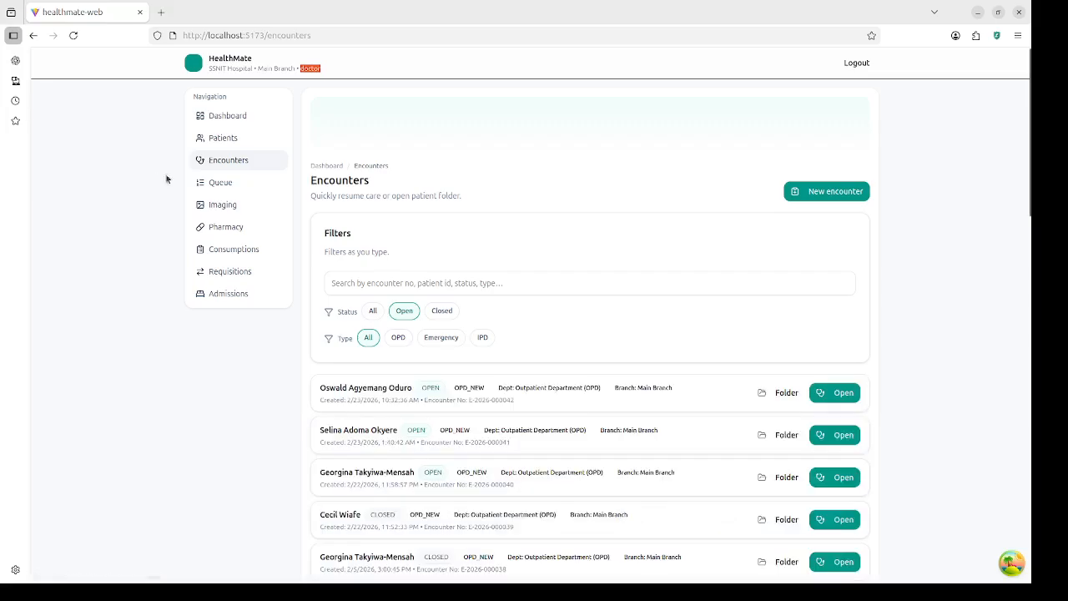
left_click(226, 116)
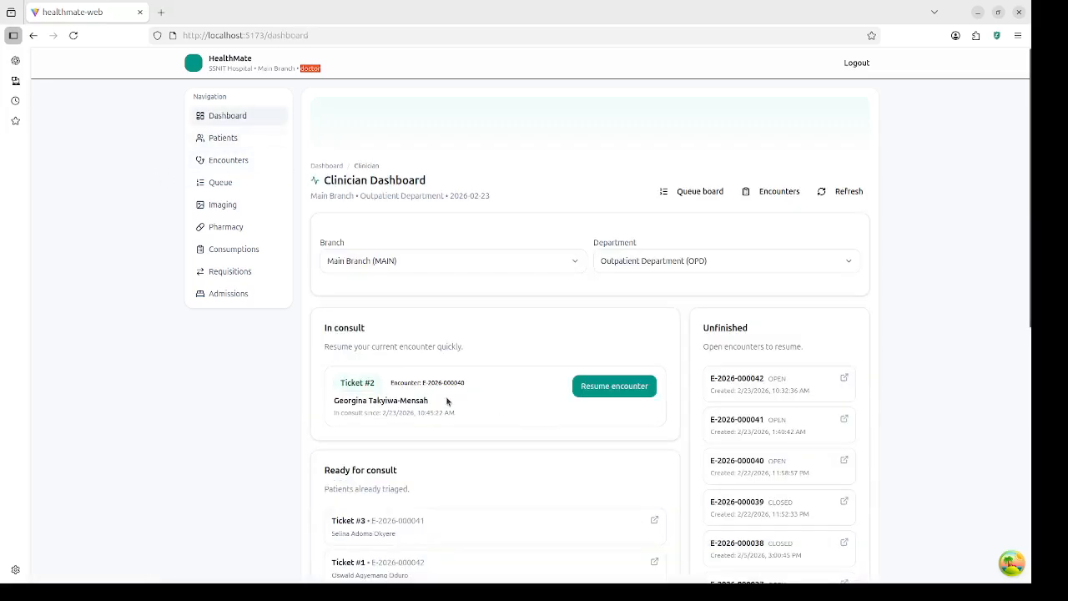
Step: Scroll the Clinician Dashboard to see ticket #2 in consult and #3, #1 ready
scroll(450, 415, "down", 3)
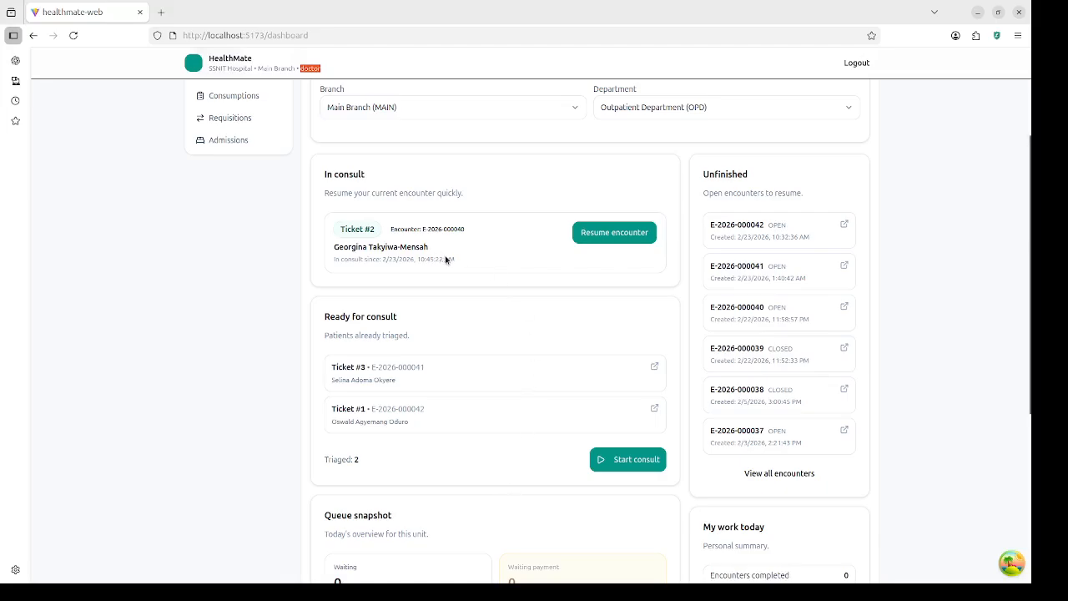
left_click(595, 237)
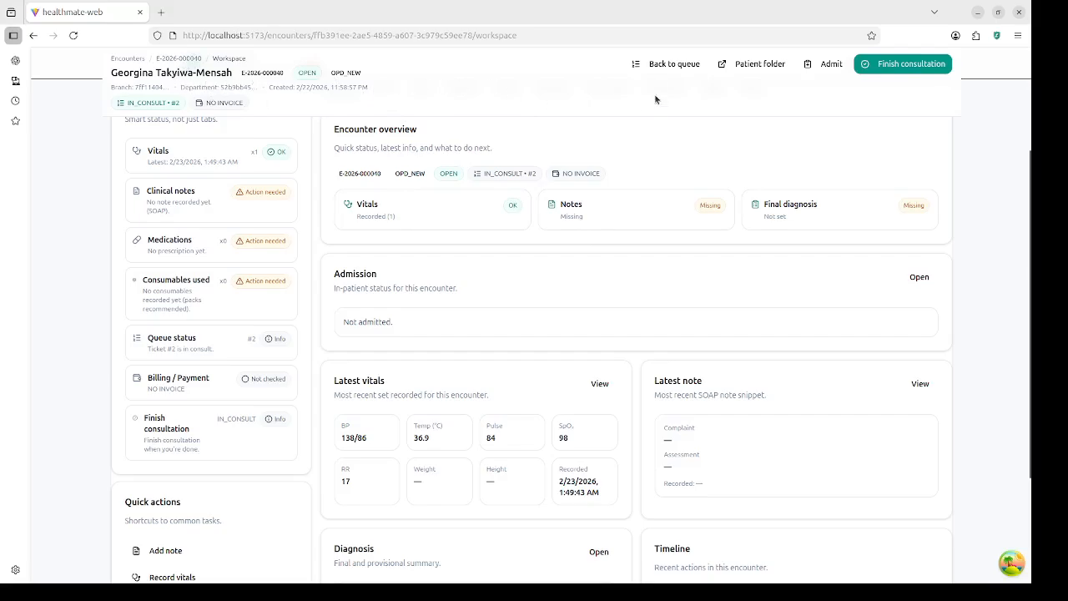
scroll(339, 359, "down", 1)
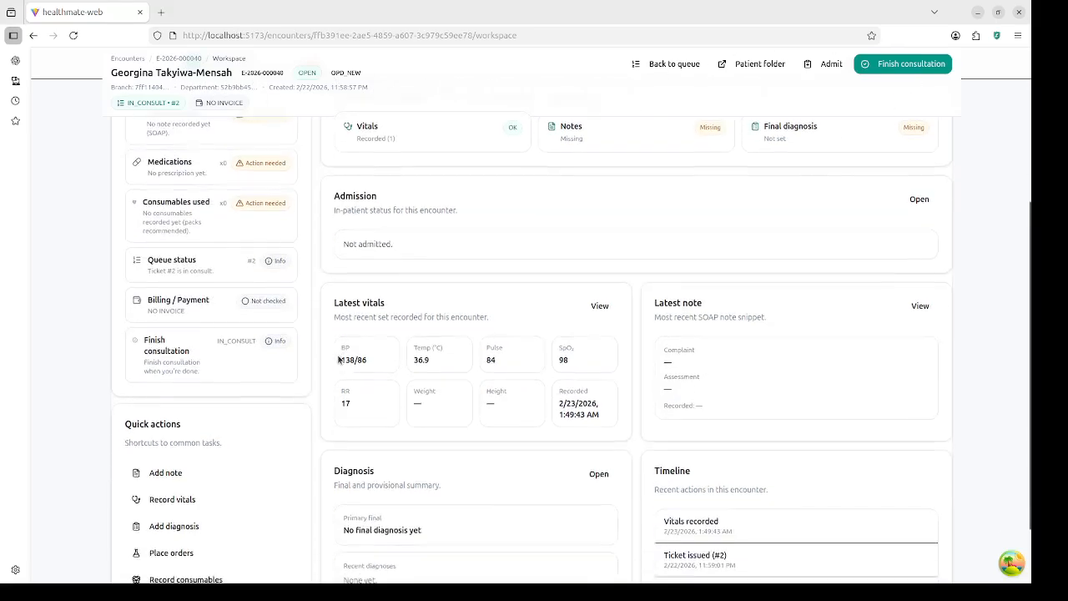
scroll(342, 363, "down", 1)
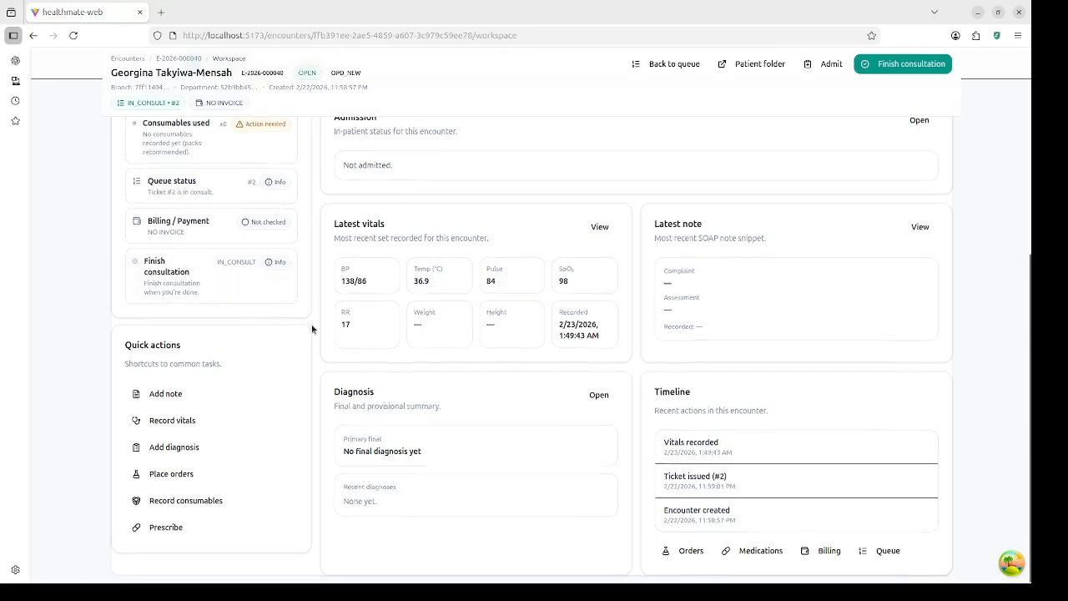
scroll(585, 346, "up", 4)
scroll(576, 350, "down", 2)
scroll(426, 284, "down", 2)
scroll(398, 236, "up", 4)
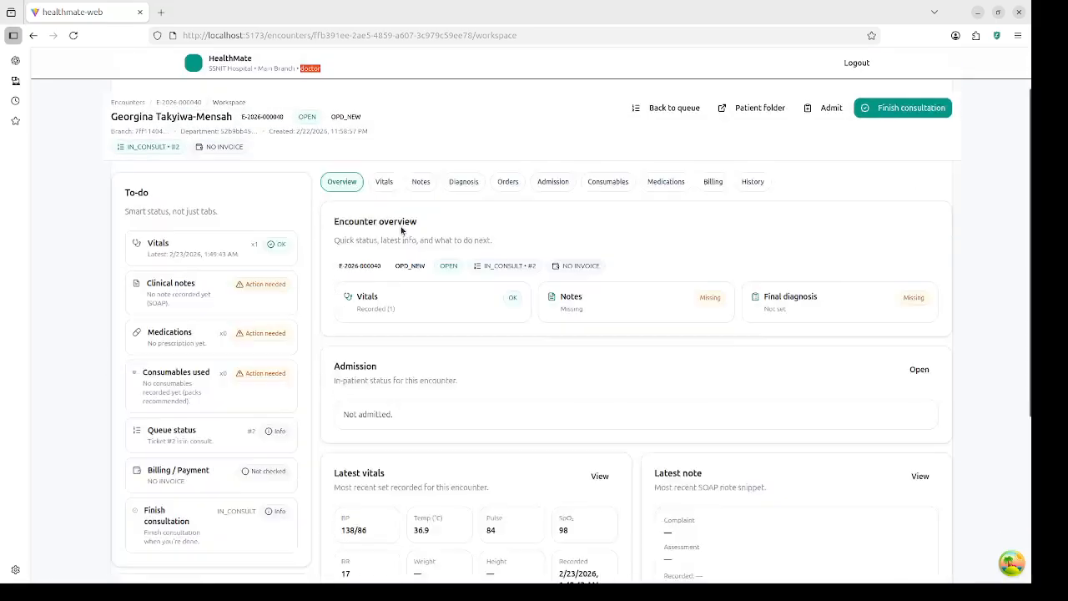
Step: Save a note with complaint 'Fever, headache and bodypains for 3 days No cough poor appetite'
left_click(421, 245)
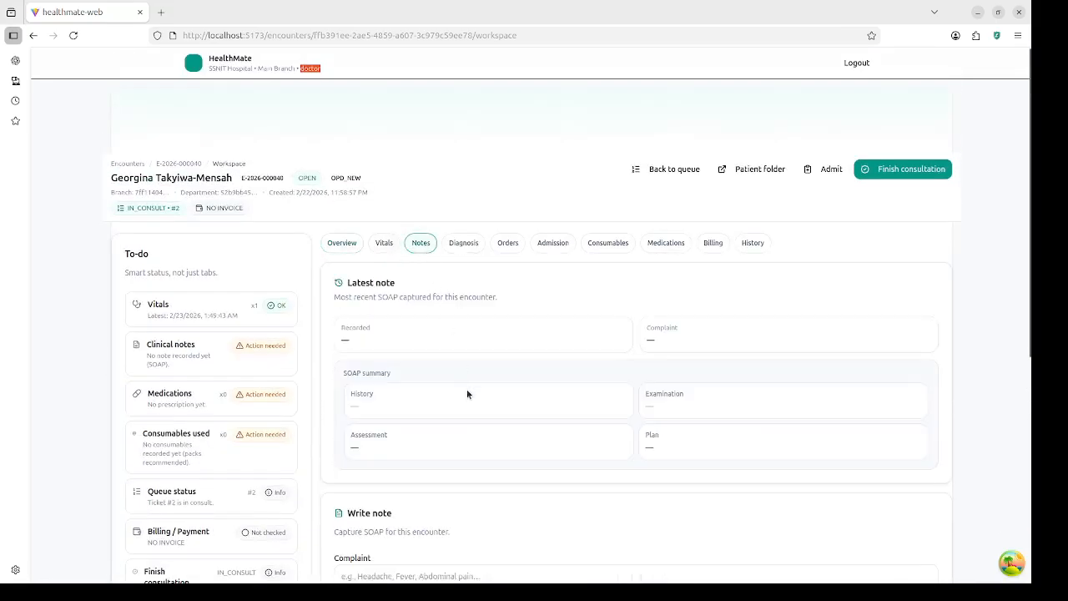
scroll(466, 392, "down", 4)
left_click(429, 212)
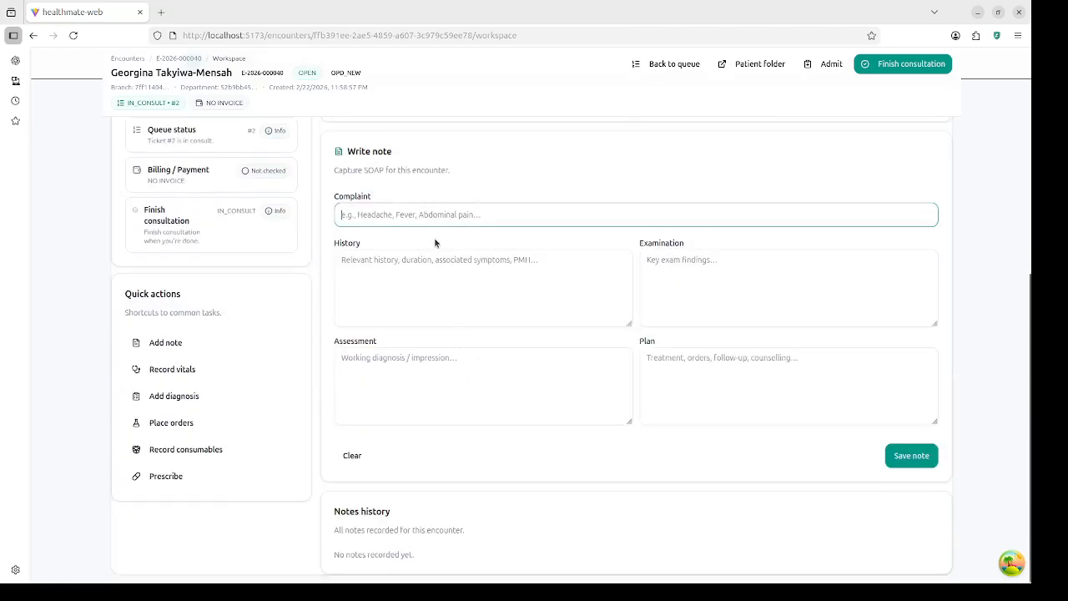
type("f")
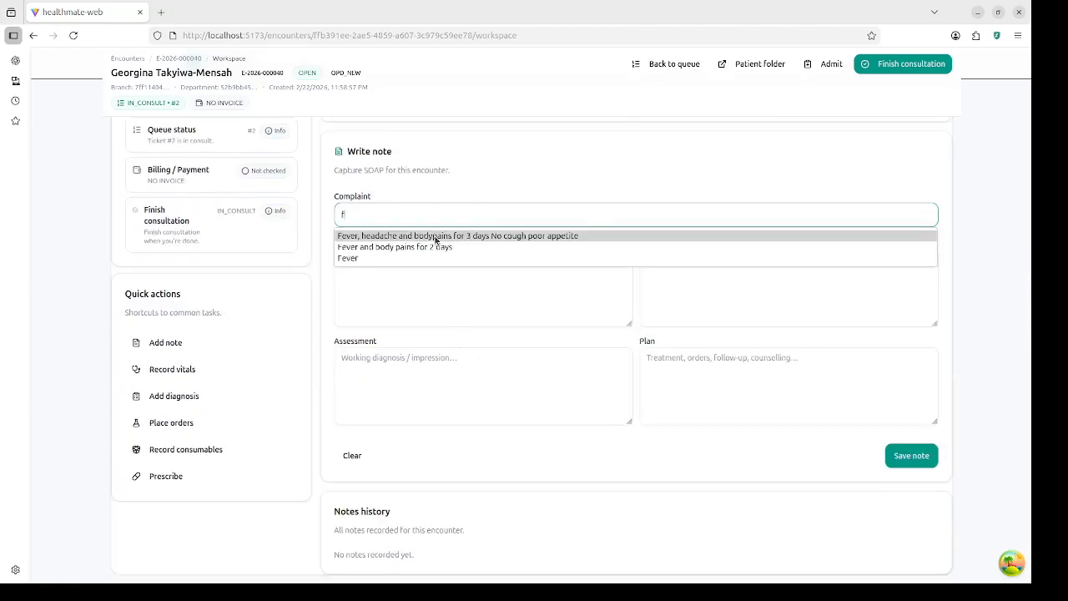
left_click(435, 237)
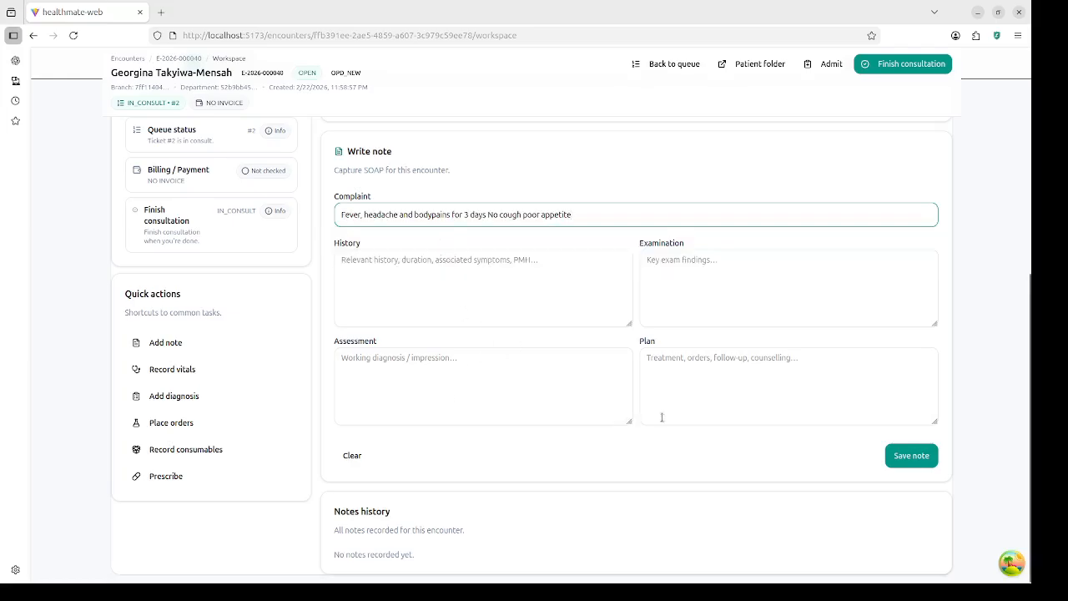
left_click(911, 456)
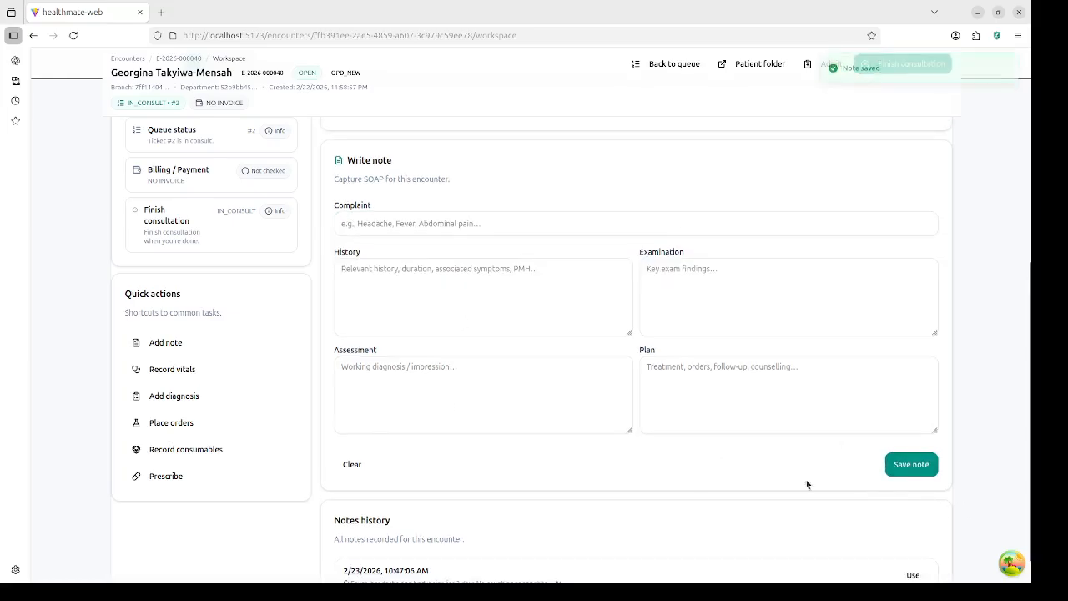
scroll(691, 287, "down", 1)
scroll(428, 170, "up", 5)
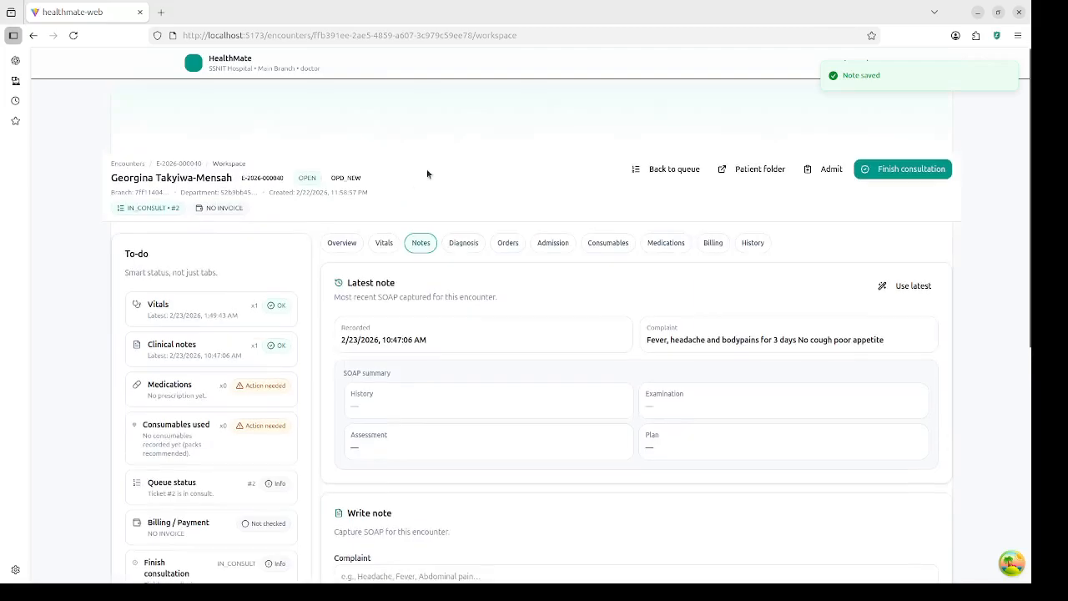
Step: Add ICD-10 B50.9 malaria (searched 'mala') as primary final diagnosis and finish the consultation
left_click(471, 243)
scroll(407, 451, "down", 3)
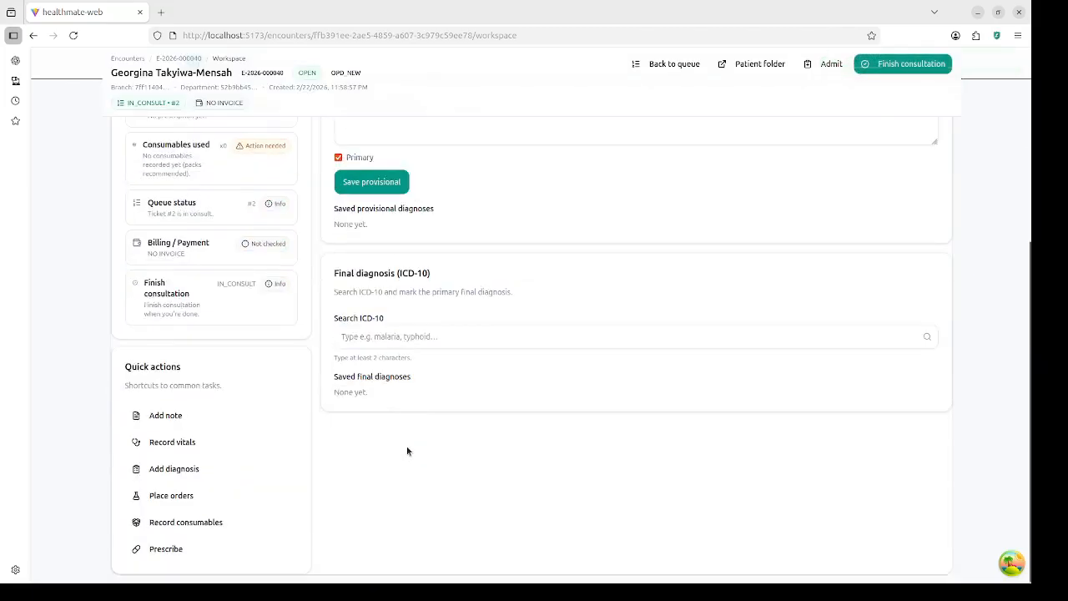
left_click(437, 334)
type("mala")
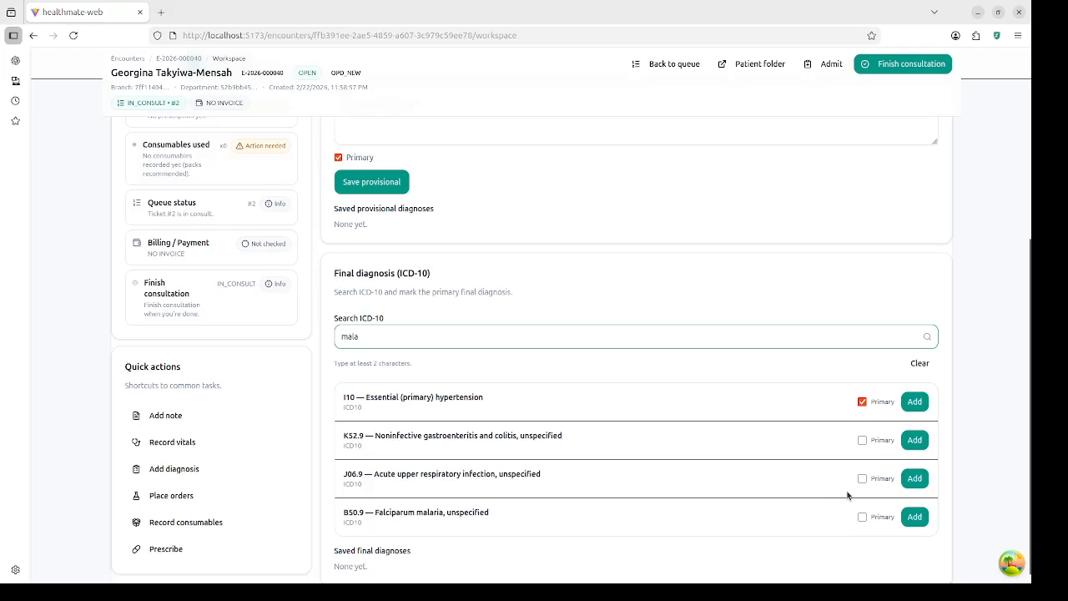
left_click(862, 517)
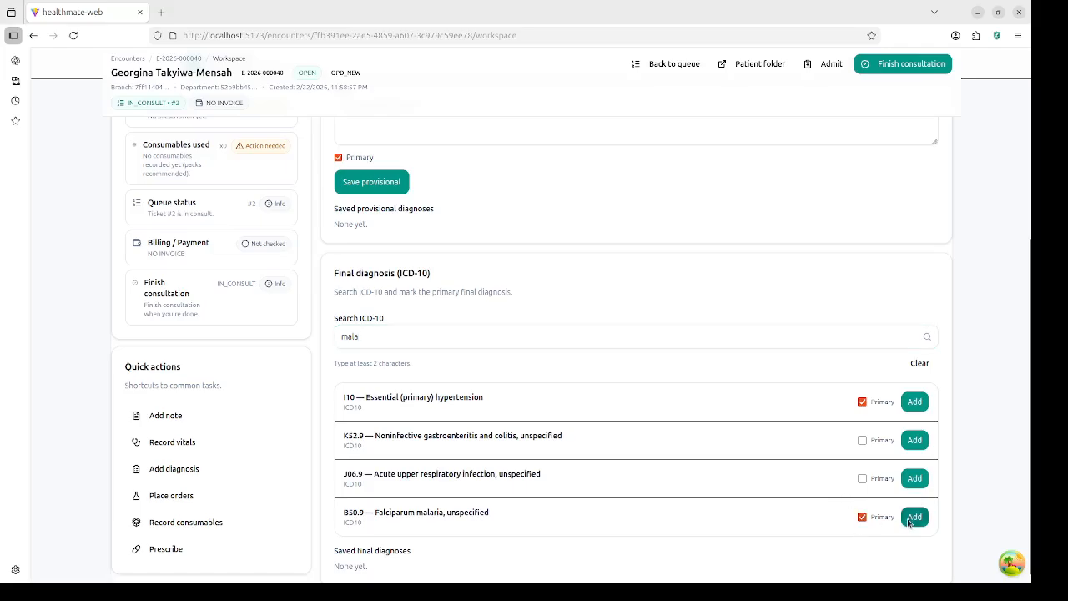
left_click(914, 517)
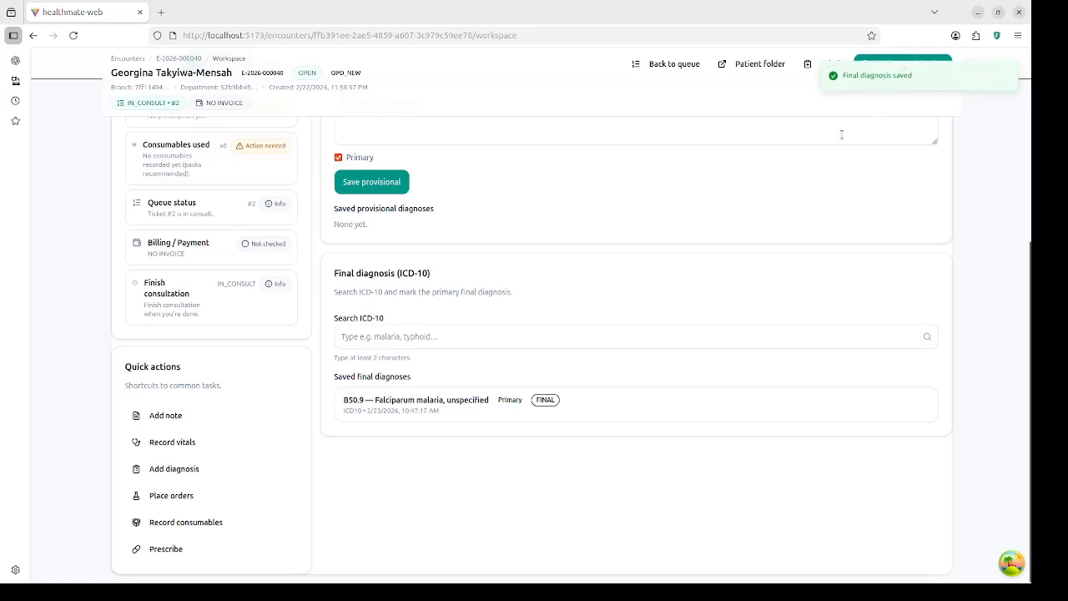
left_click(894, 67)
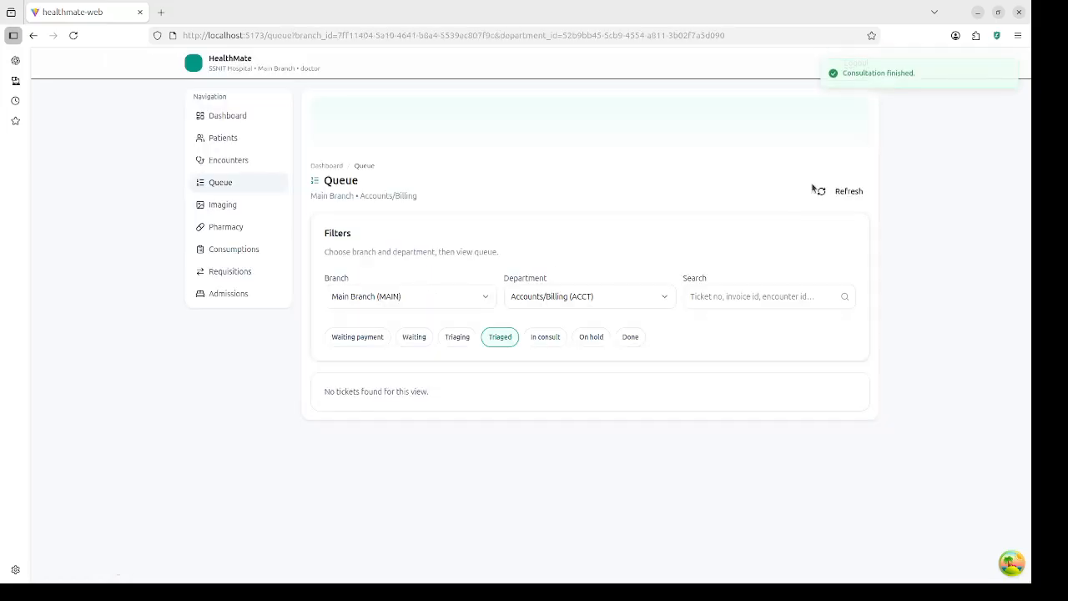
left_click(226, 184)
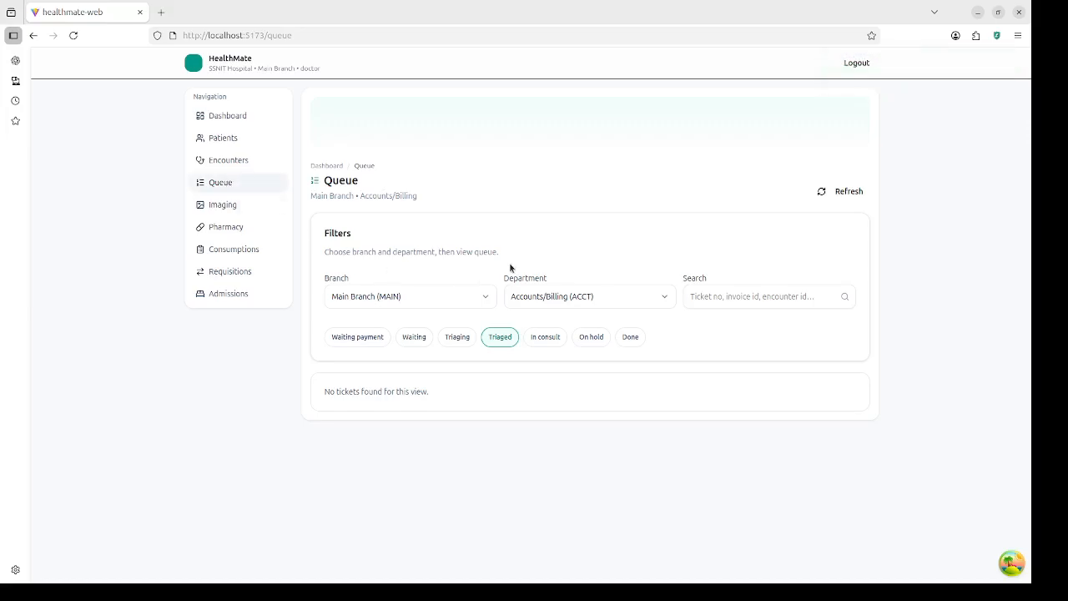
left_click(247, 116)
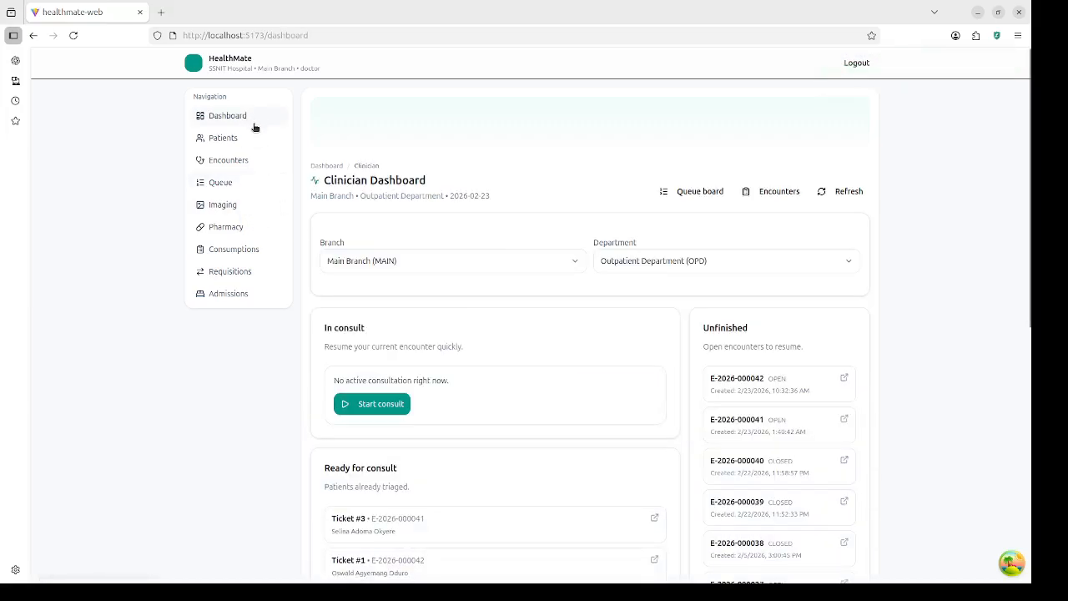
scroll(455, 451, "down", 3)
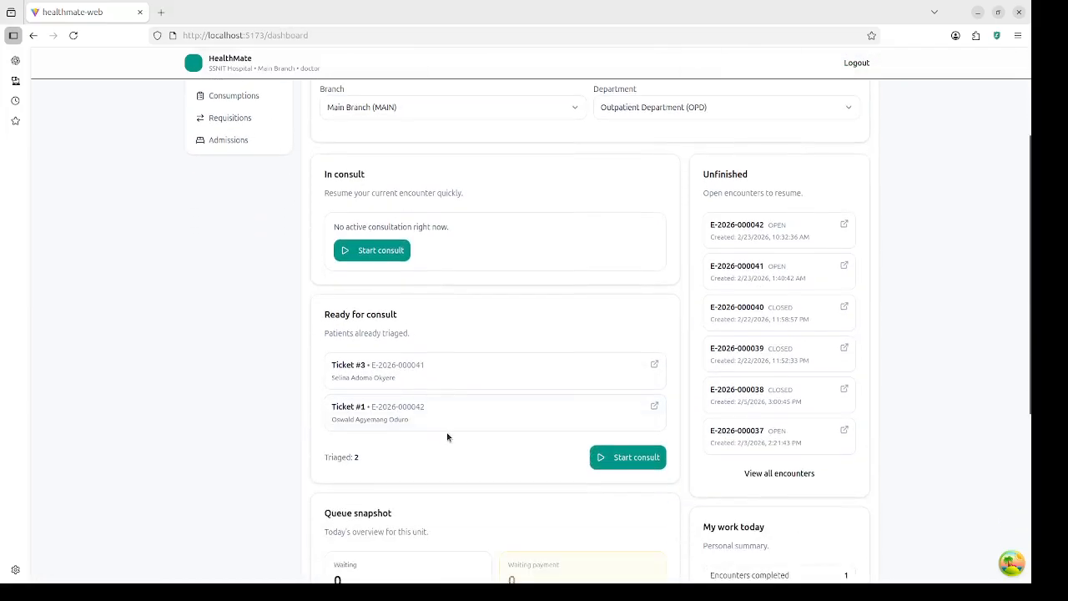
left_click(641, 456)
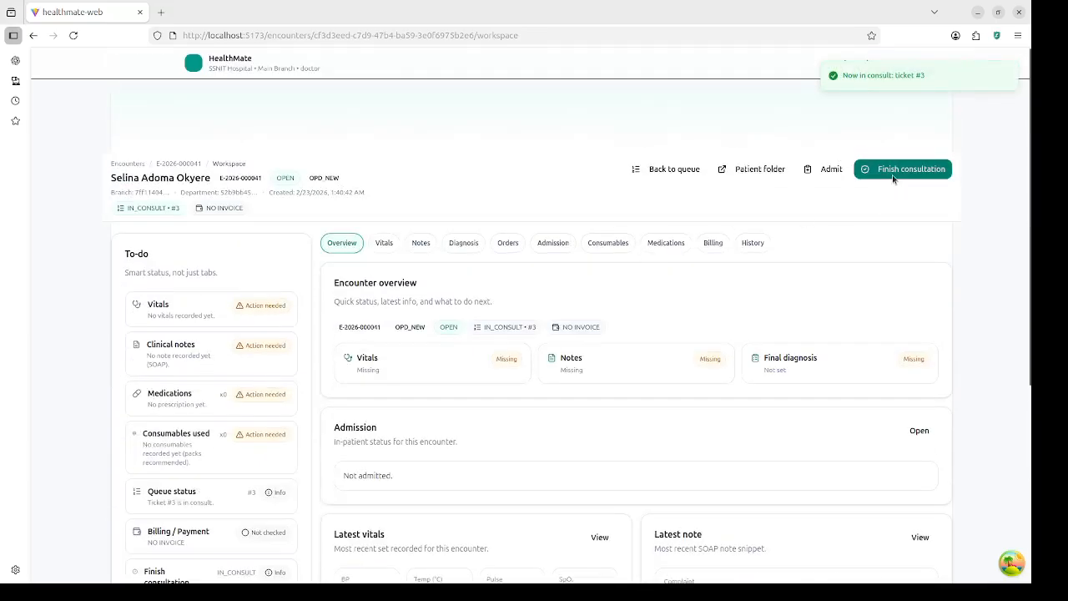
scroll(445, 425, "down", 3)
scroll(444, 420, "up", 3)
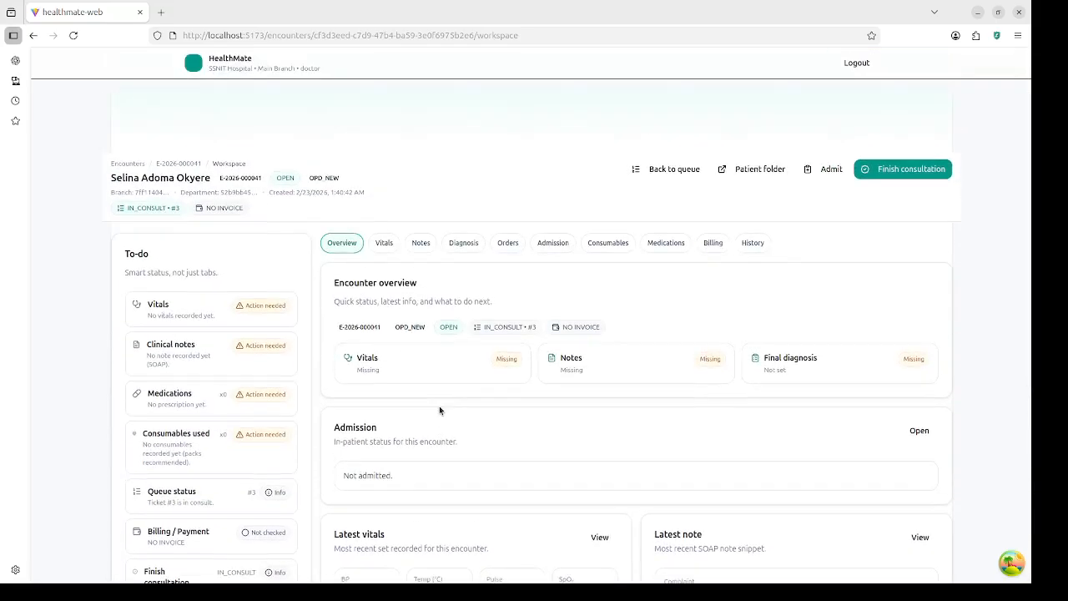
Step: Save a note with the fever, headache and body pains for 3 days complaint
left_click(422, 244)
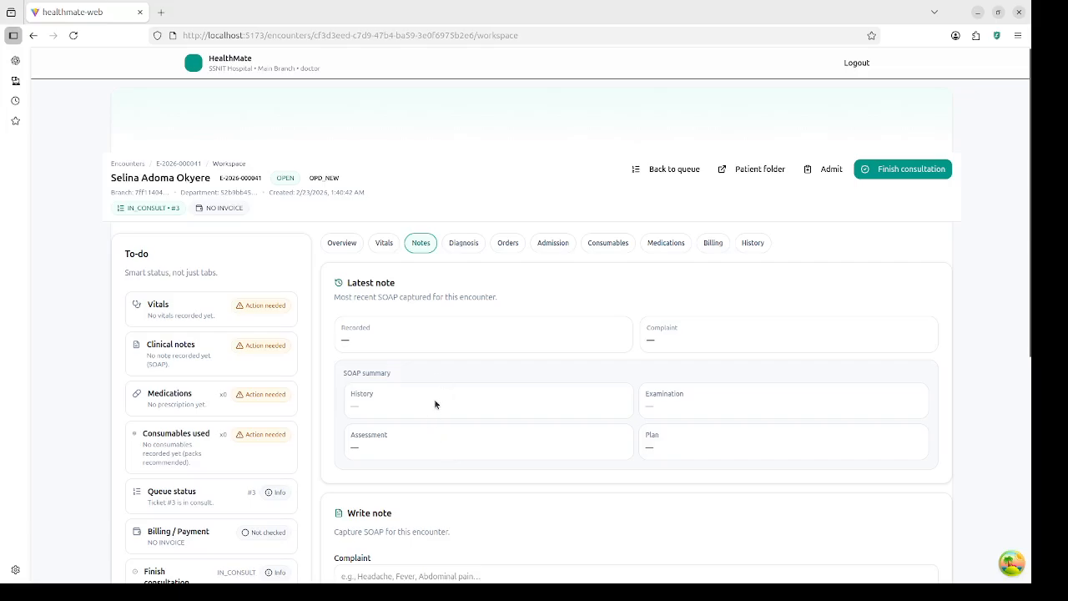
scroll(440, 392, "down", 2)
left_click(444, 346)
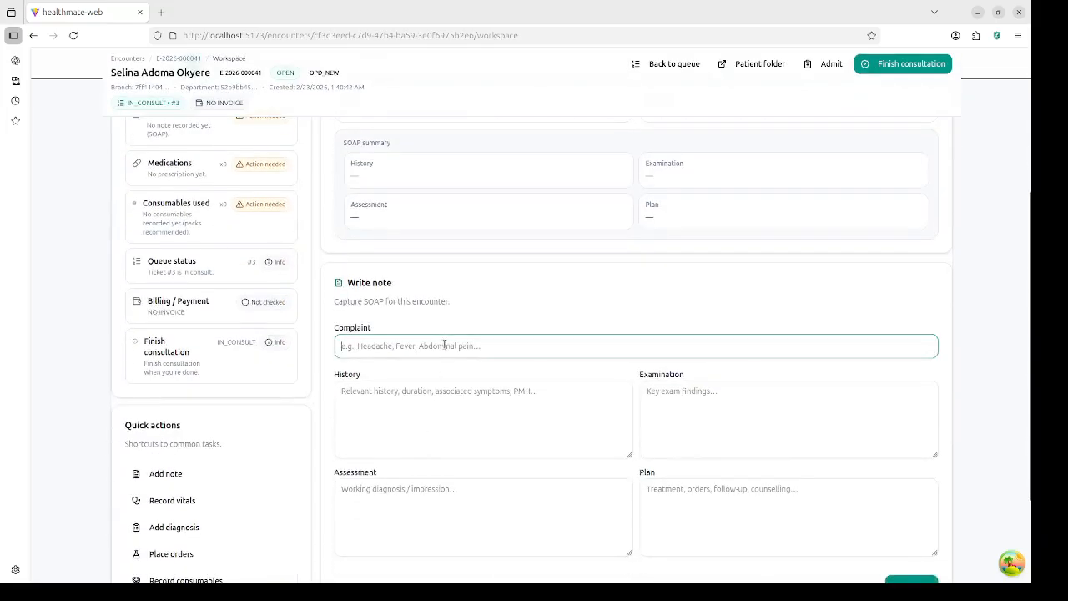
left_click(411, 375)
scroll(444, 401, "down", 1)
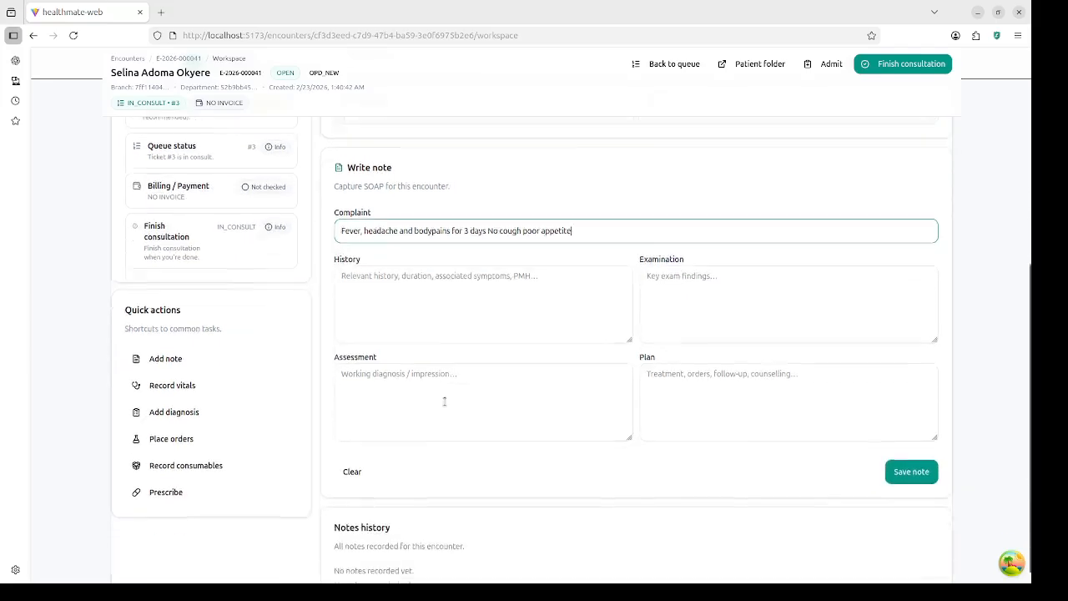
left_click(912, 455)
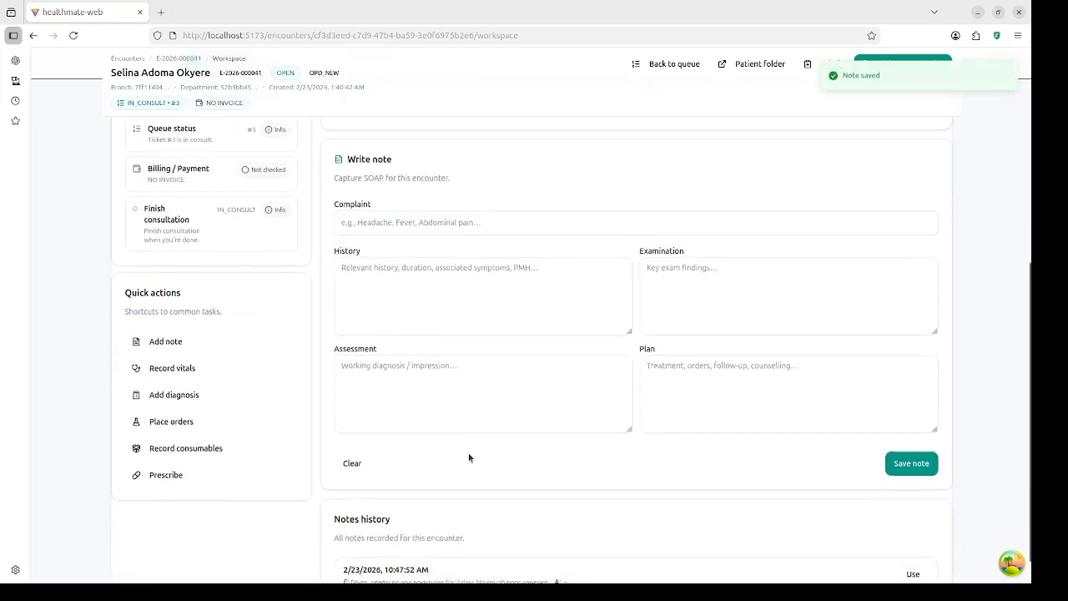
scroll(468, 456, "up", 3)
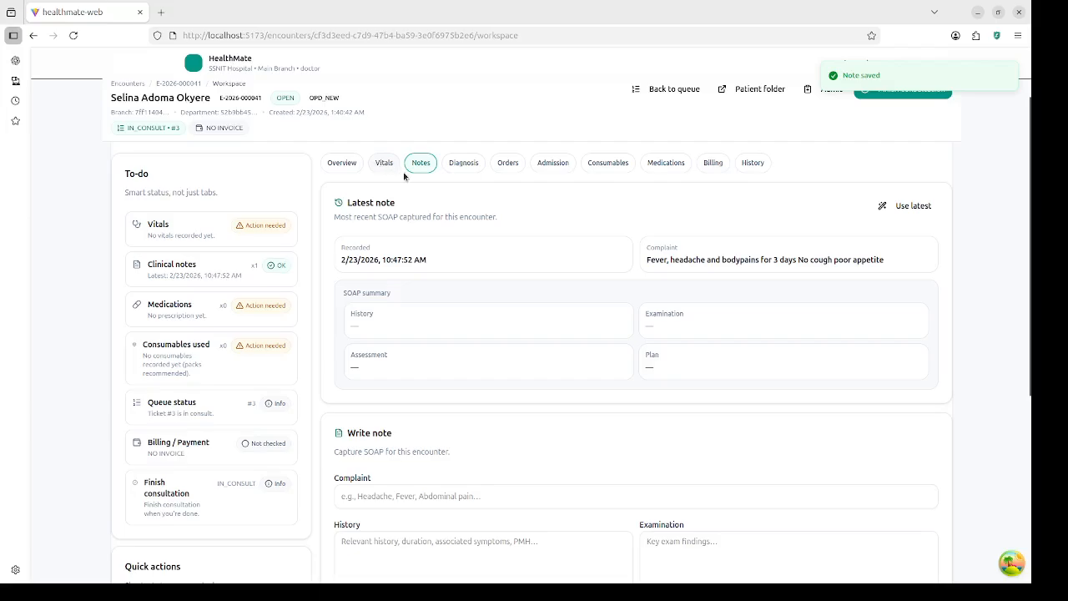
left_click(463, 162)
Step: Add B50.9 Falciparum malaria as ticket #3's primary final diagnosis via ICD-10 search 'mala'
scroll(447, 450, "down", 2)
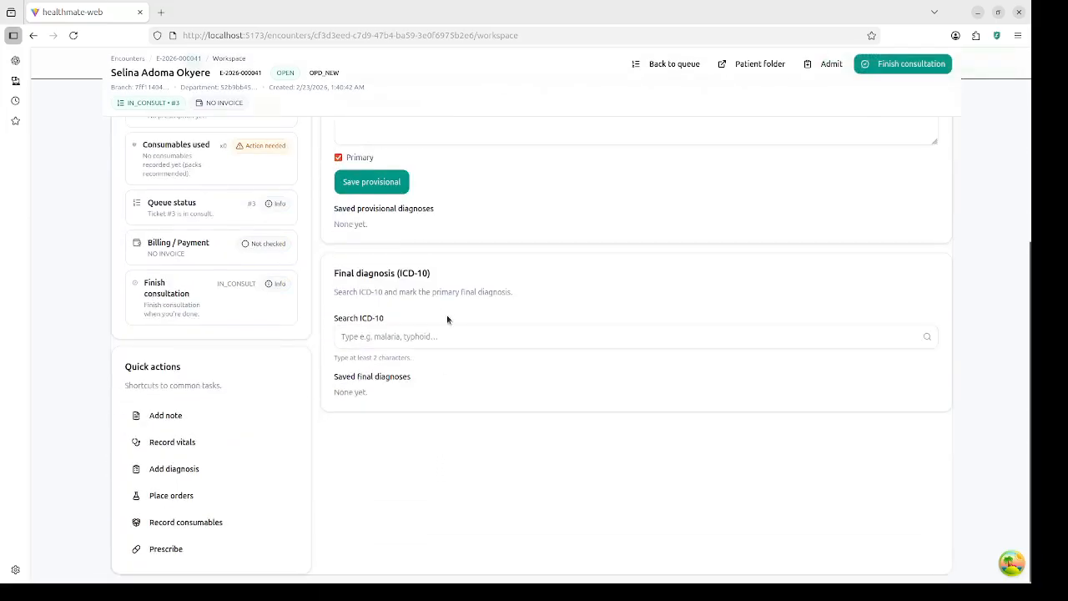
left_click(441, 337)
type("mala")
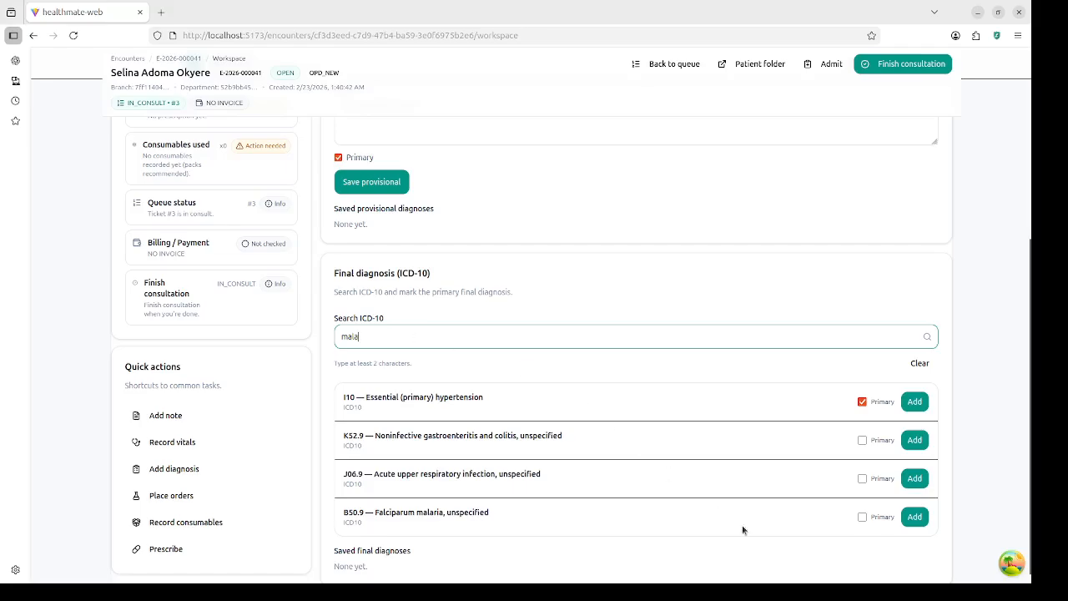
left_click(862, 516)
left_click(914, 517)
Step: Finish ticket #3's consultation and return to the dashboard, where only ticket #1 remains waiting
scroll(541, 229, "up", 4)
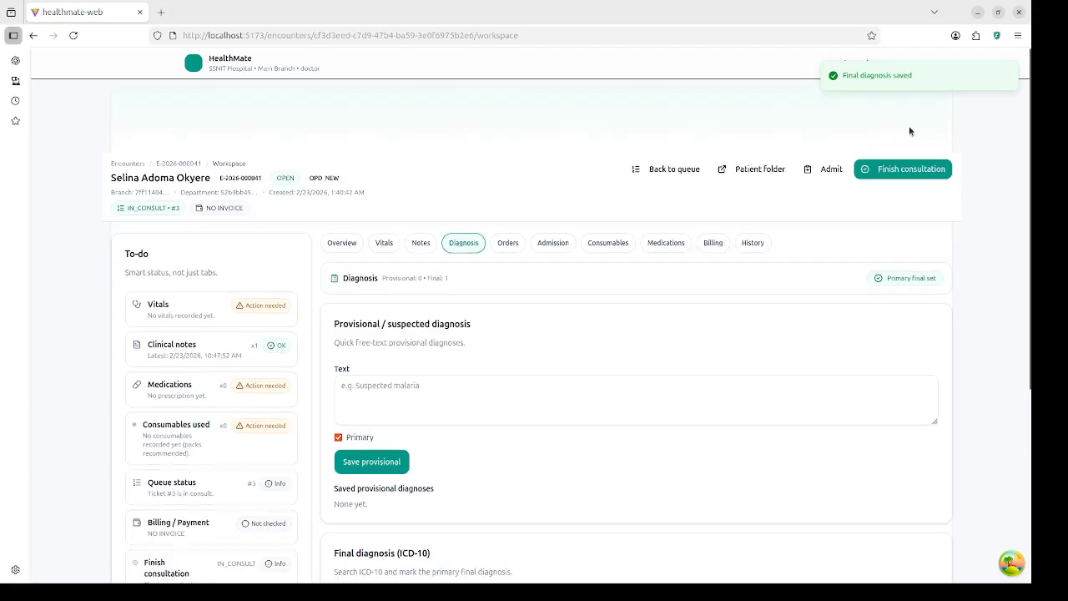
left_click(903, 169)
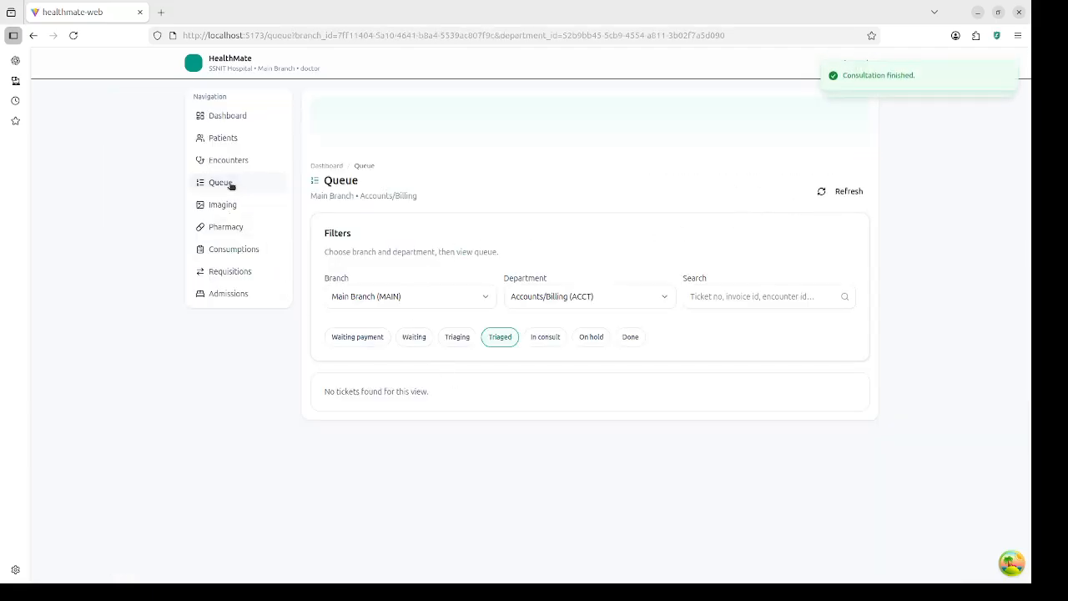
left_click(244, 118)
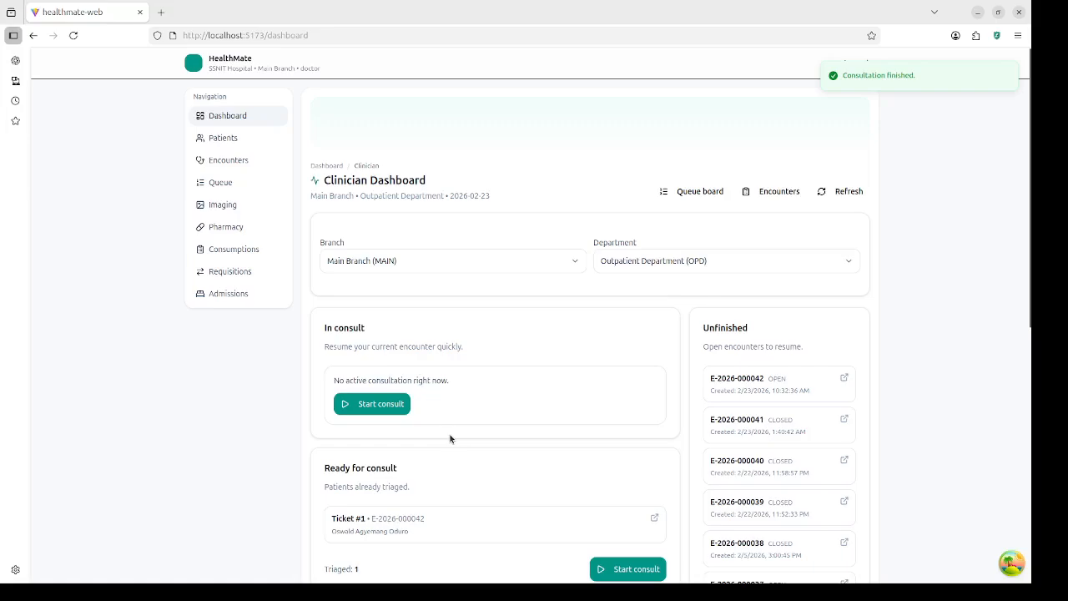
scroll(448, 436, "down", 4)
scroll(446, 437, "up", 2)
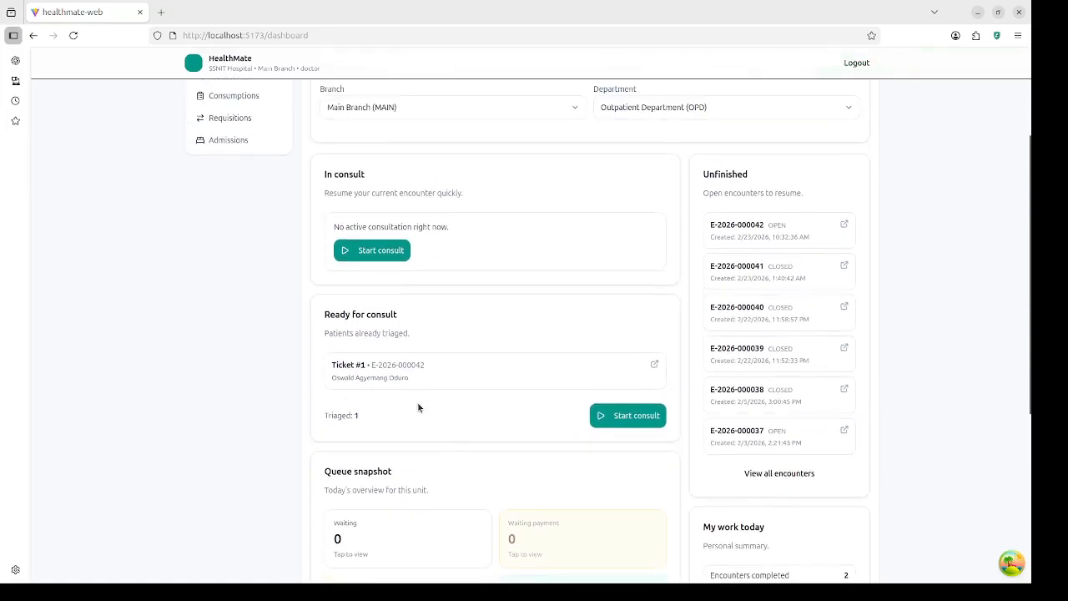
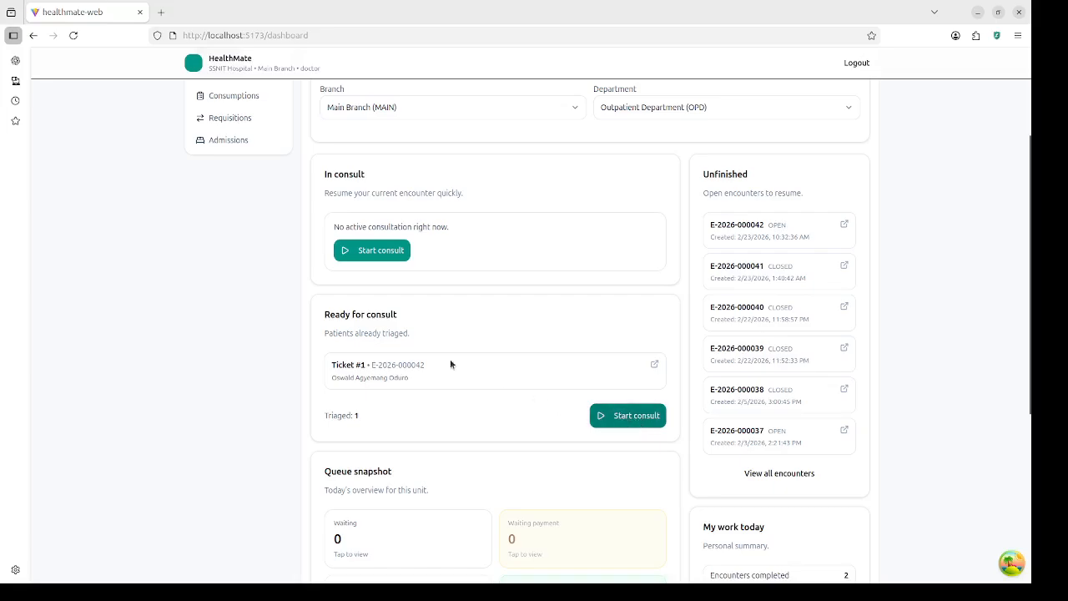
Step: Start the triaged patient's consult and review the encounter Overview
left_click(385, 250)
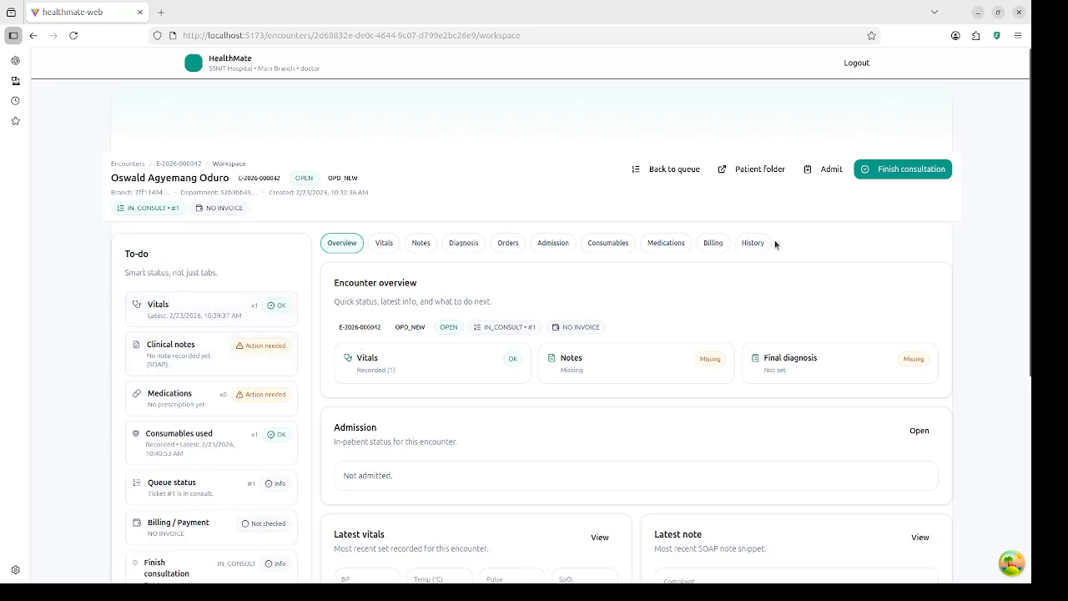
scroll(527, 364, "down", 3)
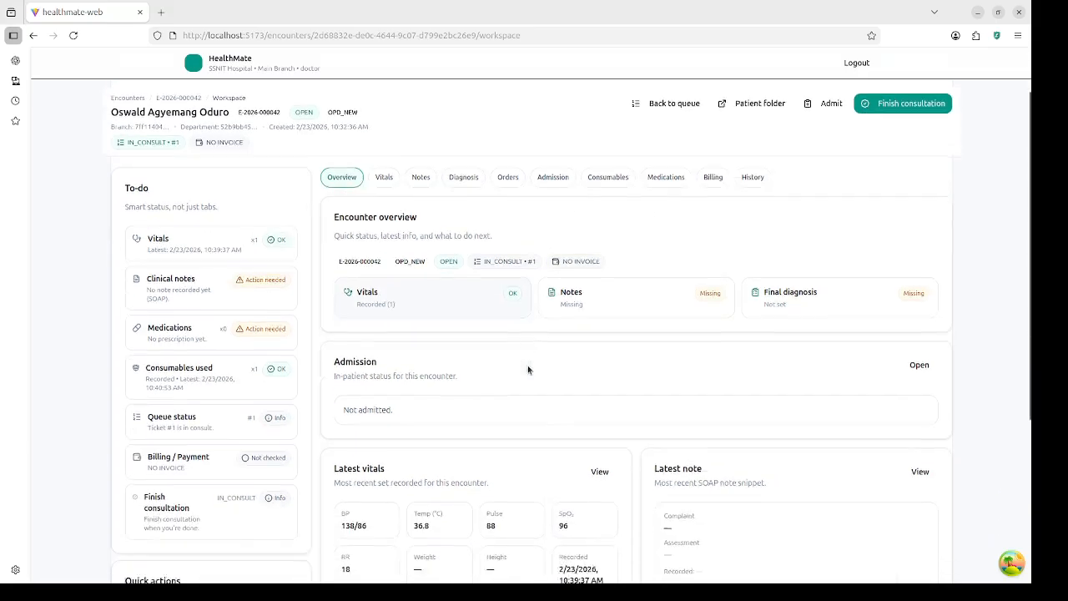
scroll(519, 447, "down", 3)
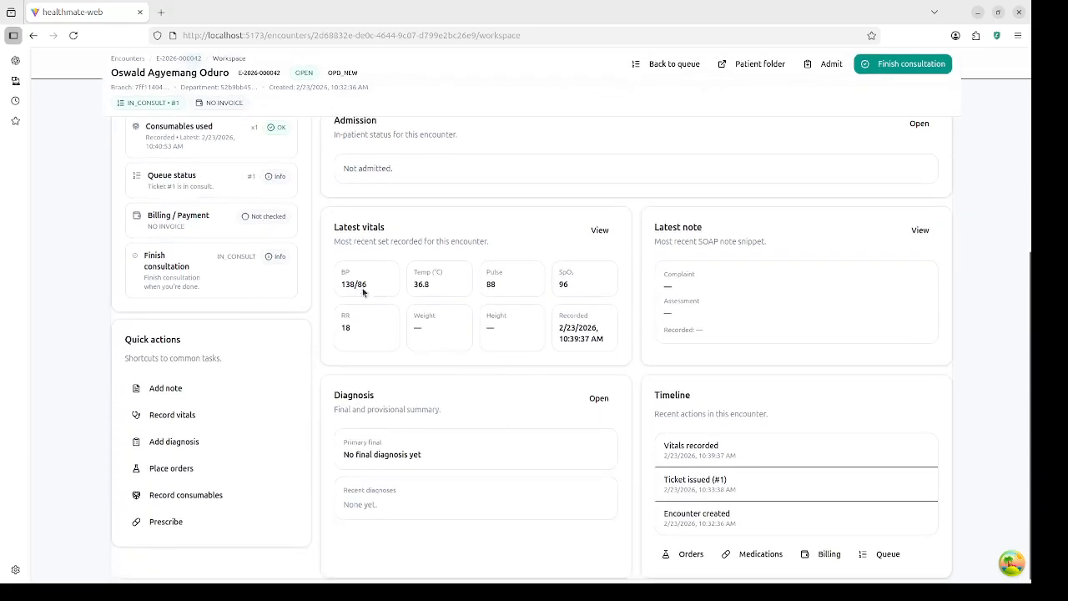
scroll(409, 276, "up", 6)
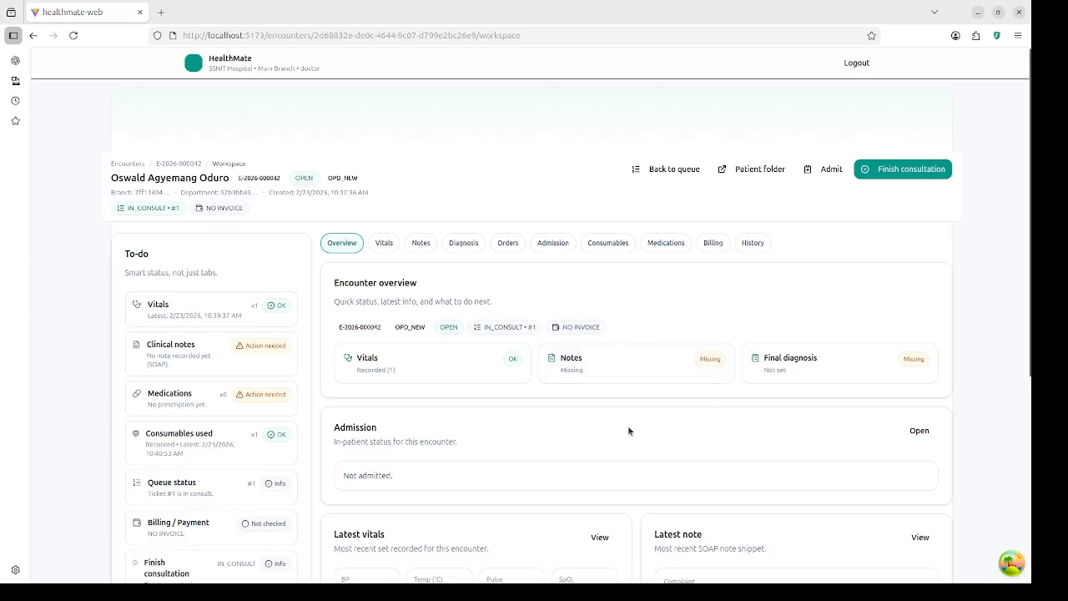
scroll(628, 429, "down", 3)
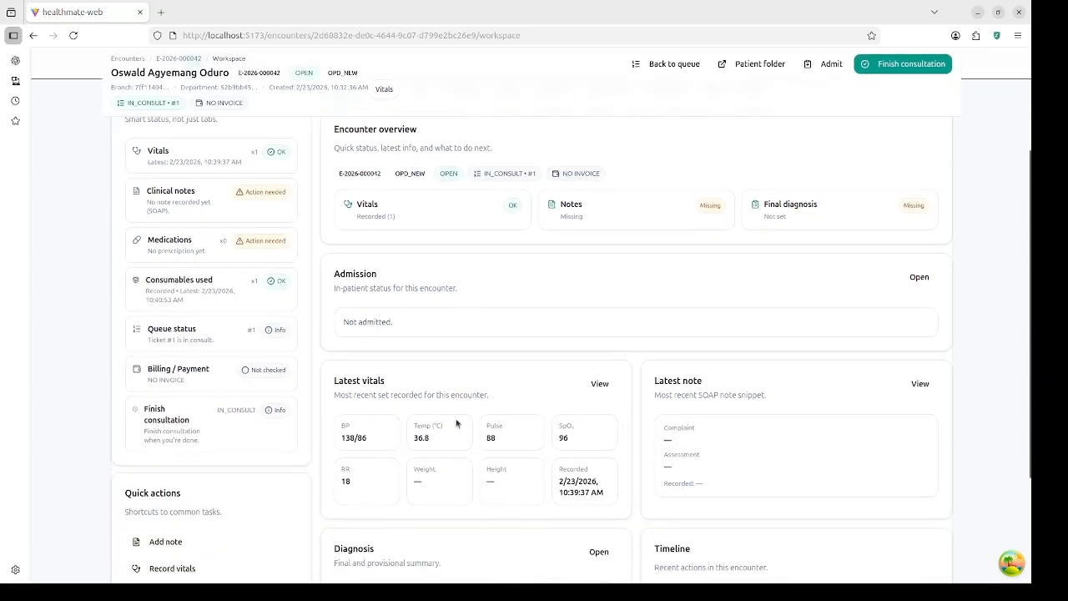
scroll(417, 430, "down", 3)
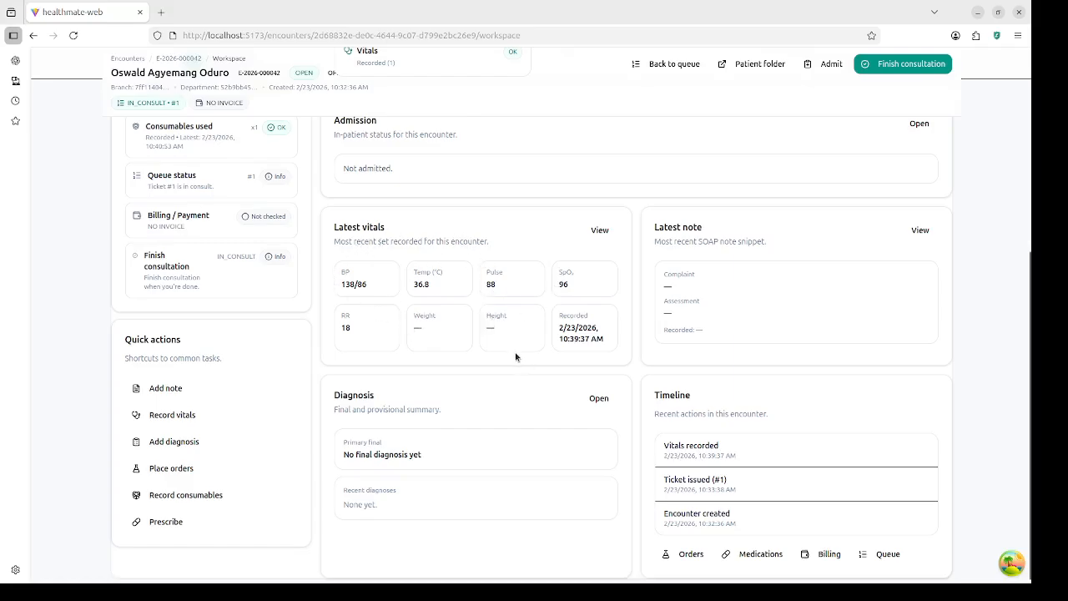
scroll(516, 357, "up", 5)
Step: View the Consumables records, showing one completed record with 2 items
left_click(609, 243)
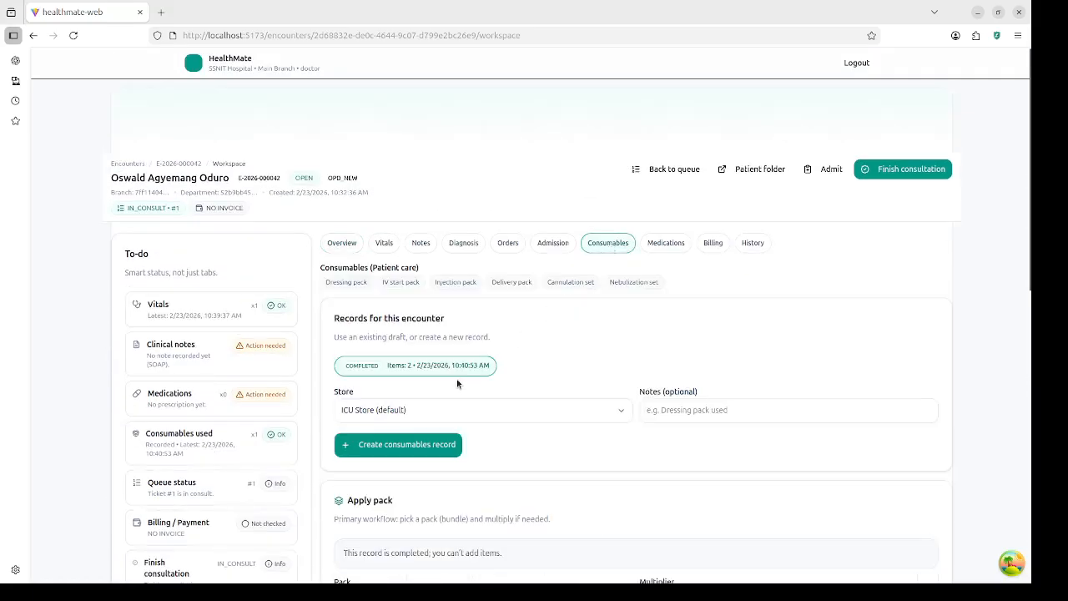
scroll(457, 383, "down", 3)
scroll(426, 375, "up", 2)
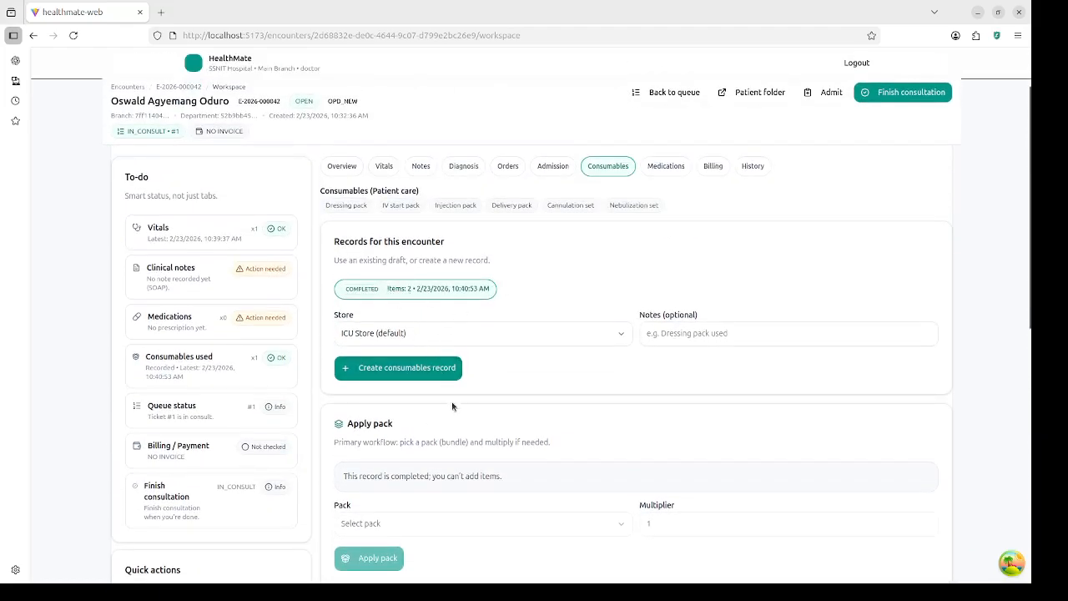
scroll(451, 406, "down", 4)
scroll(479, 384, "up", 5)
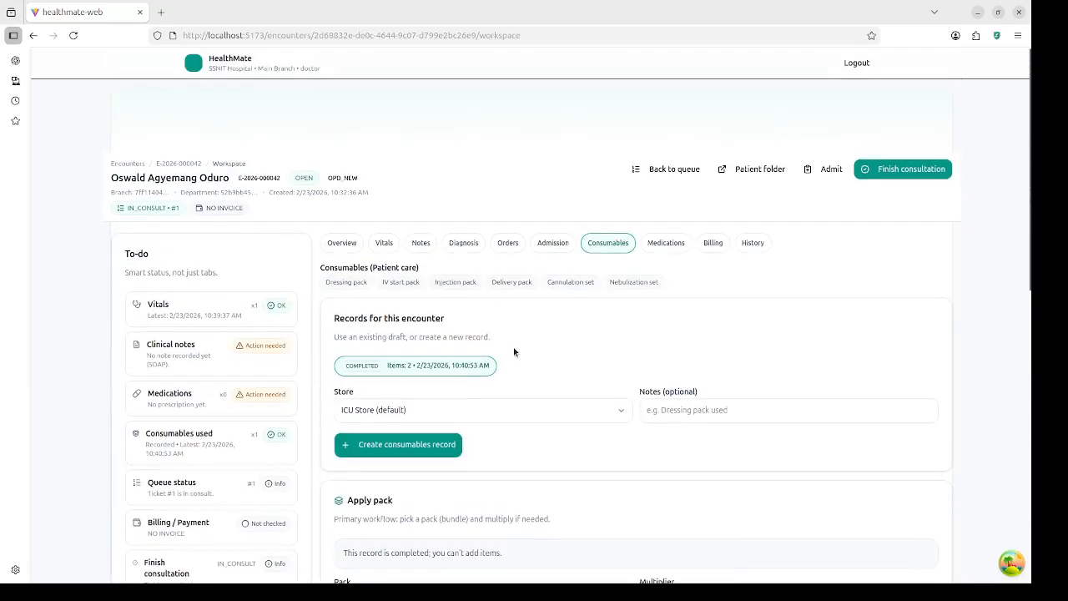
Step: Switch to the encounter's Notes and scroll to the Write note form
left_click(422, 244)
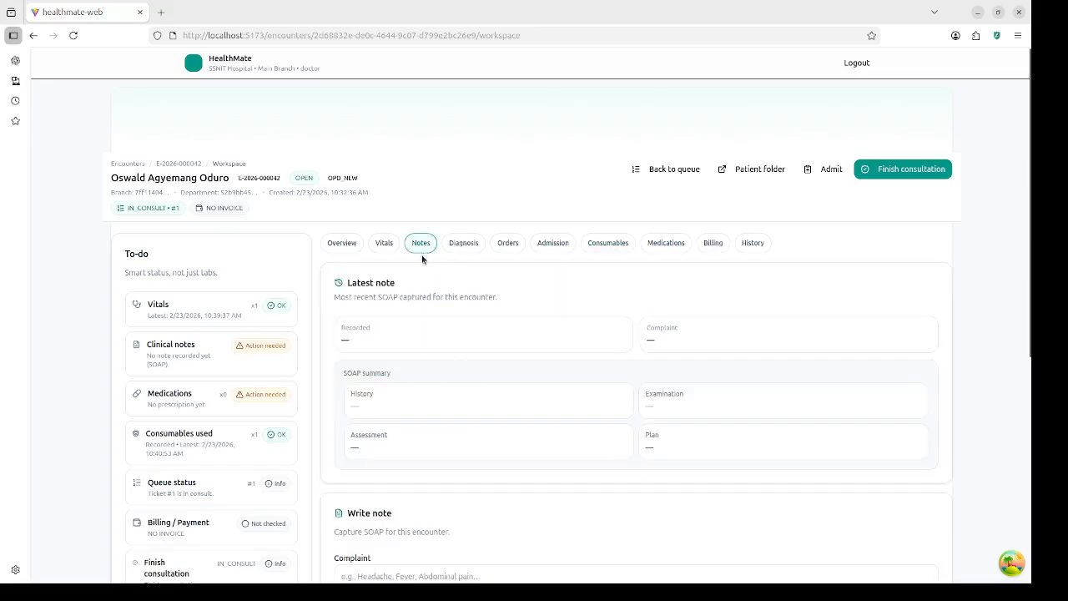
scroll(460, 336, "down", 4)
scroll(460, 336, "up", 3)
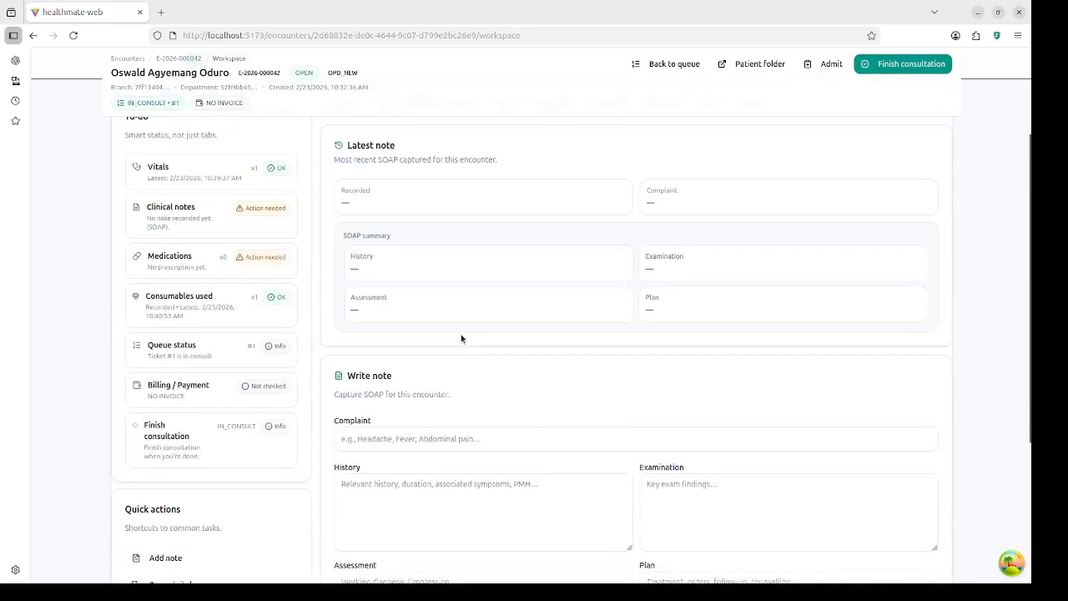
scroll(398, 343, "down", 3)
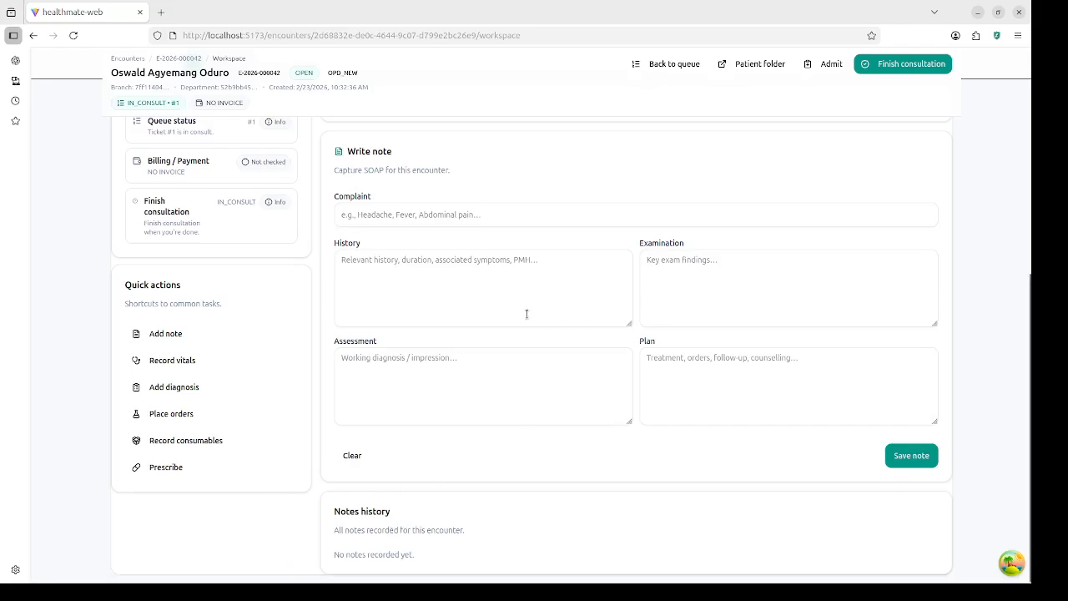
Step: Move the text 'No cough, no dysuria, no diarrhoea/vomiting' from Complaint into History
left_click(506, 209)
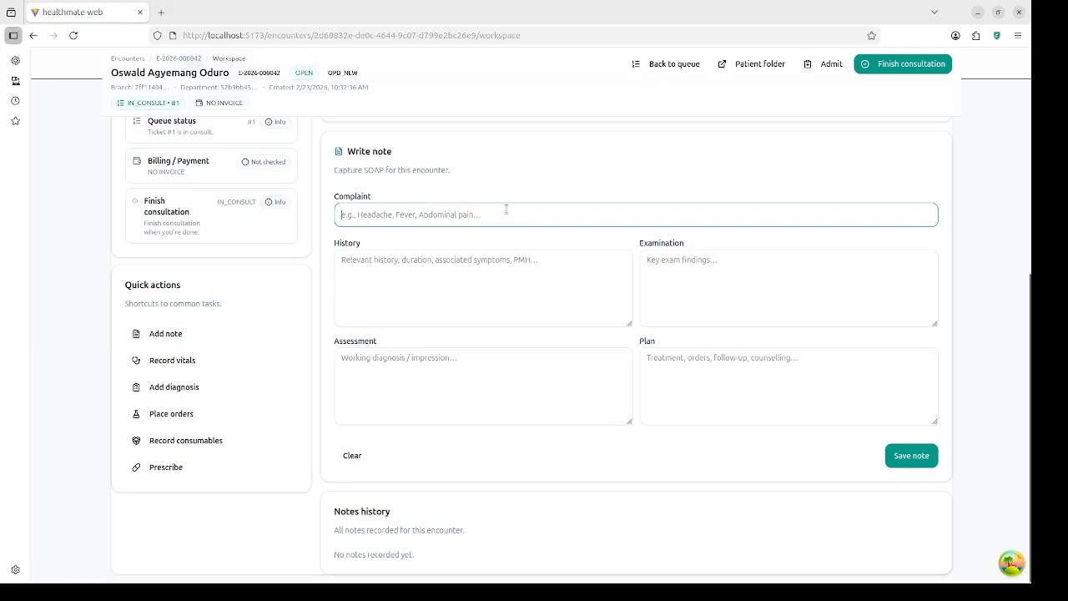
type("No ")
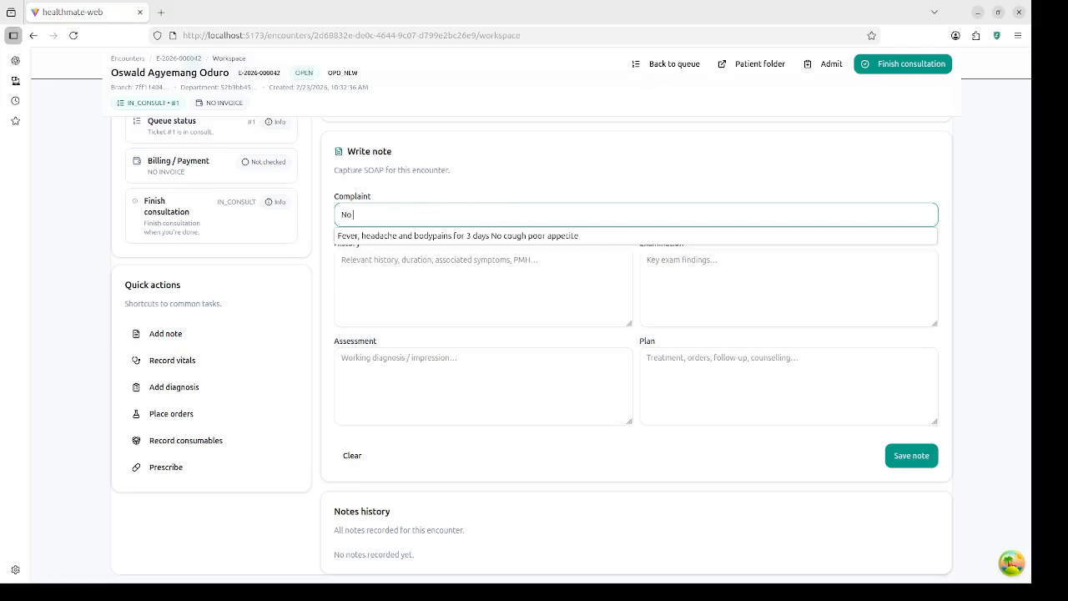
type("cough,")
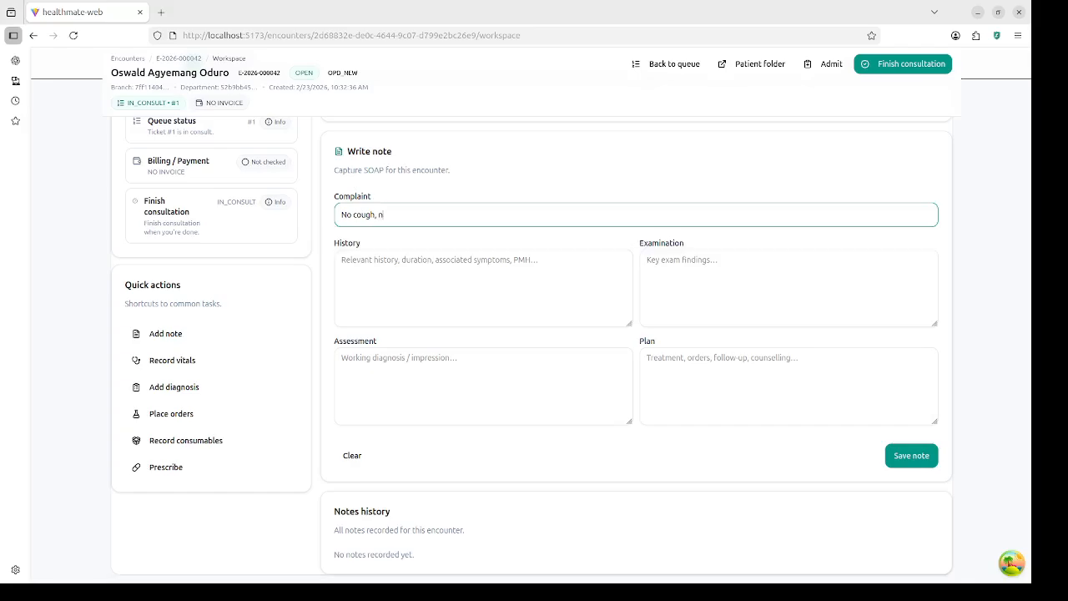
type(" no du")
type("suria, no diarrh")
type("oea/vomiting")
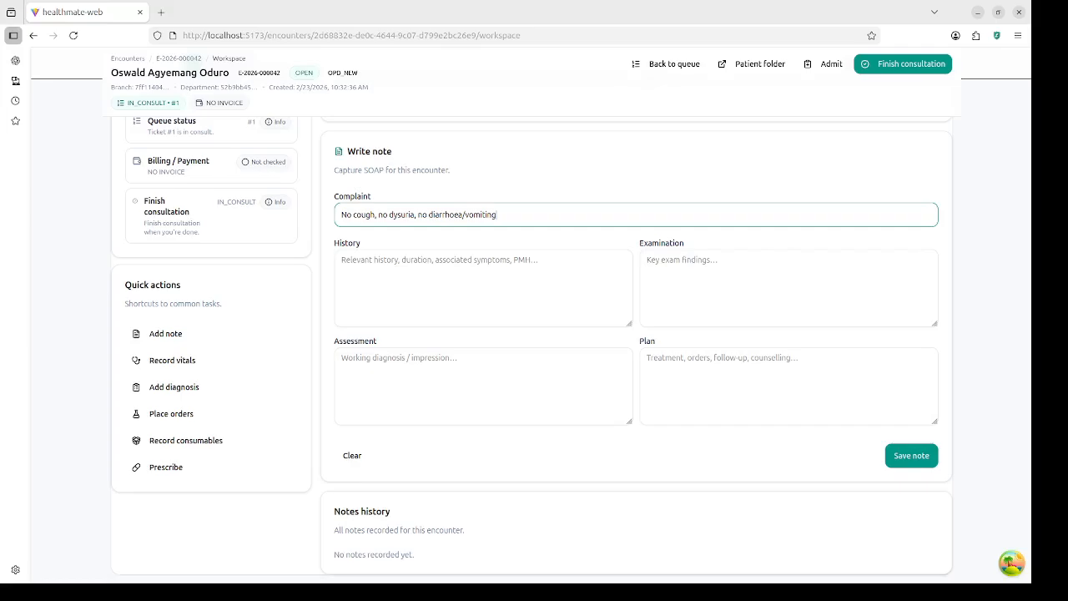
key("ctrl+a")
key("ctrl+c")
key("BackSpace")
key("Tab")
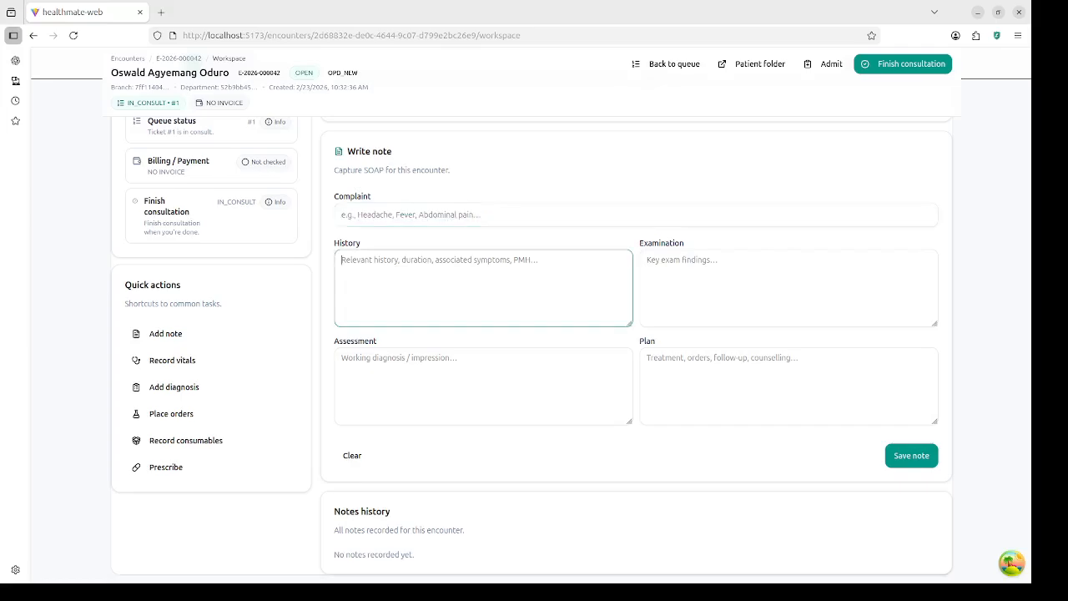
key("ctrl+v")
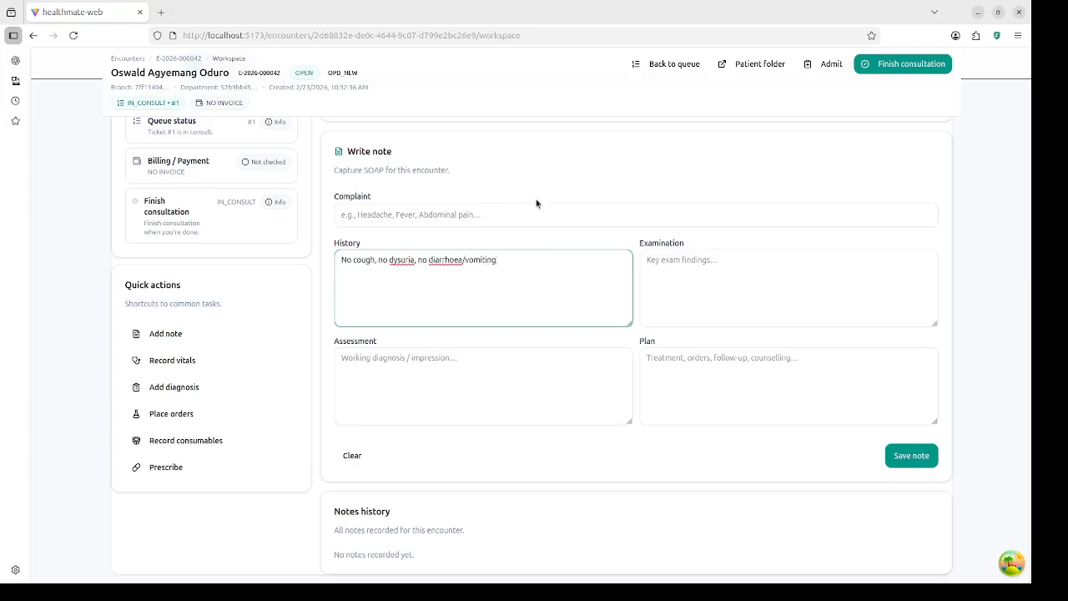
Step: Set complaint 'Fever and body pains for 2 days' and examination 'normal heart sounds, clear chest'
left_click(497, 216)
type("F")
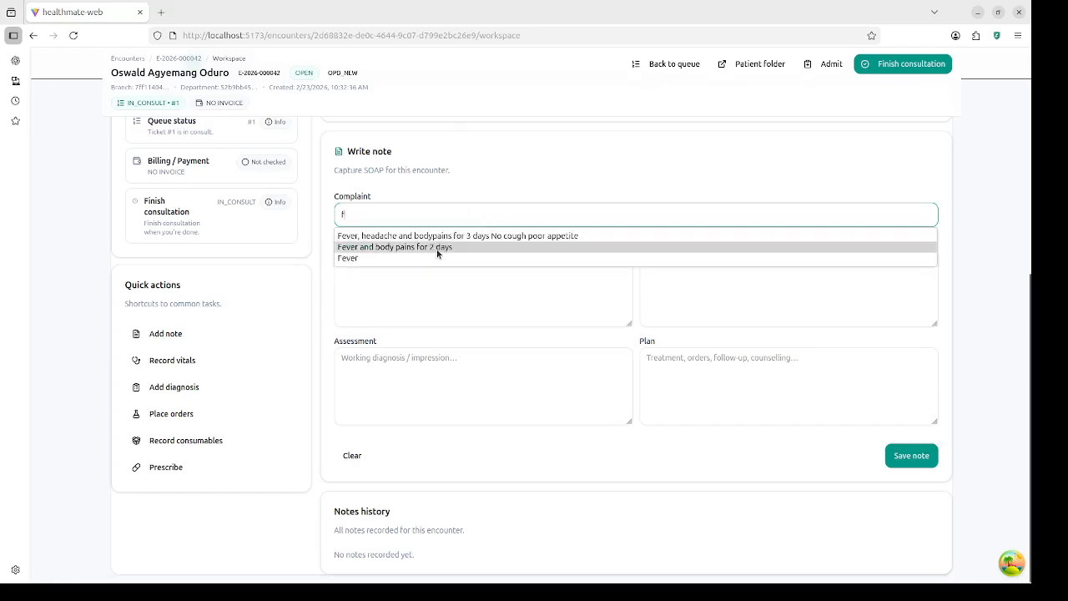
left_click(437, 248)
left_click(699, 288)
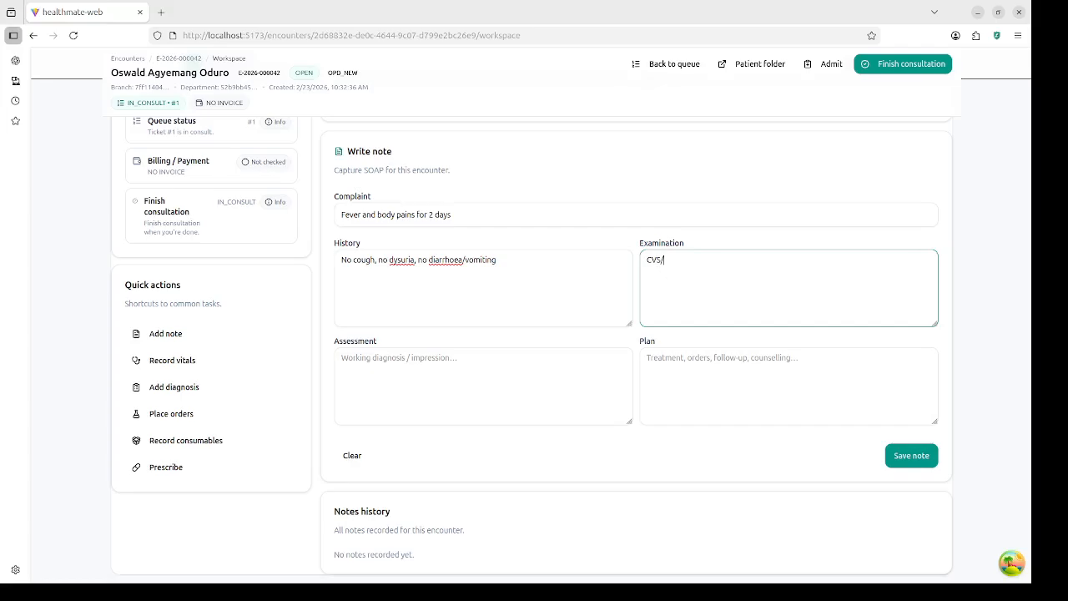
type("Resp: normal heart soung")
type("s, clear")
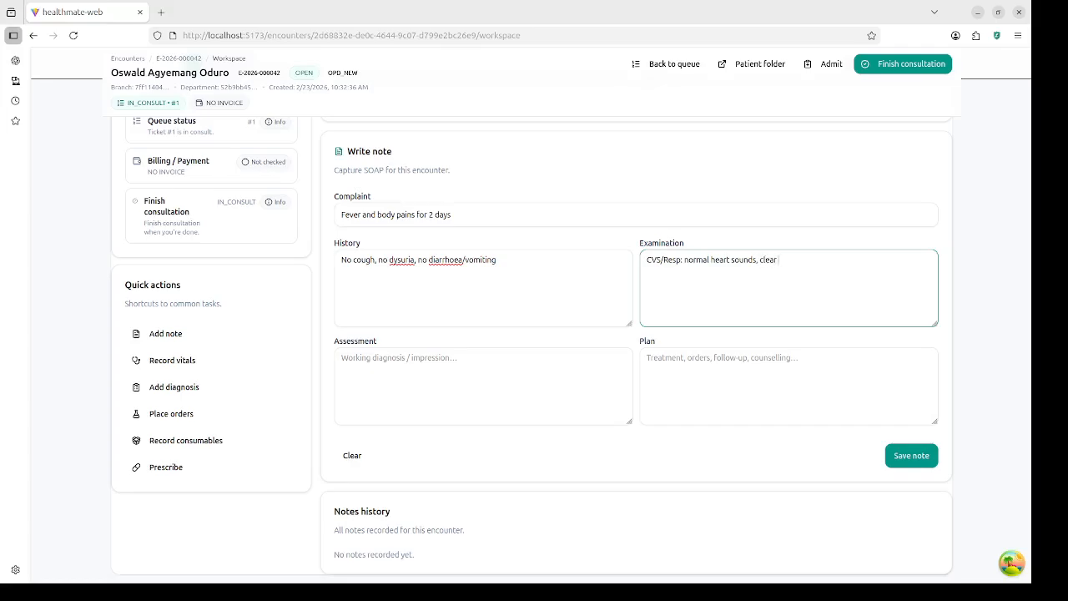
type(" chea")
Step: Enter assessment 'Likely uncomplicated malaria' and an FBC plan, then save the note
left_click(513, 371)
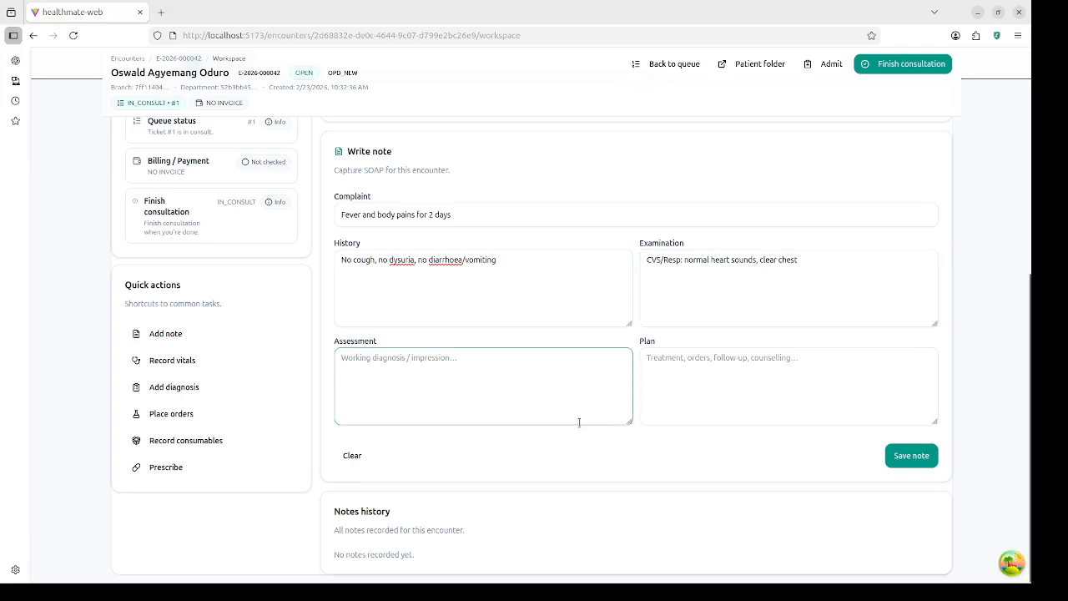
type("Like")
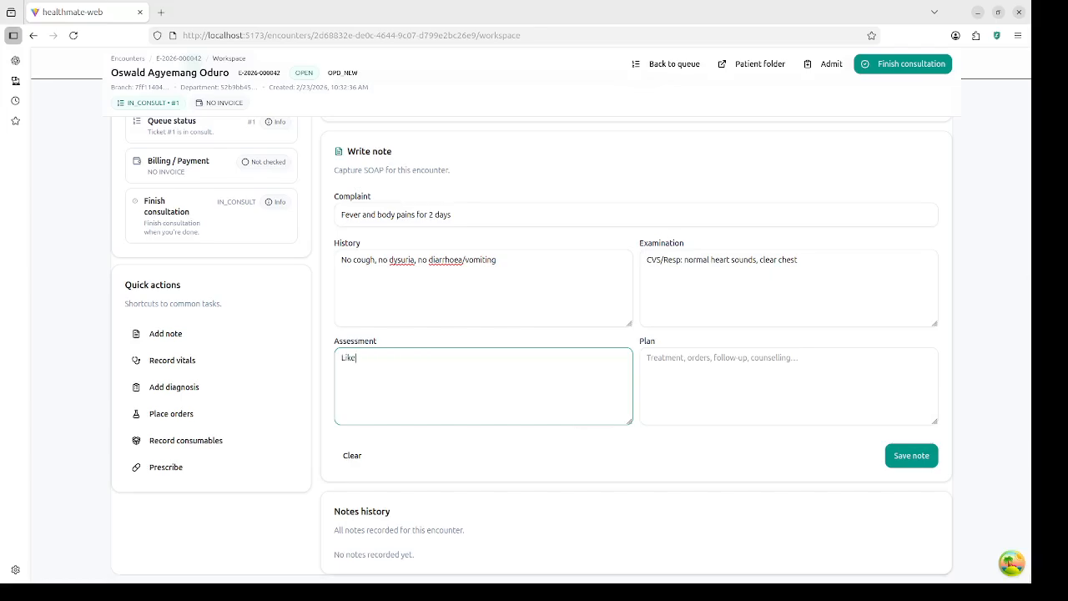
type("ly uncomplicated malaria")
key("Tab")
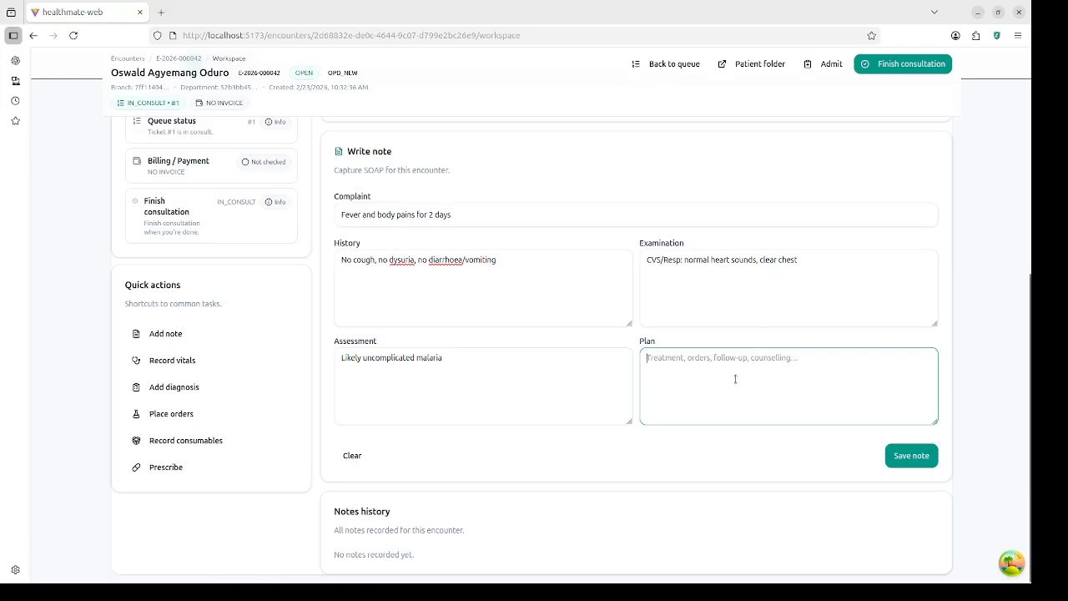
type("FB")
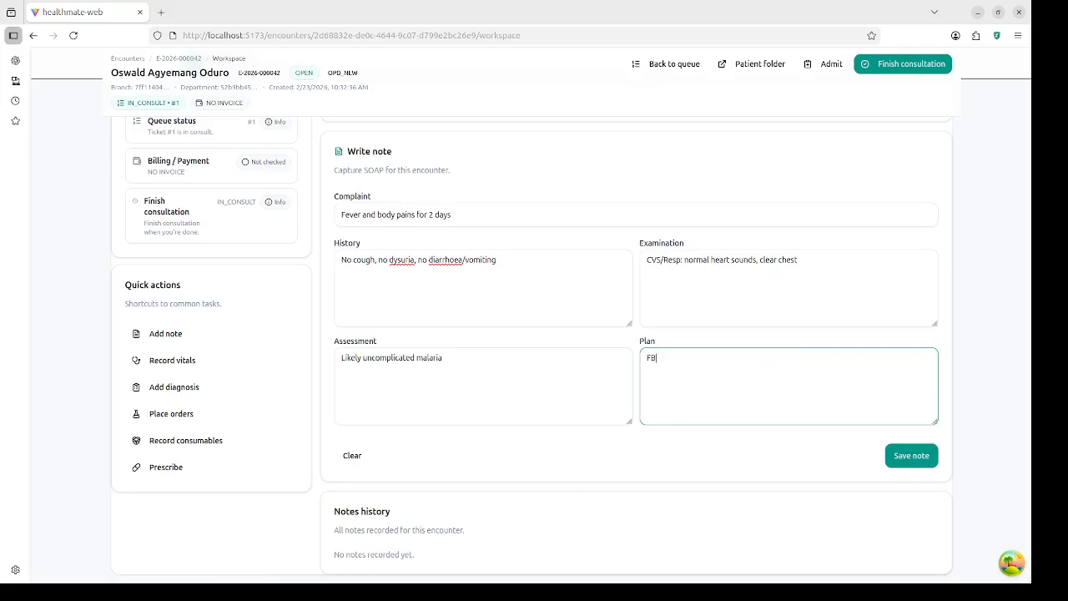
type("C L")
left_click(919, 458)
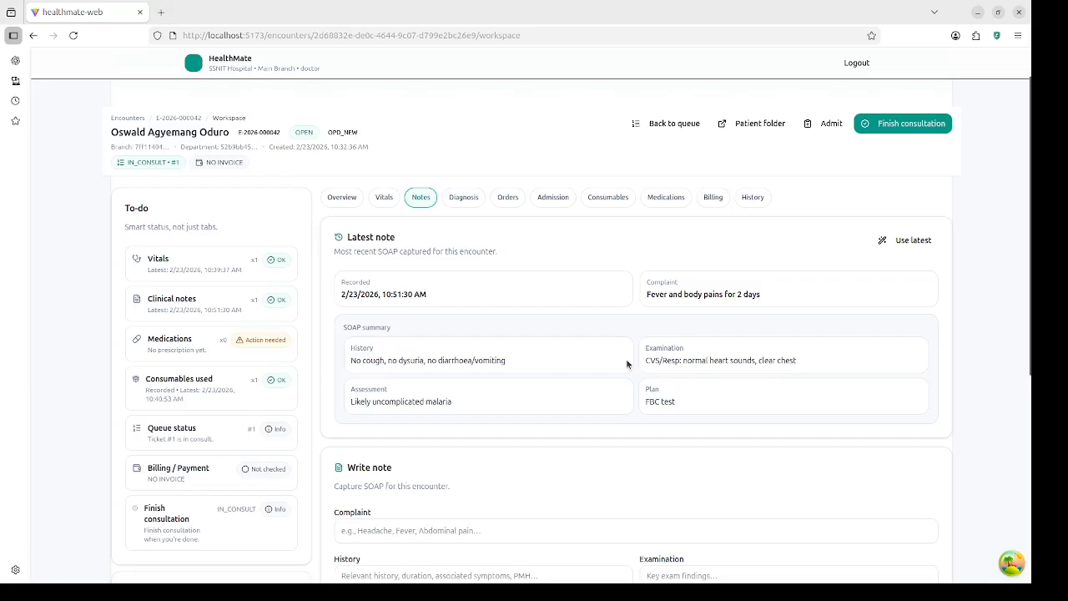
Step: Search 'FBC' under Lab orders and create a Full Blood Count order for the encounter
left_click(511, 198)
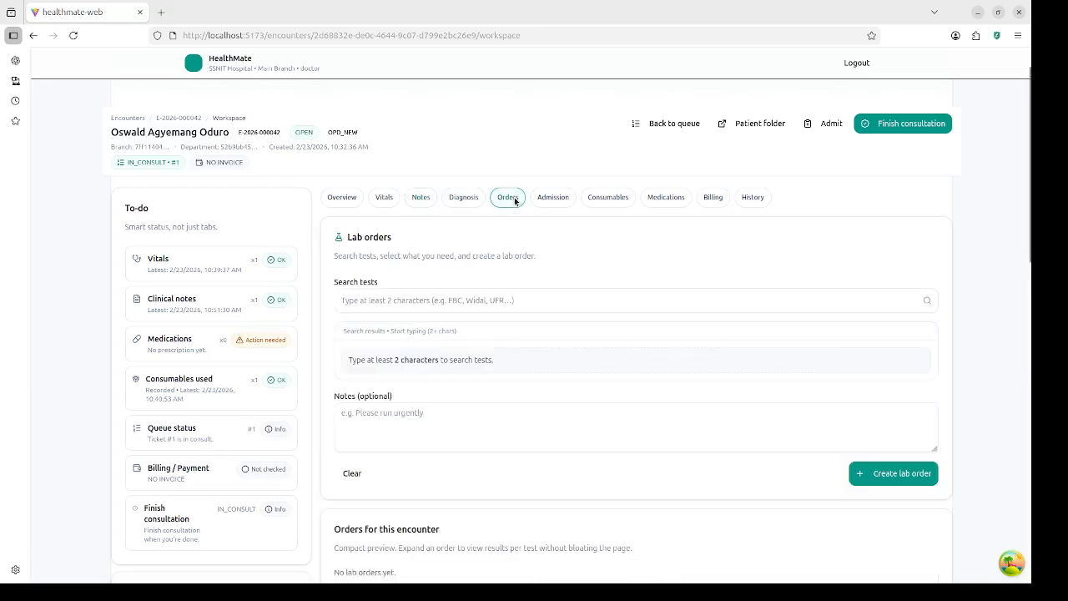
left_click(524, 302)
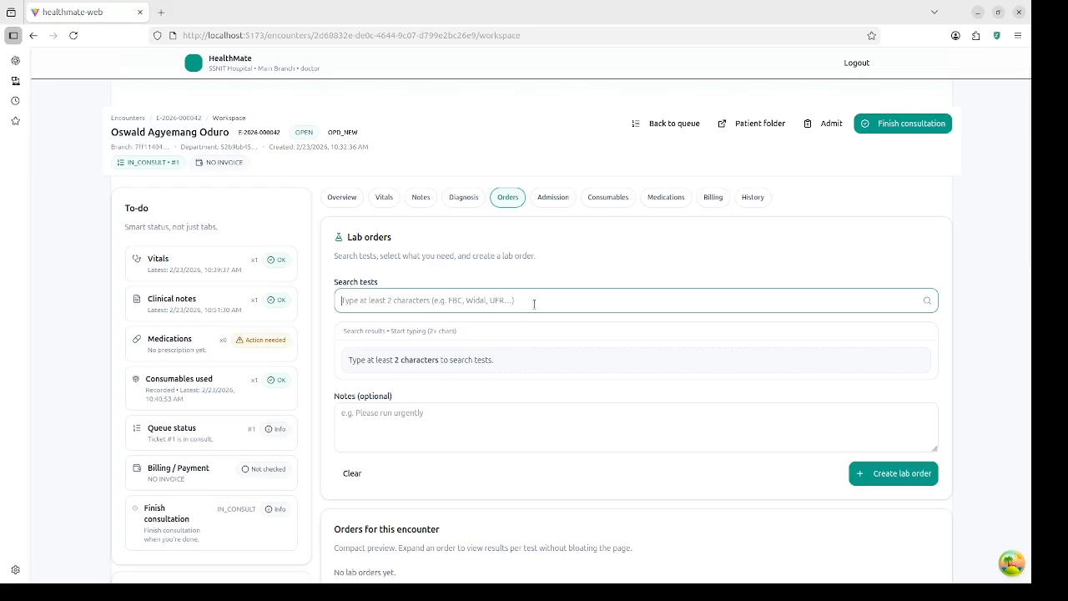
type("F")
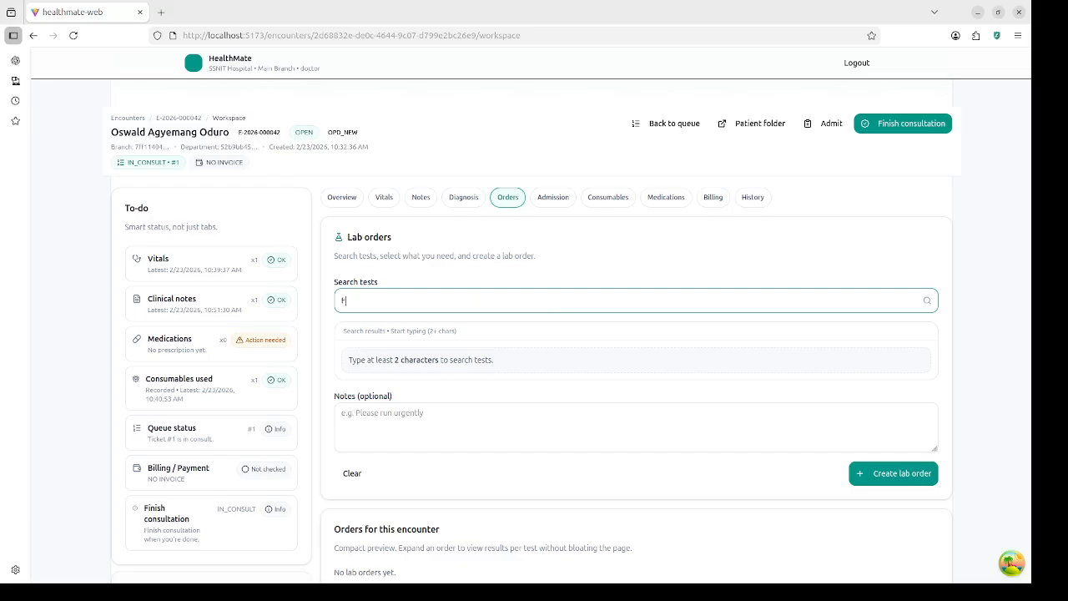
type("BC")
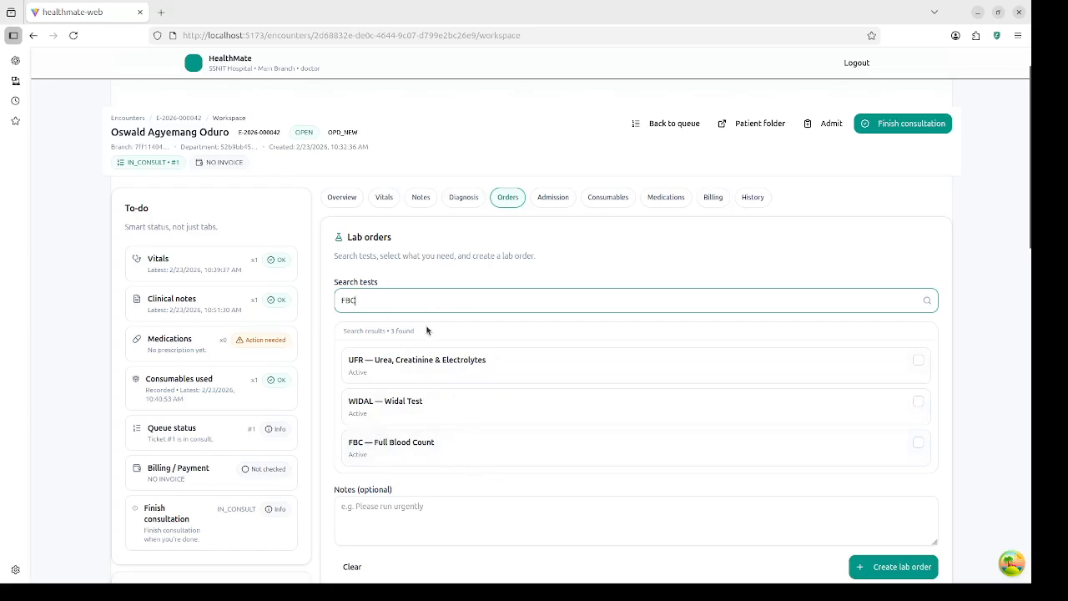
left_click(410, 450)
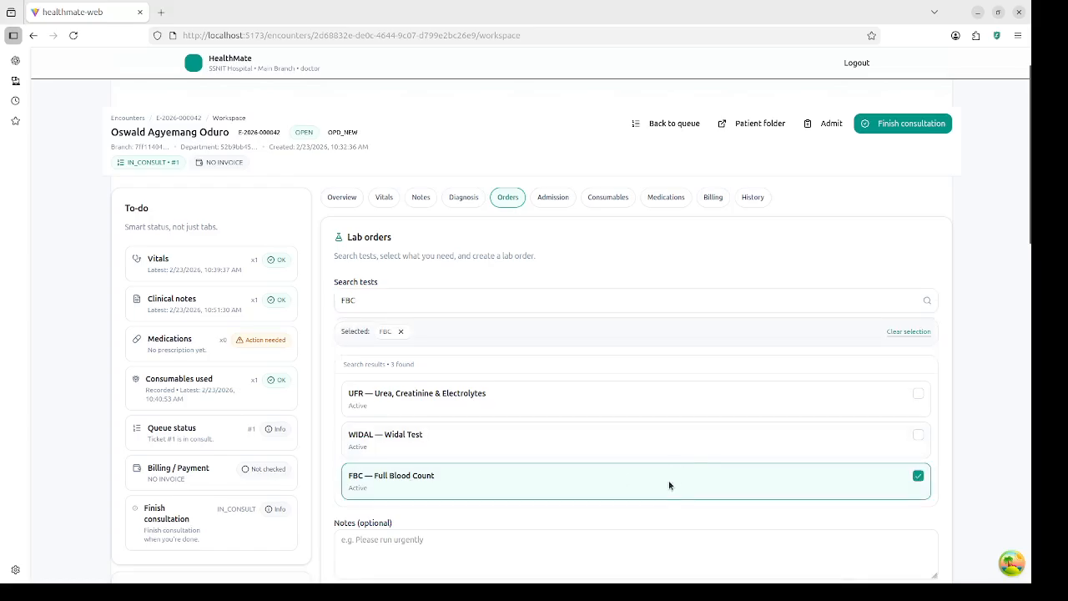
scroll(692, 511, "down", 4)
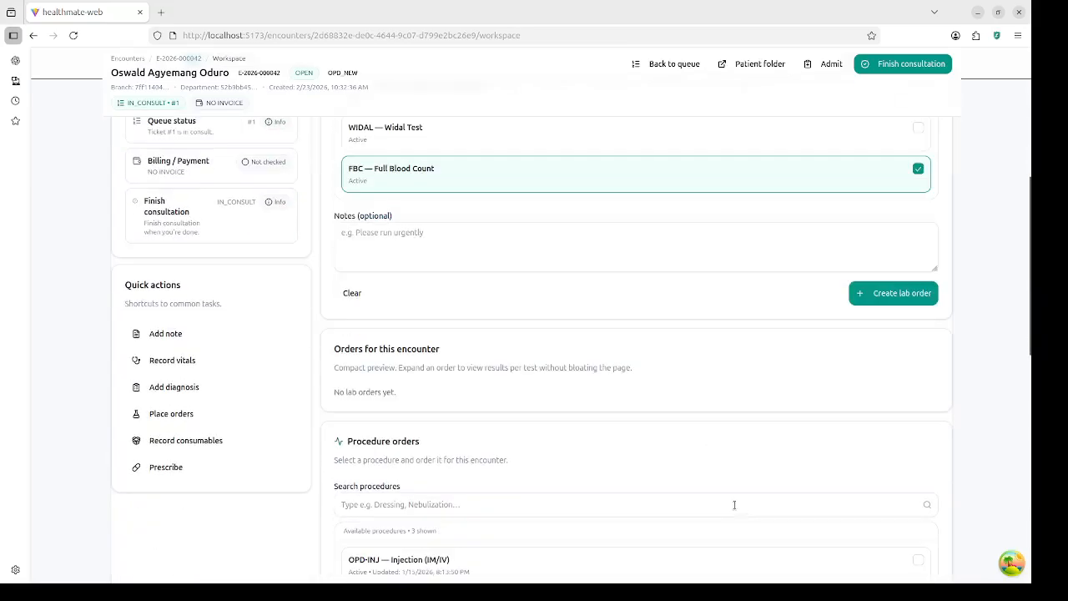
left_click(900, 296)
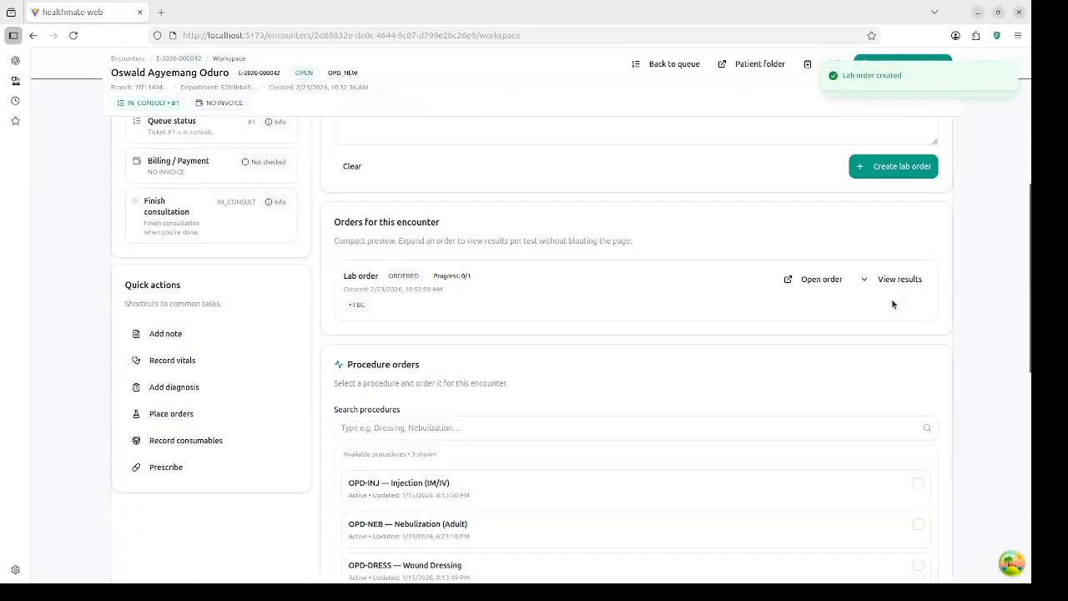
scroll(646, 339, "down", 1)
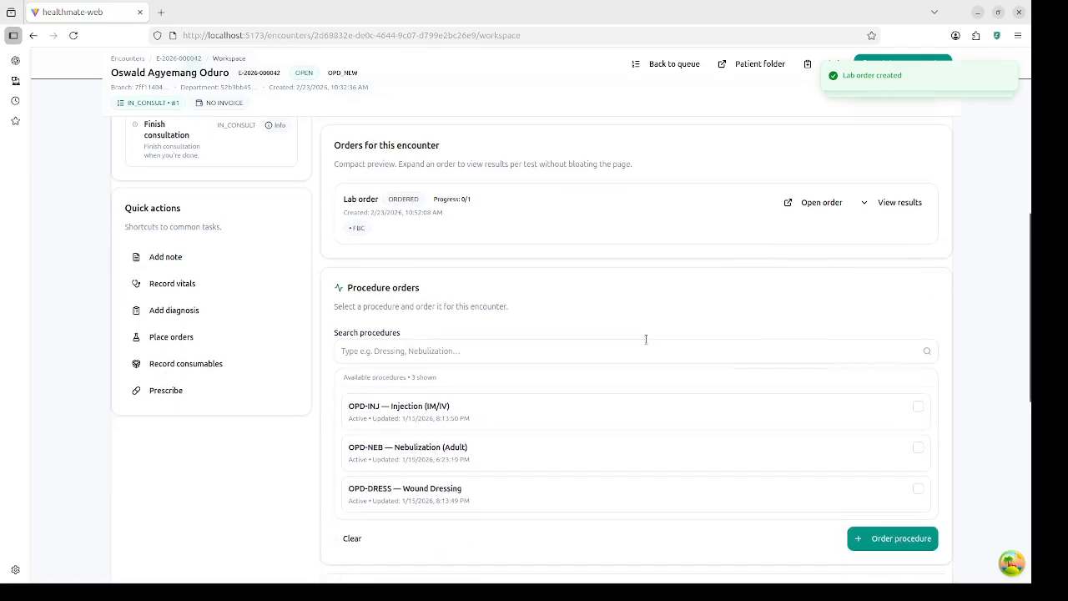
scroll(646, 339, "up", 2)
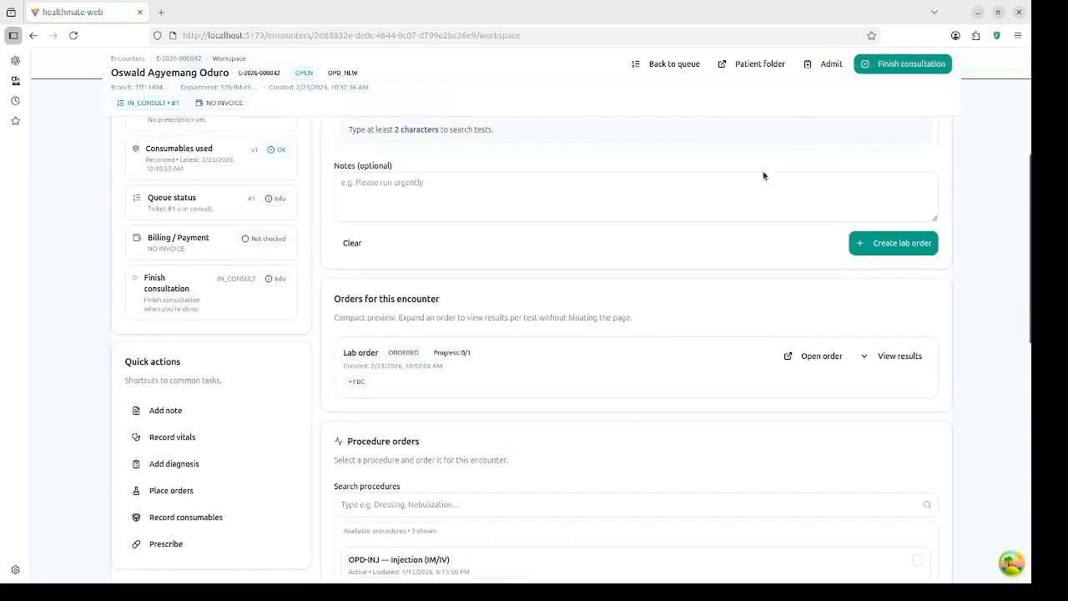
scroll(763, 175, "up", 4)
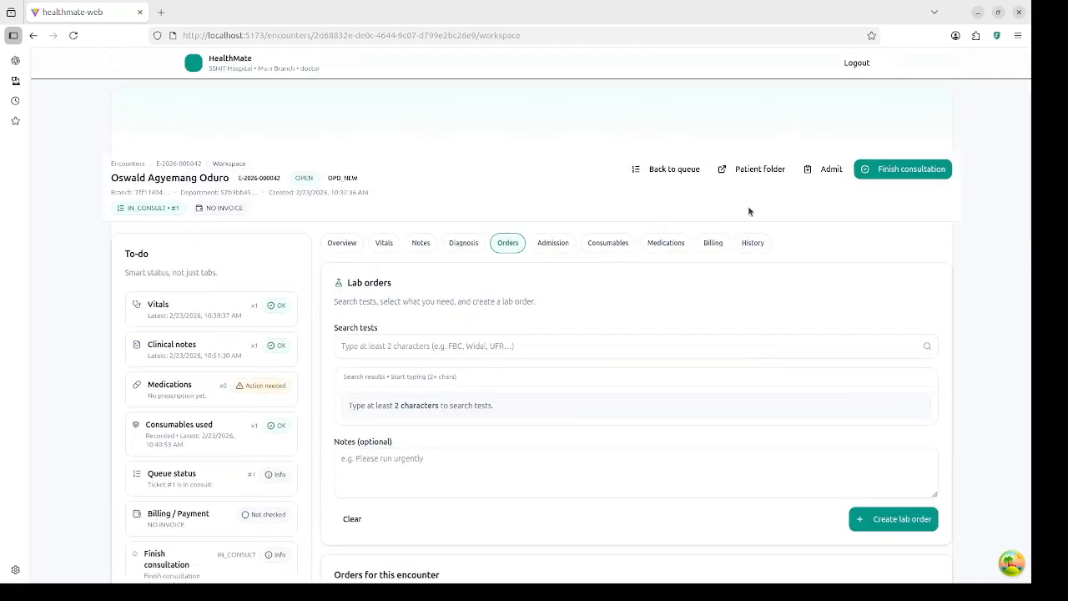
Step: Log out of the doctor account and sign in with the saved labtech login
left_click(855, 69)
left_click(573, 207)
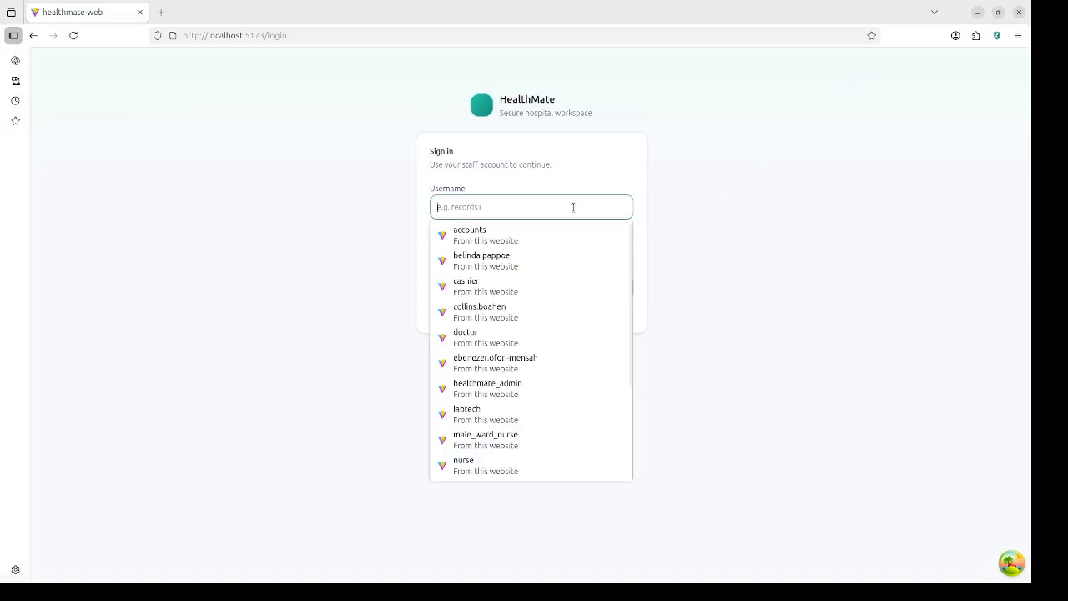
type("lab")
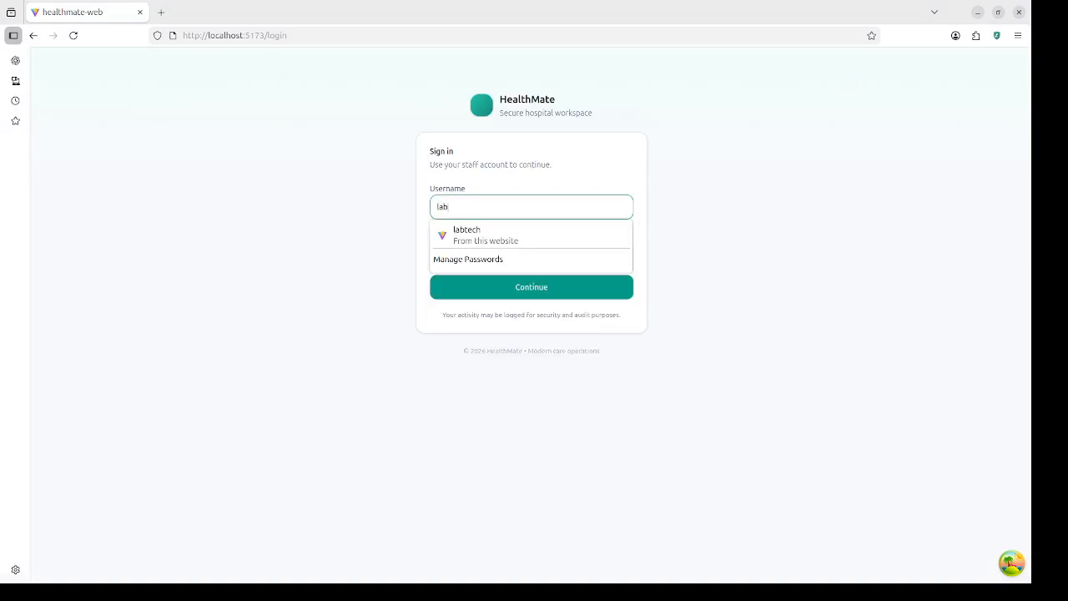
left_click(529, 235)
left_click(540, 283)
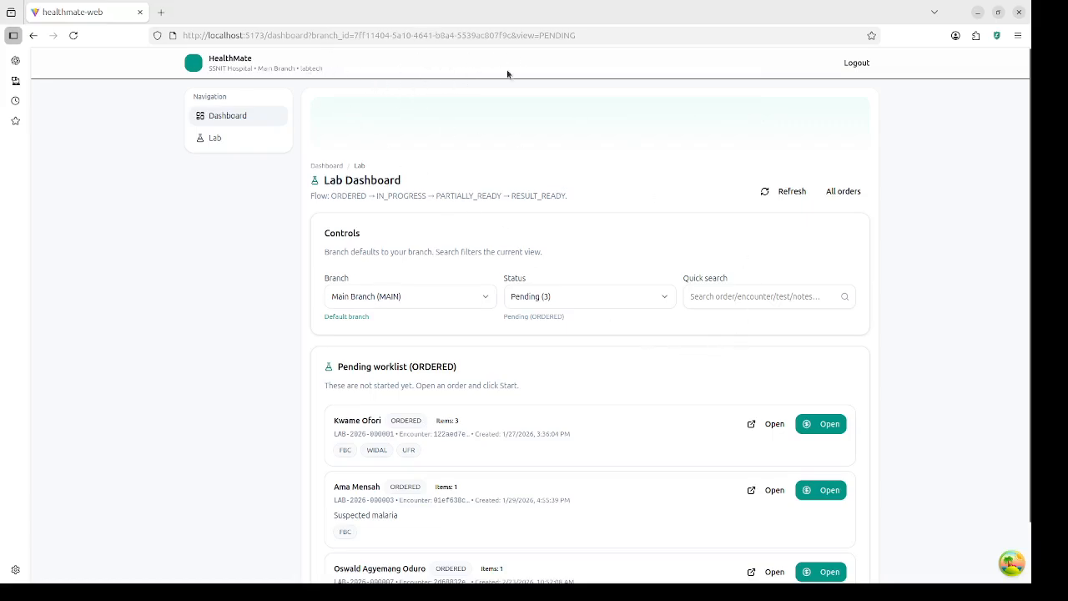
Step: Open the third pending order, the new FBC order, from the lab worklist
scroll(501, 425, "down", 2)
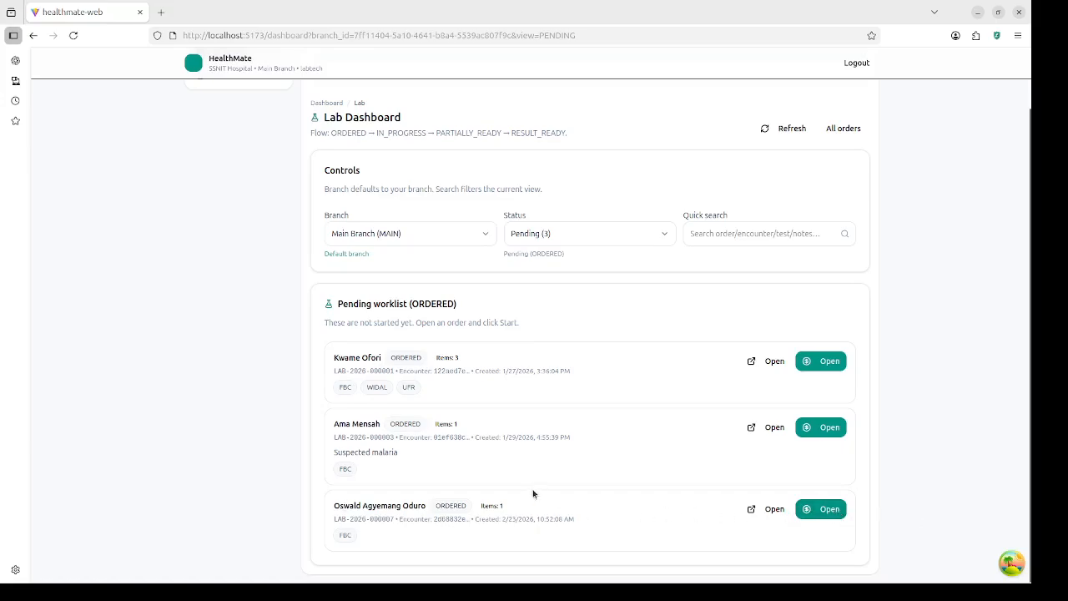
left_click(824, 512)
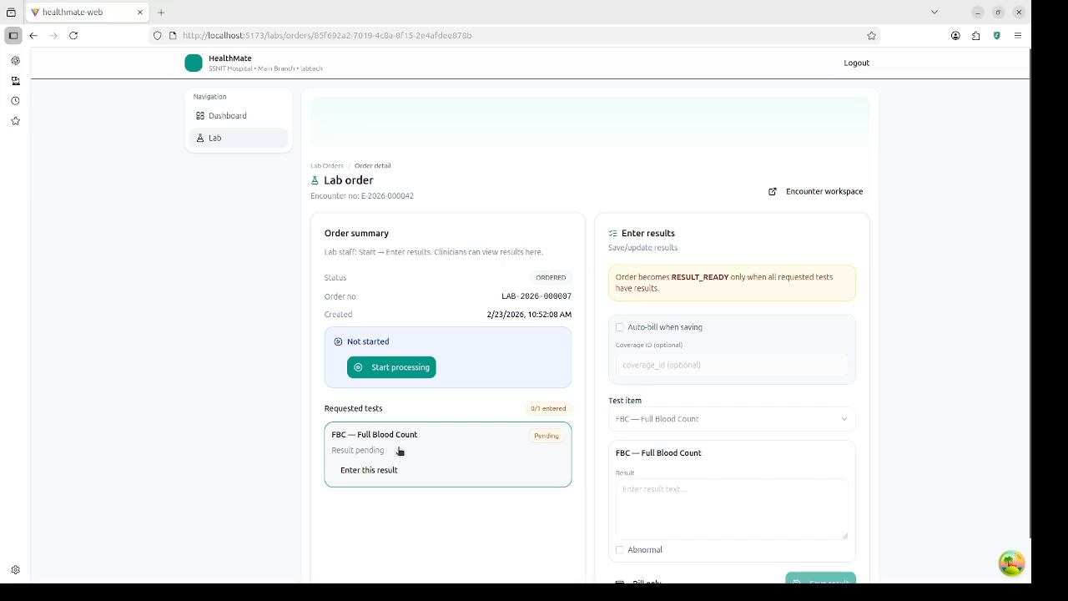
Step: Attempt to start processing the FBC order, which shows a 60.00 payment-required notice
left_click(402, 368)
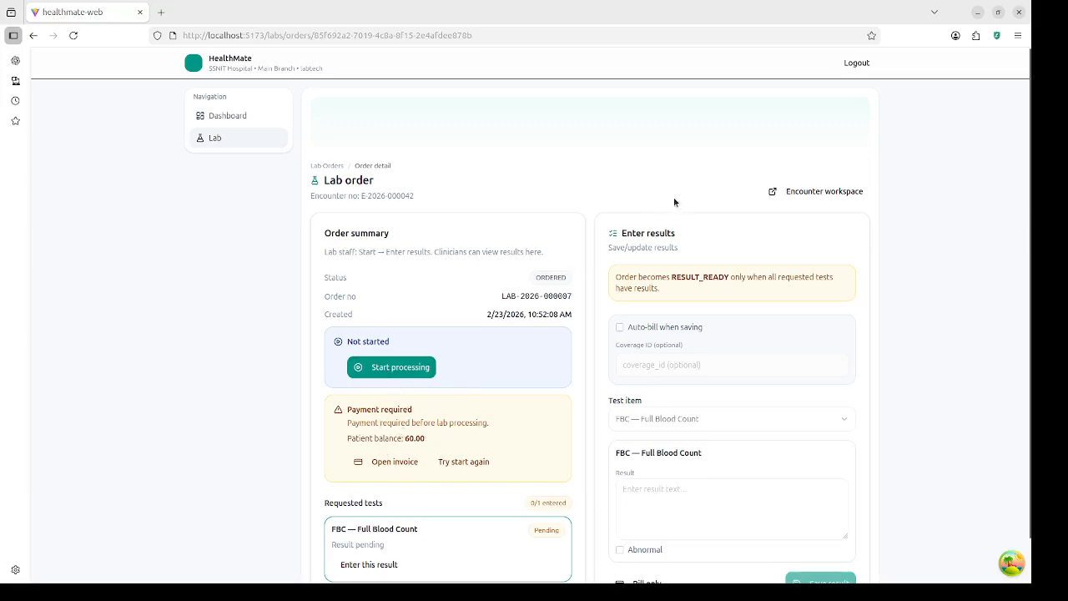
Step: Log out of the lab technician account and sign in with the saved cashier login
left_click(857, 64)
left_click(586, 208)
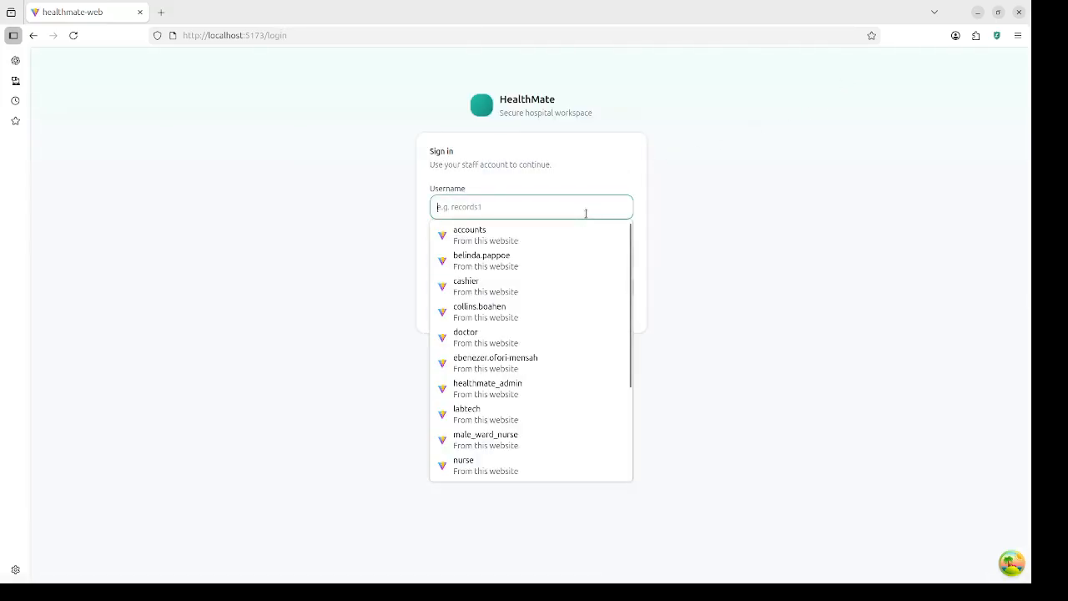
type("c")
left_click(546, 238)
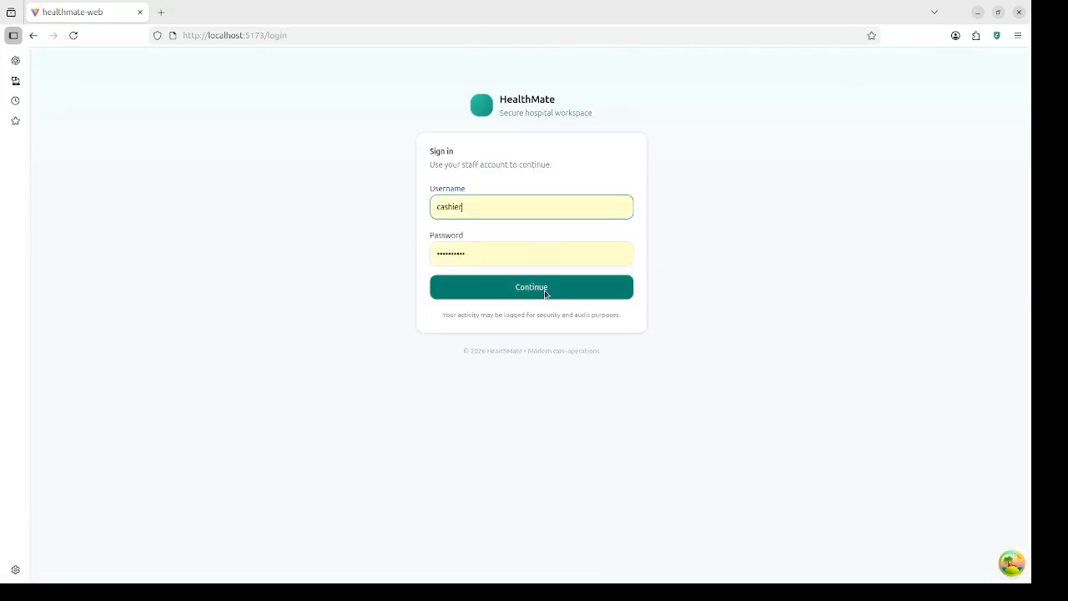
left_click(544, 288)
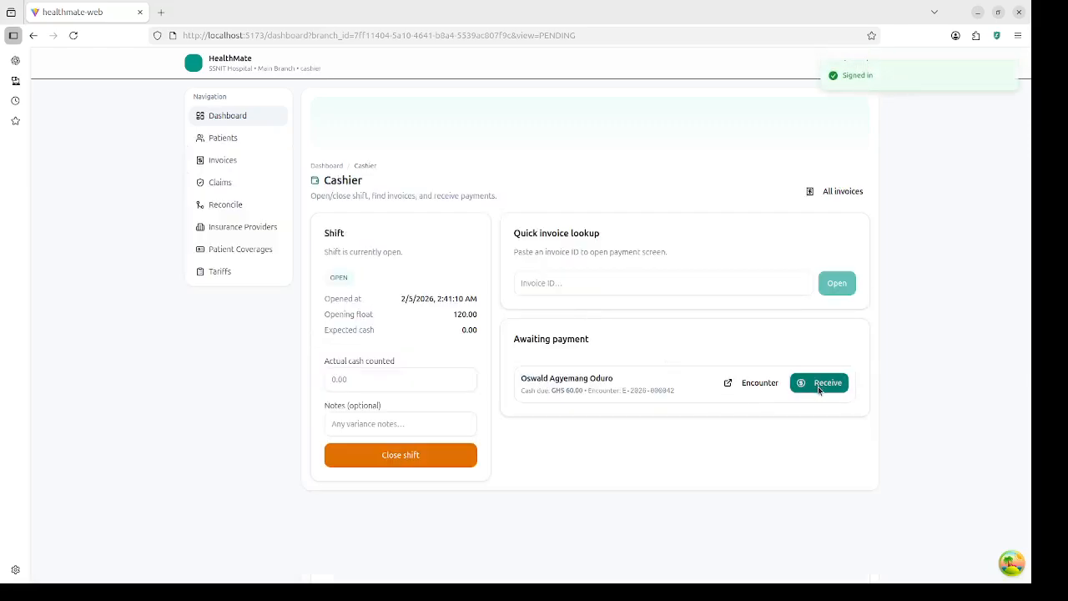
Step: Record the GHS 60.00 cash payment on the patient's awaiting-payment invoice
left_click(817, 384)
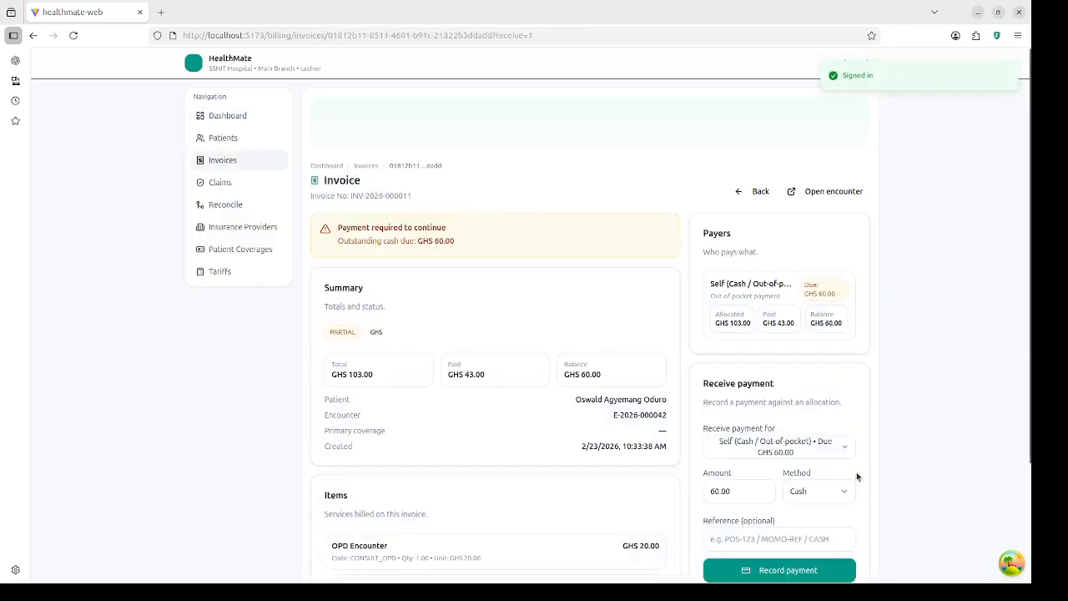
scroll(799, 494, "down", 2)
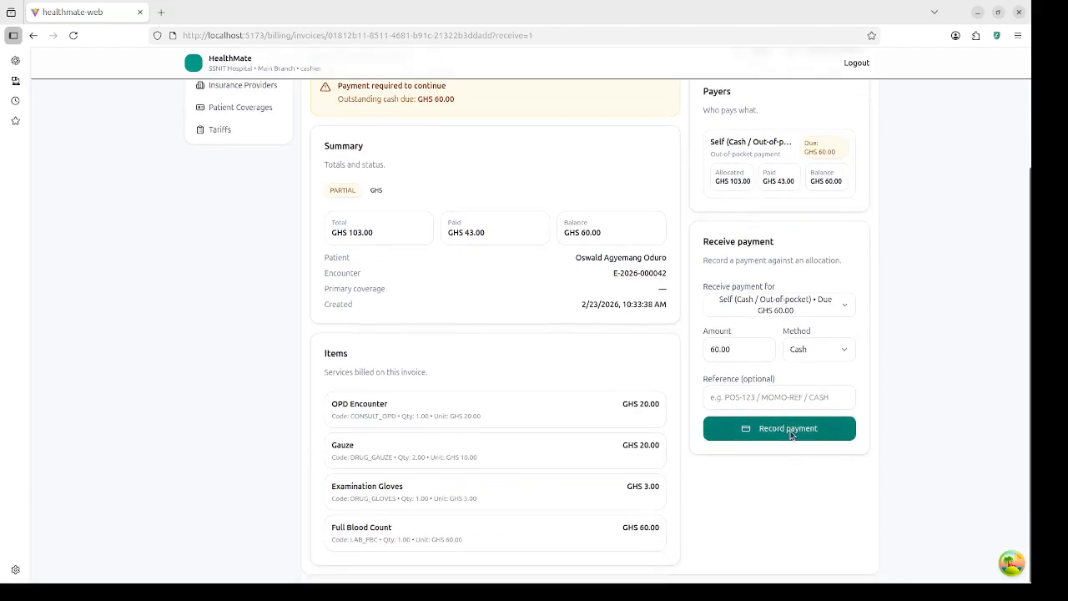
left_click(789, 431)
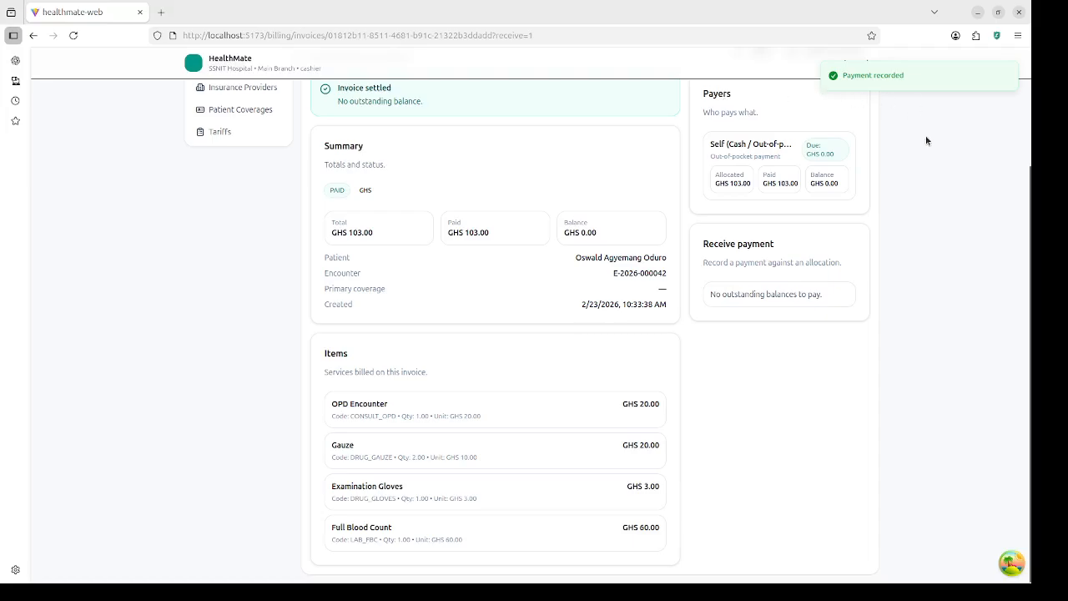
Step: Log out of the cashier account and sign in with the saved labtech login
left_click(862, 66)
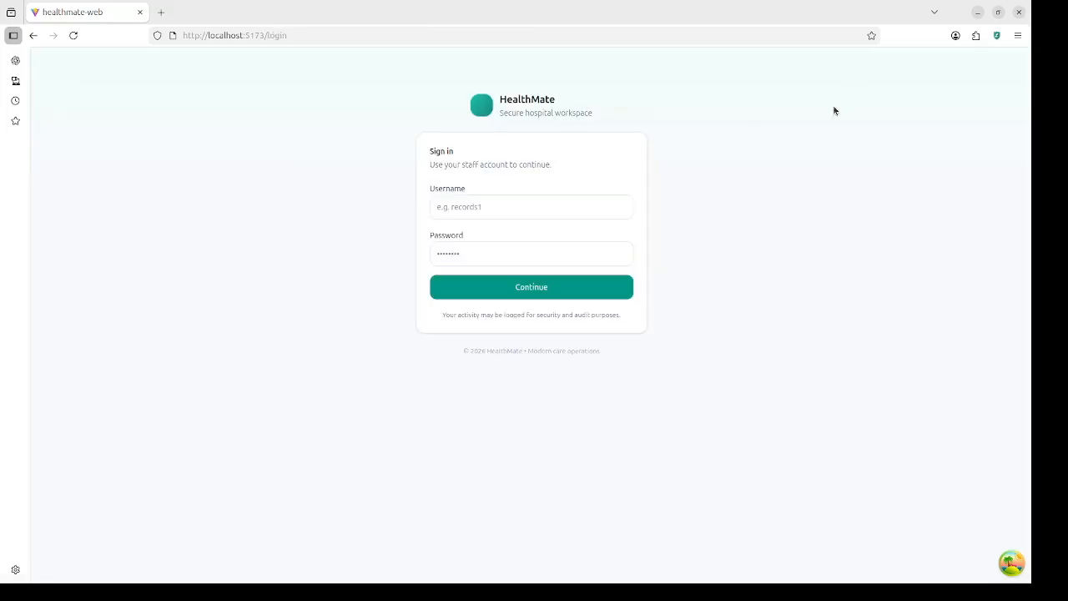
left_click(541, 207)
type("l")
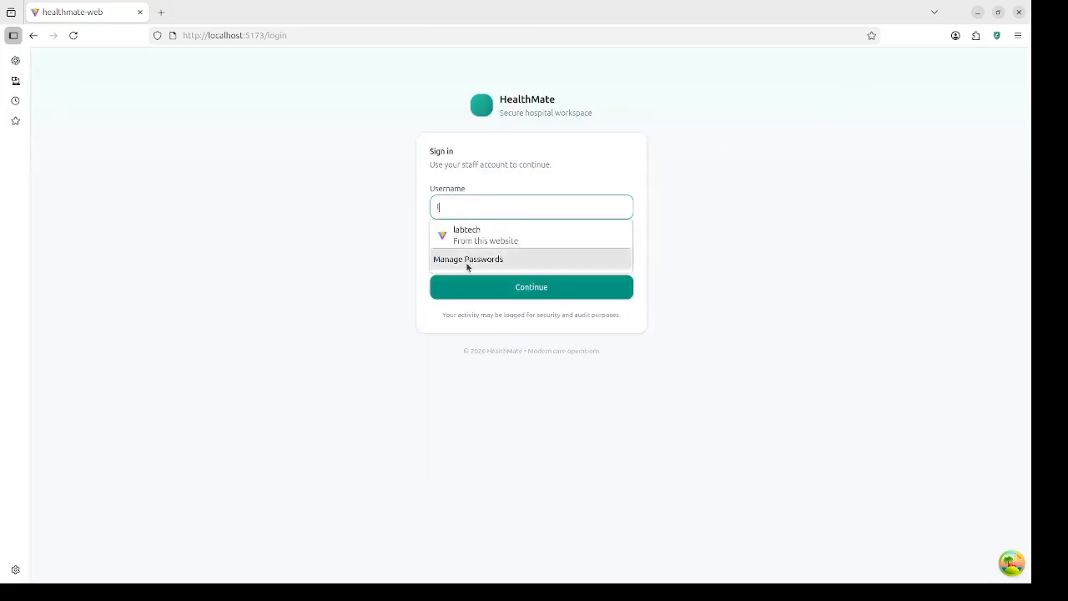
left_click(475, 241)
left_click(483, 280)
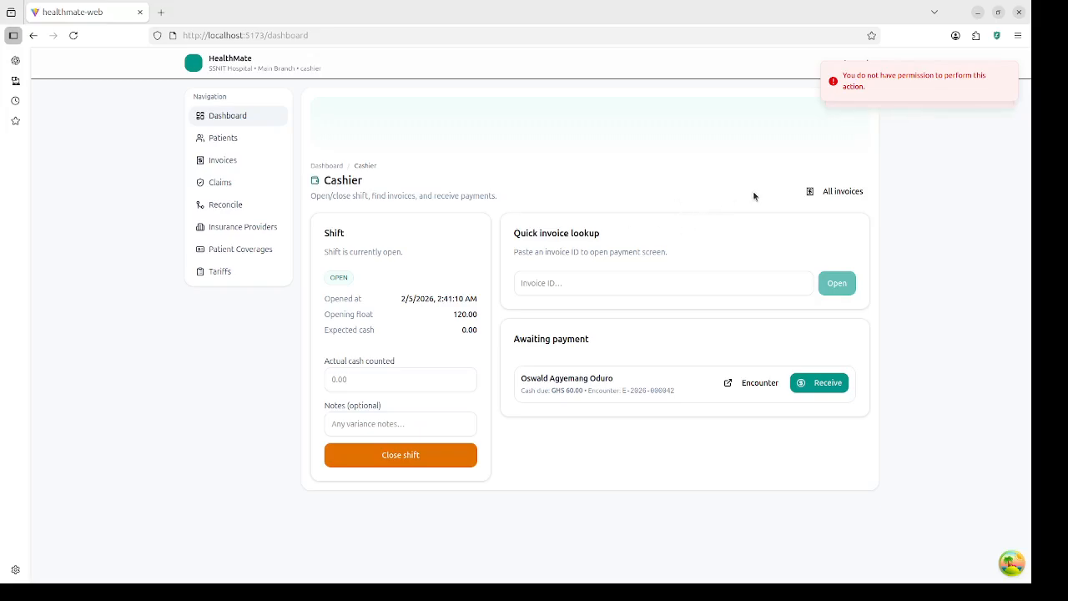
Step: Reload the Lab Dashboard and open the third-row pending FBC order
key("ctrl+r")
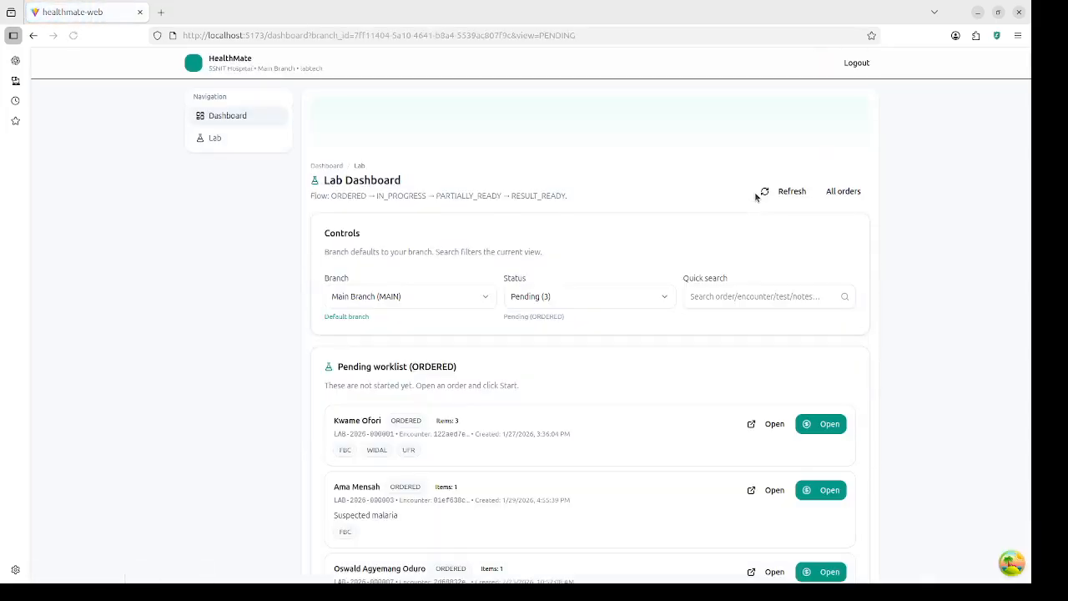
scroll(478, 445, "down", 1)
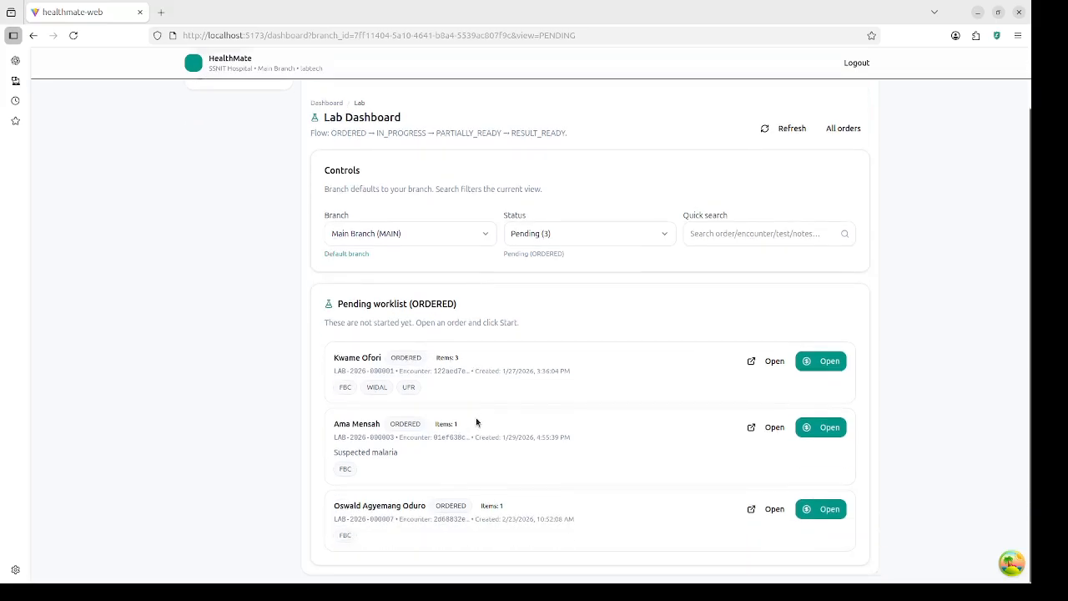
left_click(824, 511)
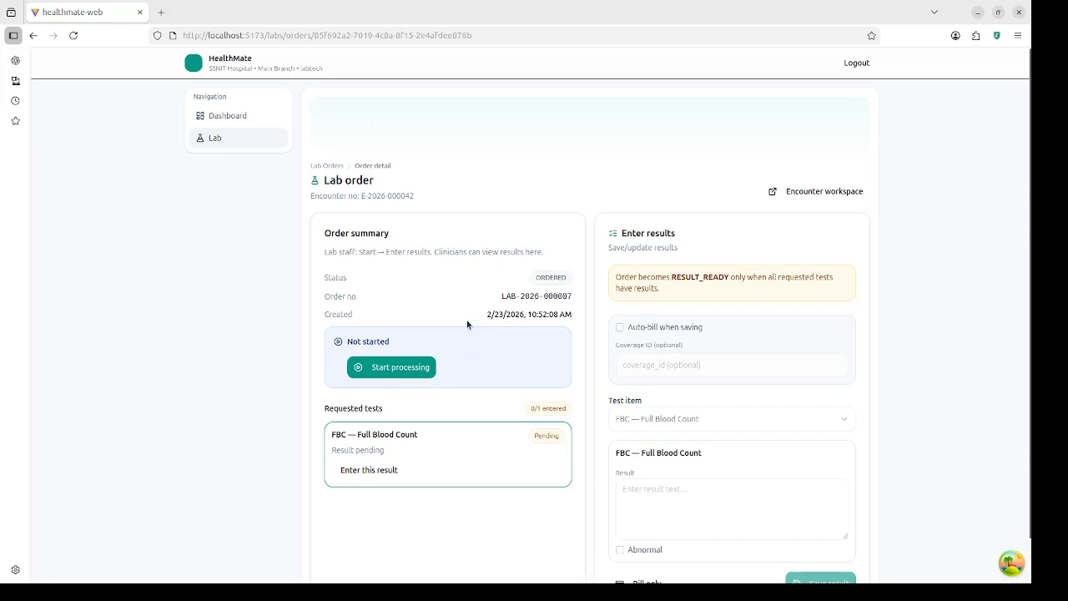
Step: Start processing the FBC order, keeping FBC as the result's test item
left_click(388, 367)
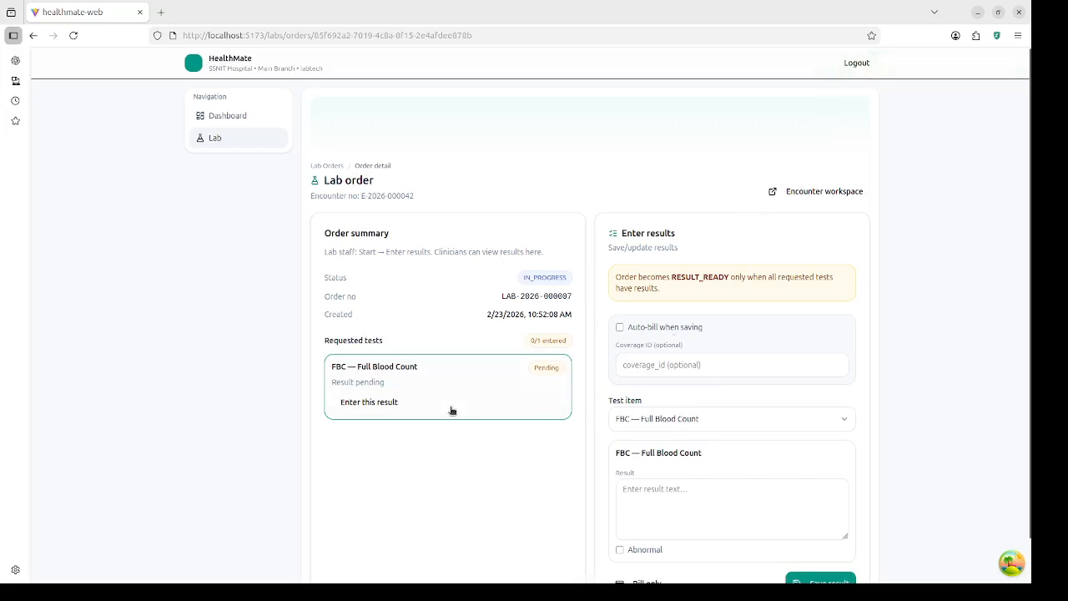
scroll(708, 434, "down", 1)
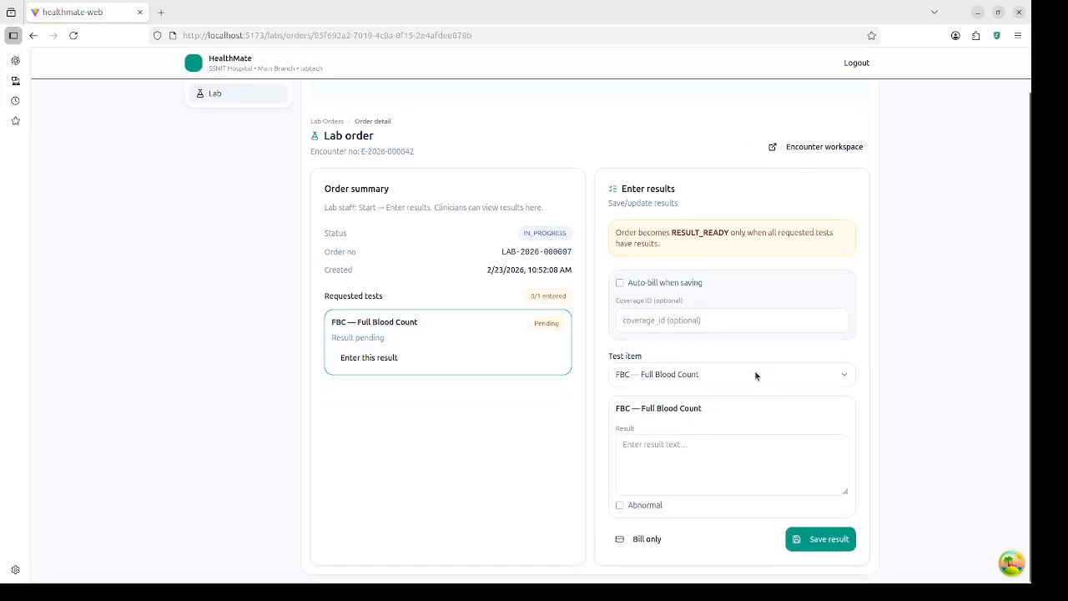
left_click(755, 376)
left_click(730, 420)
Step: Save FBC results WBC 6.2, RBC 4.75, Platelets 260, then log out
left_click(717, 453)
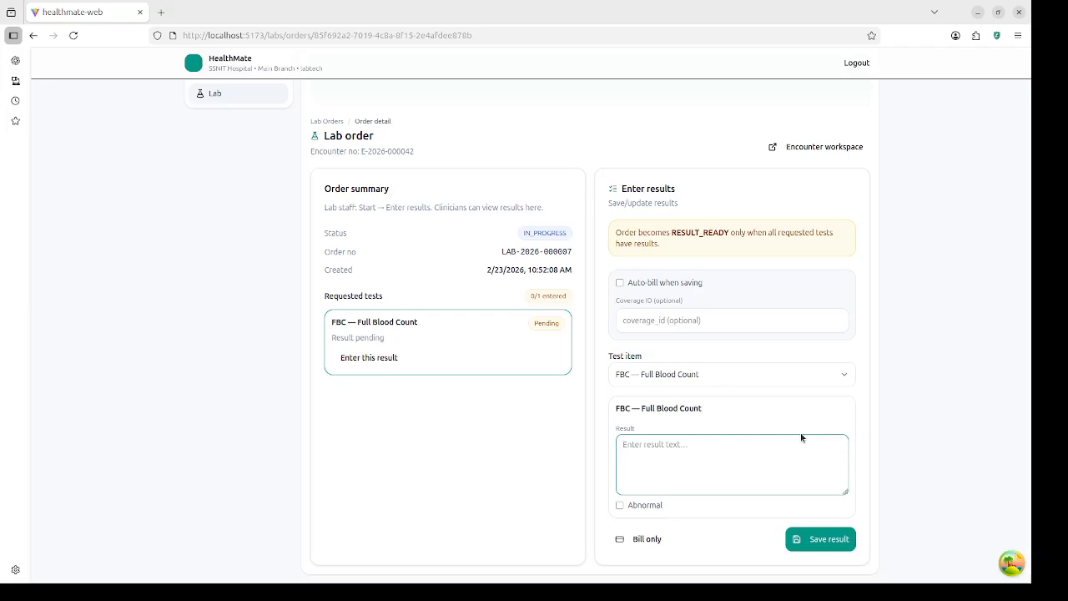
type("WBC: 6.2")
key("Return")
type("RBC")
type(":")
type(" 4.75 ")
type("Platelets")
type(": ")
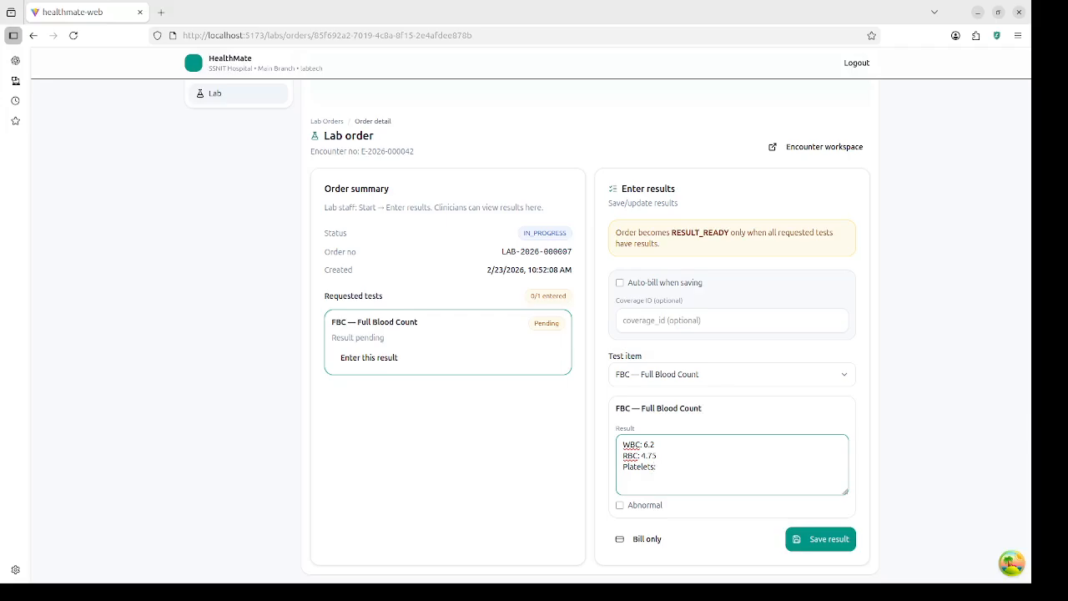
type("260")
left_click(831, 540)
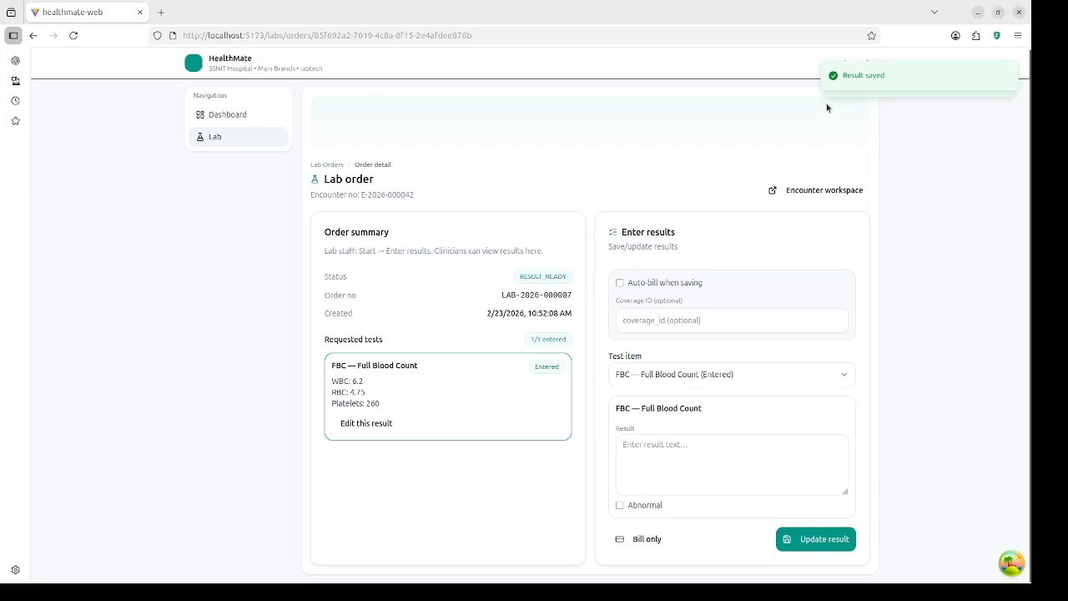
left_click(857, 64)
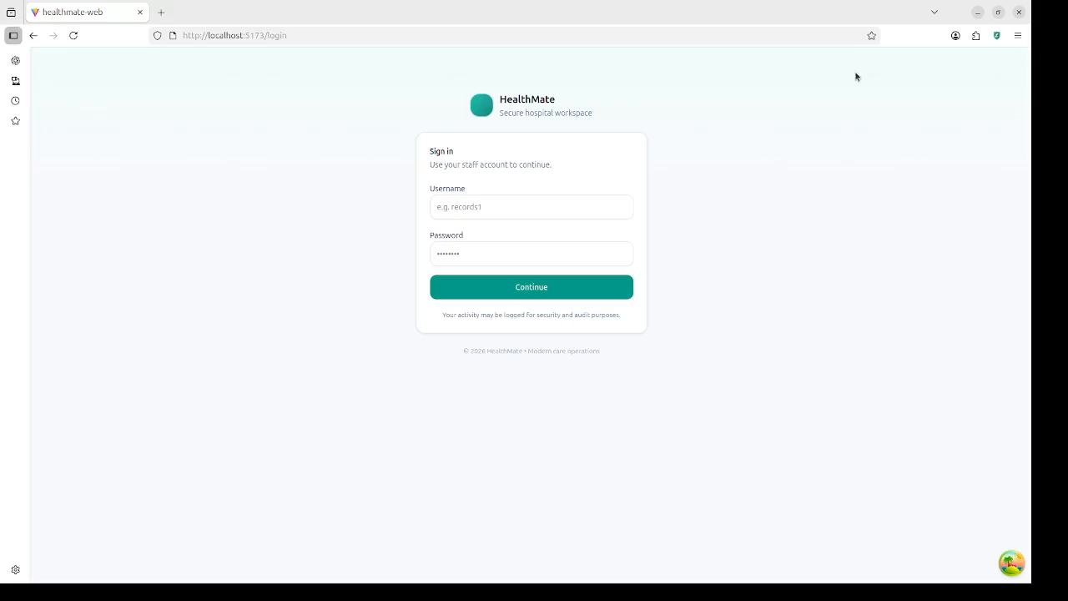
Step: Sign in with the saved doctor login suggested after typing 'd' in Username
left_click(547, 202)
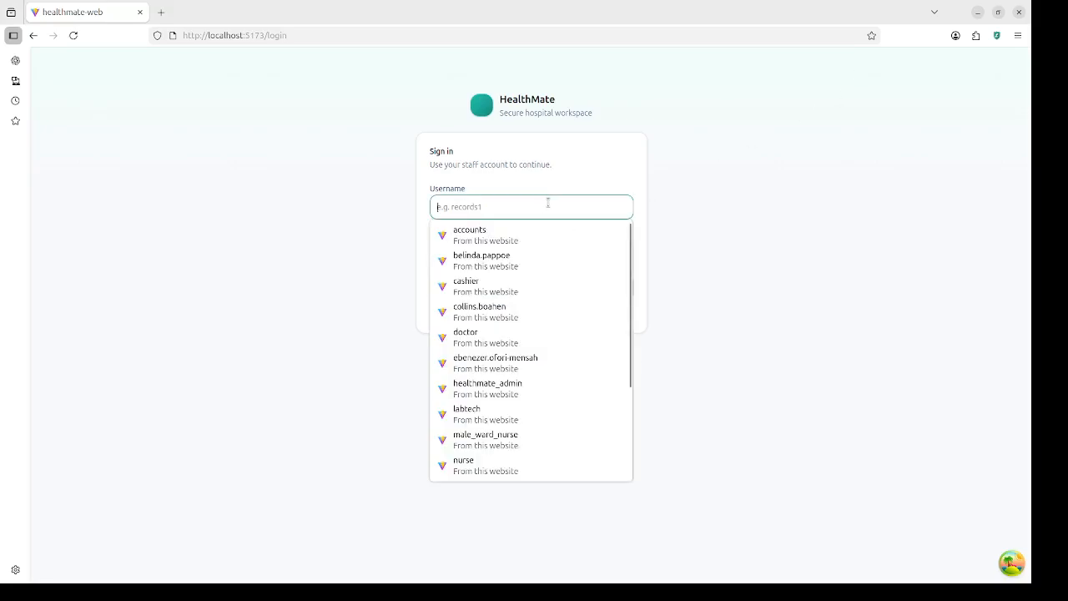
type("d")
left_click(544, 237)
left_click(499, 285)
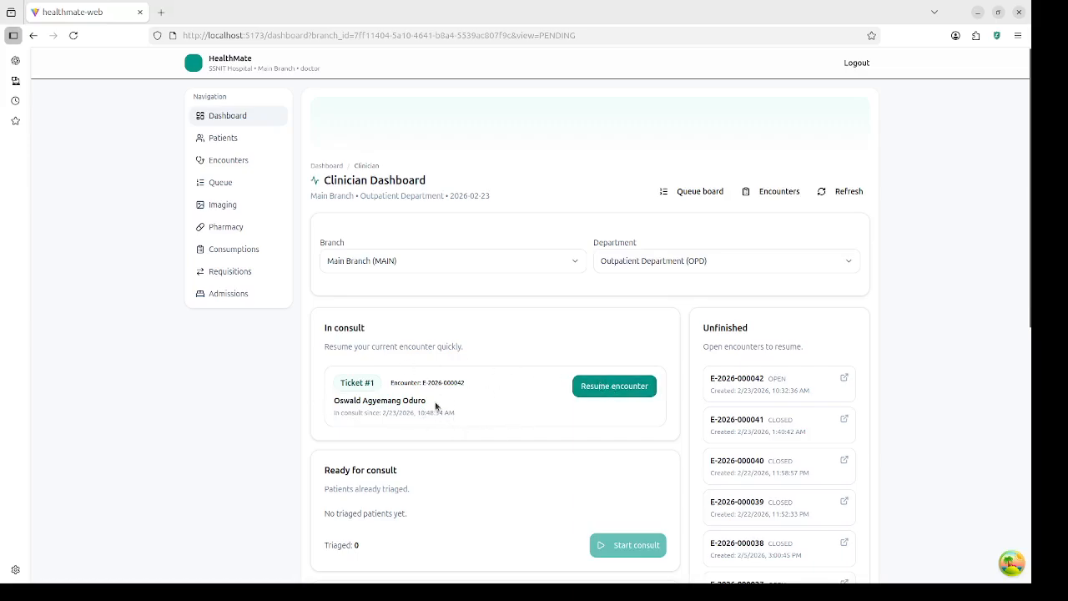
Step: Resume the patient's open encounter and switch to its Orders tab
left_click(611, 389)
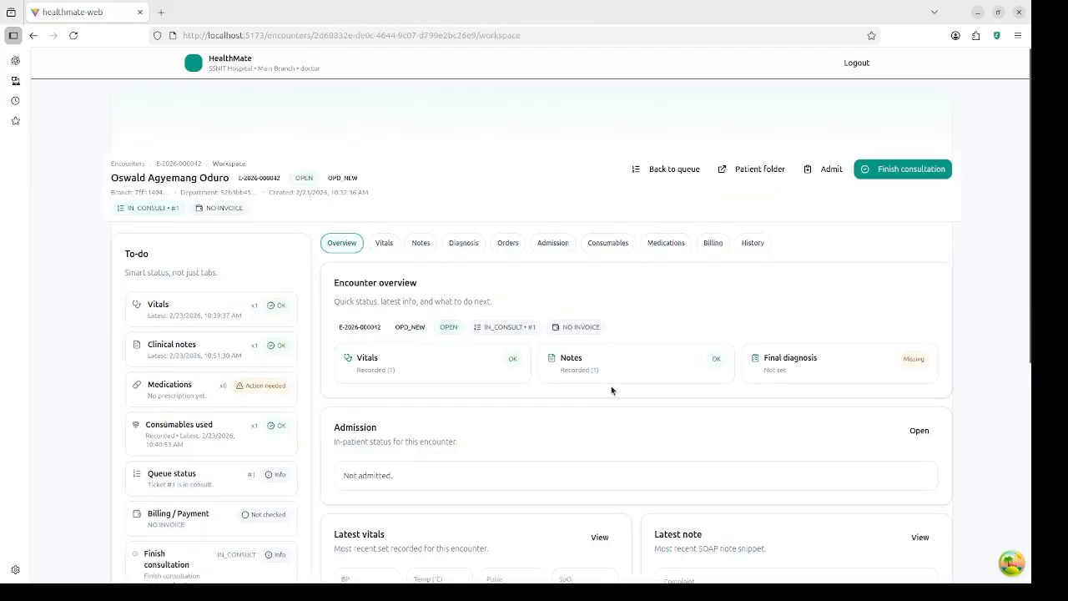
scroll(636, 437, "down", 3)
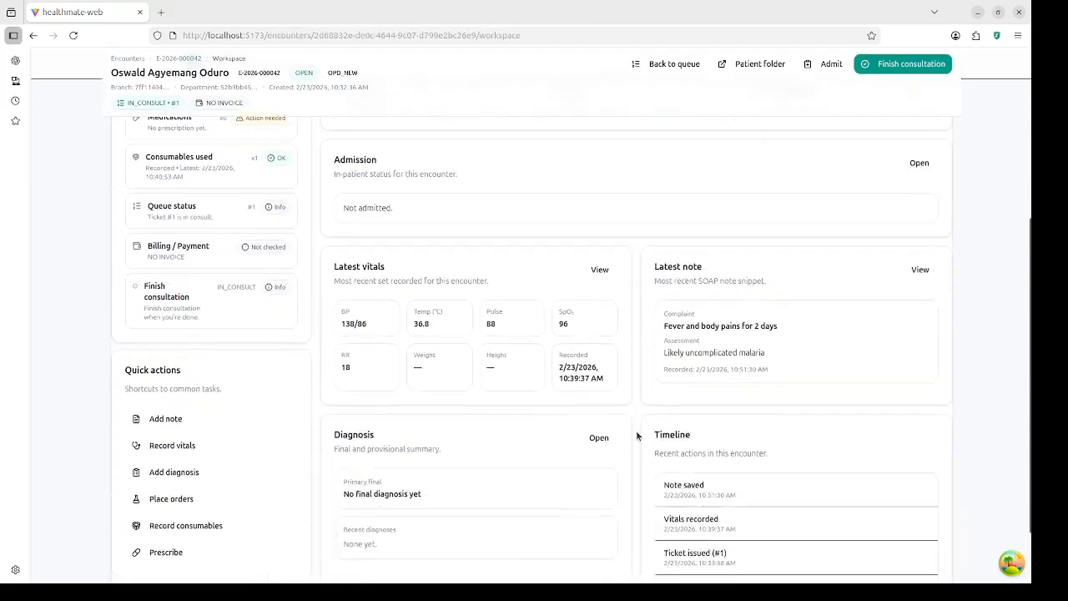
scroll(637, 436, "down", 1)
scroll(634, 431, "up", 5)
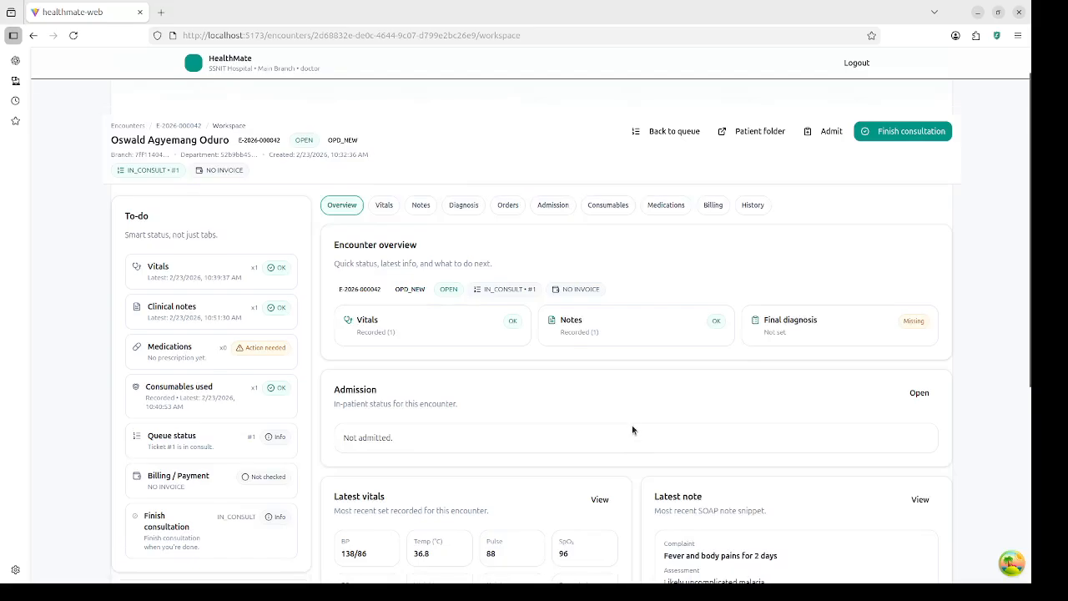
left_click(508, 205)
scroll(588, 376, "down", 5)
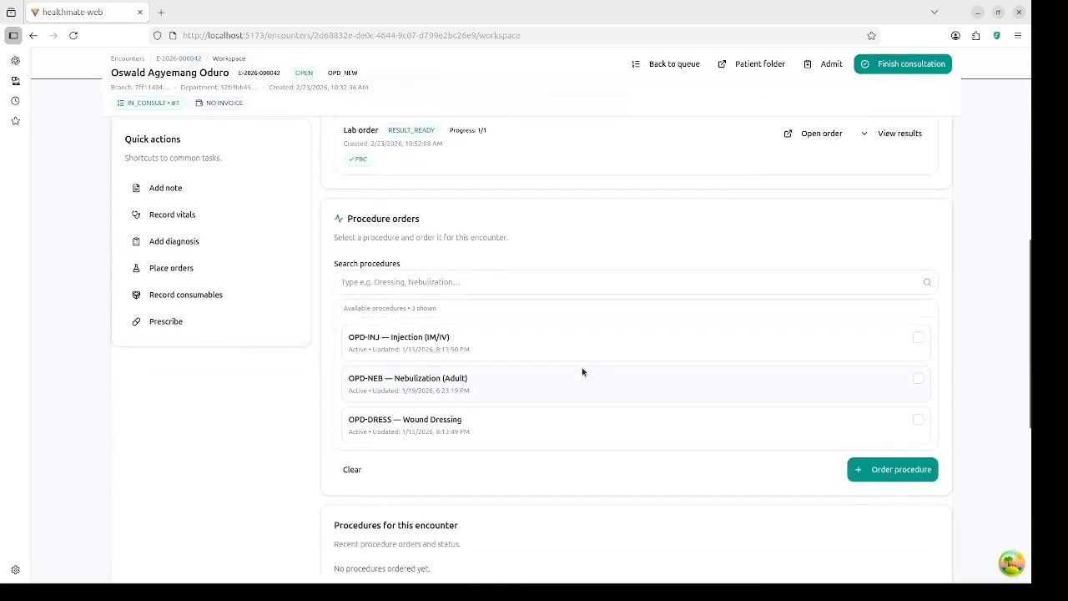
scroll(582, 372, "up", 2)
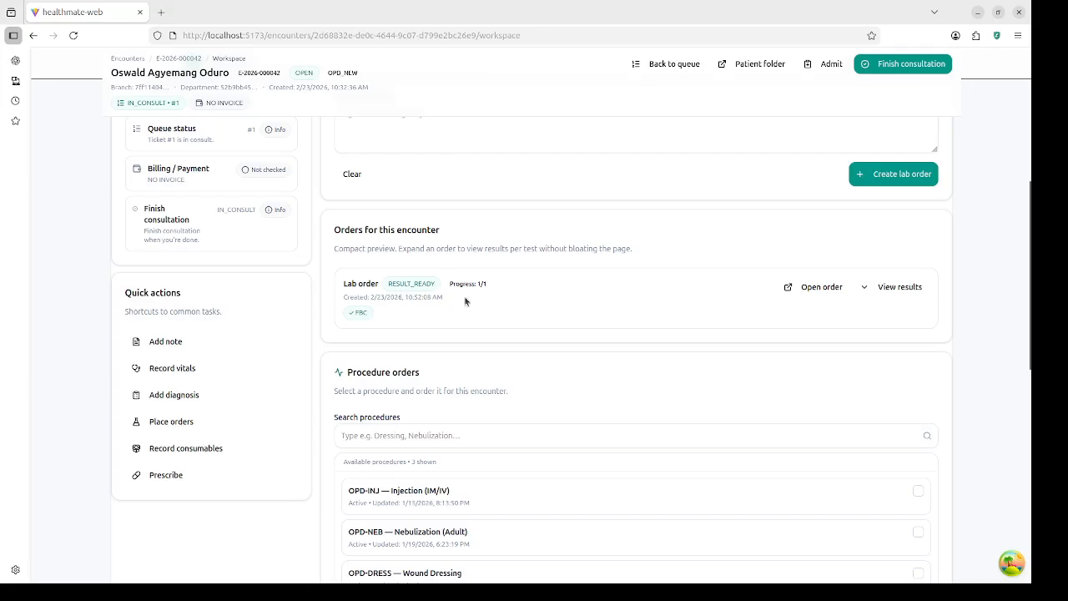
Step: Expand the FBC lab results: WBC 6.2, RBC 4.75, Platelets 260
left_click(868, 289)
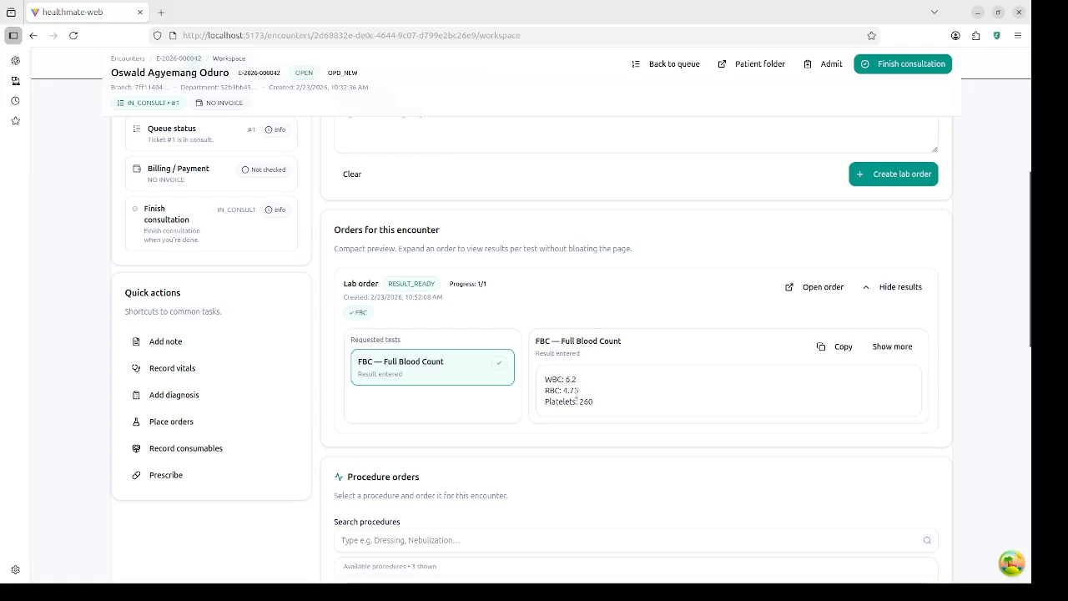
scroll(627, 408, "down", 4)
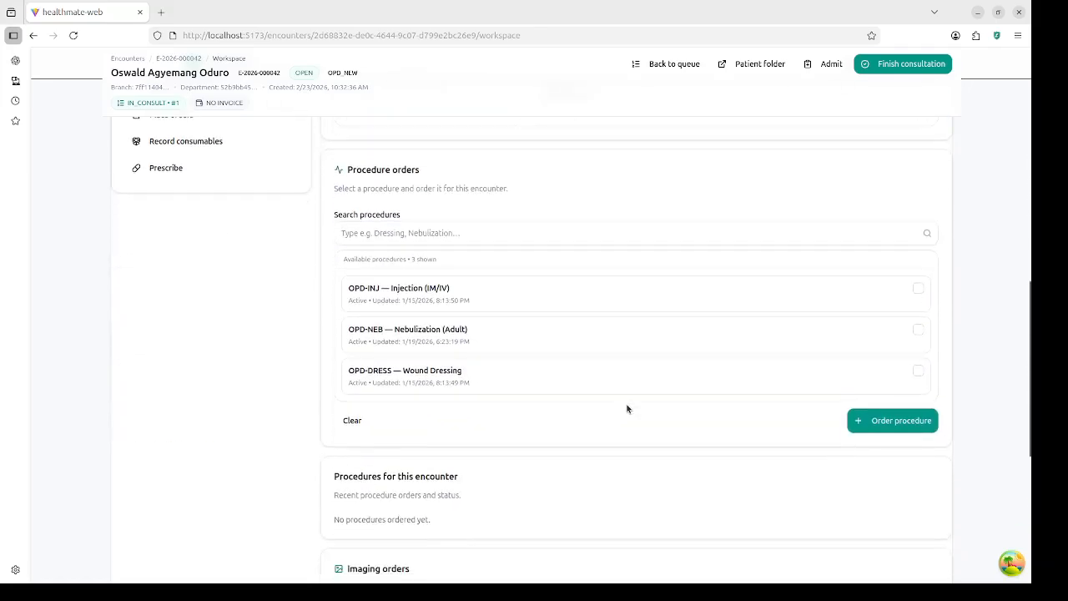
scroll(628, 408, "down", 5)
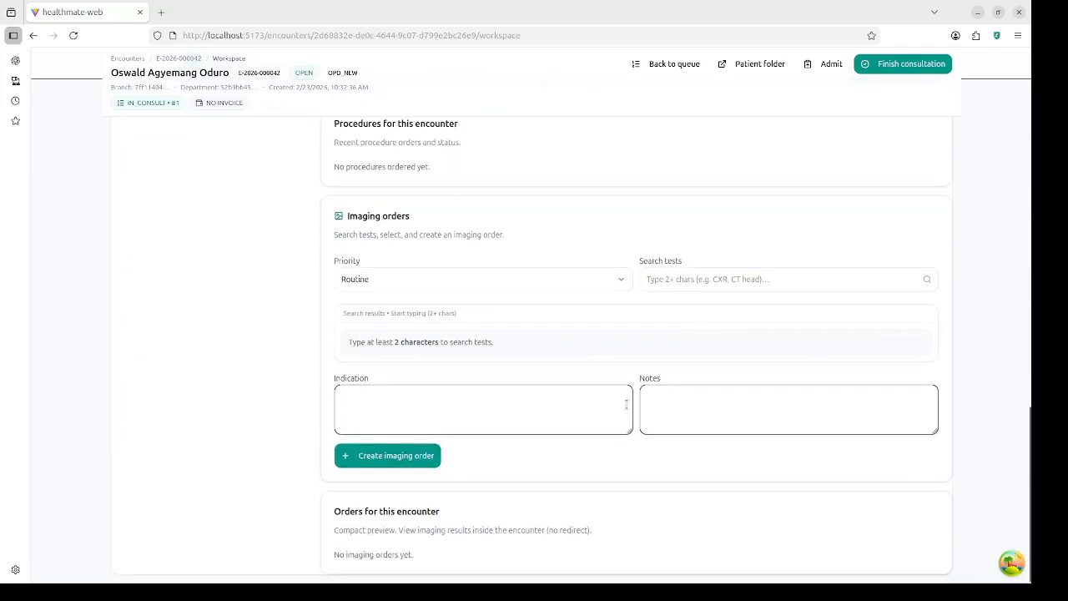
scroll(625, 401, "up", 10)
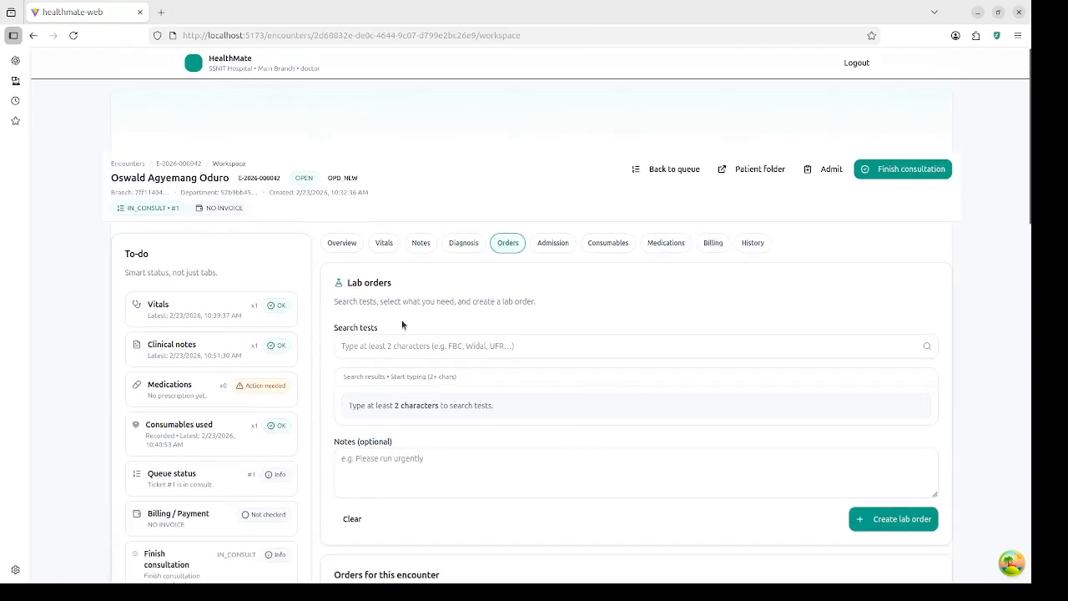
scroll(402, 320, "down", 6)
scroll(401, 326, "down", 2)
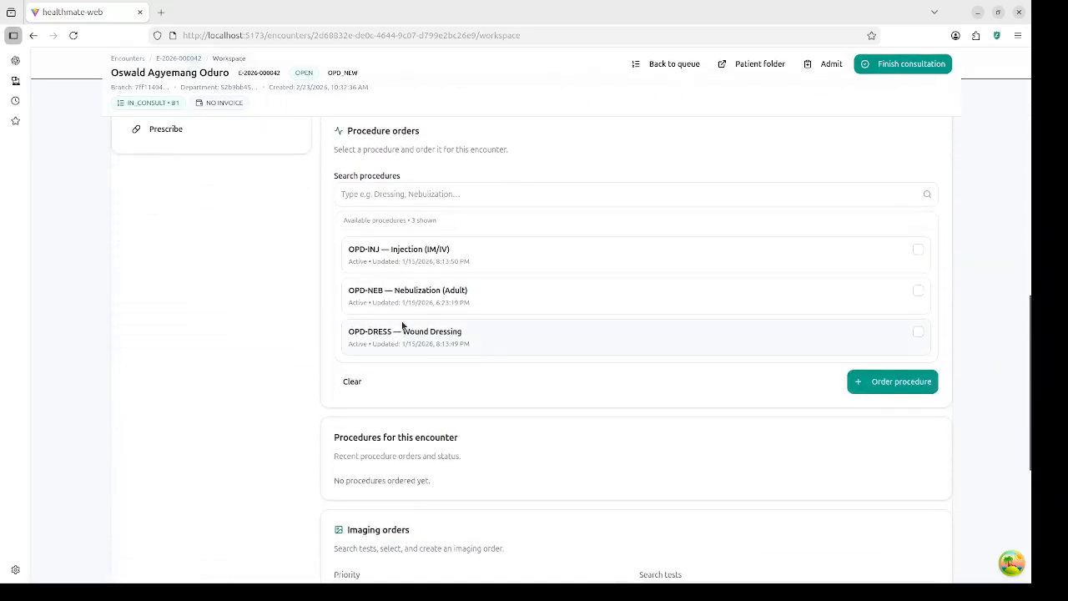
scroll(536, 284, "down", 5)
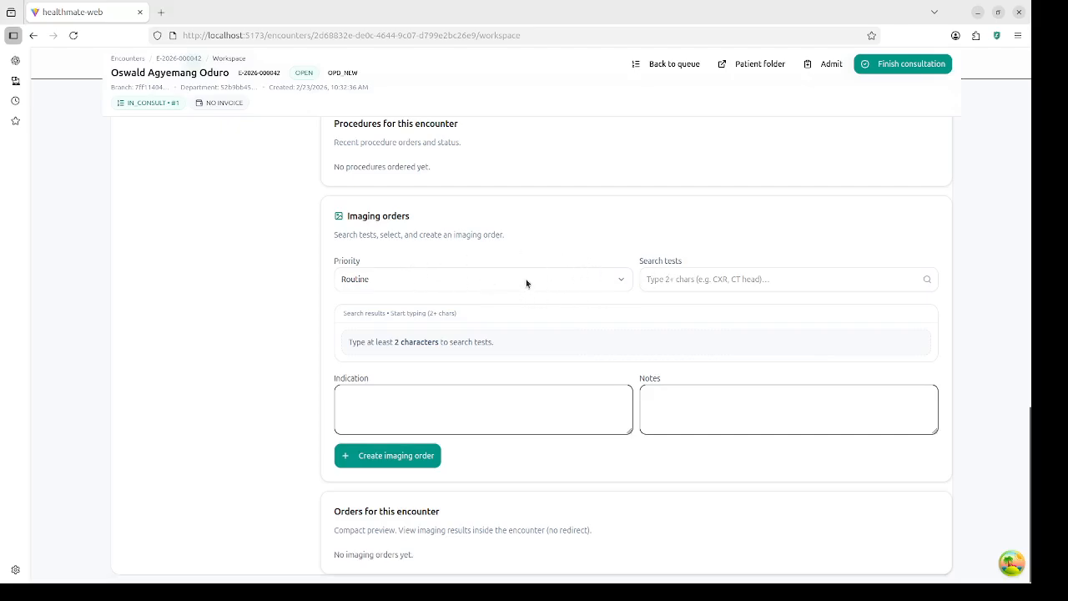
scroll(564, 288, "up", 5)
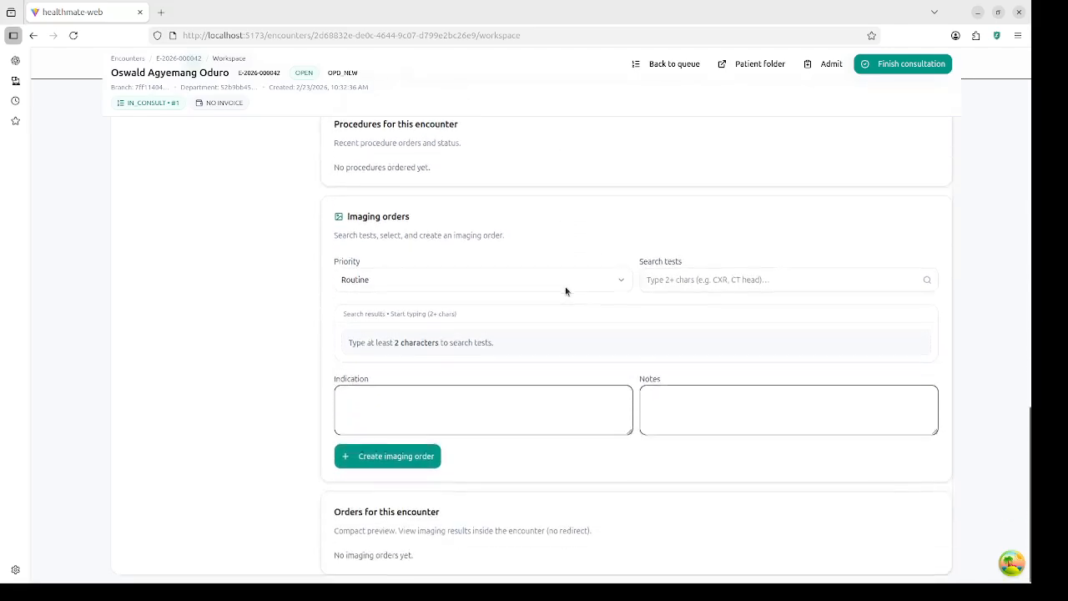
scroll(565, 291, "up", 5)
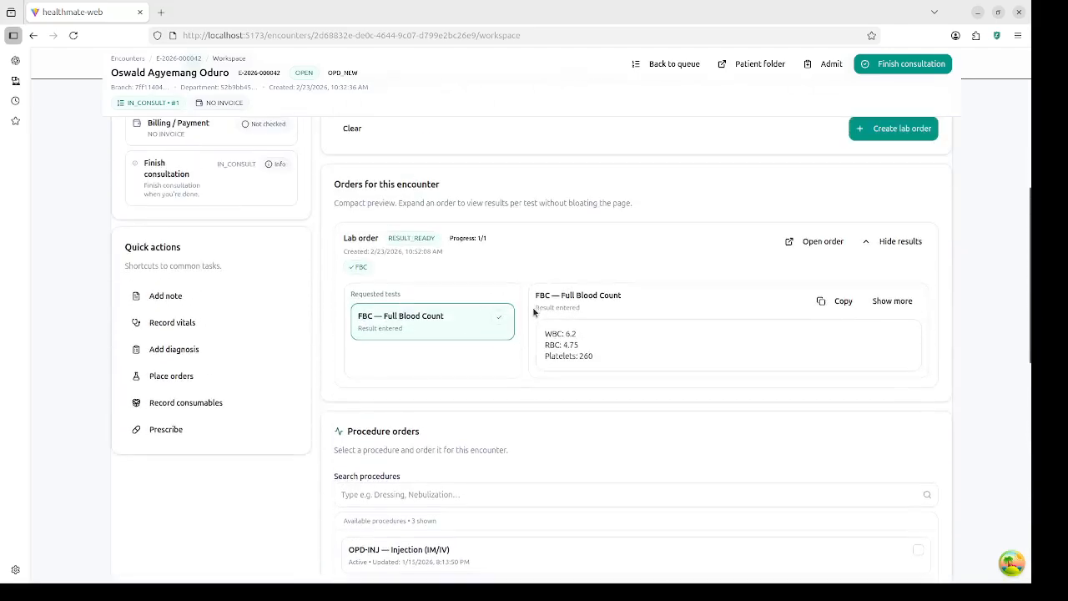
scroll(599, 376, "up", 3)
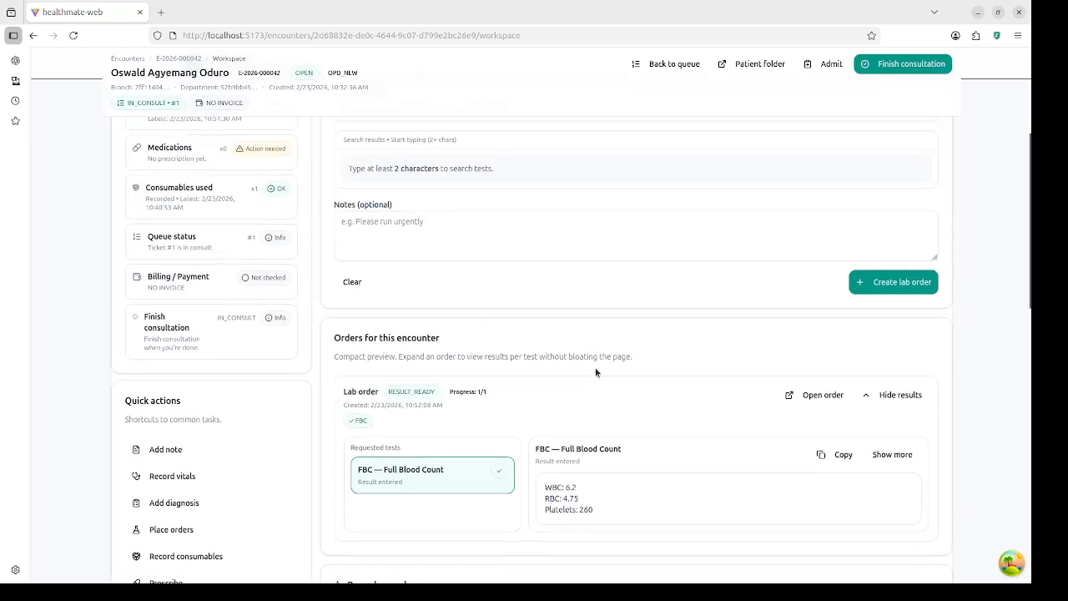
scroll(560, 367, "up", 3)
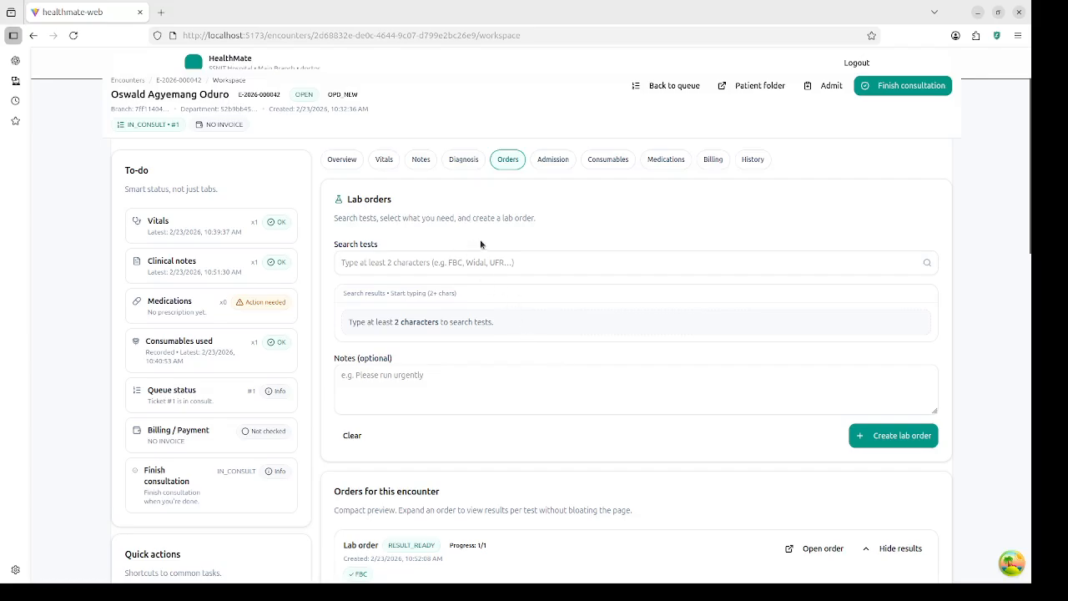
scroll(521, 284, "down", 9)
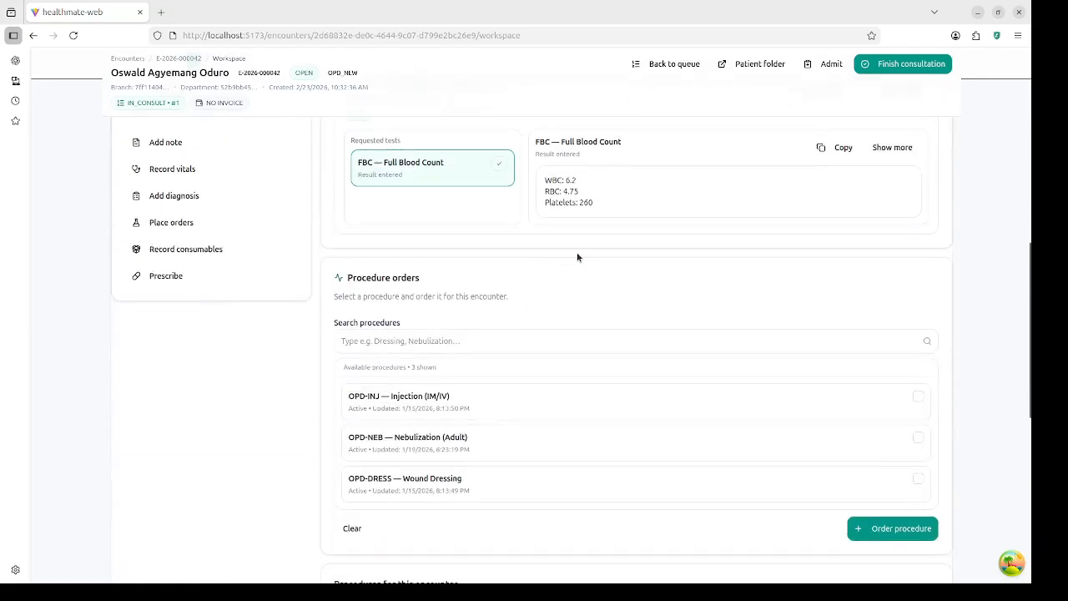
scroll(595, 245, "up", 7)
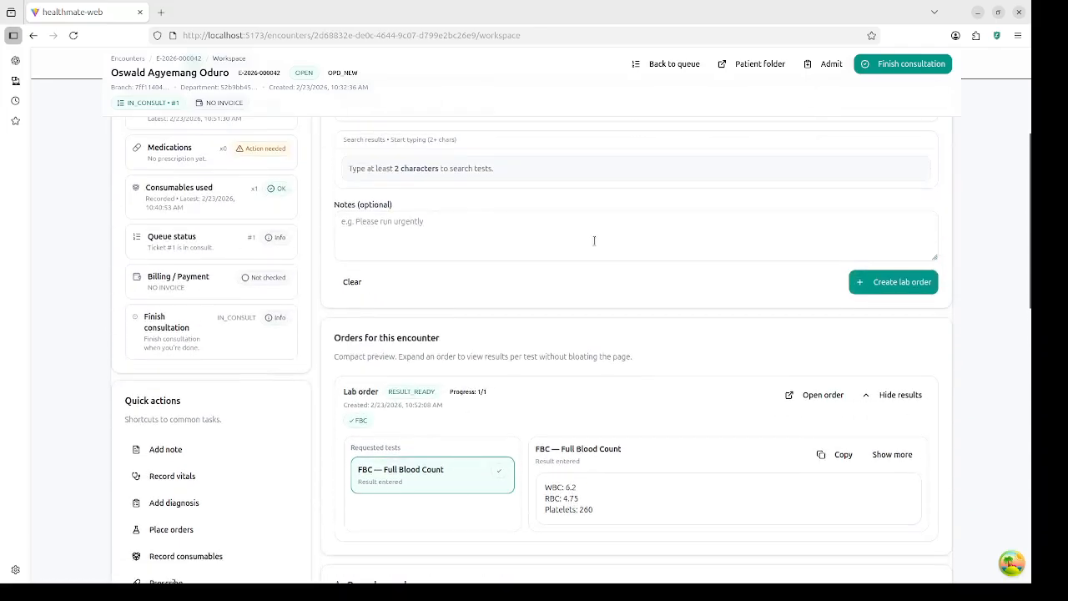
scroll(594, 242, "down", 4)
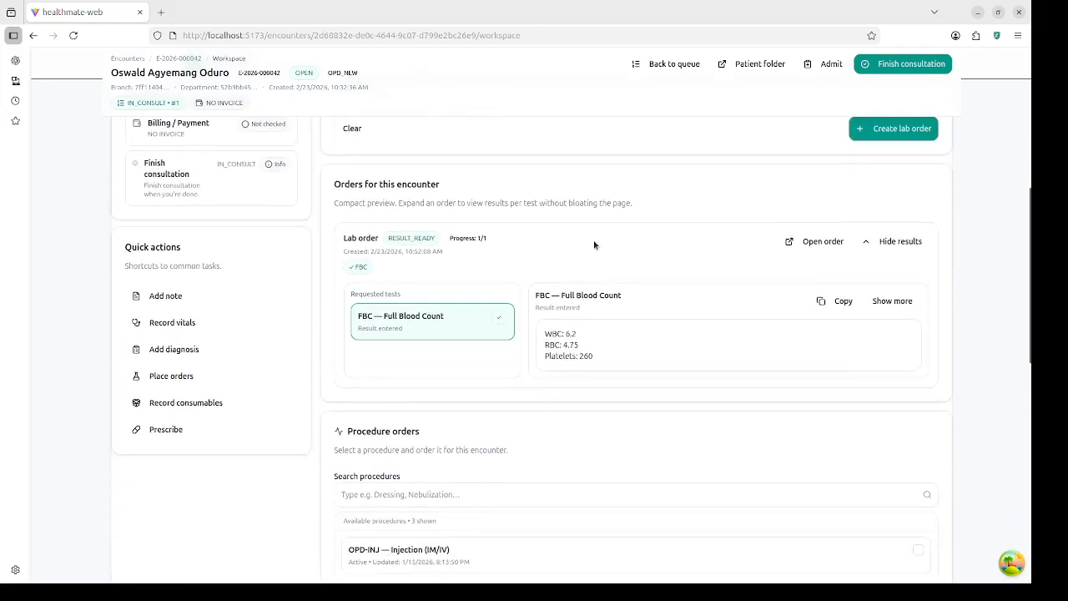
scroll(592, 243, "up", 5)
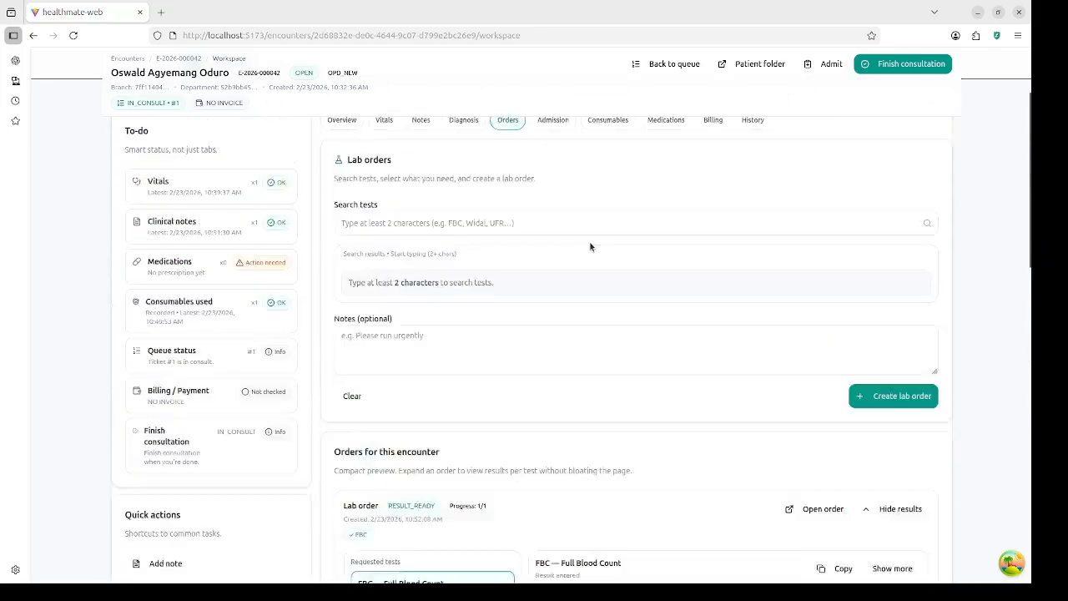
scroll(590, 246, "up", 3)
Step: Search ICD-10 for 'mala' and add B50.9 Falciparum malaria, unspecified as primary diagnosis
left_click(469, 242)
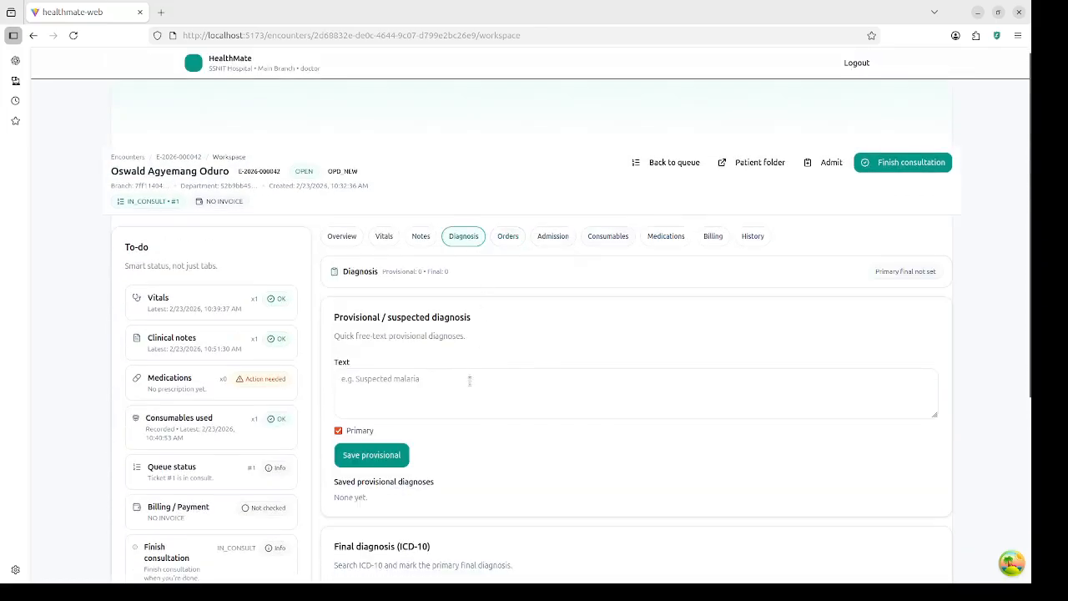
scroll(468, 384, "down", 5)
left_click(469, 349)
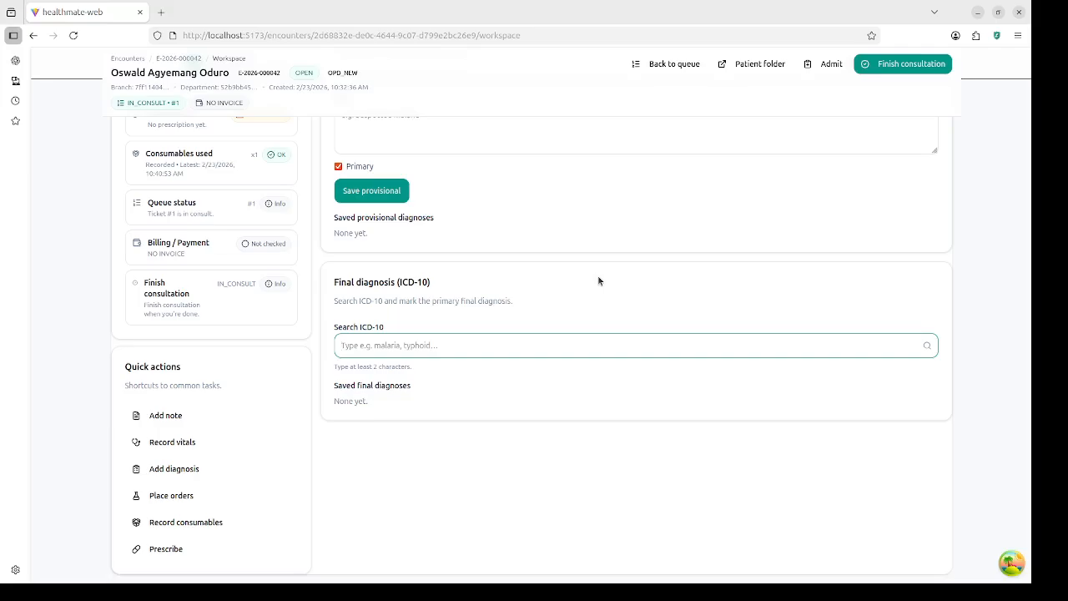
scroll(598, 280, "up", 1)
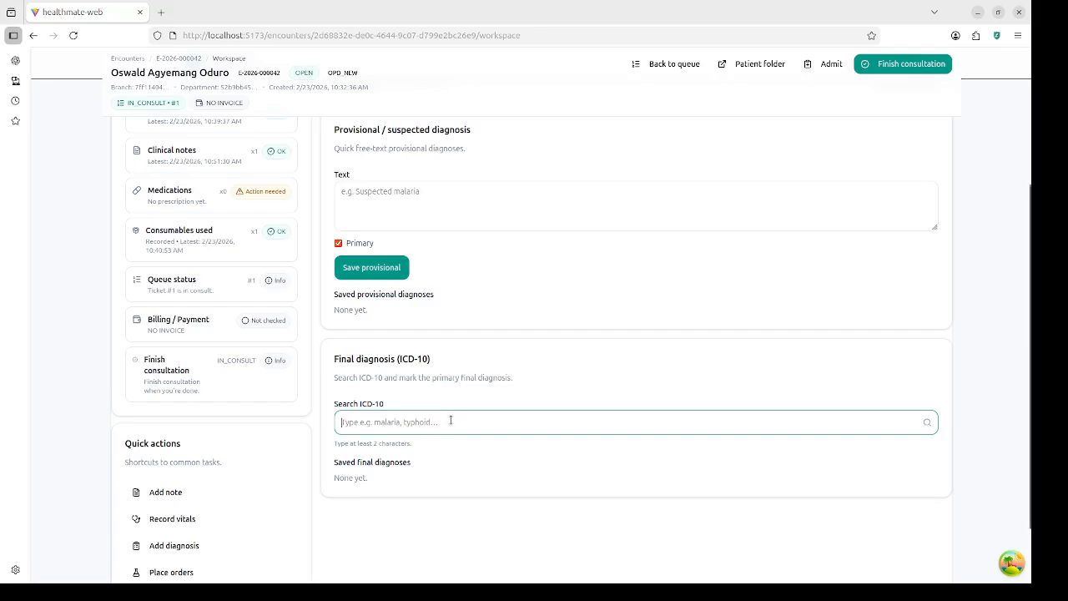
type("mala")
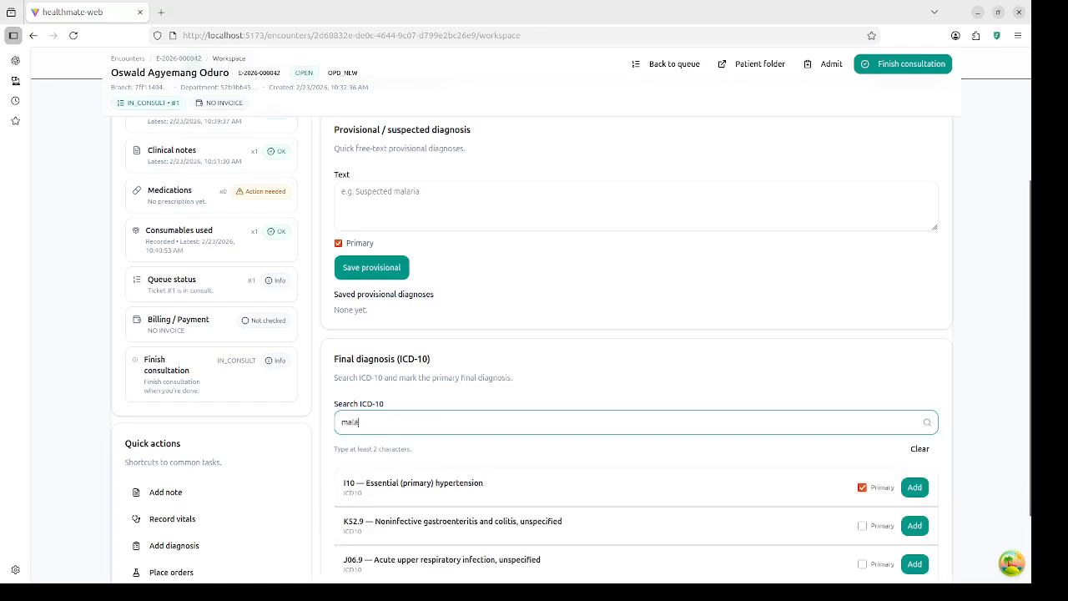
scroll(461, 456, "down", 2)
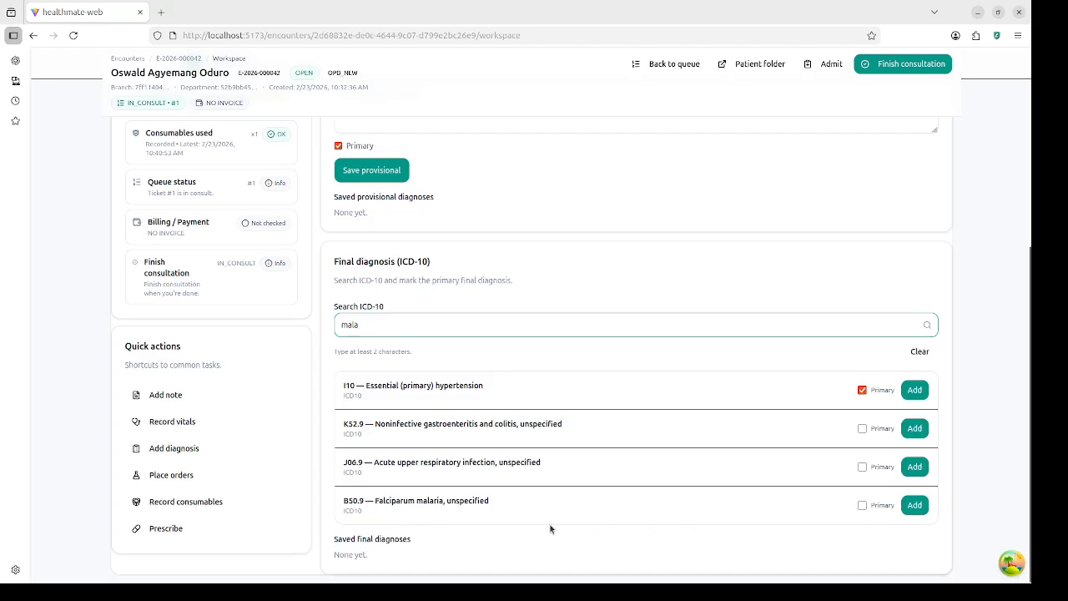
left_click(862, 505)
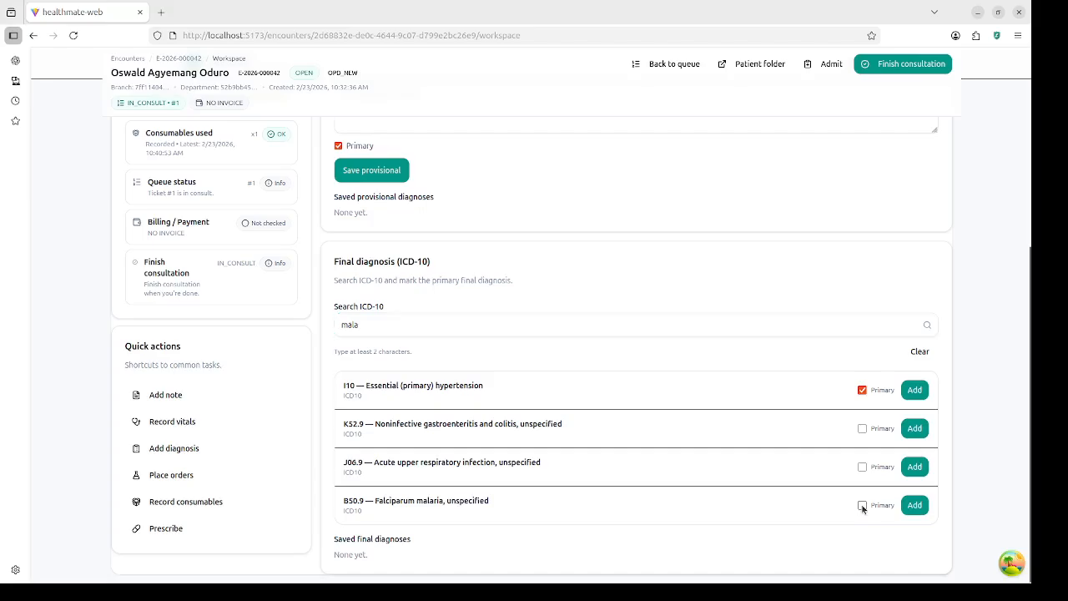
left_click(915, 506)
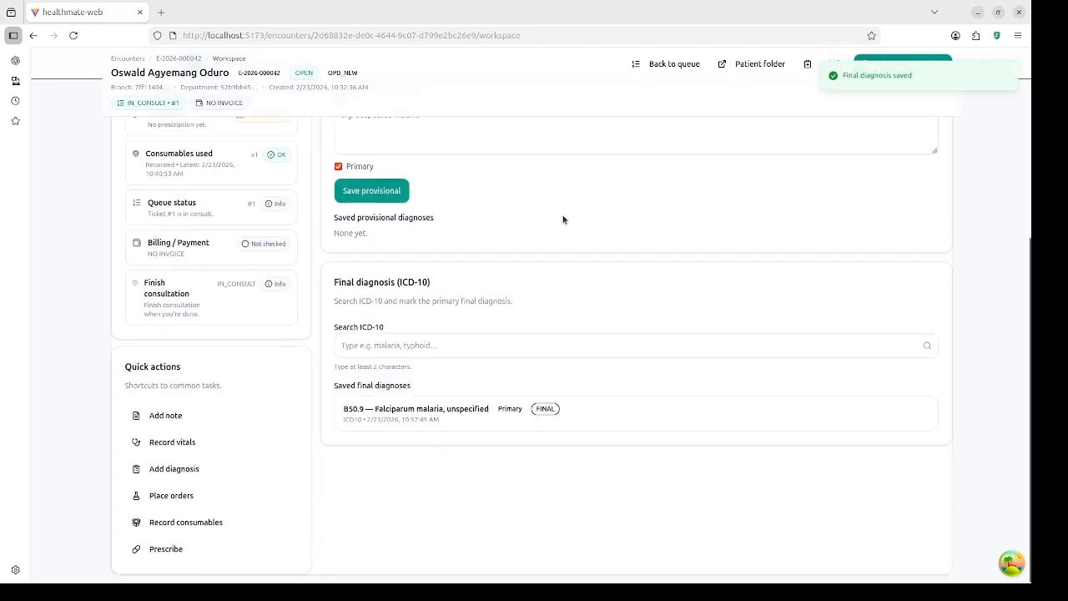
scroll(563, 220, "up", 4)
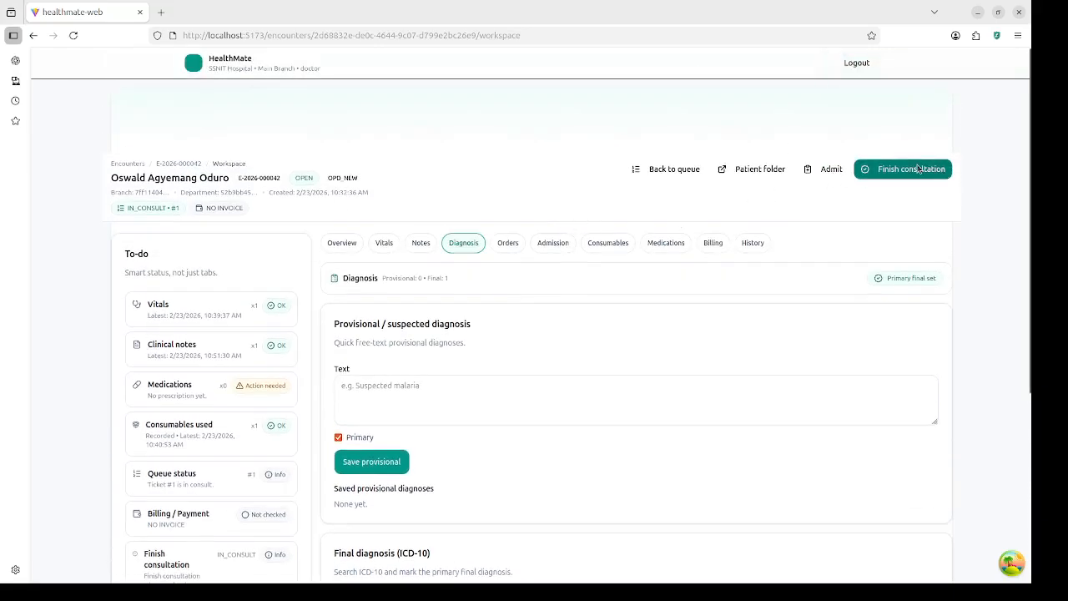
Step: Finish the consultation for the patient's encounter
scroll(634, 367, "down", 4)
scroll(684, 387, "up", 4)
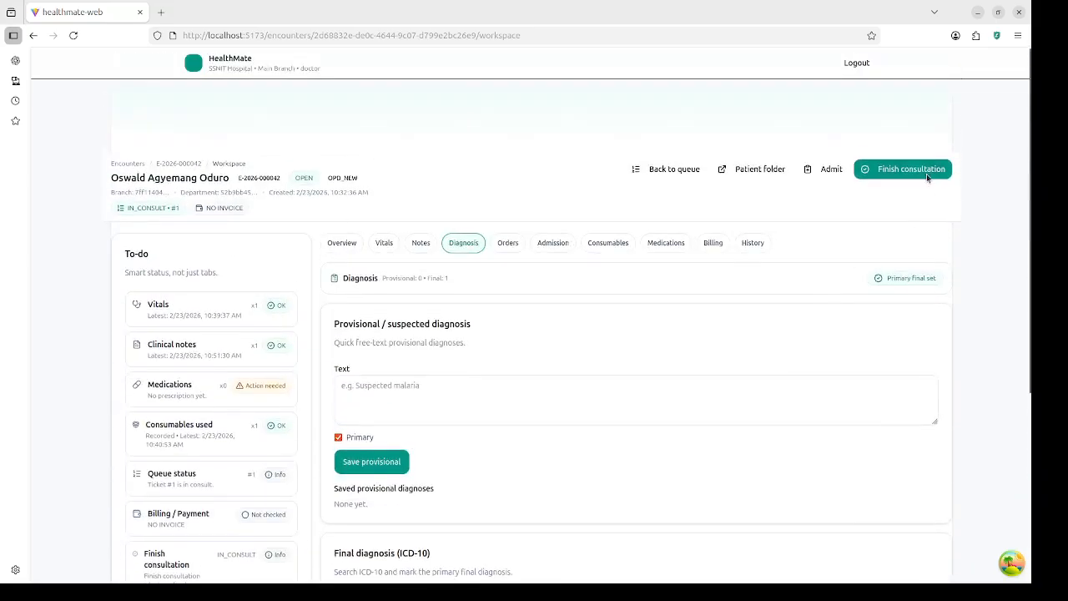
left_click(907, 170)
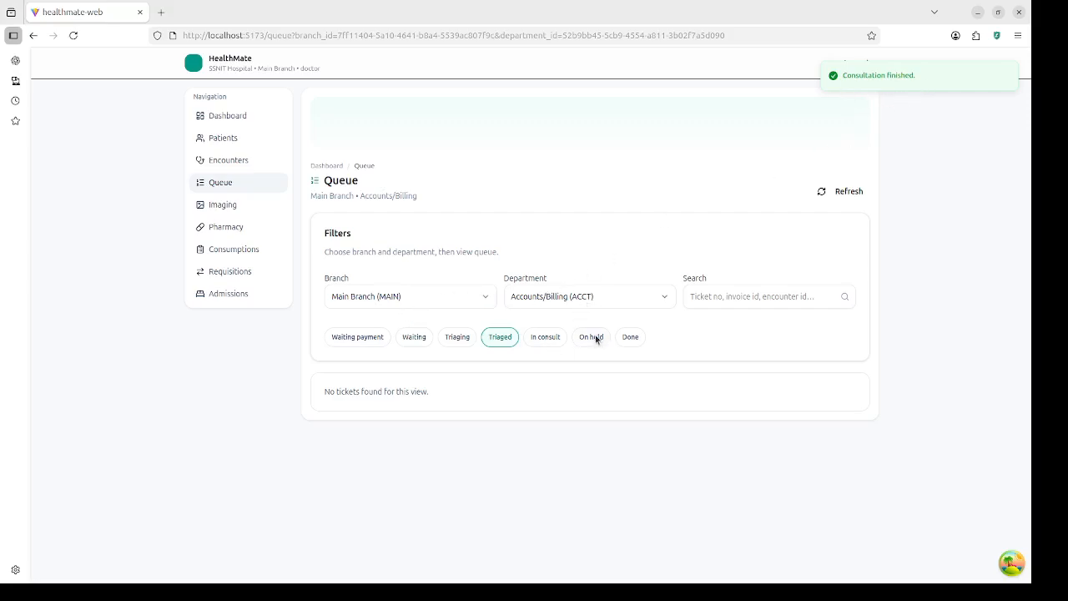
Step: Filter the queue to OPD done tickets, then go to the Encounters list
left_click(575, 298)
scroll(588, 456, "down", 2)
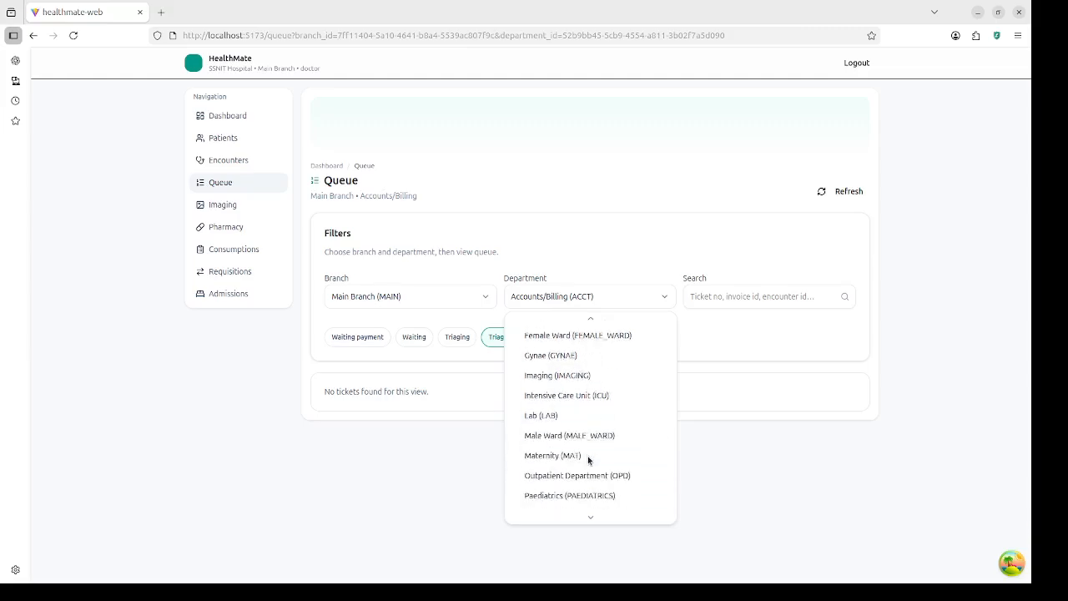
scroll(587, 456, "down", 2)
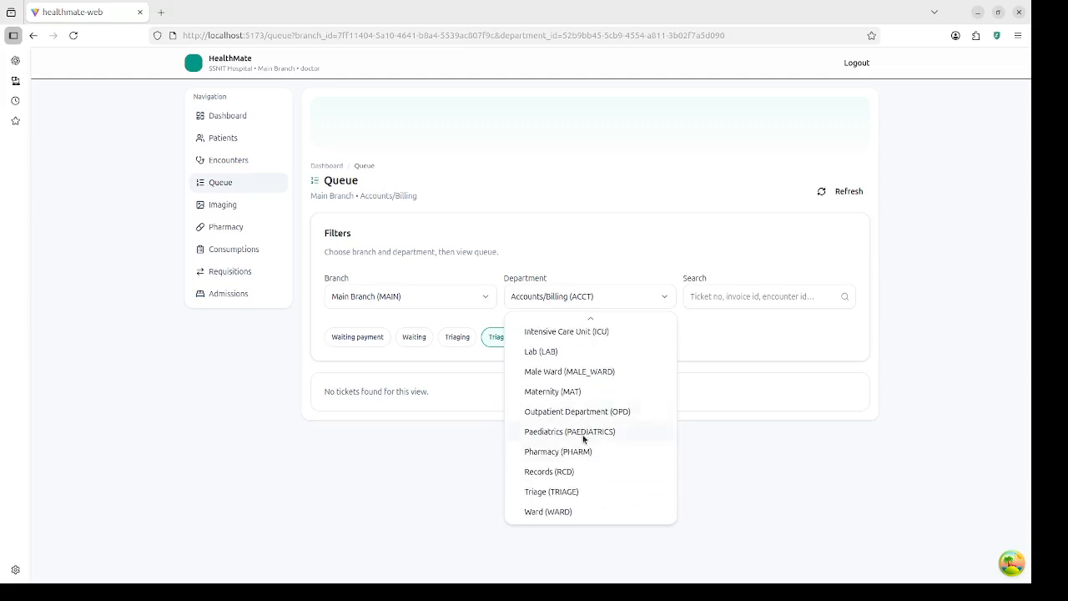
left_click(580, 415)
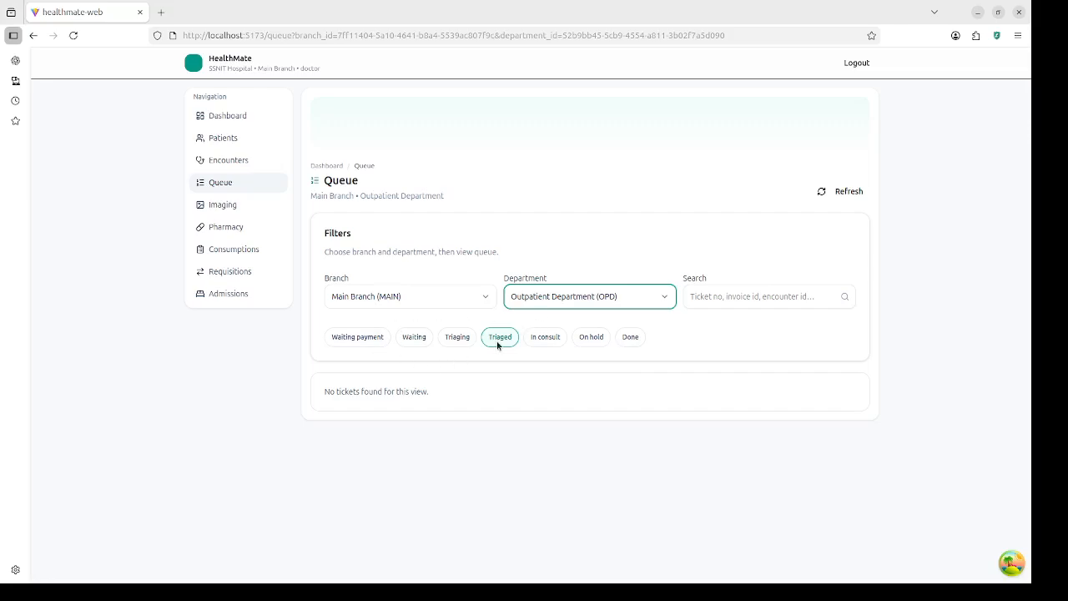
left_click(629, 337)
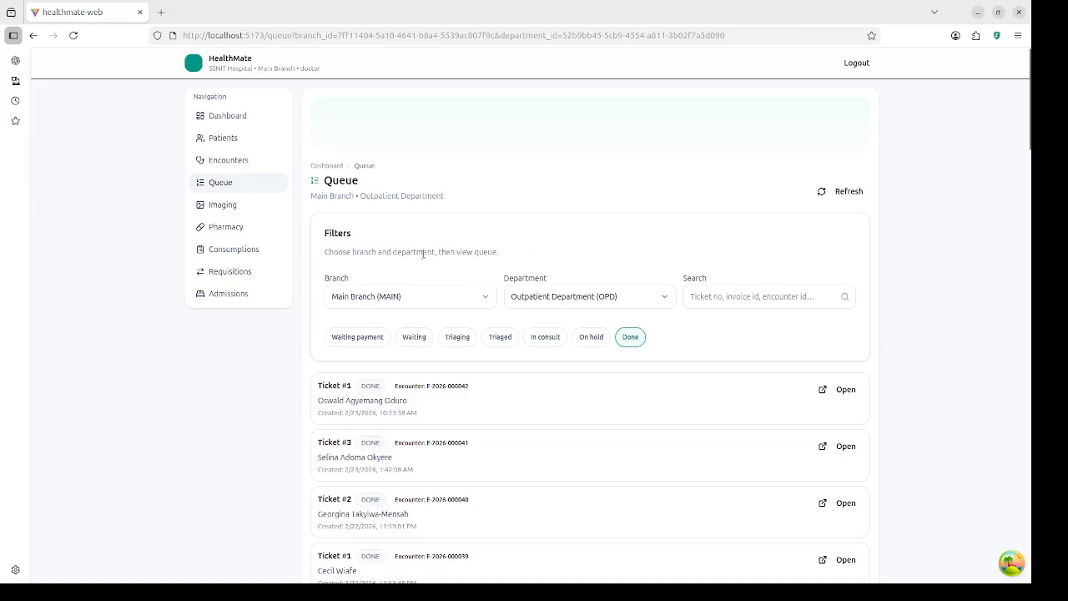
left_click(227, 161)
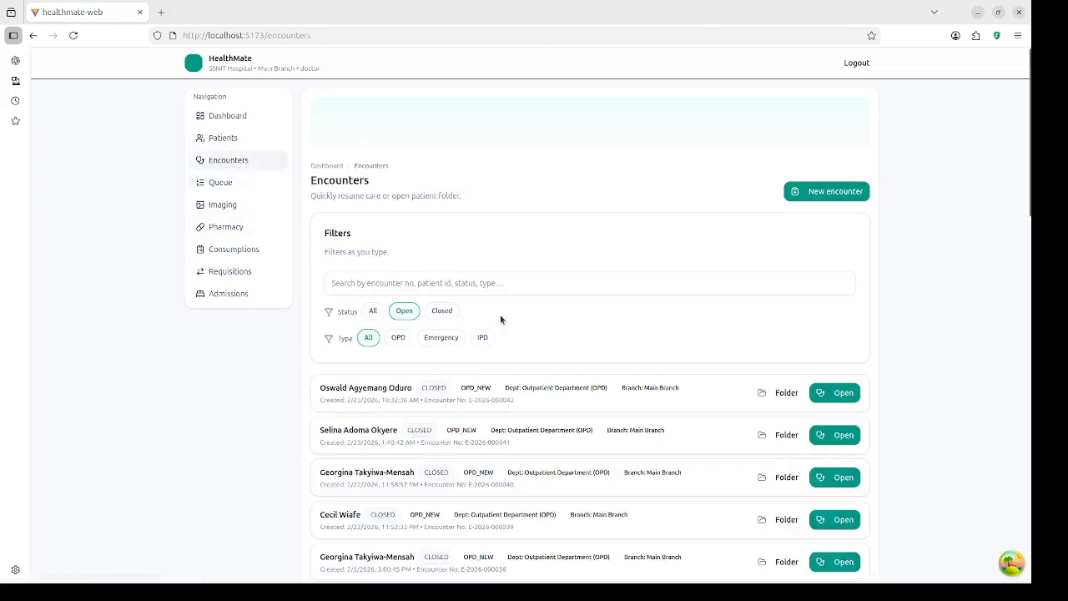
left_click(852, 393)
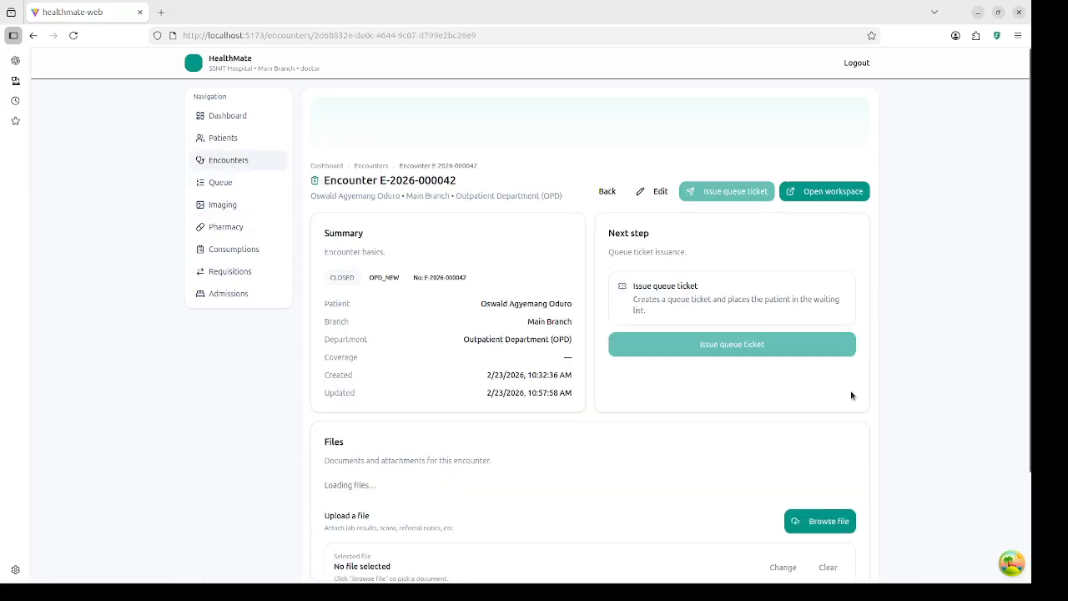
left_click(816, 191)
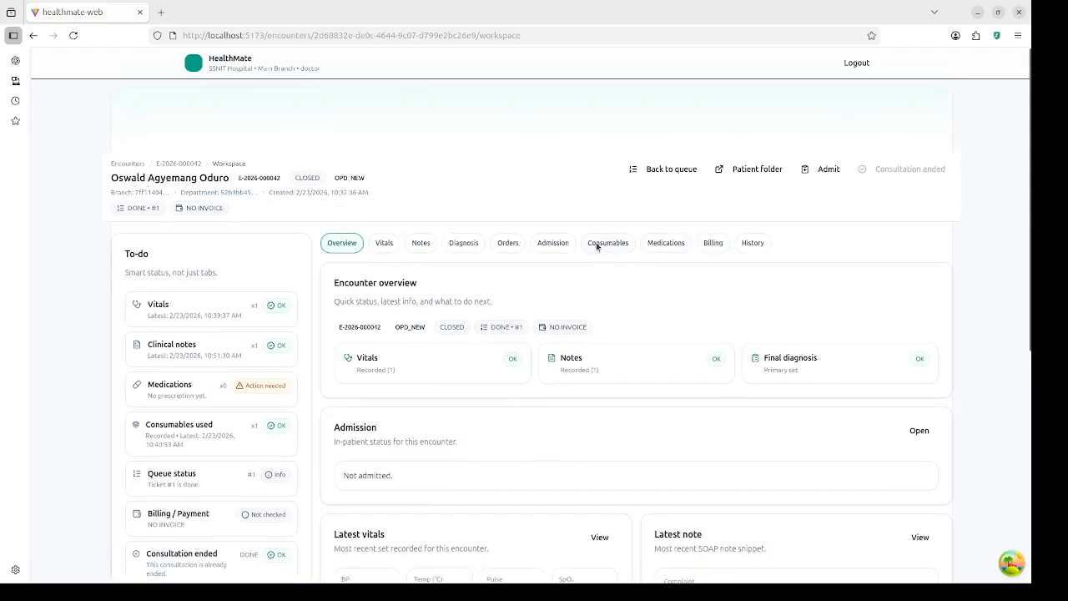
left_click(667, 243)
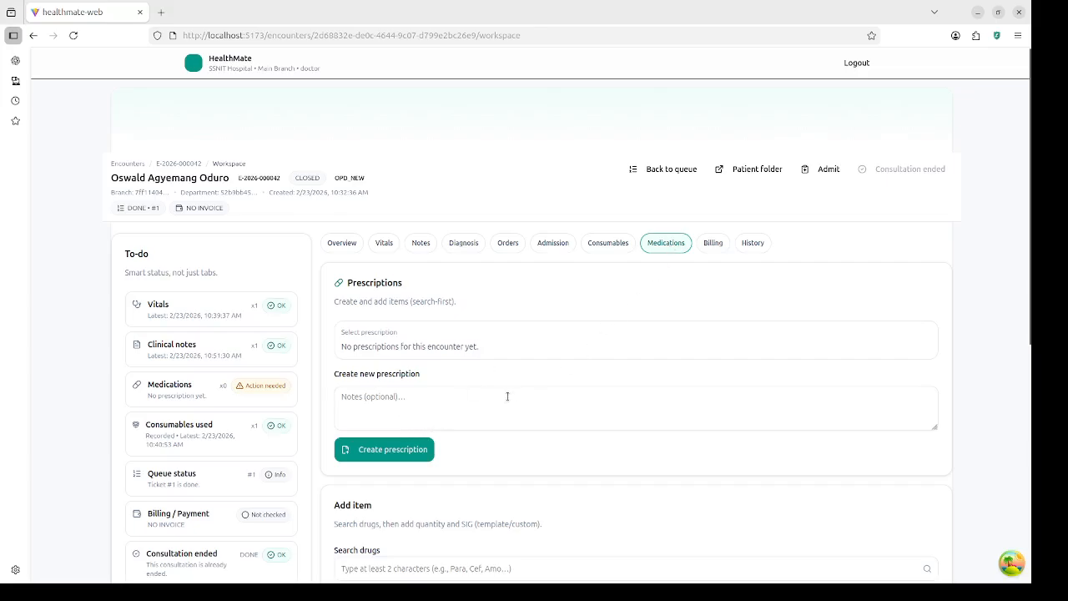
scroll(507, 396, "down", 2)
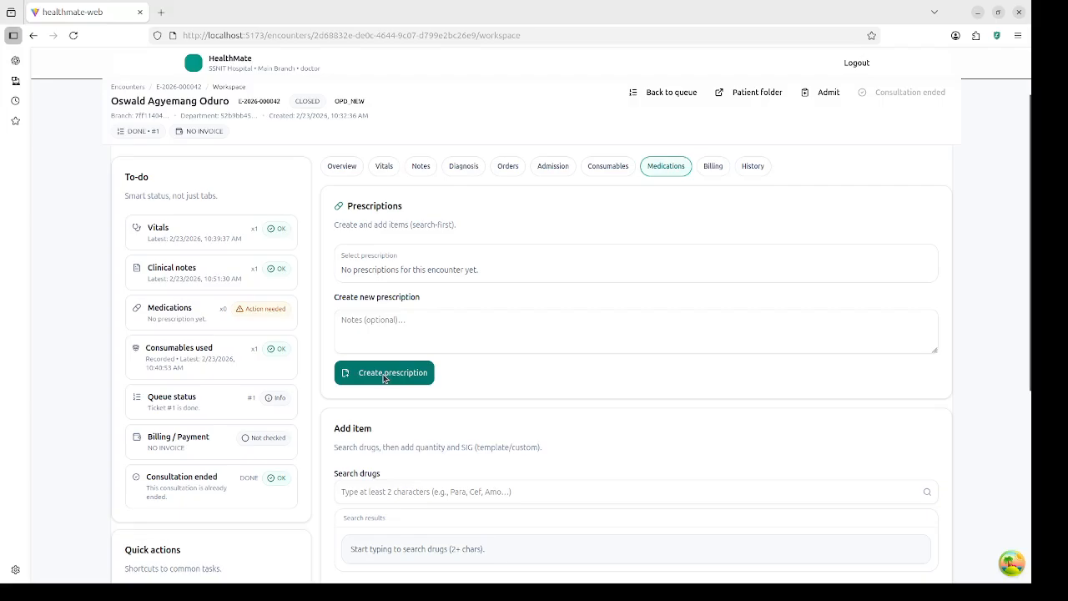
left_click(394, 330)
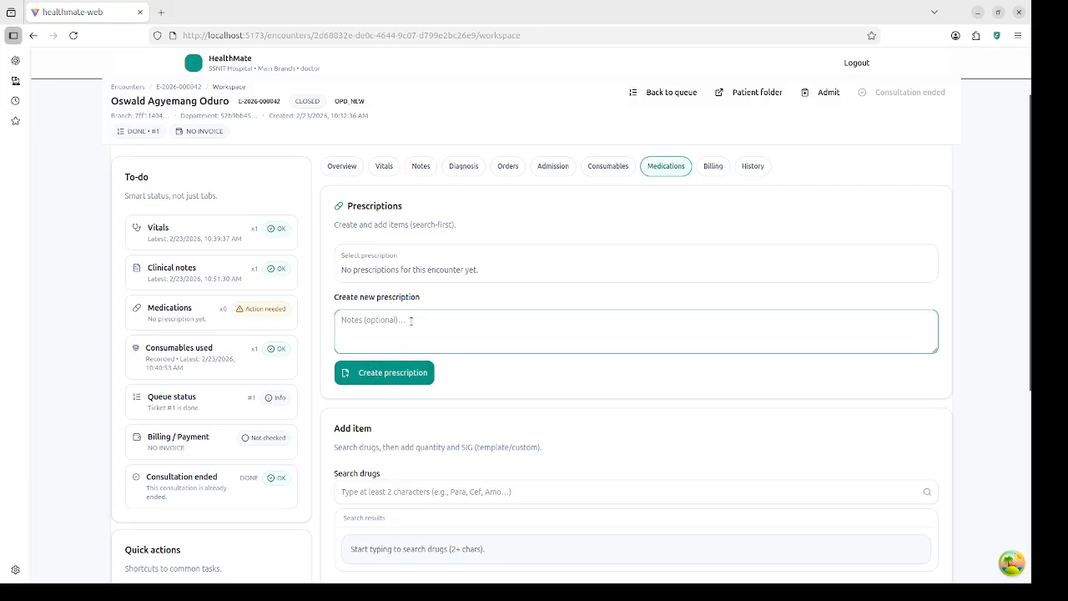
left_click(408, 376)
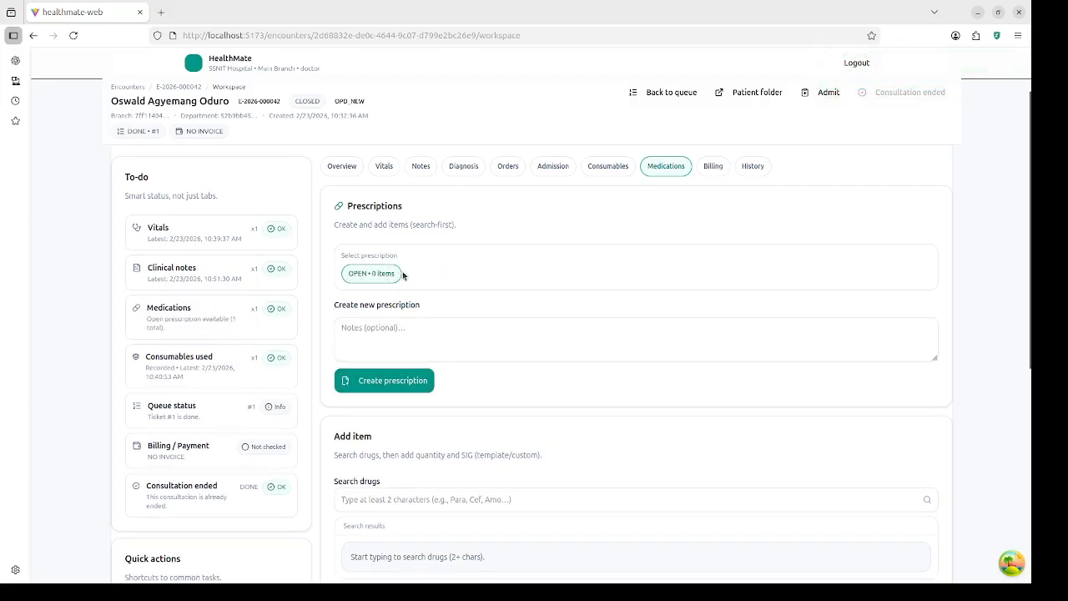
scroll(463, 315, "down", 3)
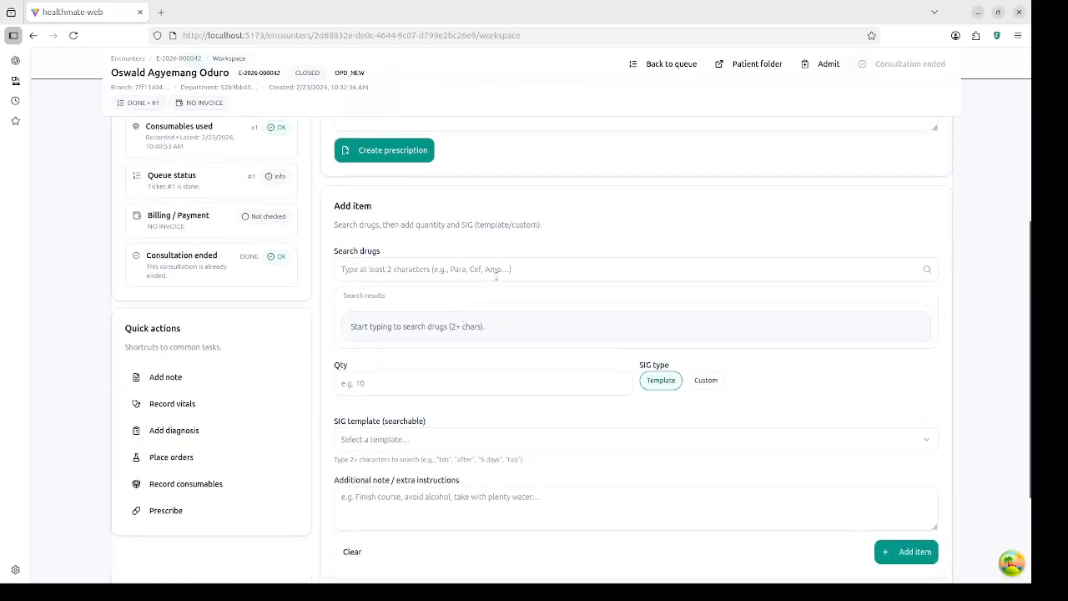
Step: Pick Artemether/Lumefantrine (20/120mg) via an 'art' search and enter quantity 24
left_click(549, 274)
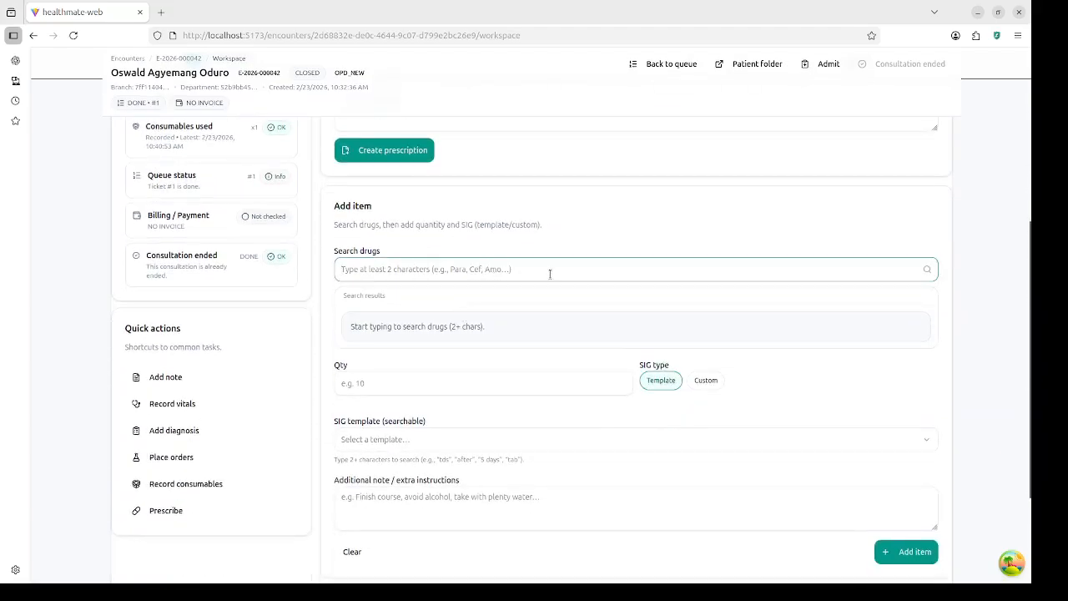
type("art")
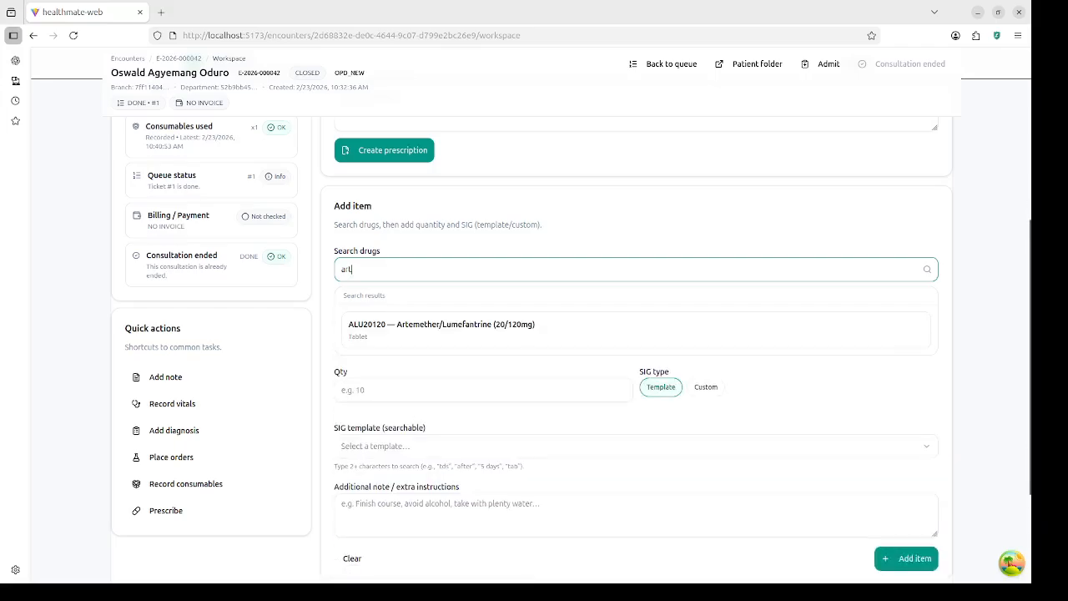
left_click(498, 329)
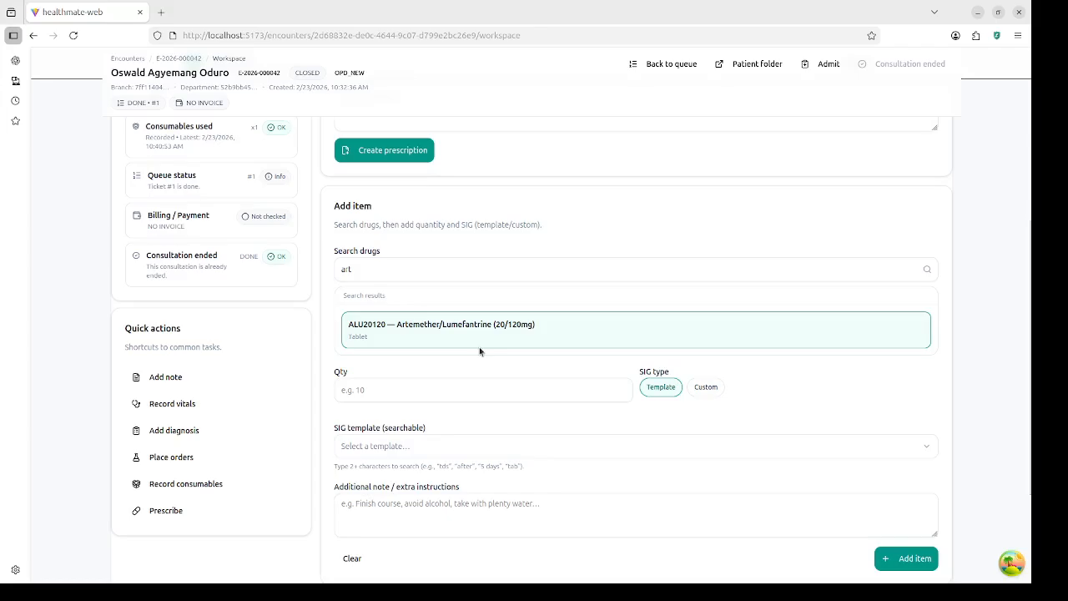
left_click(483, 395)
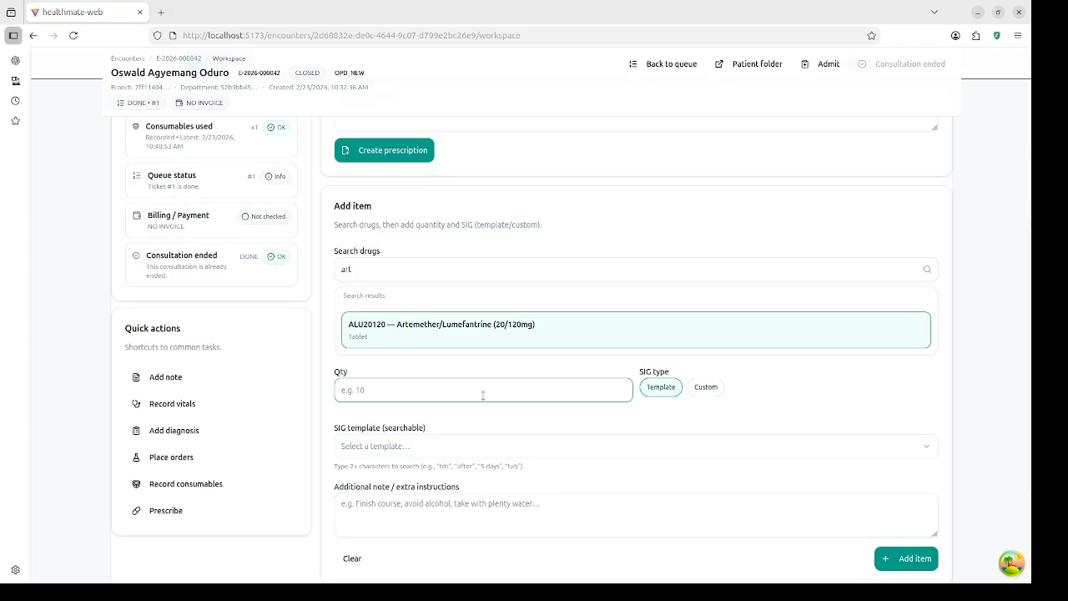
type("2114")
key("BackSpace")
type("4")
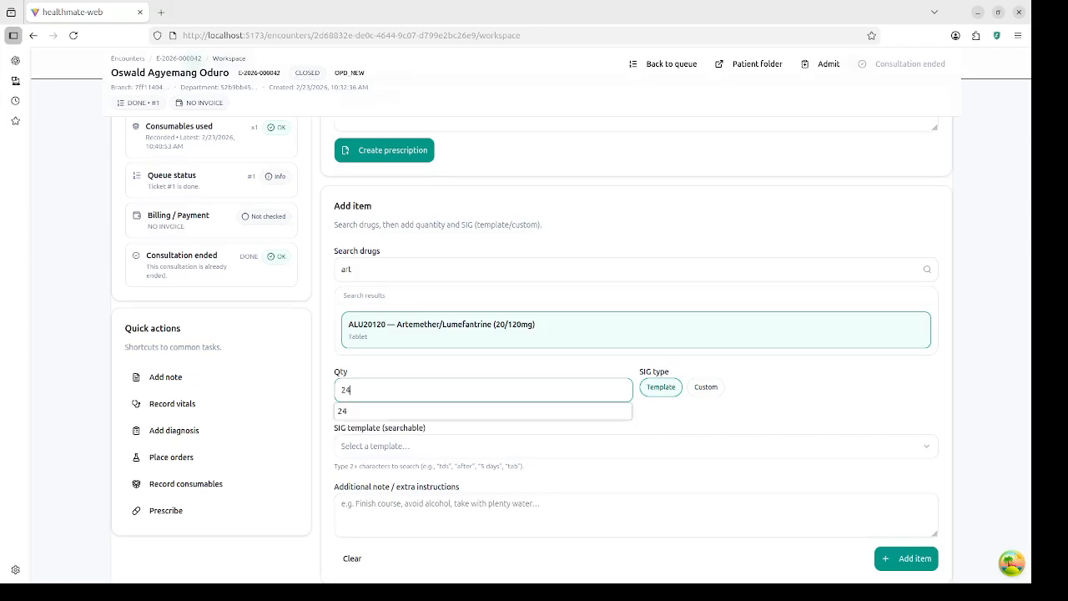
left_click(658, 415)
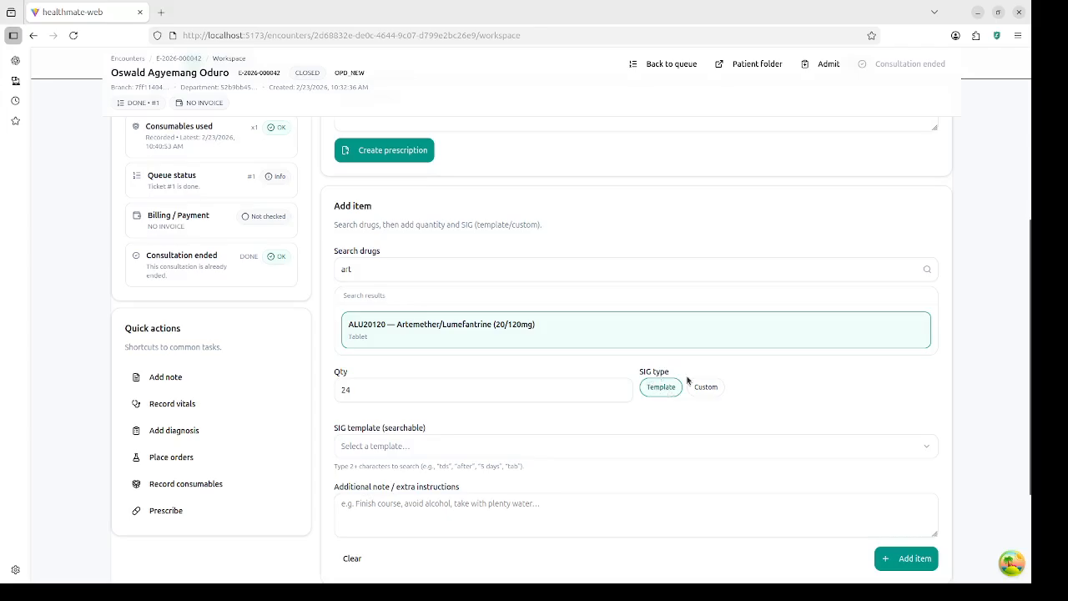
Step: Apply the '1 tab TDS after meals x5 days' SIG template
left_click(509, 446)
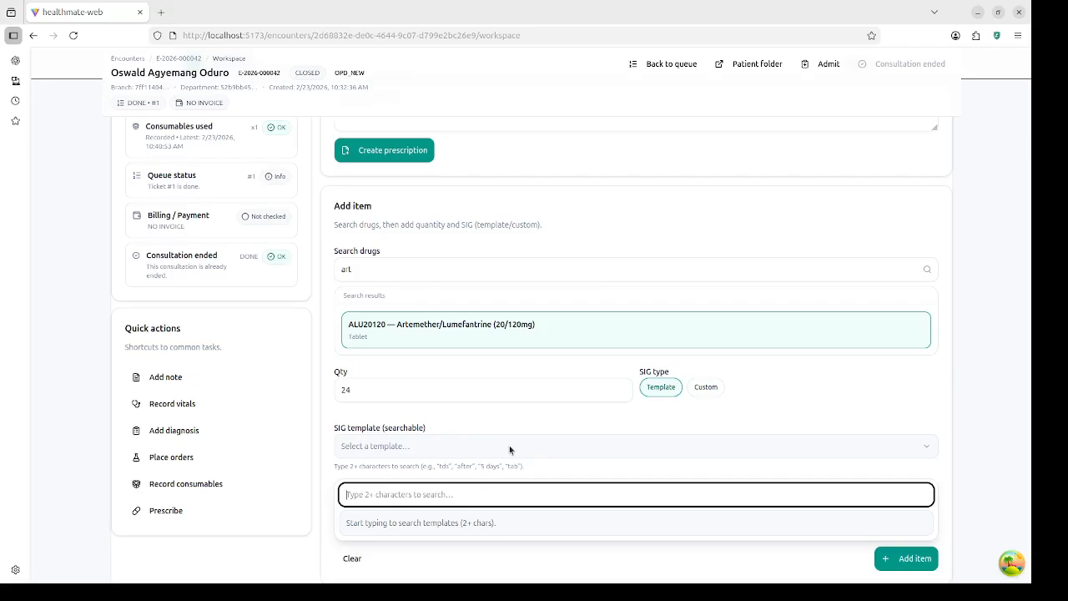
type("1 t")
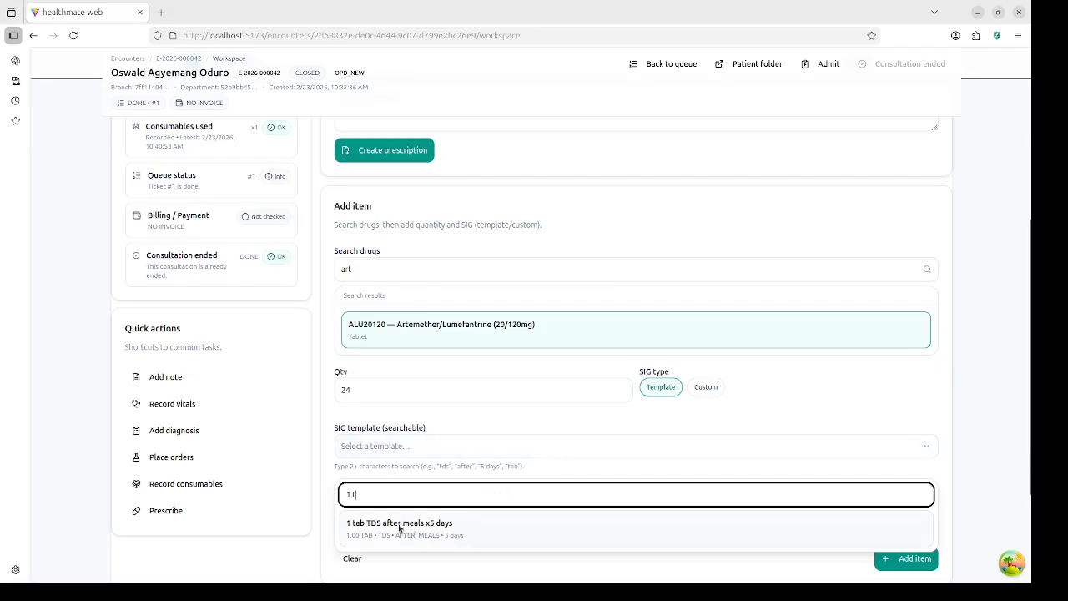
left_click(459, 527)
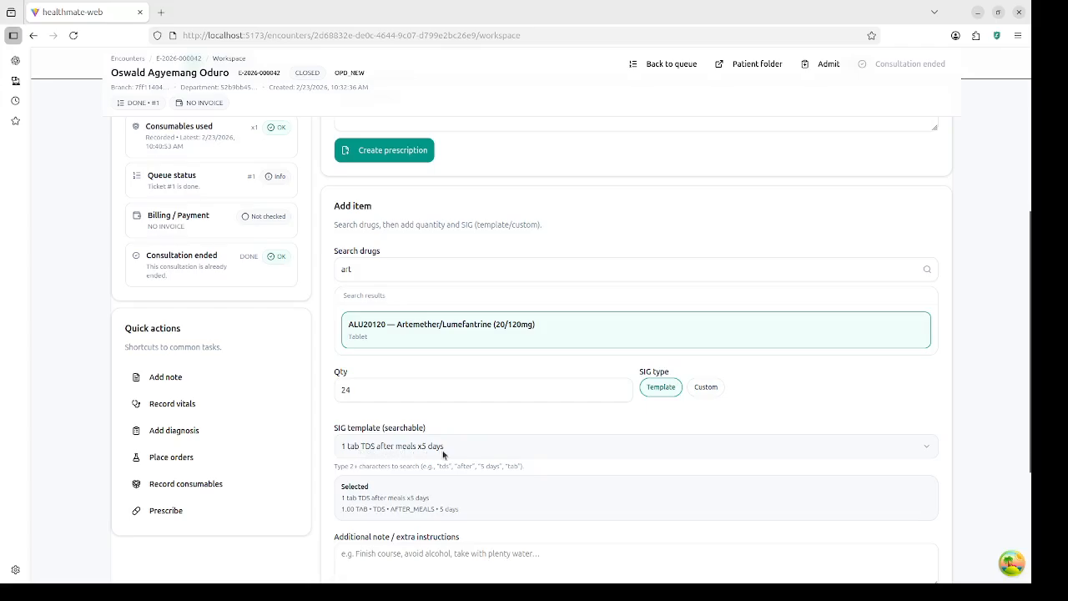
Step: Correct the quantity from 24 to 15, keeping the same dosing template
double_click(355, 390)
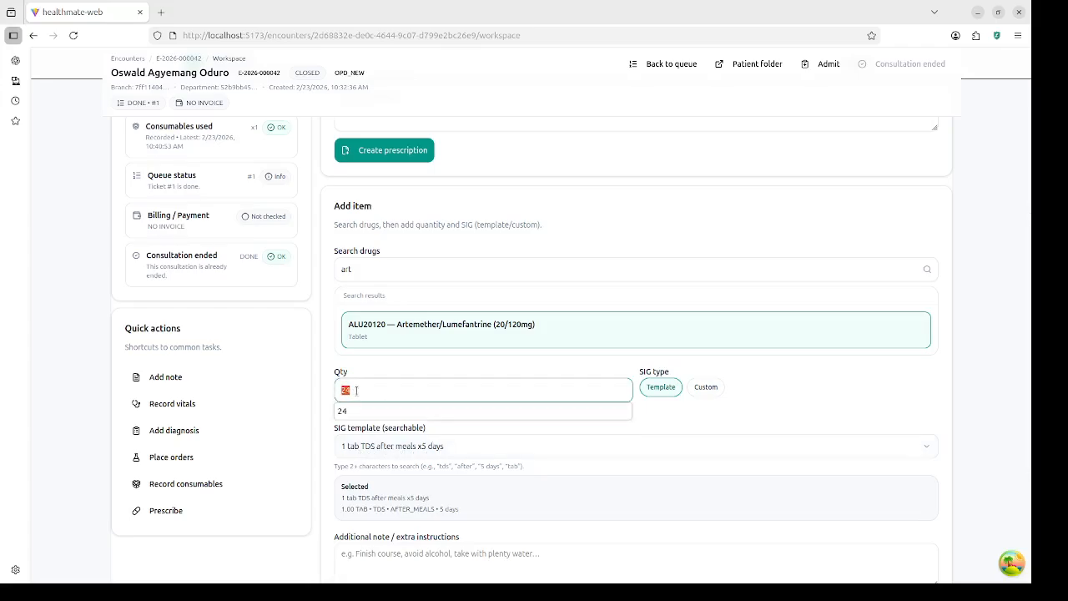
type("5")
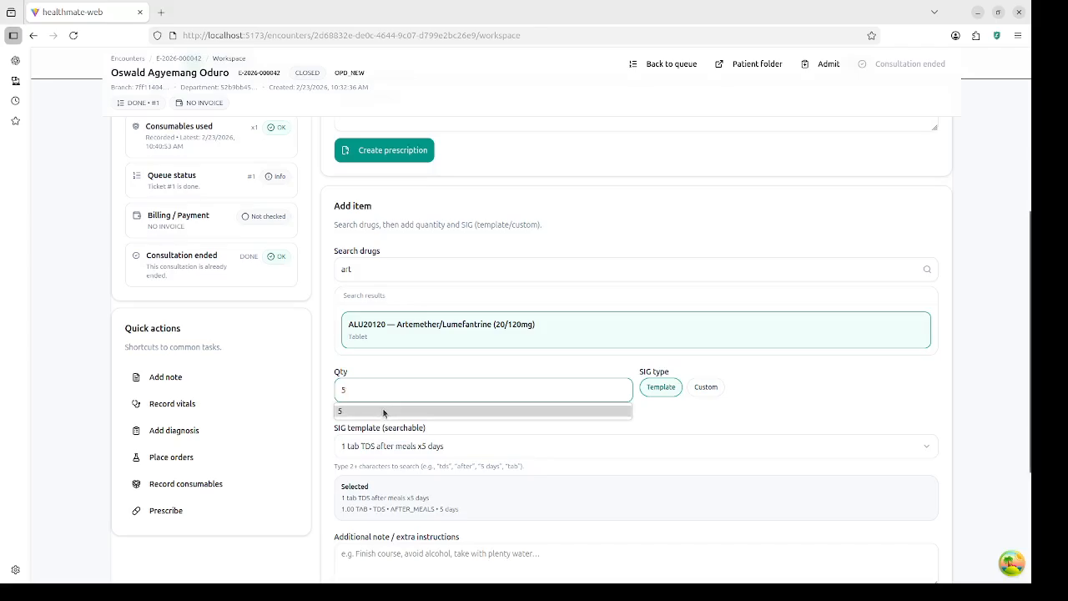
key("BackSpace")
type("15")
left_click(727, 410)
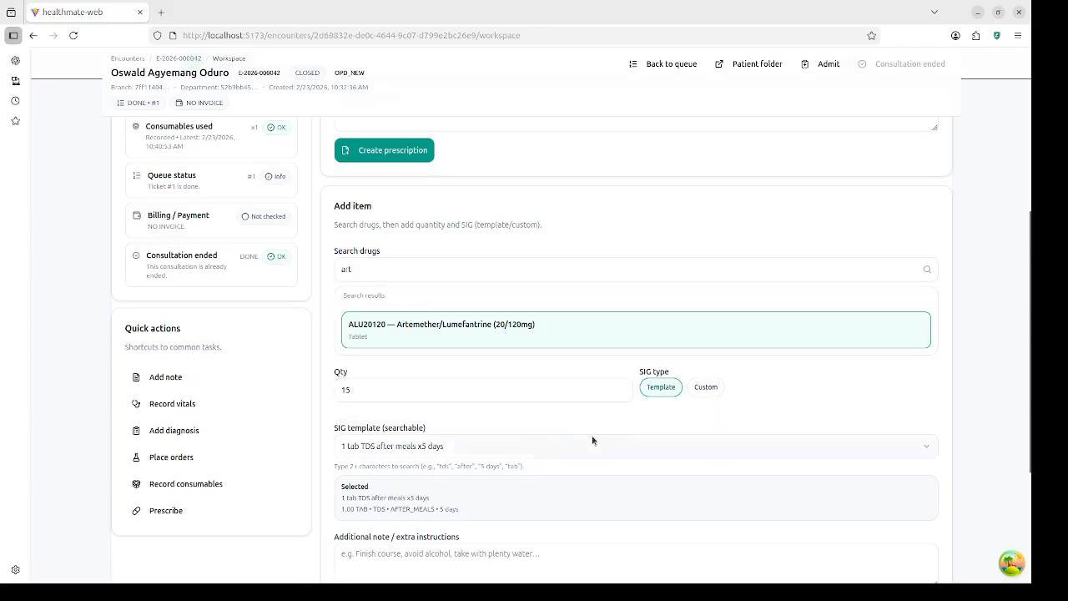
left_click(529, 443)
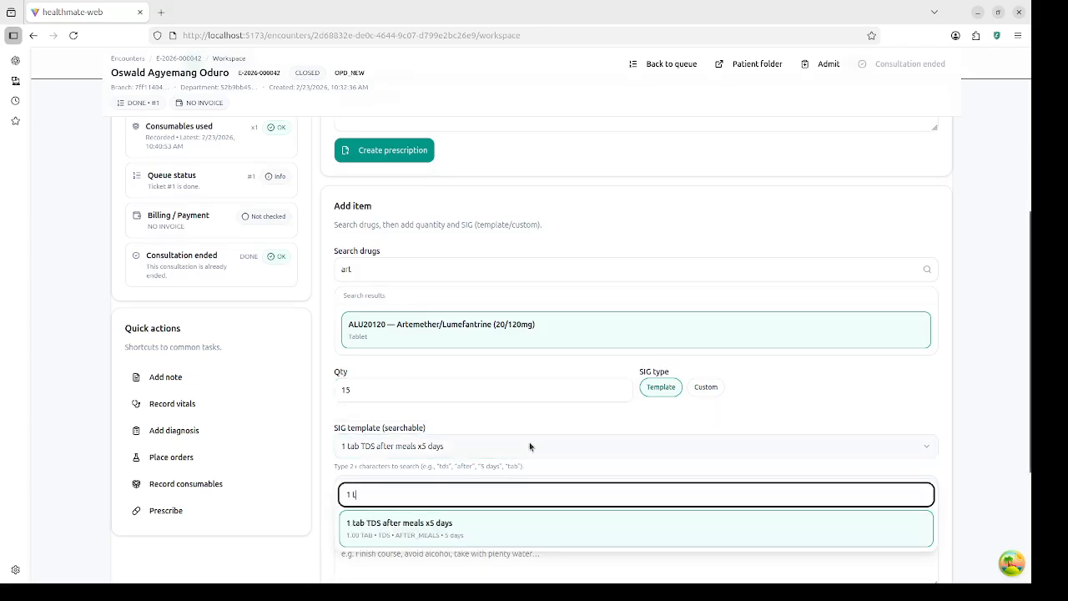
left_click(529, 441)
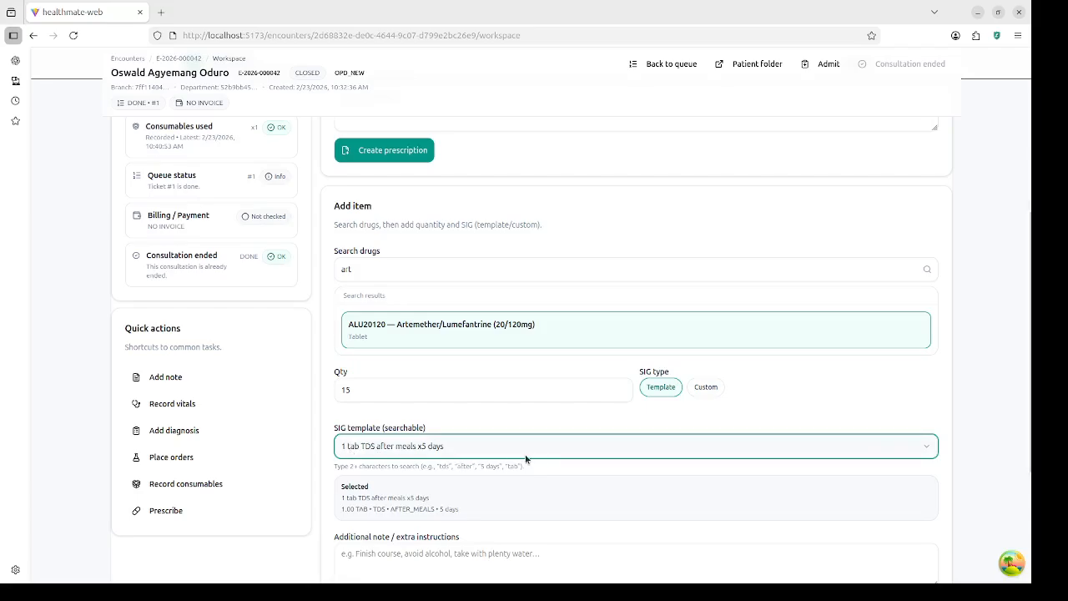
scroll(526, 458, "down", 1)
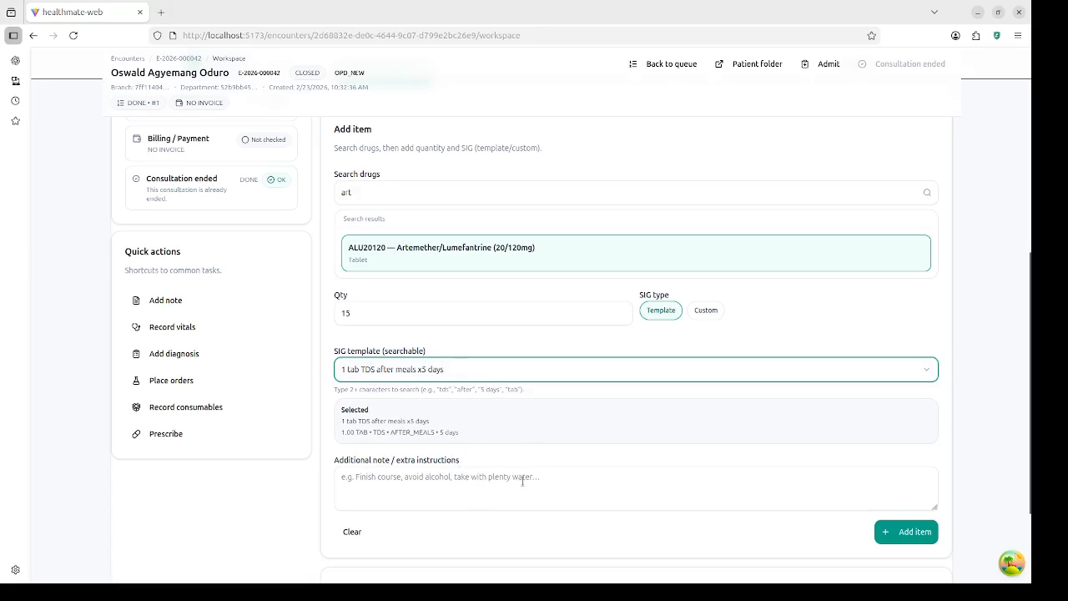
Step: Switch to a custom SIG and browse the dose unit list, keeping tablets
left_click(699, 313)
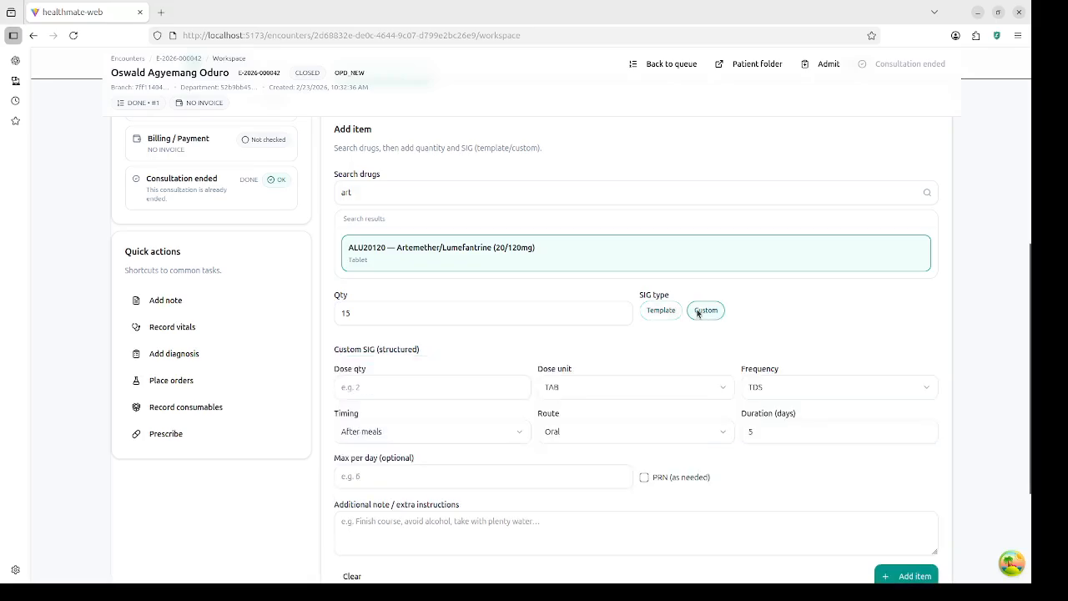
left_click(434, 392)
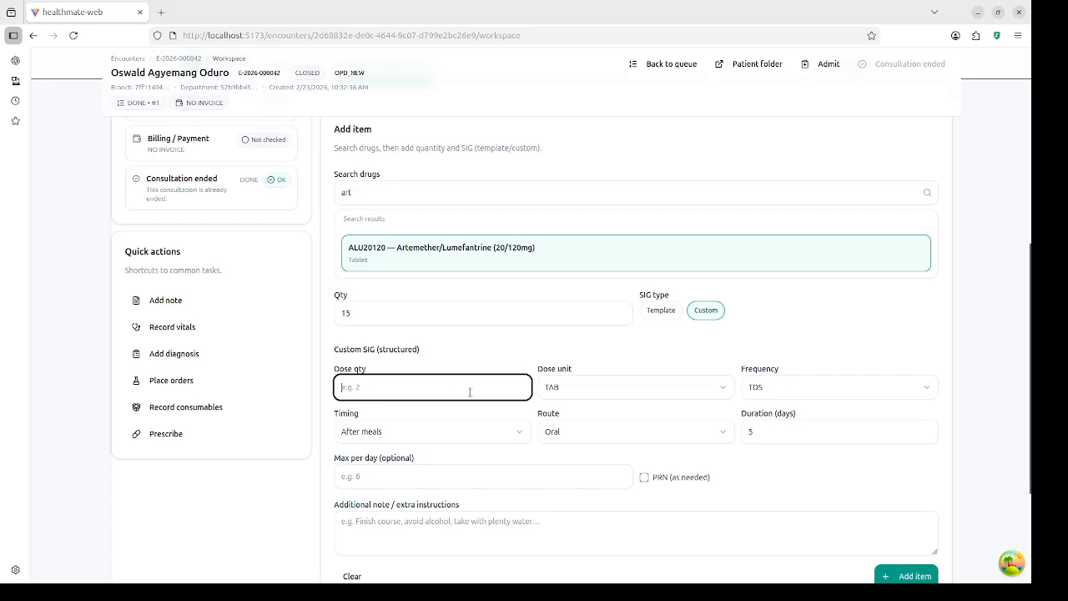
left_click(573, 392)
left_click(575, 393)
left_click(605, 386)
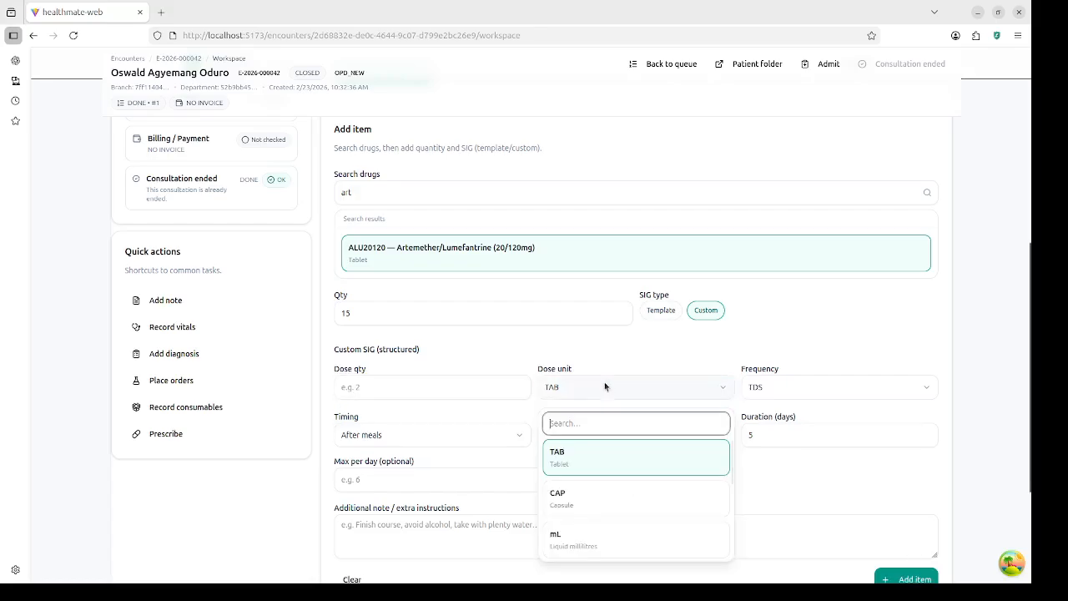
scroll(595, 485, "down", 3)
scroll(597, 479, "up", 2)
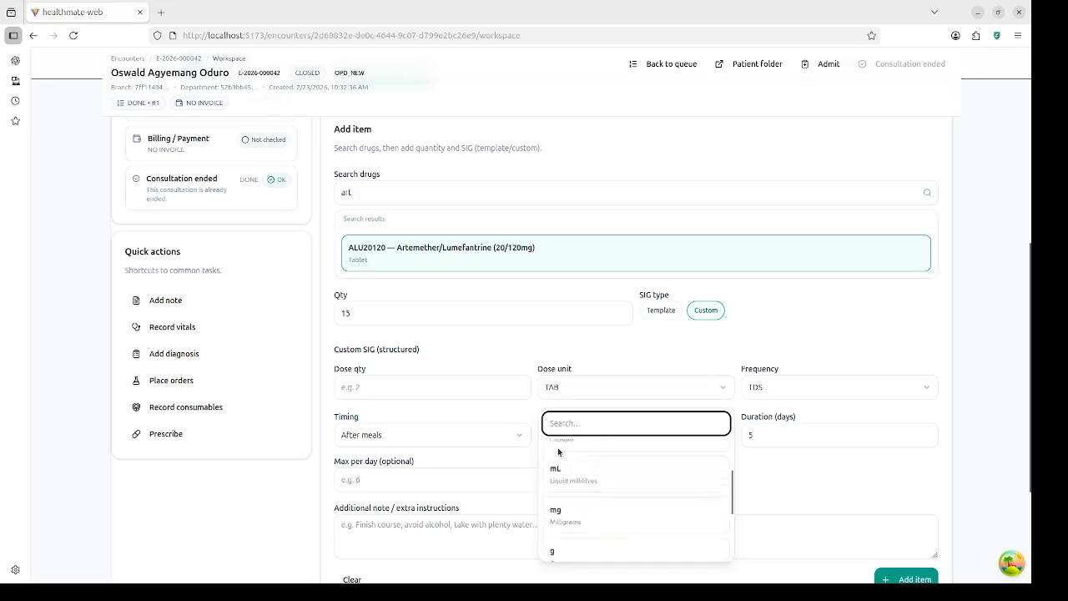
left_click(425, 389)
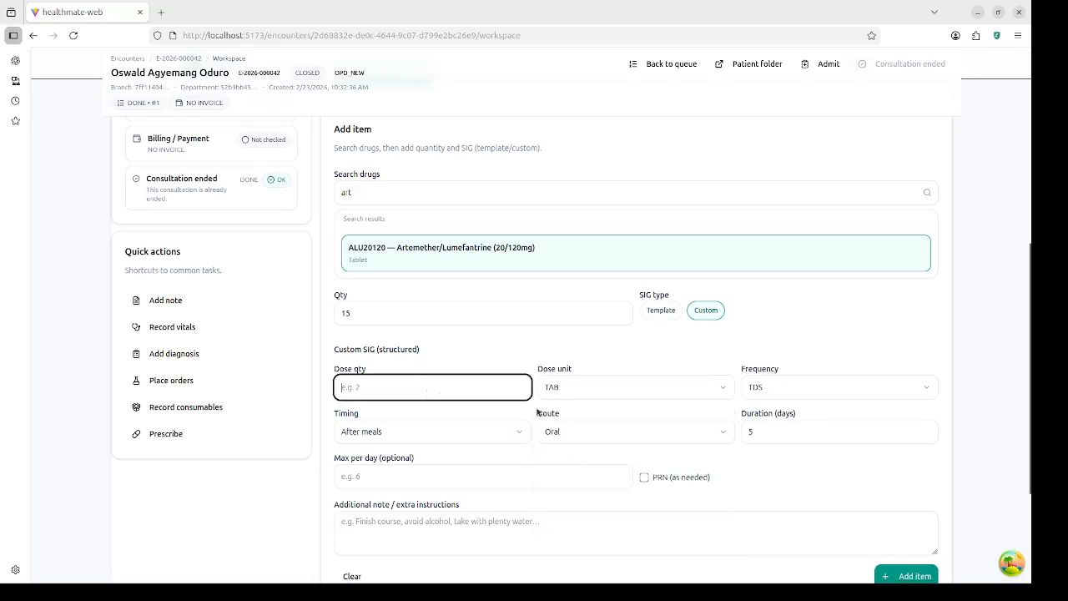
left_click(610, 391)
Step: Browse frequency, timing, route and duration options, then return to template SIG
left_click(761, 389)
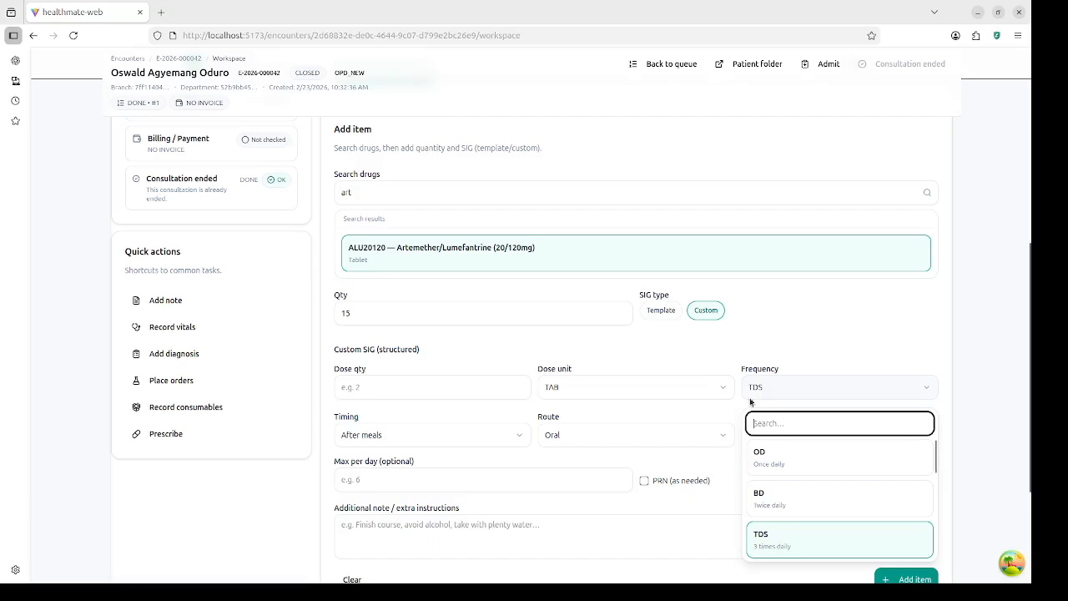
left_click(454, 437)
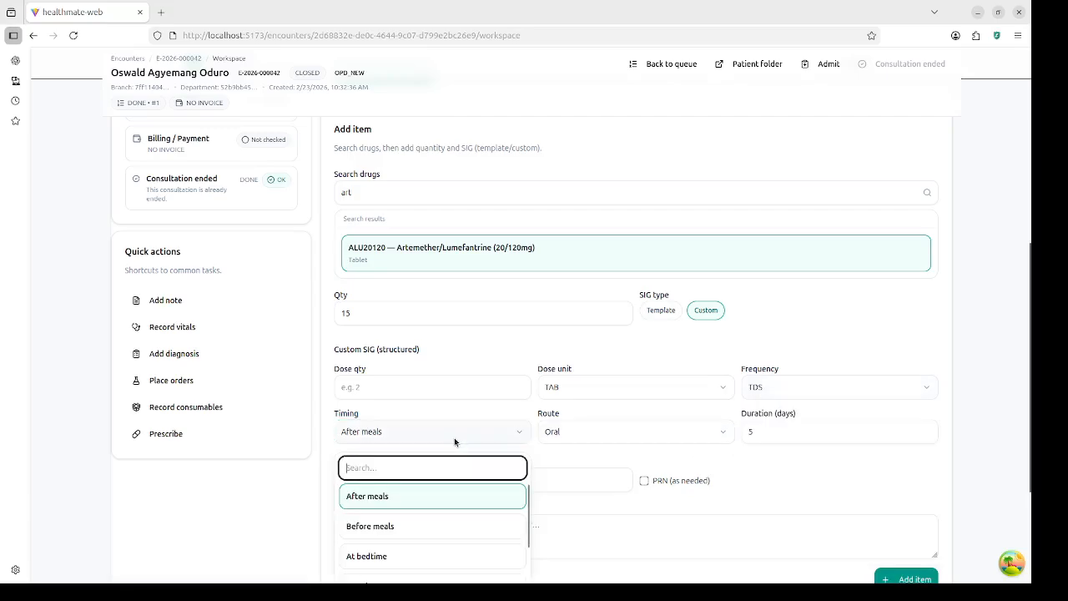
left_click(592, 436)
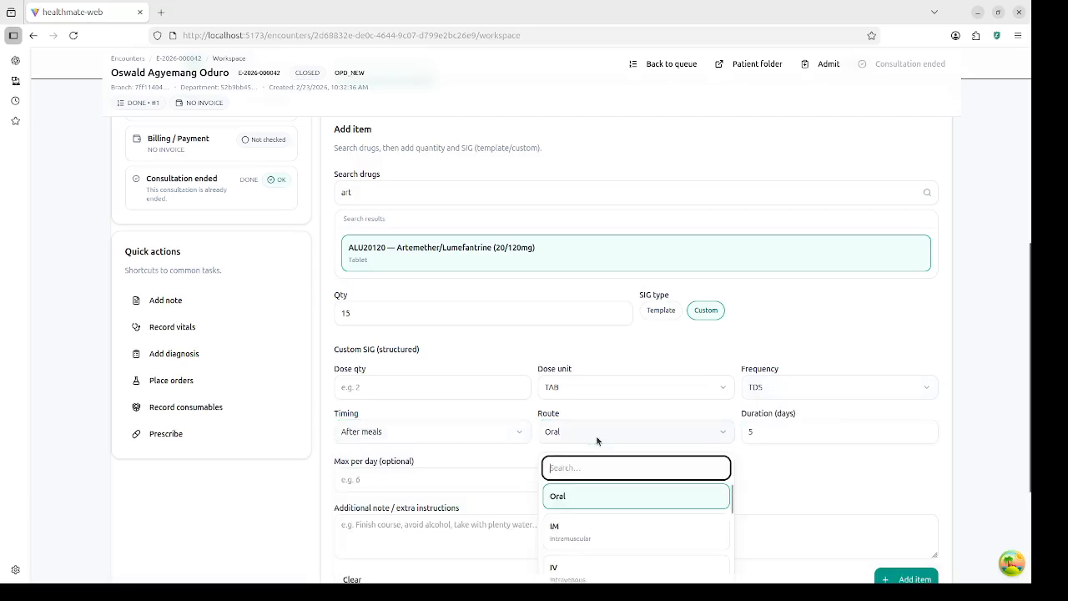
left_click(815, 433)
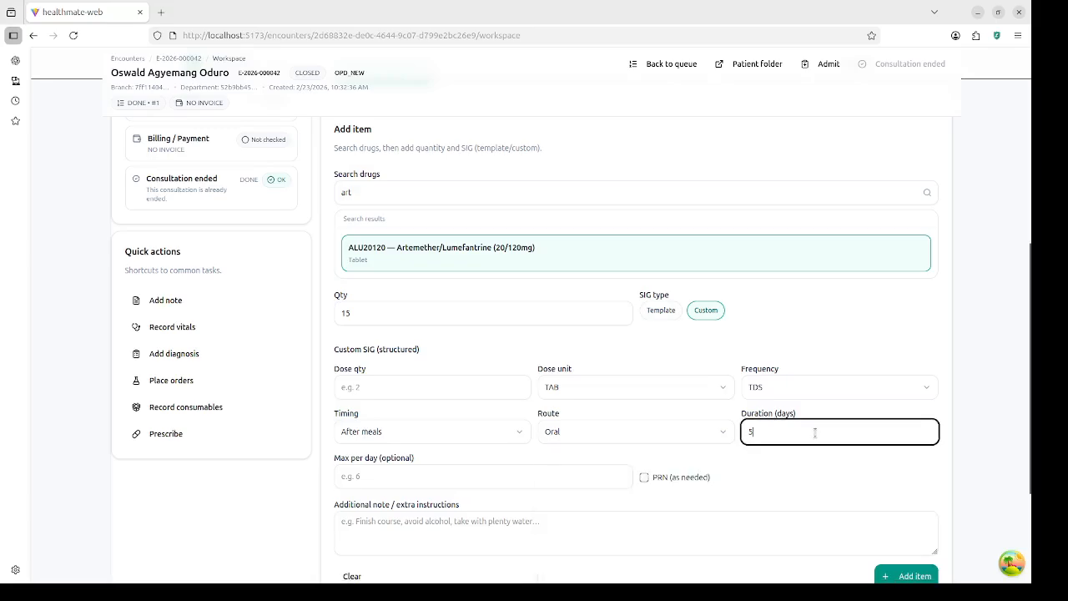
left_click(668, 317)
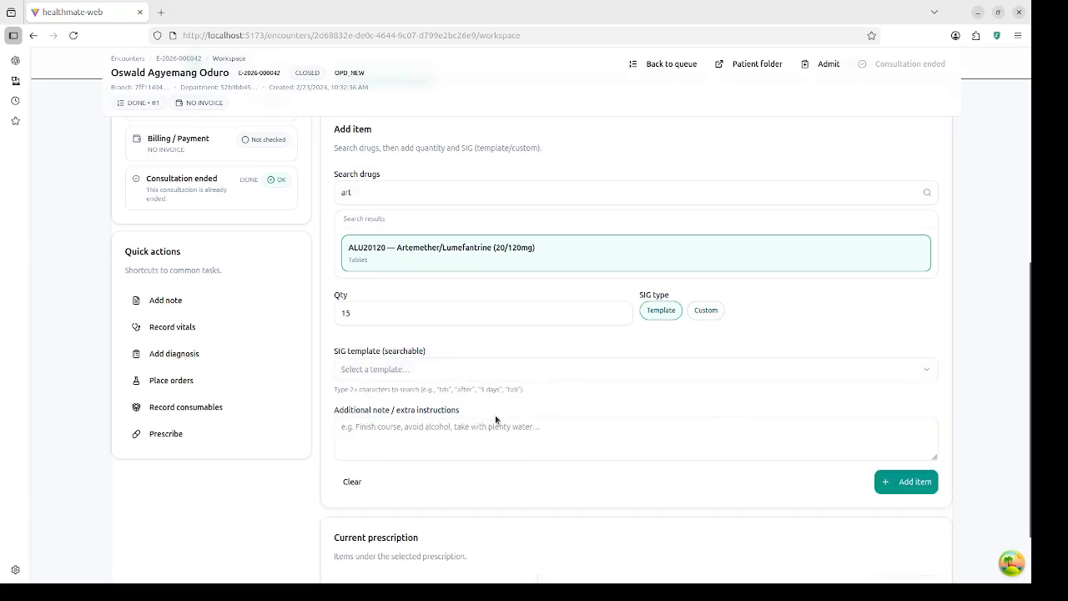
Step: Add the item with the '1 tab TDS after meals x5 days' template and note 'don't exceed the daily max'
left_click(458, 372)
type("1 t")
left_click(429, 447)
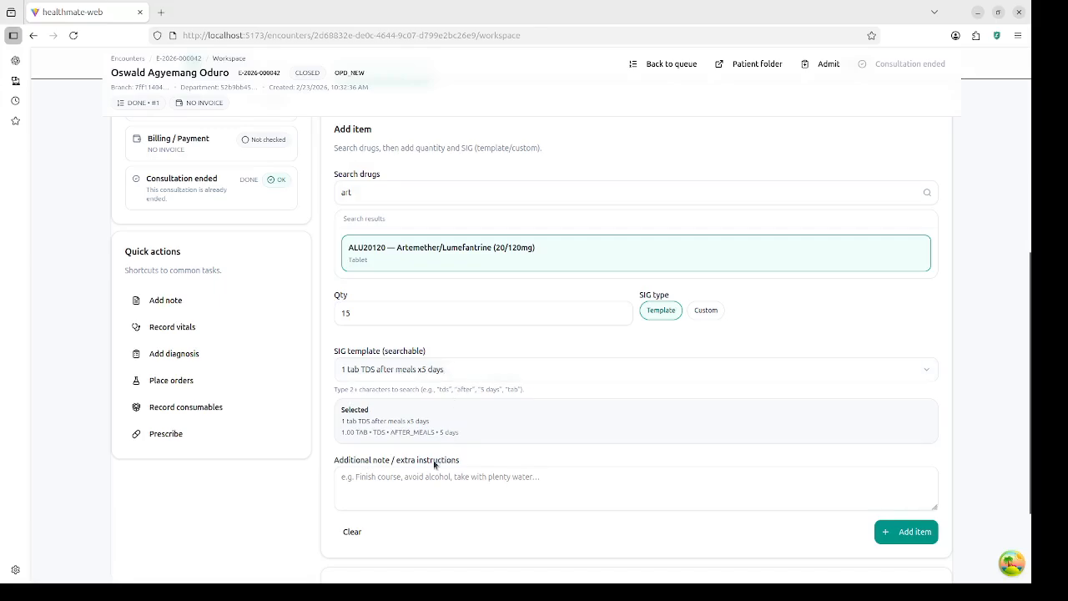
left_click(470, 489)
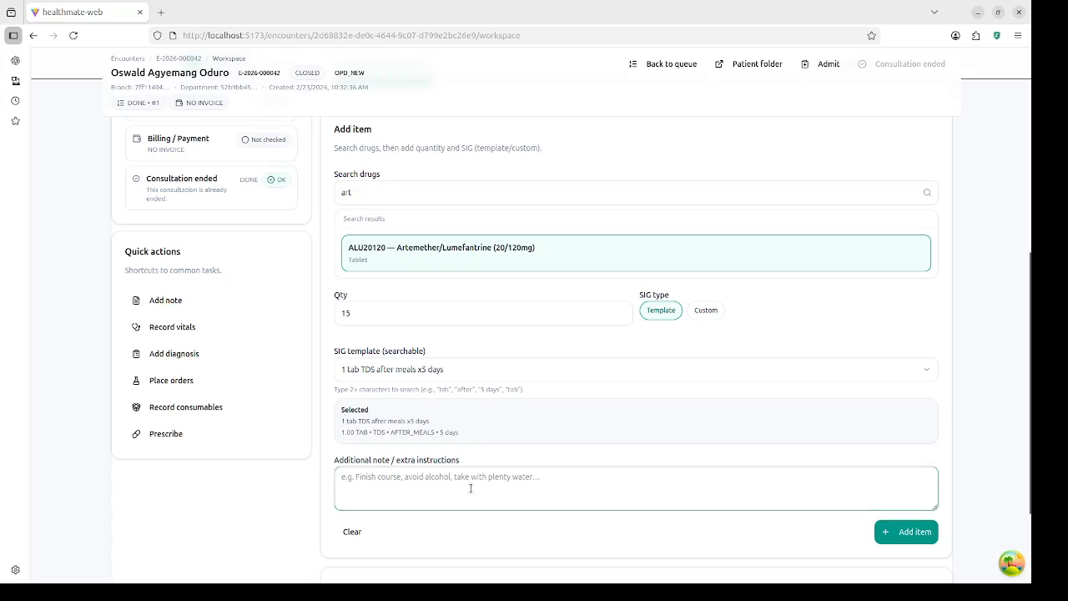
type("don't exc")
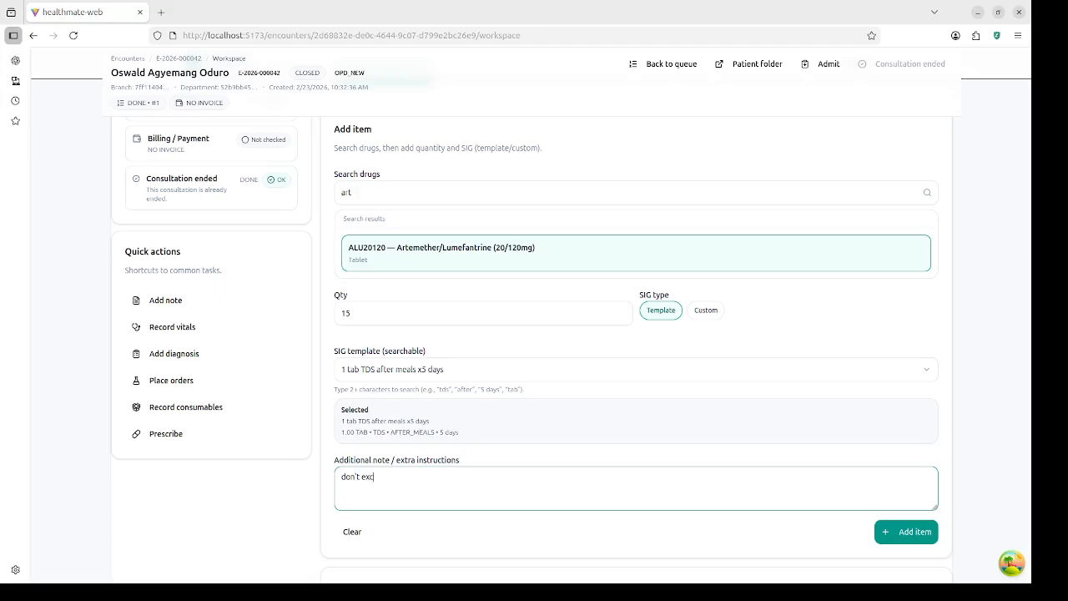
type("eed the daily max")
left_click(906, 532)
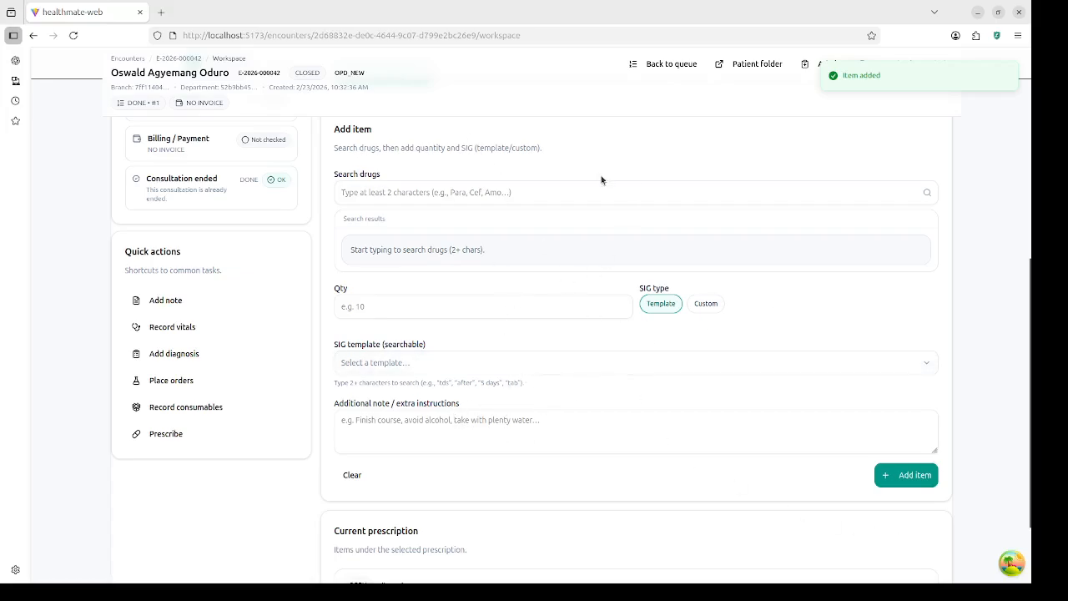
scroll(679, 167, "up", 4)
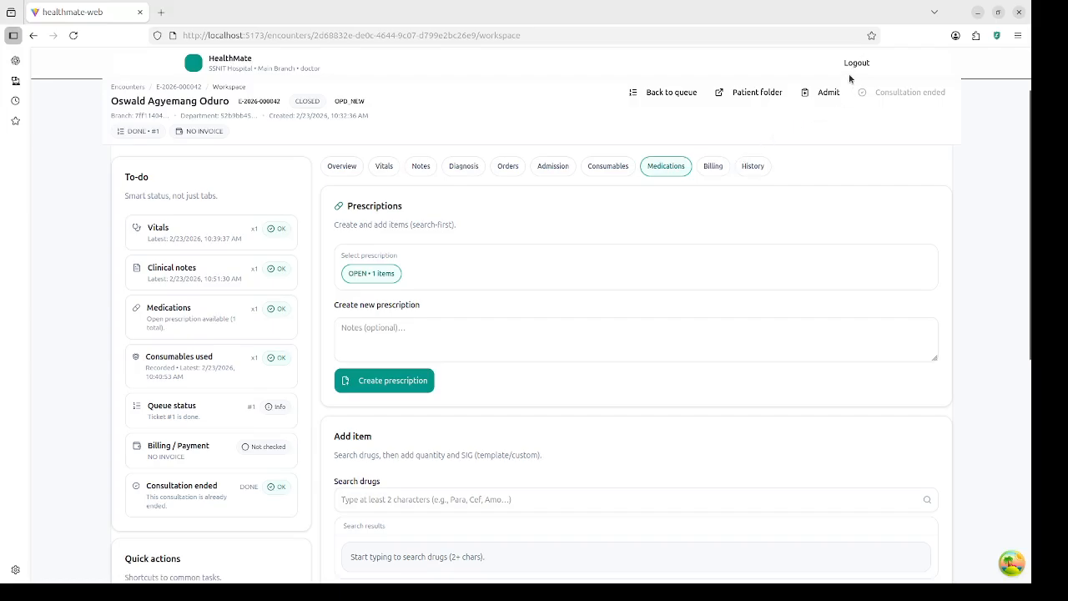
Step: Log out as doctor, sign in with the saved pharmacist login, and review Recent work
left_click(856, 64)
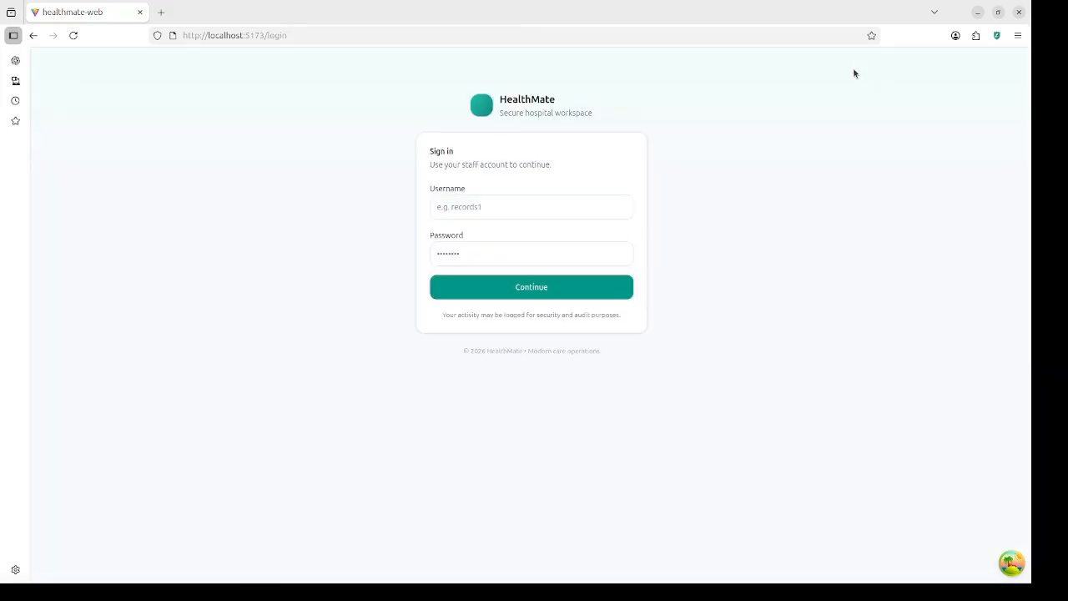
left_click(587, 204)
type("p")
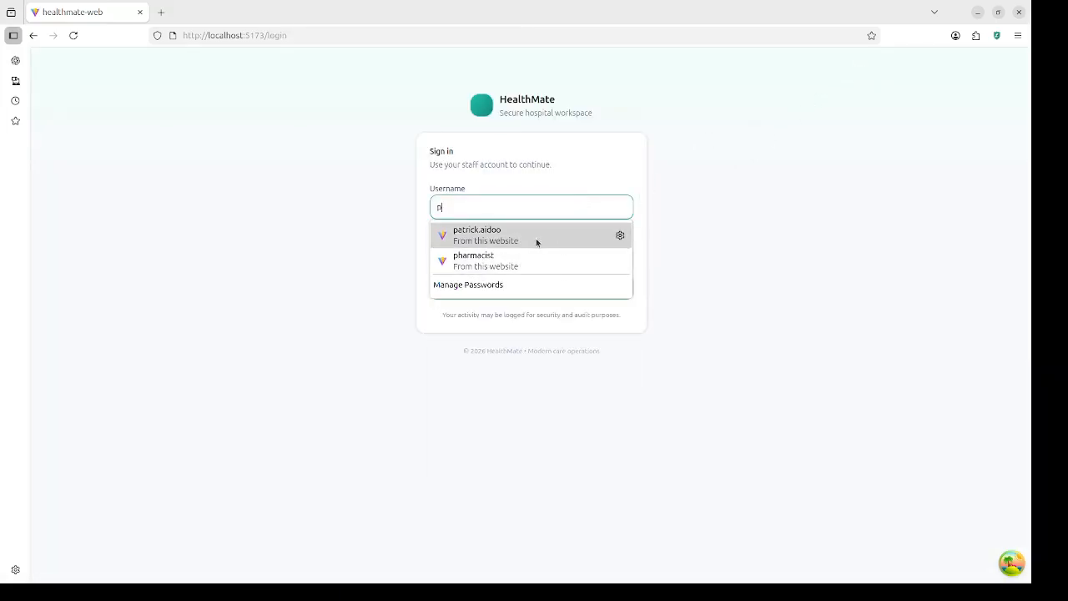
left_click(538, 269)
left_click(540, 290)
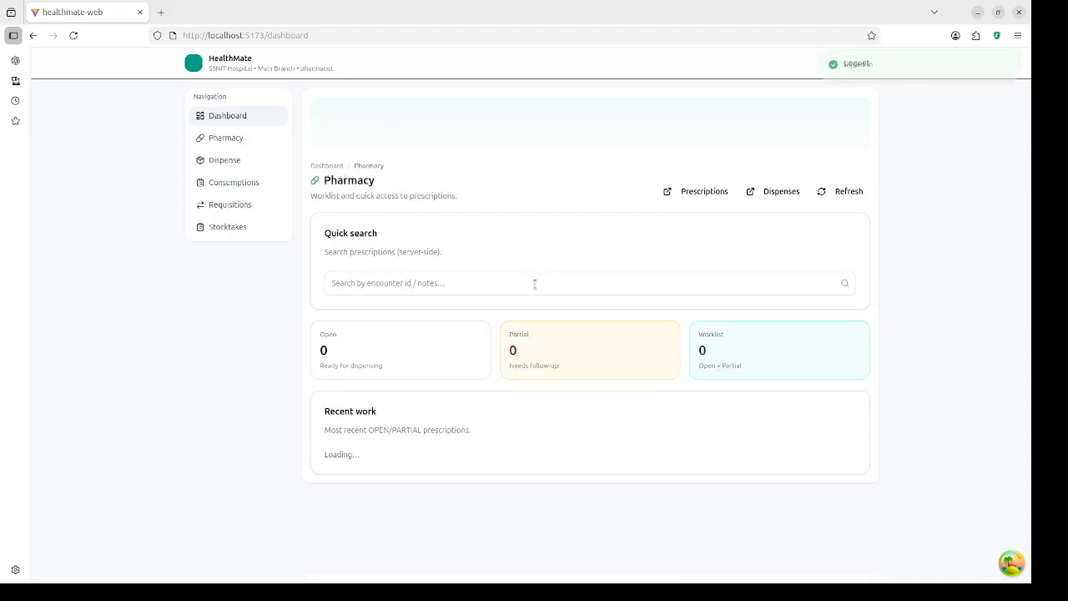
scroll(493, 362, "down", 4)
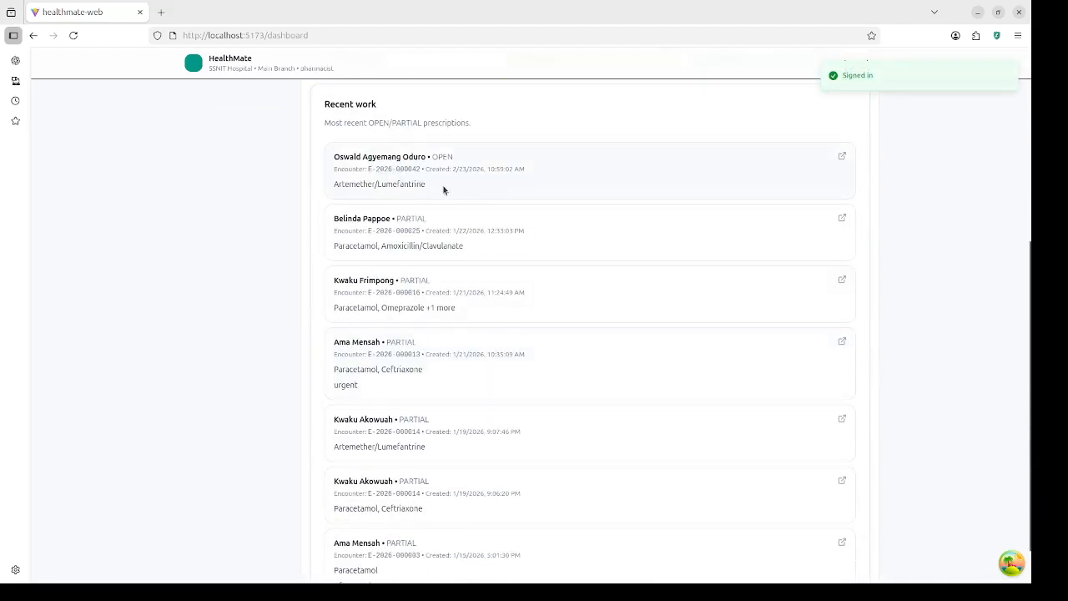
scroll(316, 191, "up", 2)
scroll(317, 191, "up", 5)
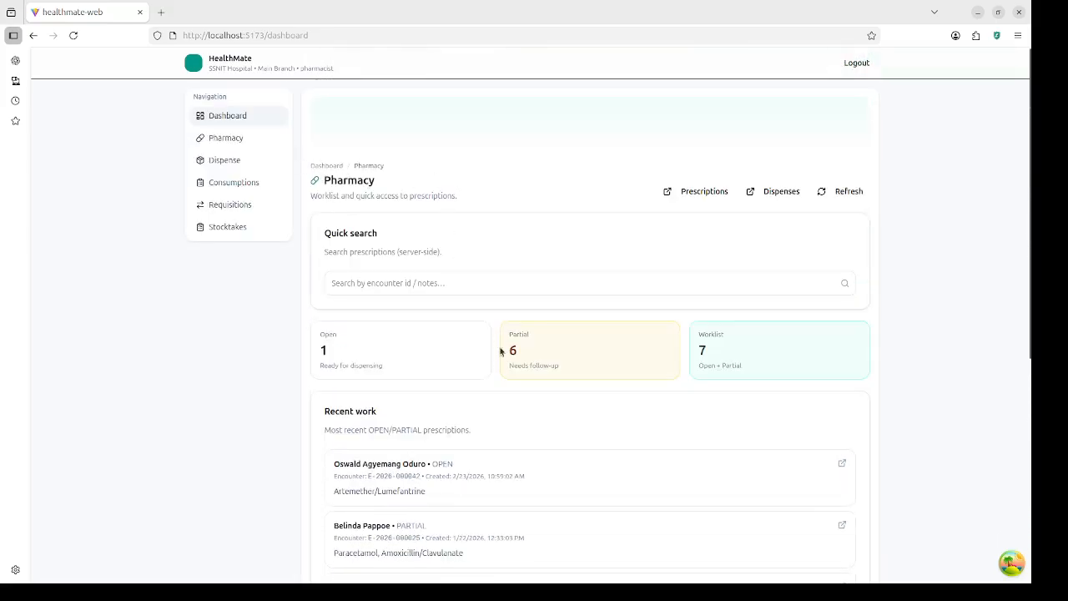
scroll(499, 365, "down", 5)
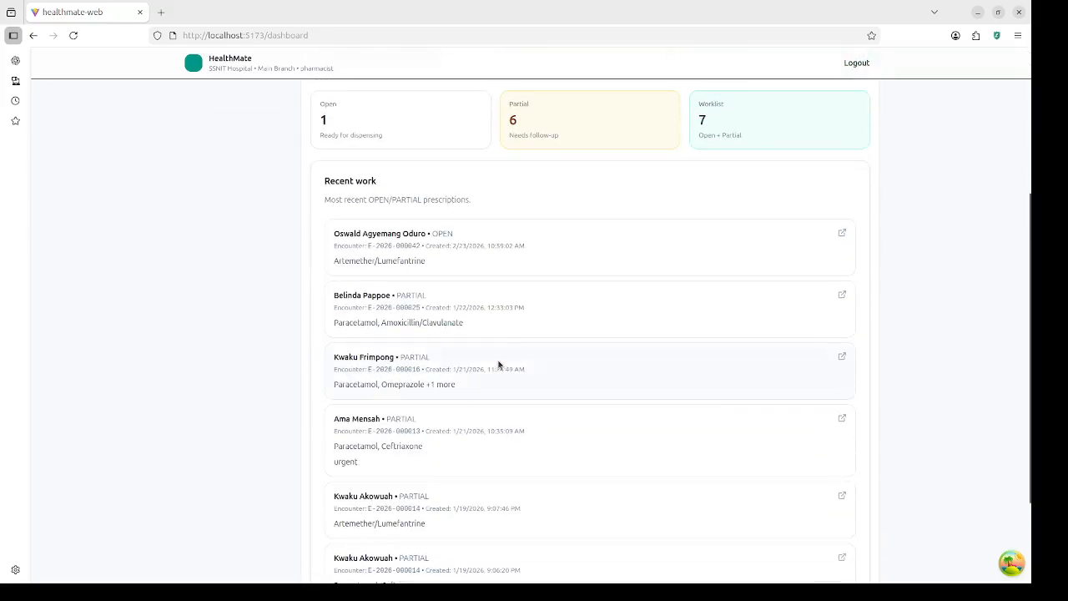
Step: Open the Artemether/Lumefantrine prescription, choose OPD Main Pharmacy as the store, and start the dispense
left_click(543, 250)
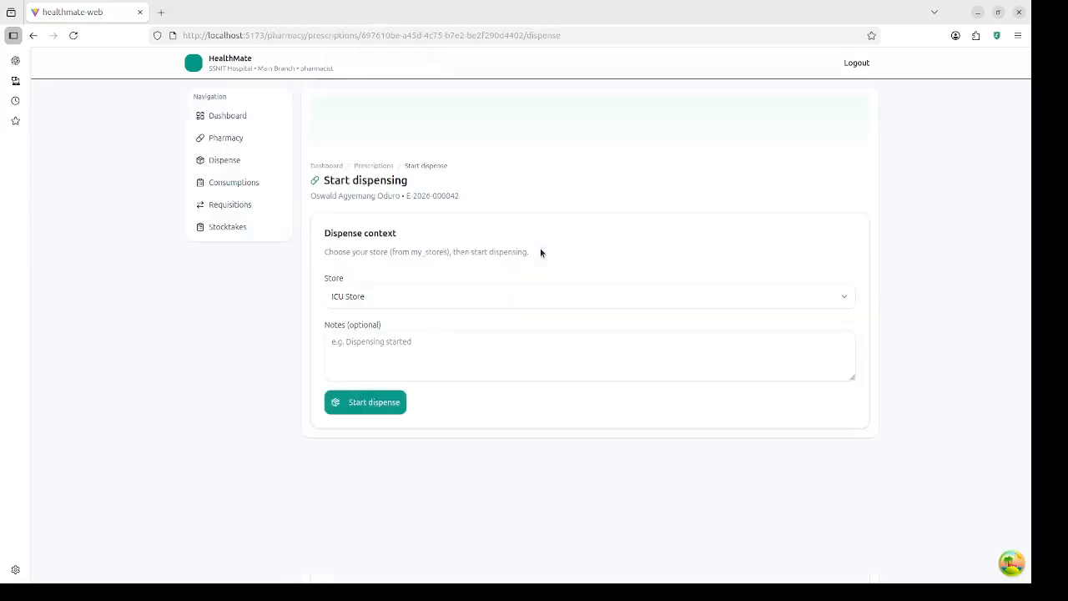
left_click(493, 298)
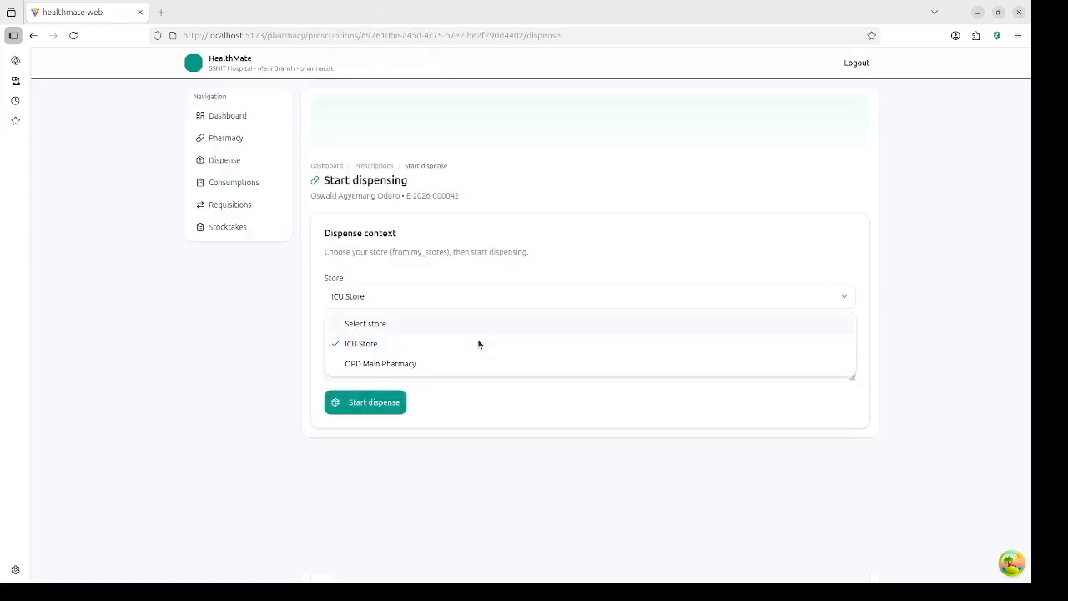
left_click(442, 366)
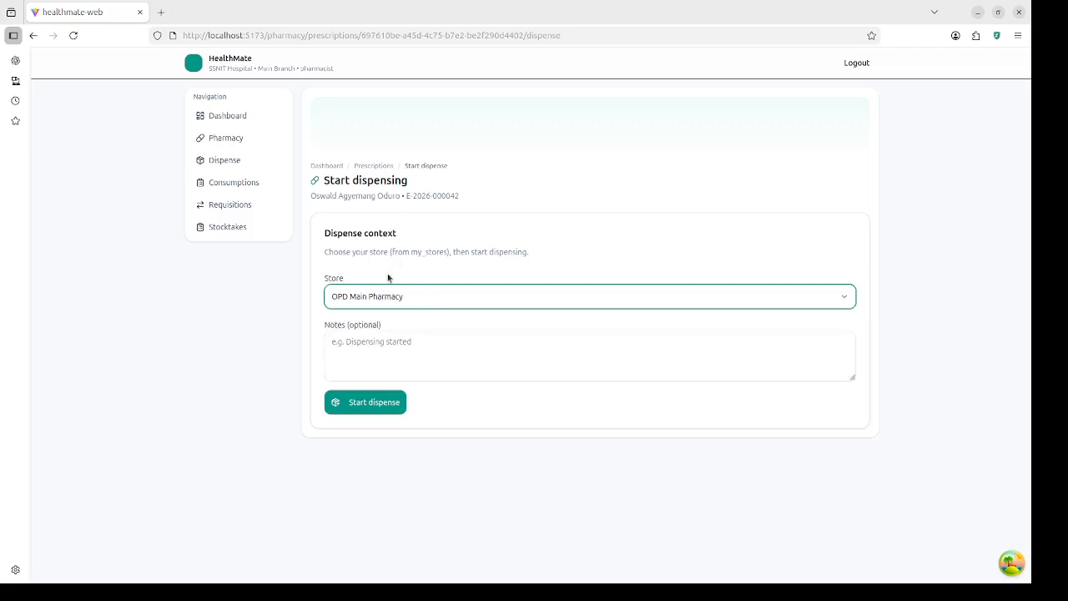
left_click(427, 295)
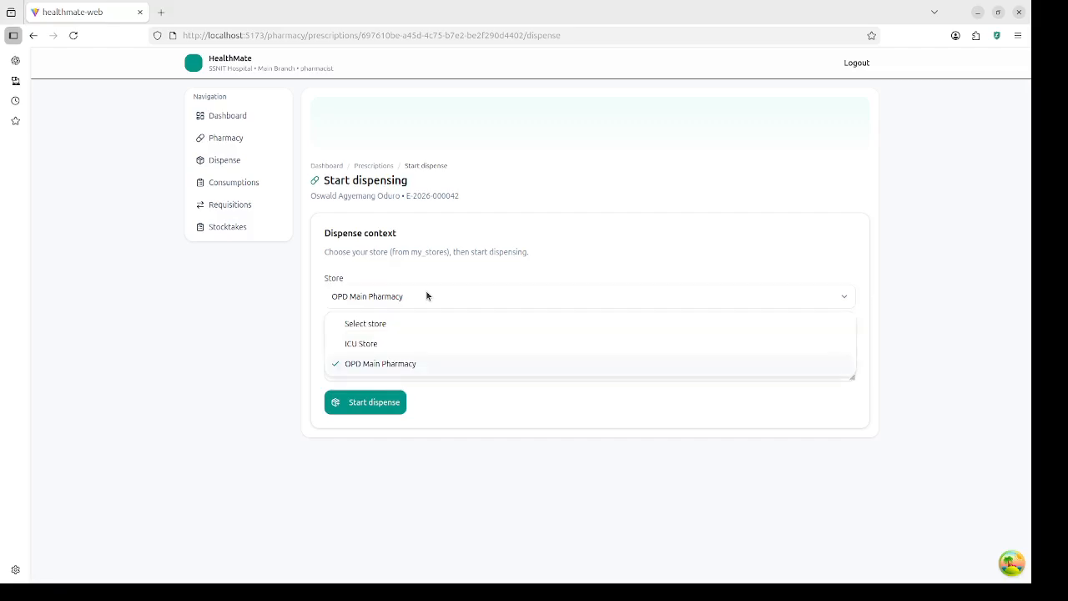
left_click(404, 365)
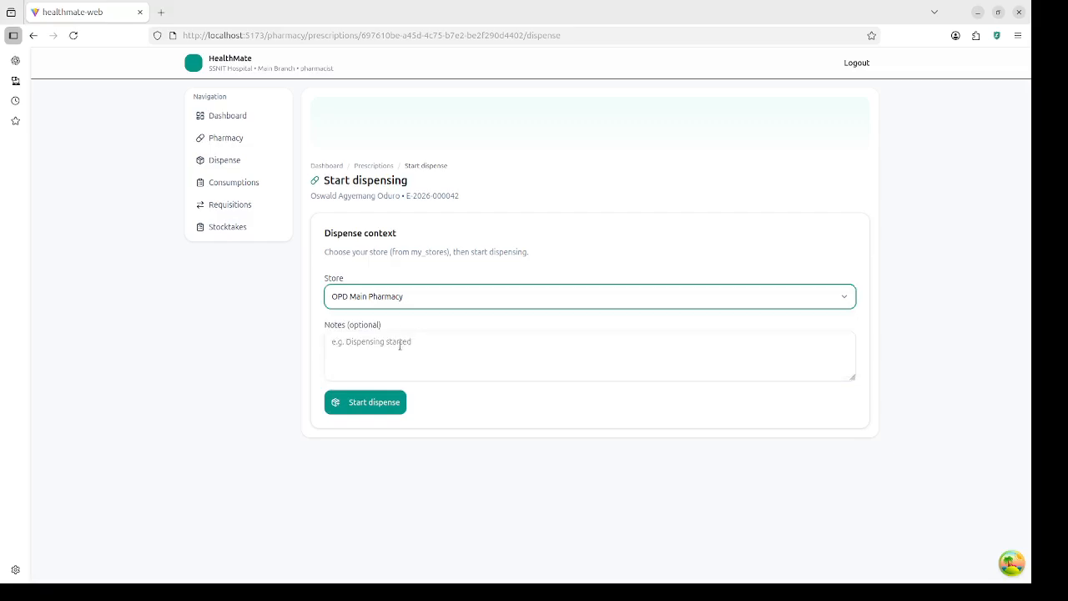
left_click(377, 406)
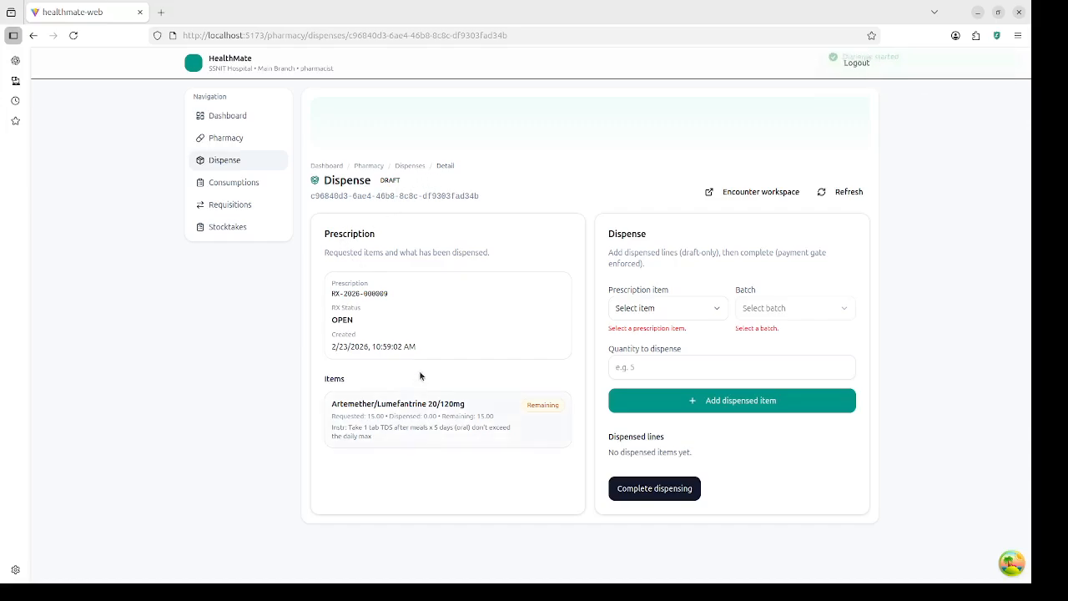
left_click(423, 421)
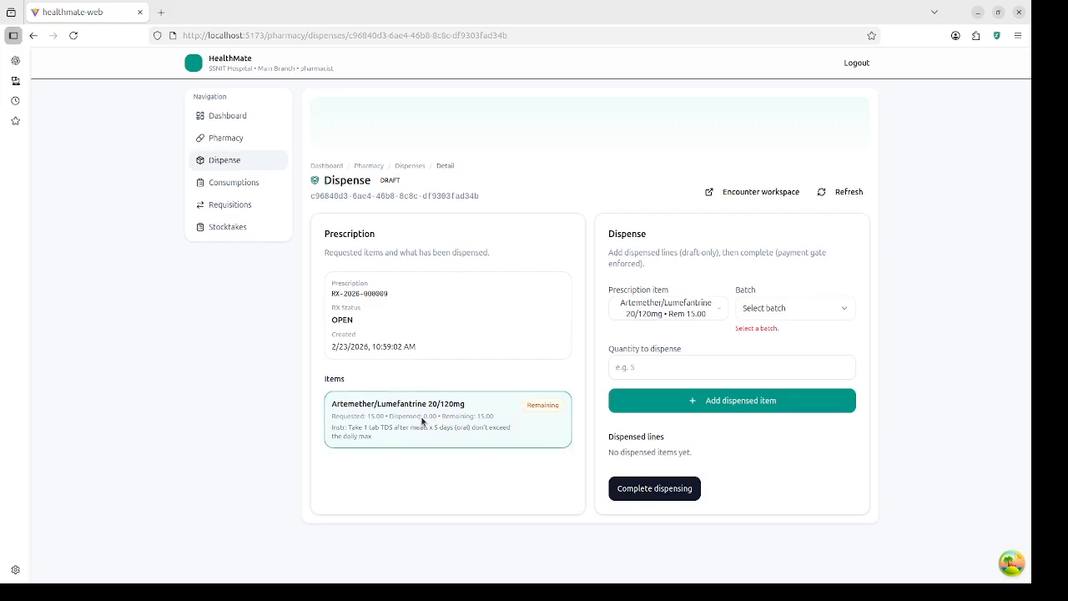
left_click(784, 308)
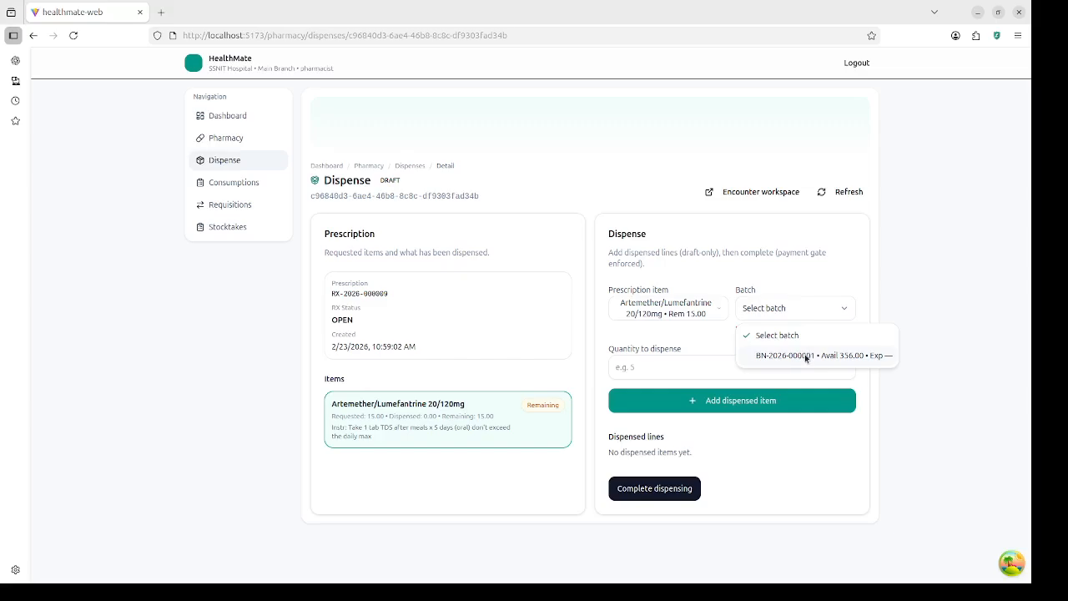
left_click(809, 355)
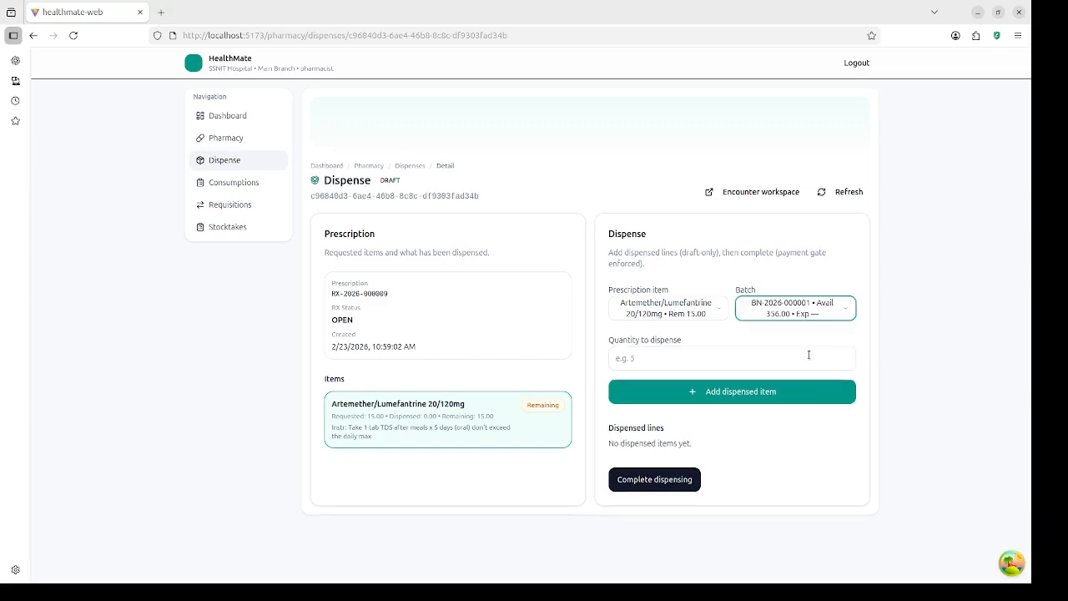
left_click(681, 353)
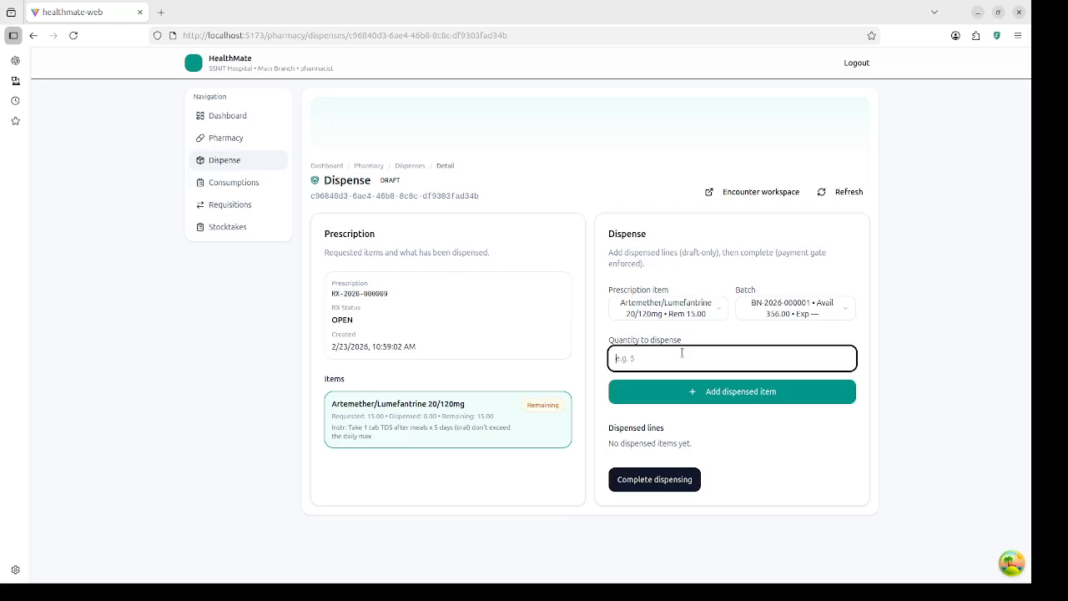
type("15")
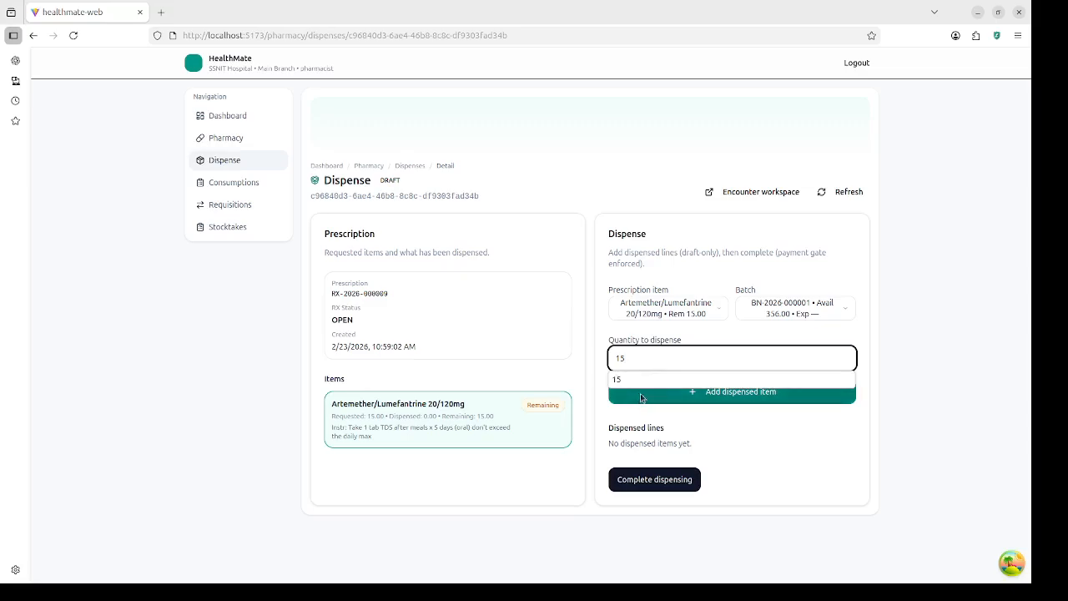
left_click(745, 394)
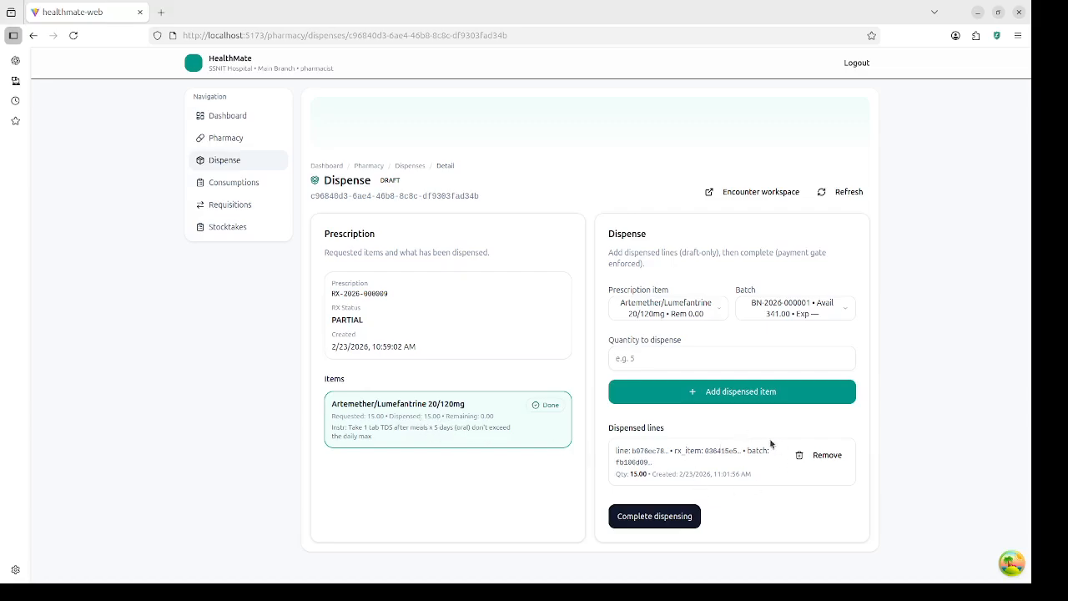
left_click(649, 517)
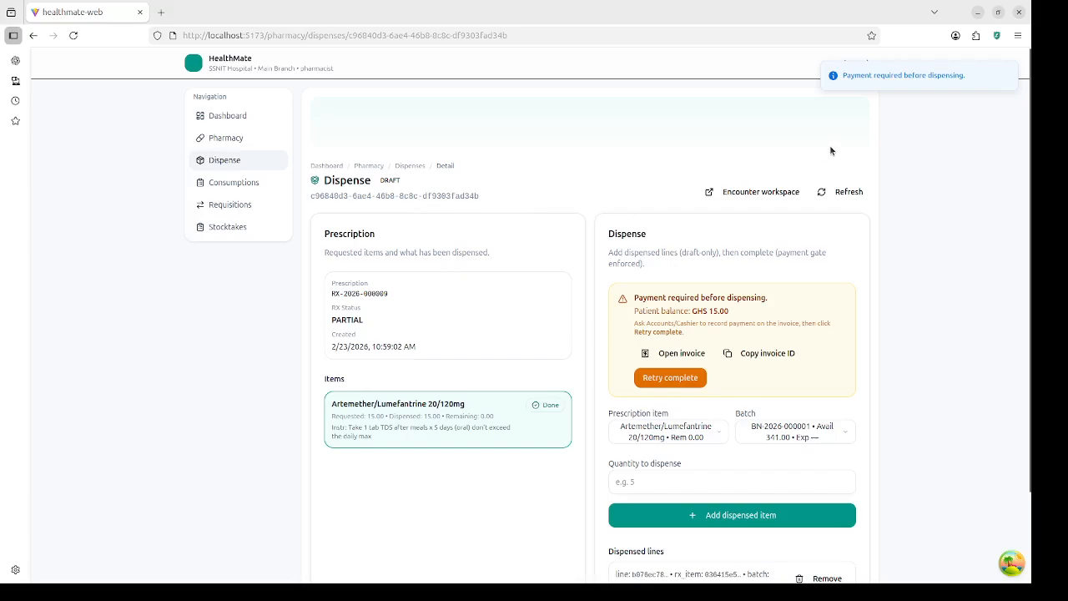
Step: Log out of the pharmacist account and sign in with the saved cashier login
left_click(861, 66)
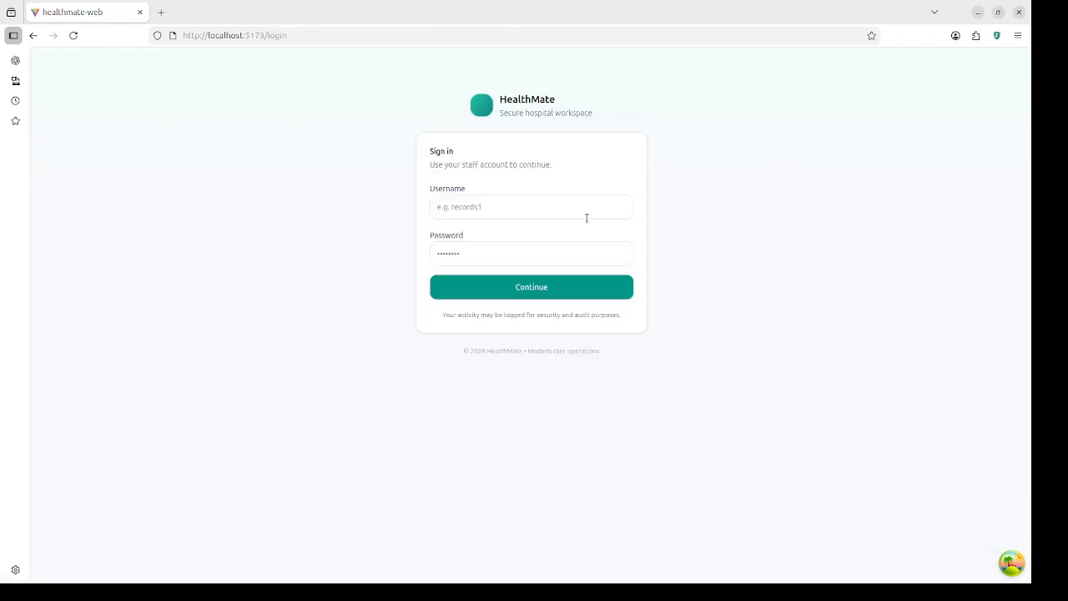
left_click(556, 213)
type("c")
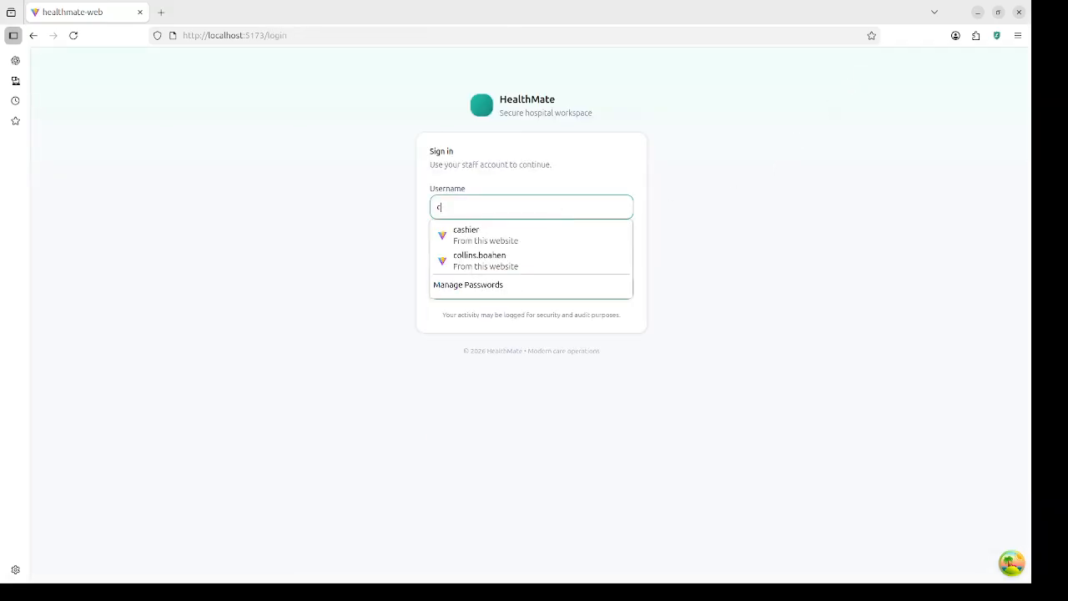
left_click(546, 227)
left_click(563, 288)
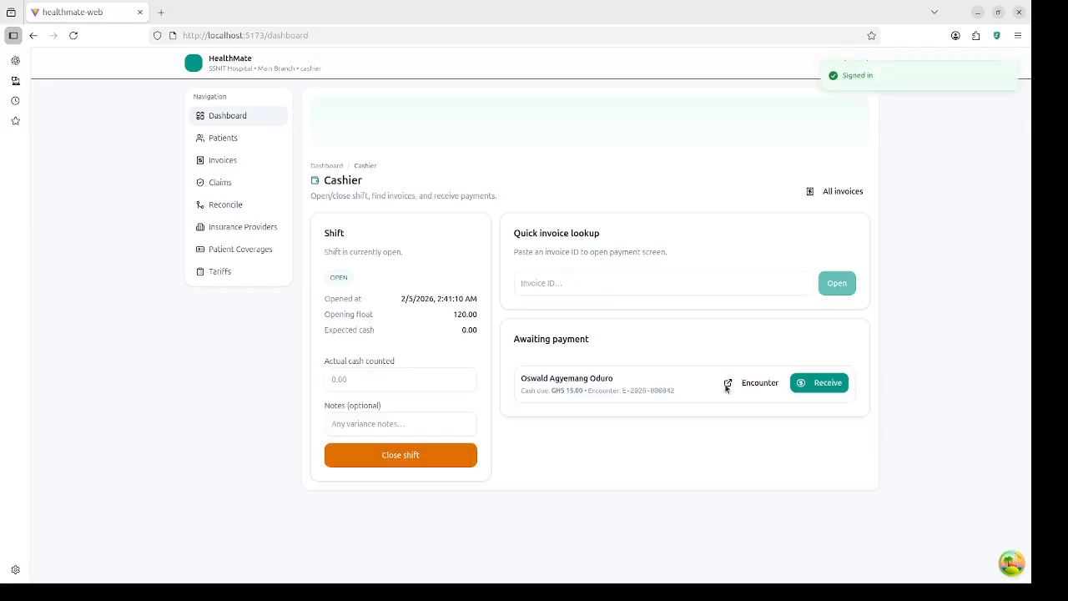
Step: Record the GHS 15.00 Cash payment on the patient's invoice, then sign out
left_click(806, 385)
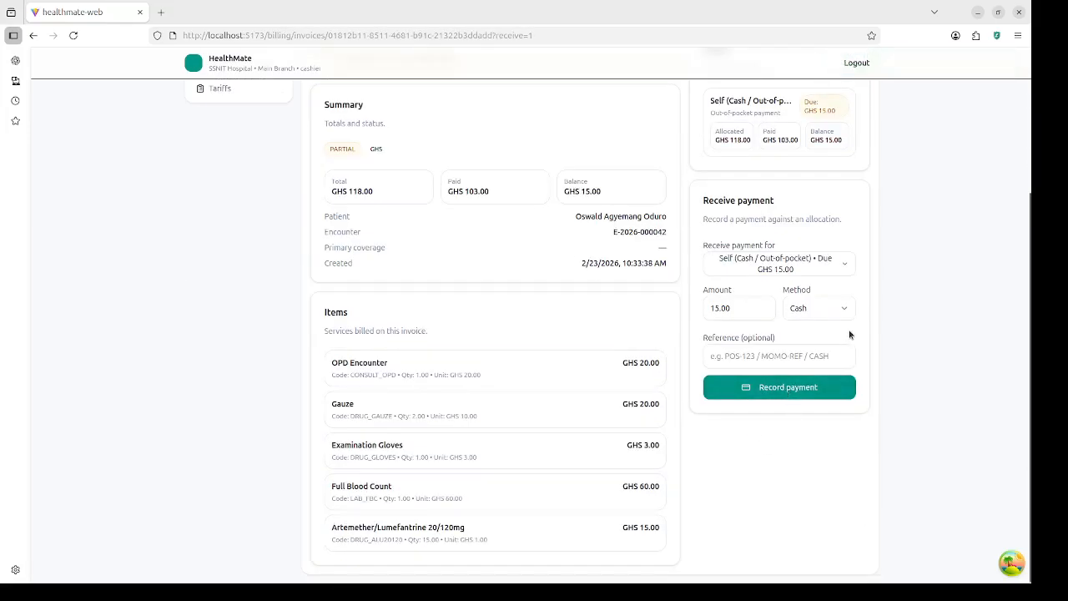
left_click(840, 313)
left_click(818, 338)
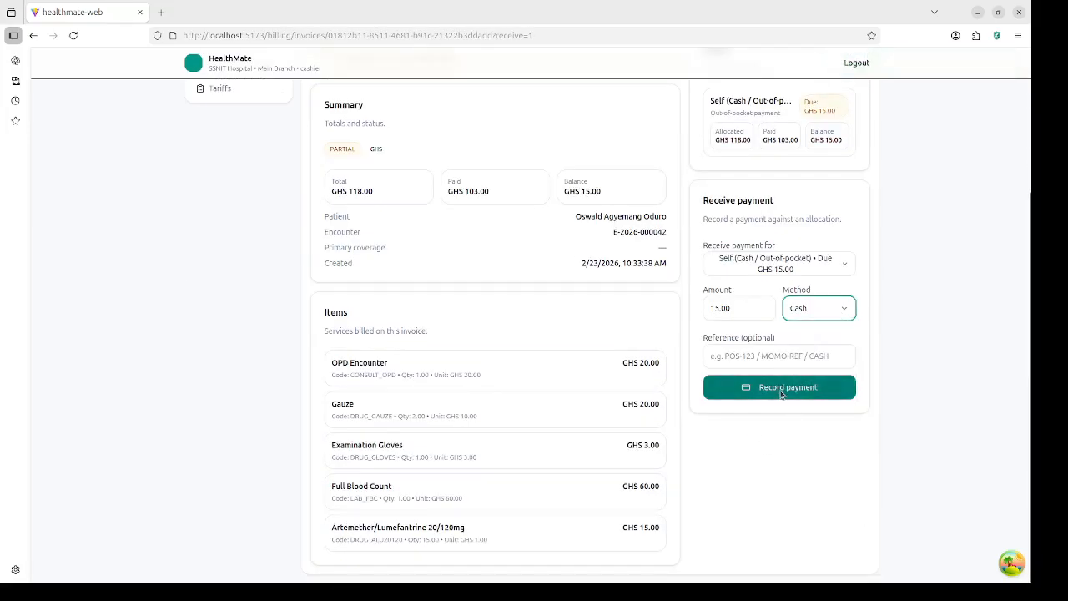
left_click(744, 394)
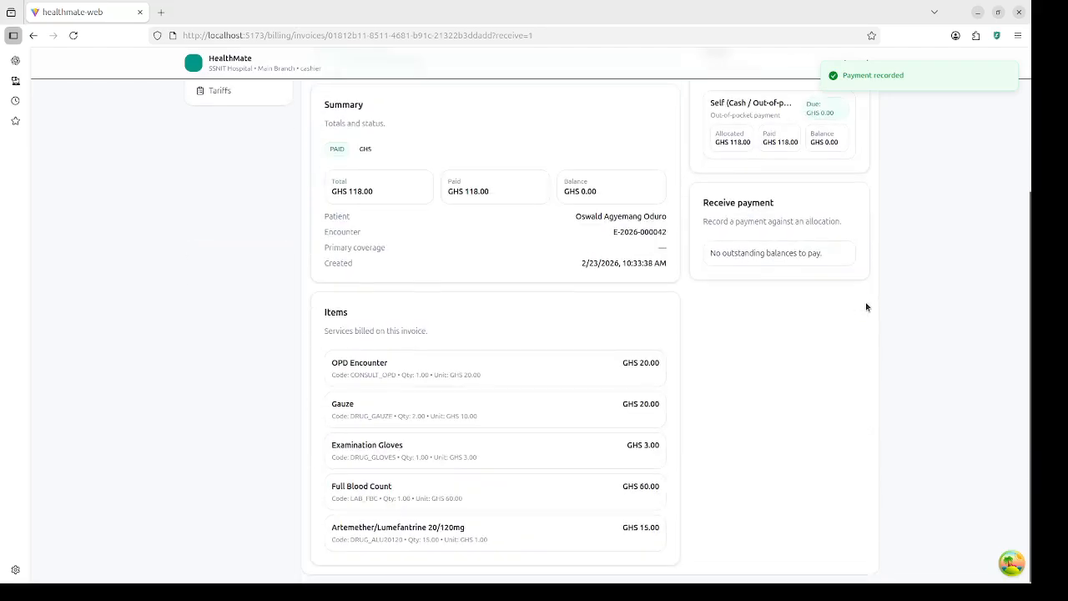
left_click(856, 64)
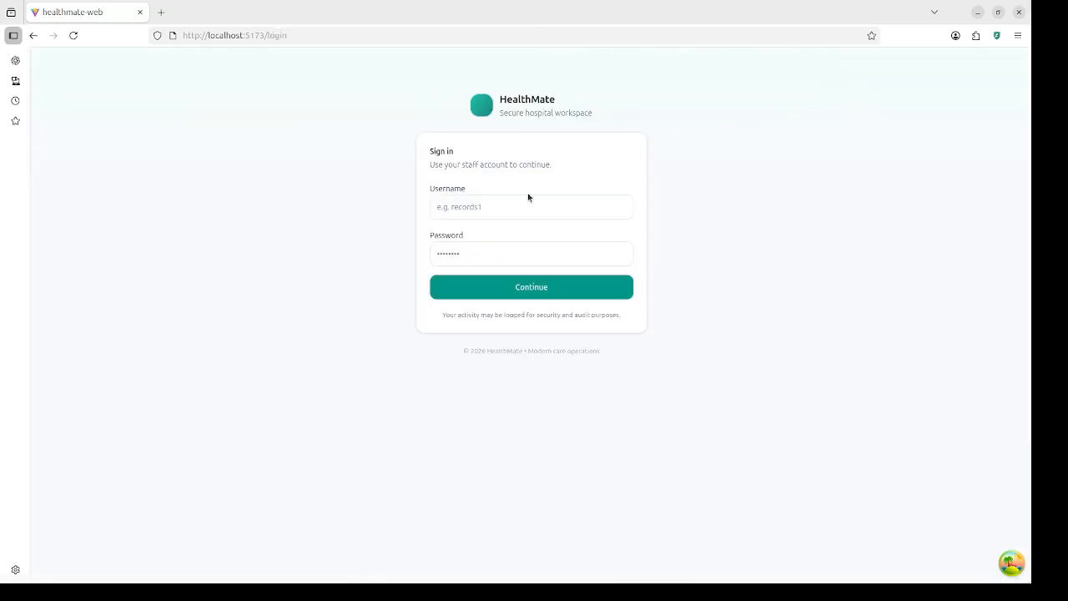
Step: Sign in with the saved pharmacist login
left_click(529, 207)
type("ph")
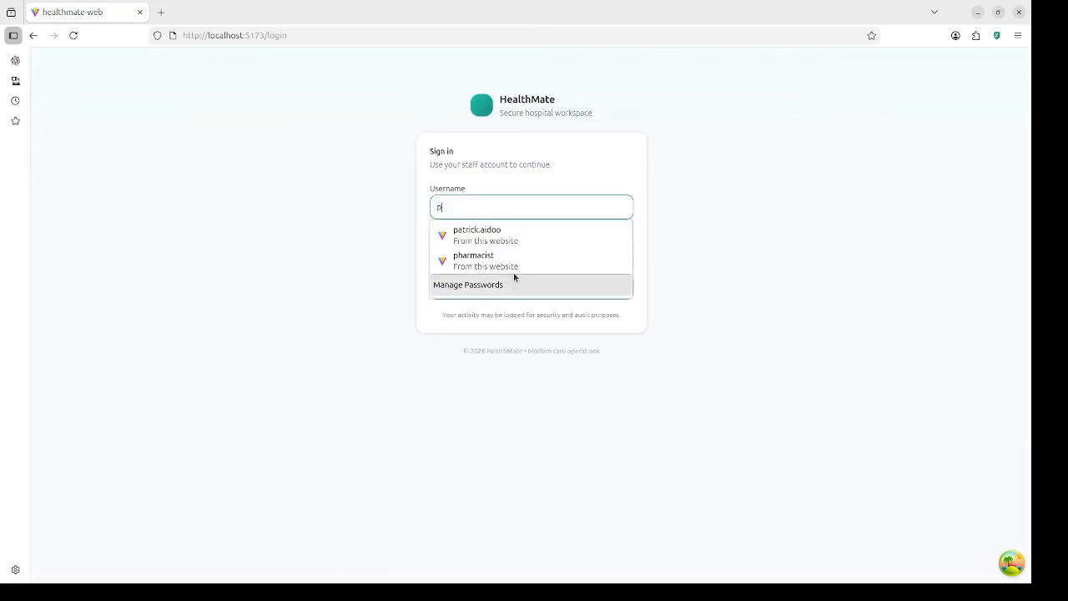
left_click(512, 260)
left_click(524, 293)
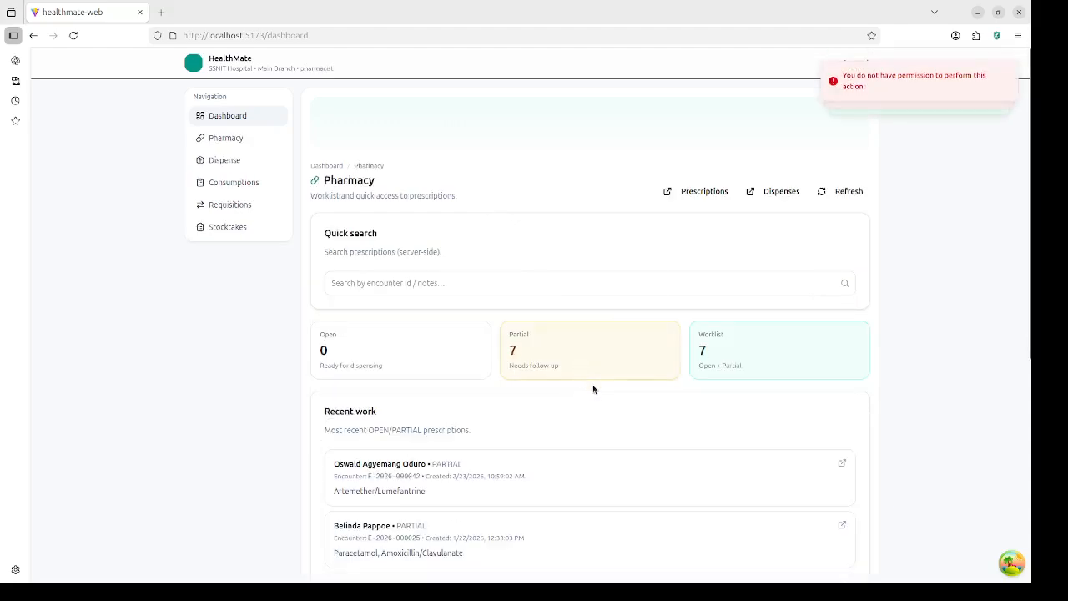
Step: Dispense the recent Artemether/Lumefantrine prescription from OPD Main Pharmacy and complete it
scroll(559, 409, "down", 3)
left_click(531, 329)
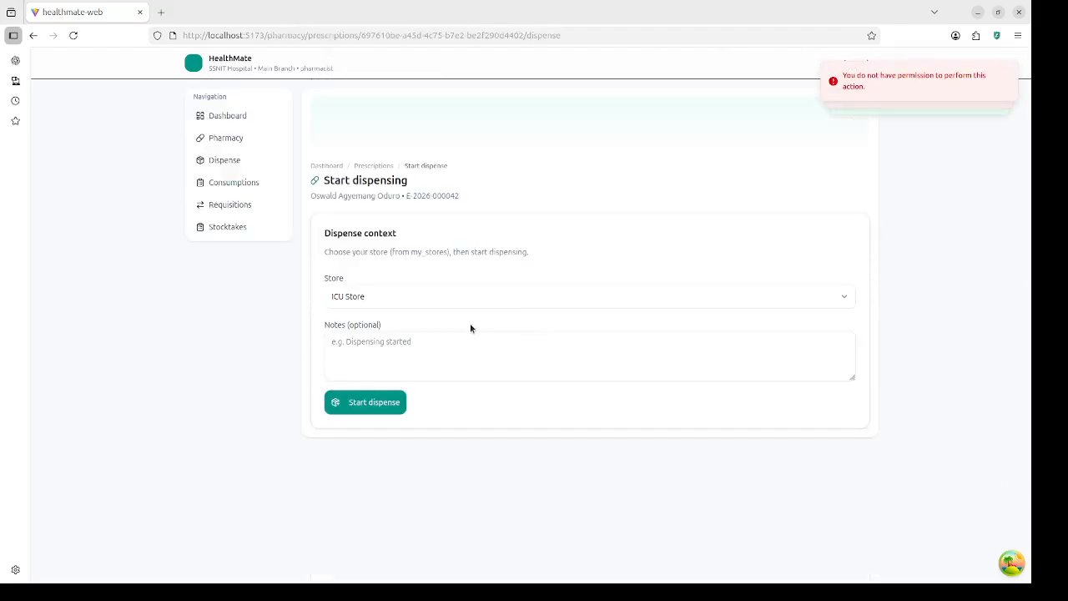
left_click(465, 299)
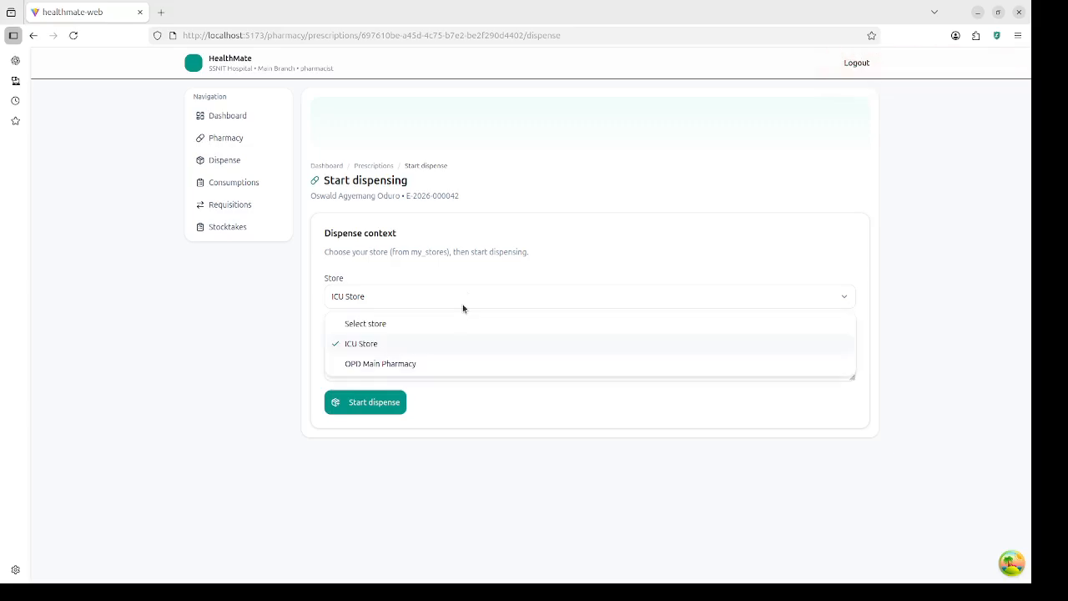
left_click(445, 363)
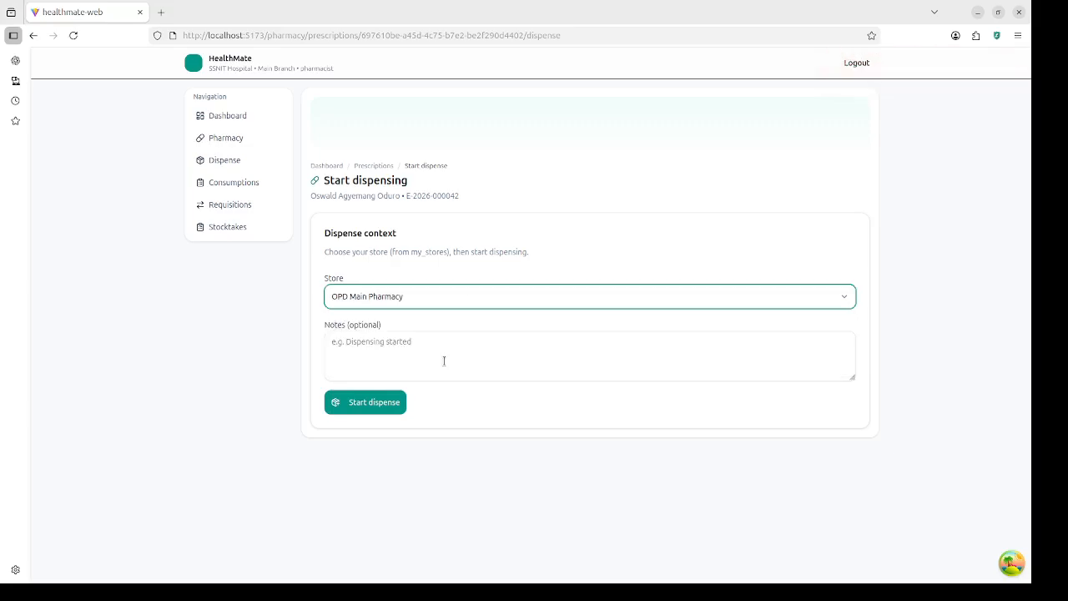
left_click(381, 401)
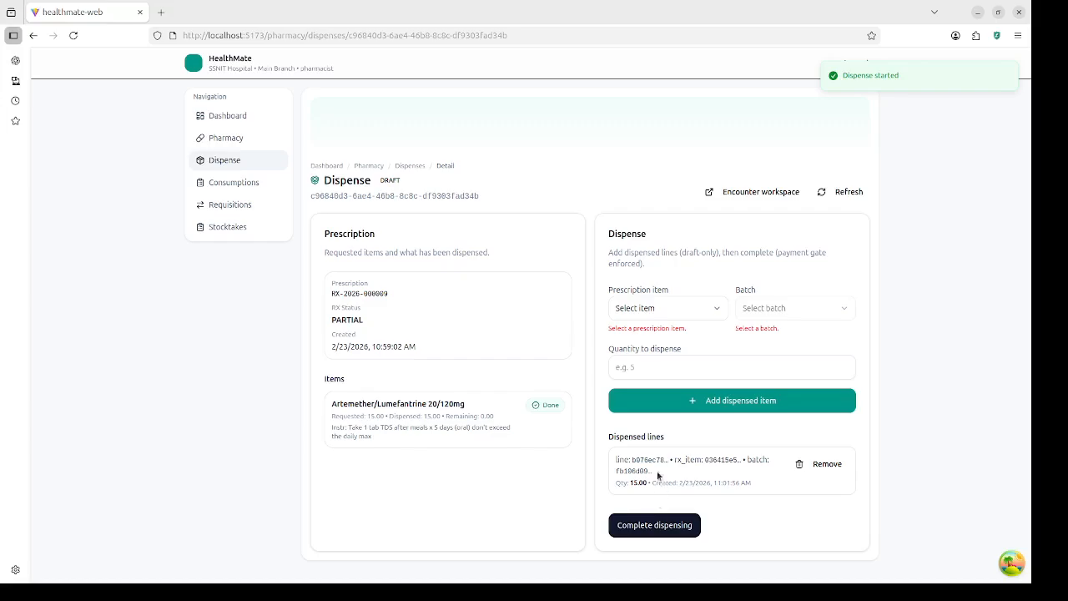
left_click(667, 526)
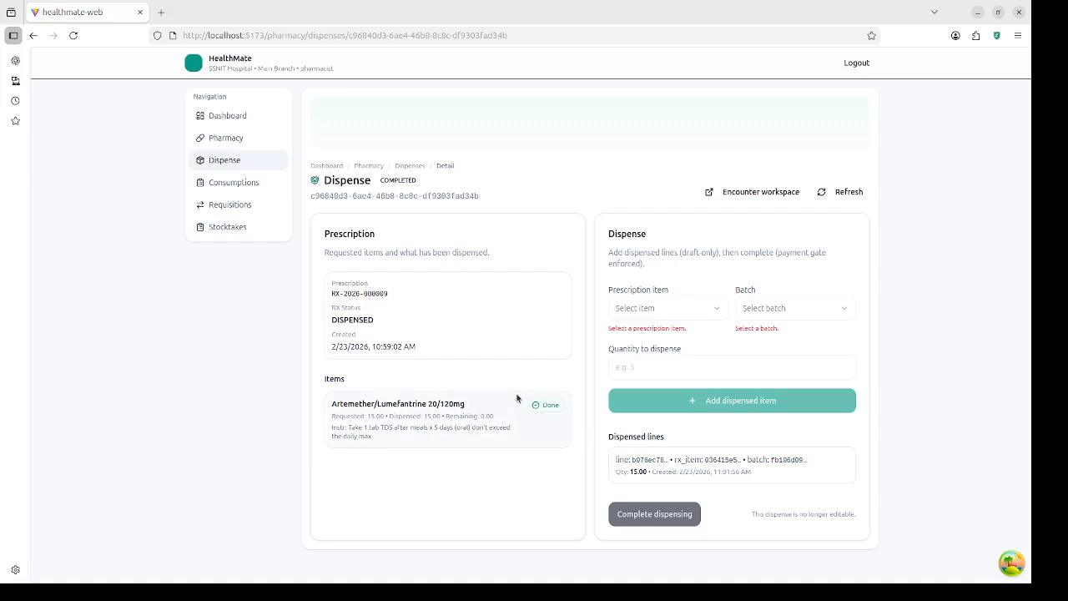
Step: Log out, sign in with the saved doctor login, and scroll through the Clinician Dashboard
left_click(868, 65)
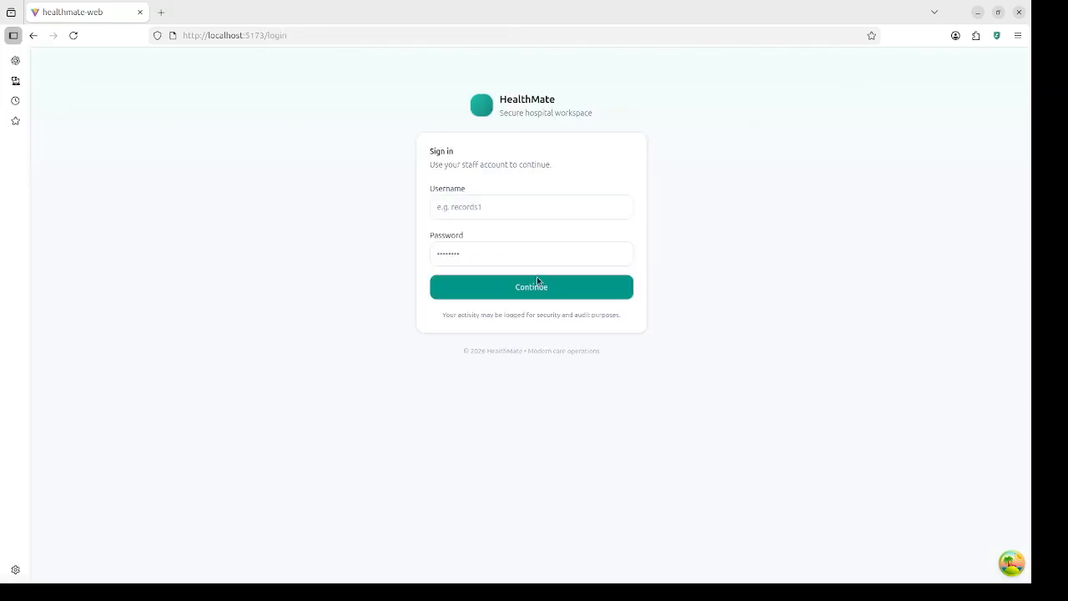
left_click(537, 206)
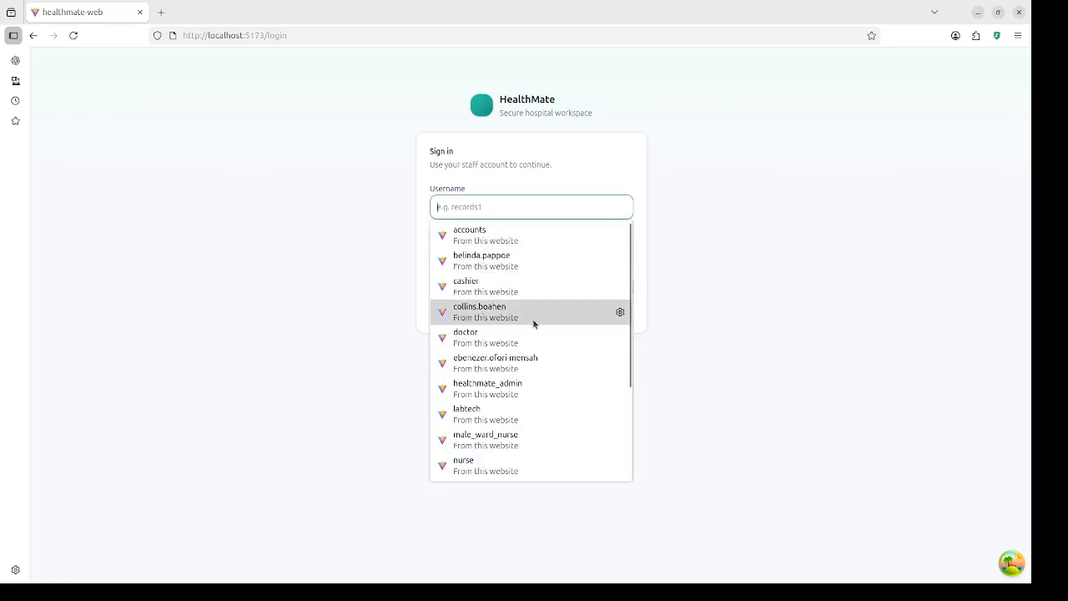
type("d")
left_click(539, 242)
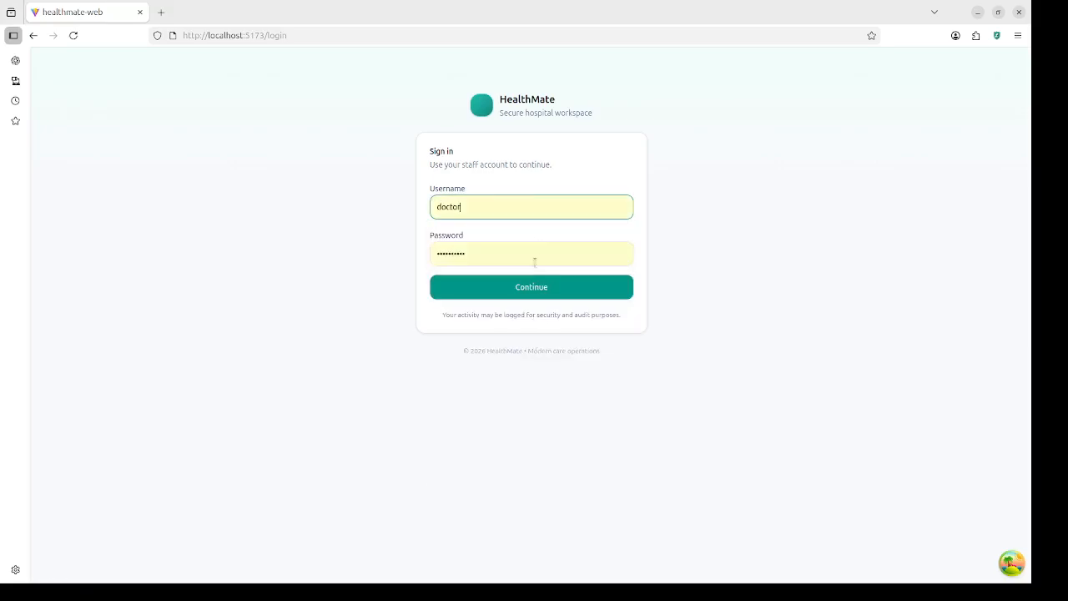
left_click(533, 290)
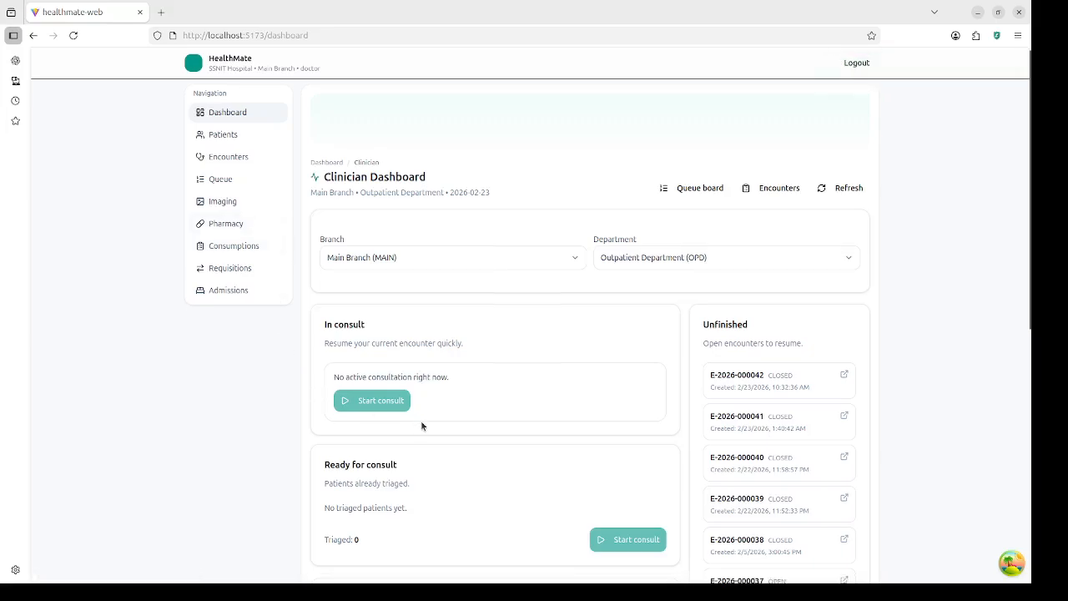
scroll(422, 424, "down", 3)
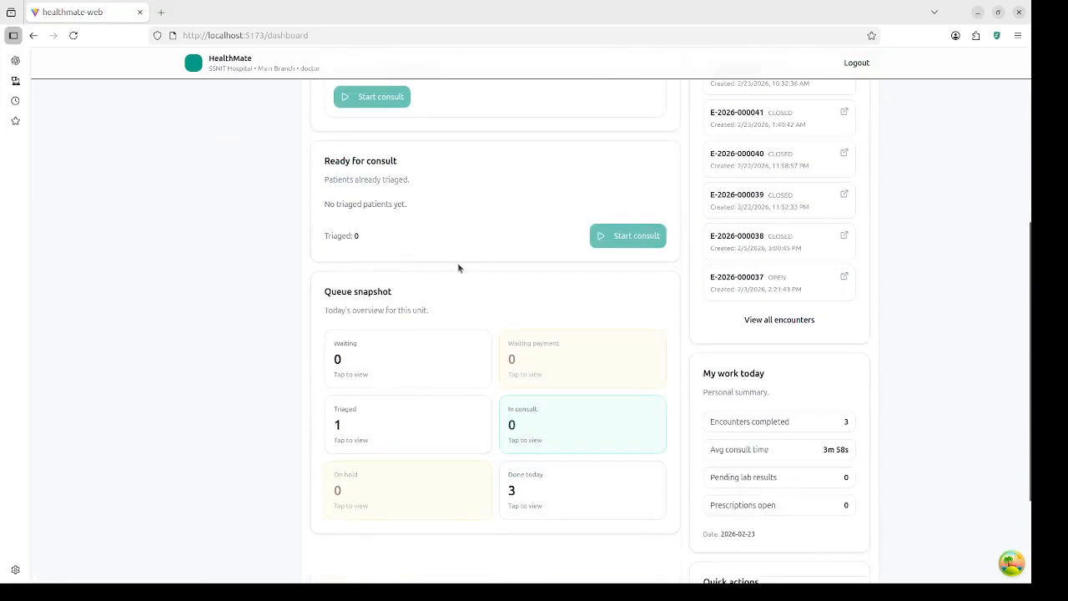
scroll(377, 286, "up", 3)
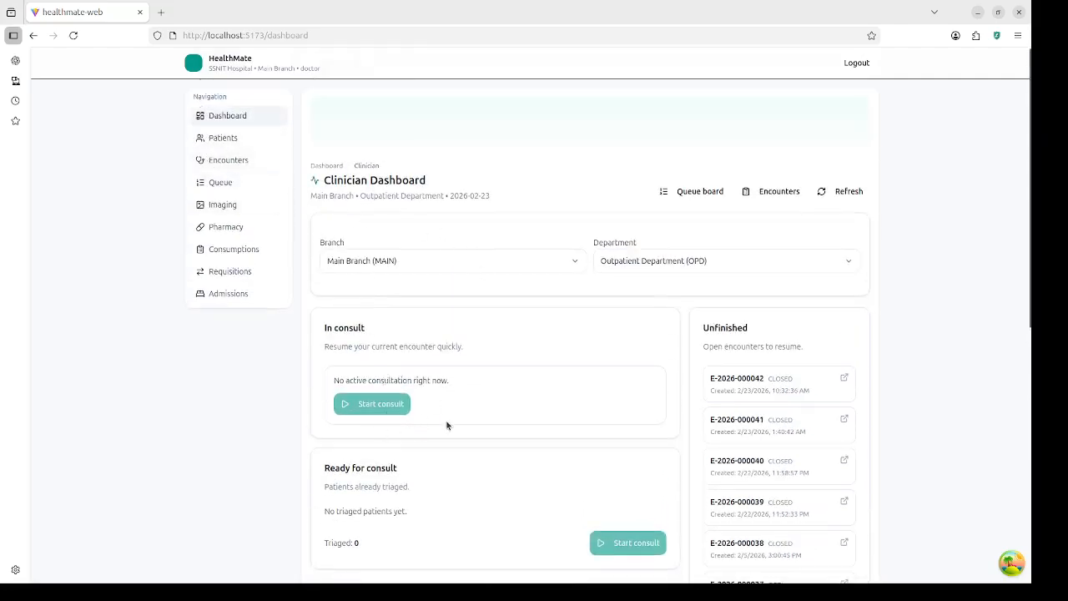
scroll(421, 473, "down", 1)
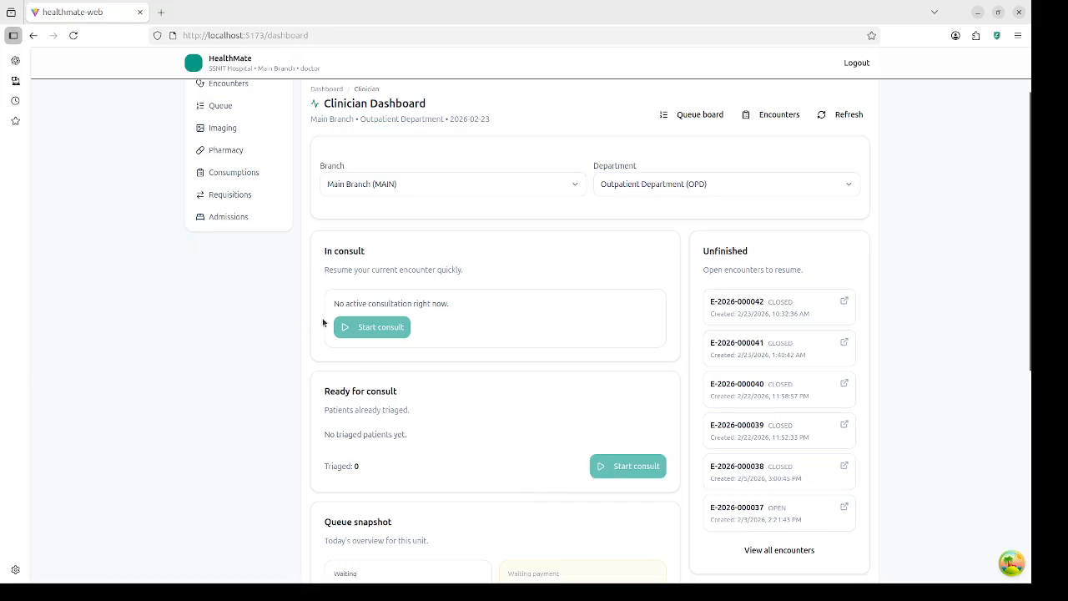
scroll(306, 281, "up", 2)
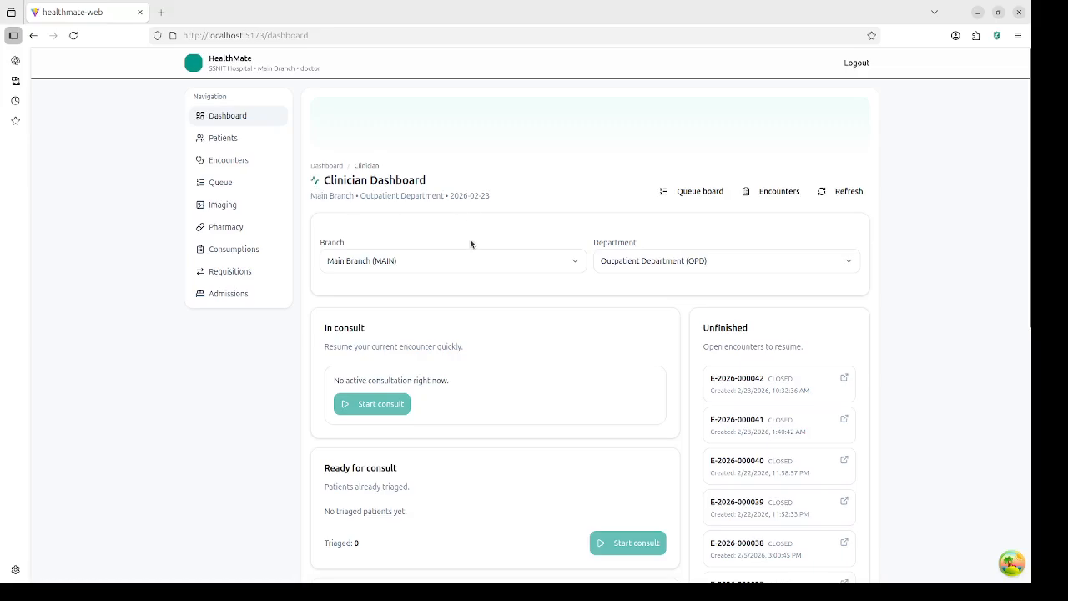
Step: Open Encounters, search by a patient name, then clear the search to list every encounter
left_click(231, 161)
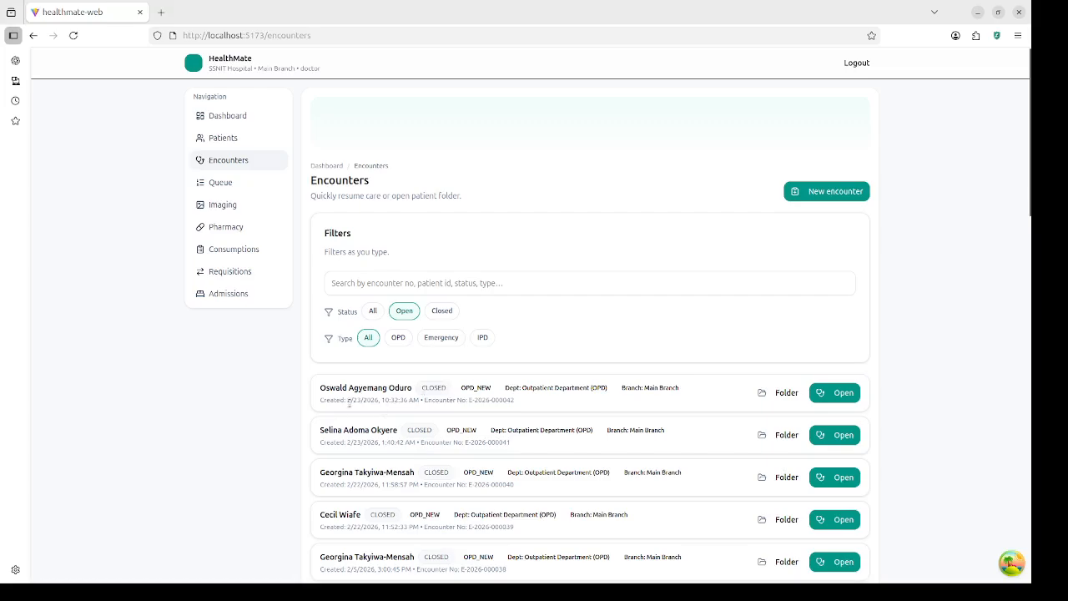
left_click(512, 291)
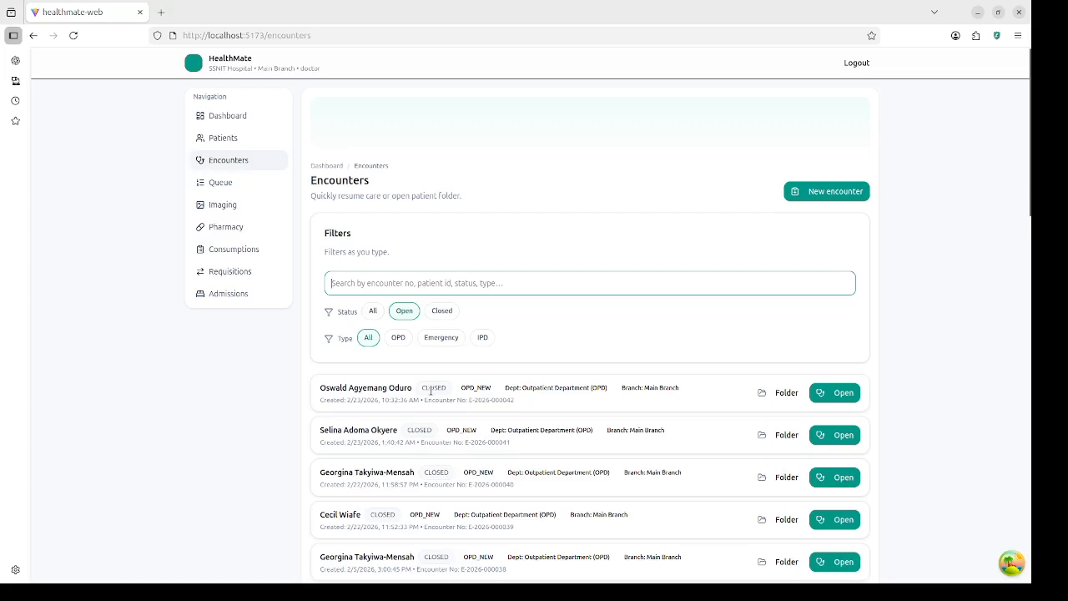
type("oswa")
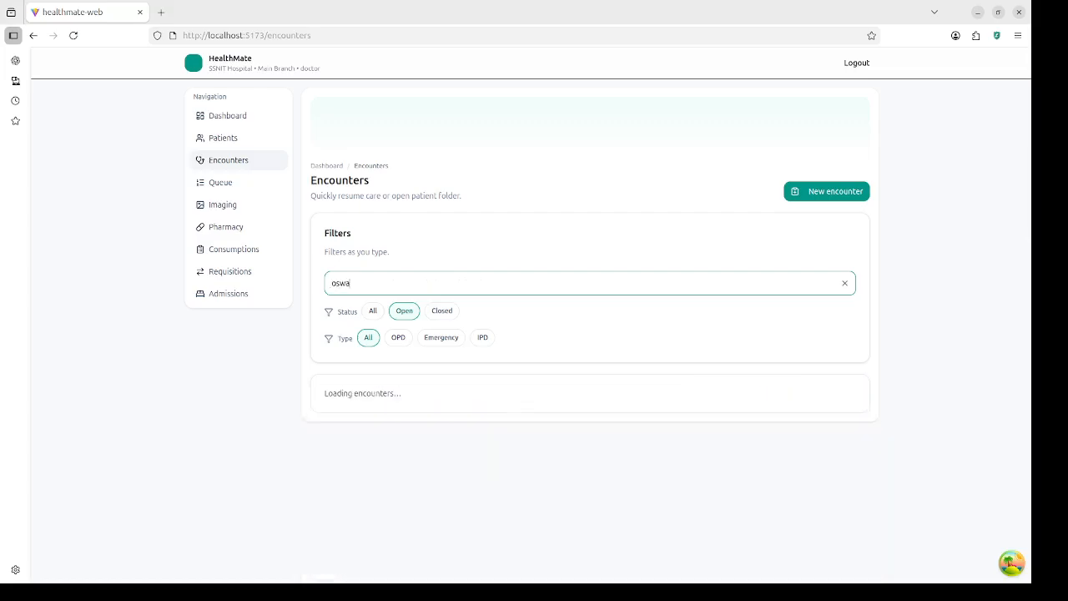
key("BackSpace")
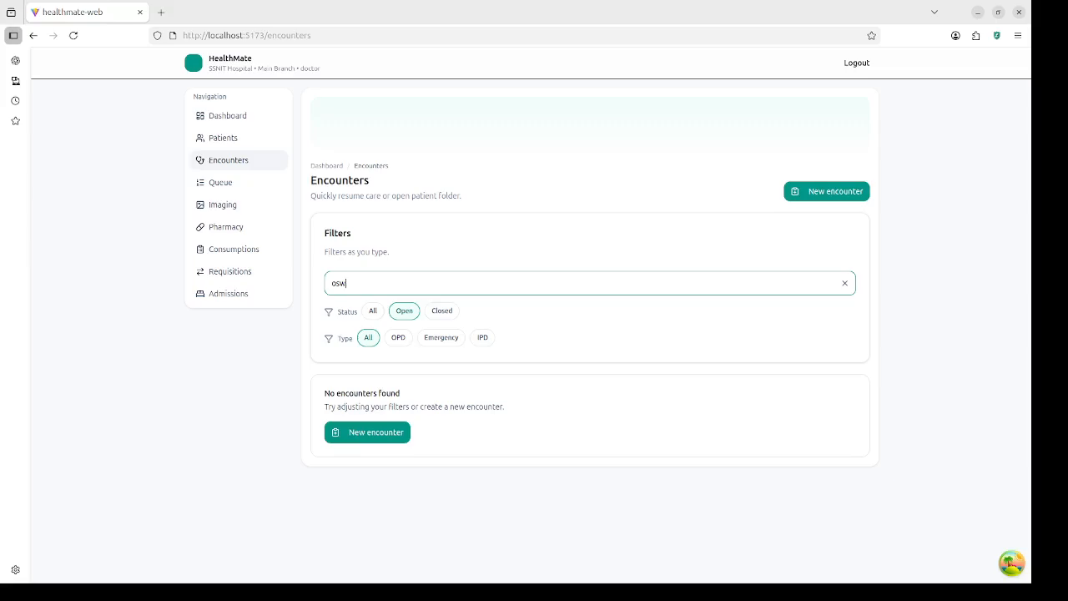
key("BackSpace")
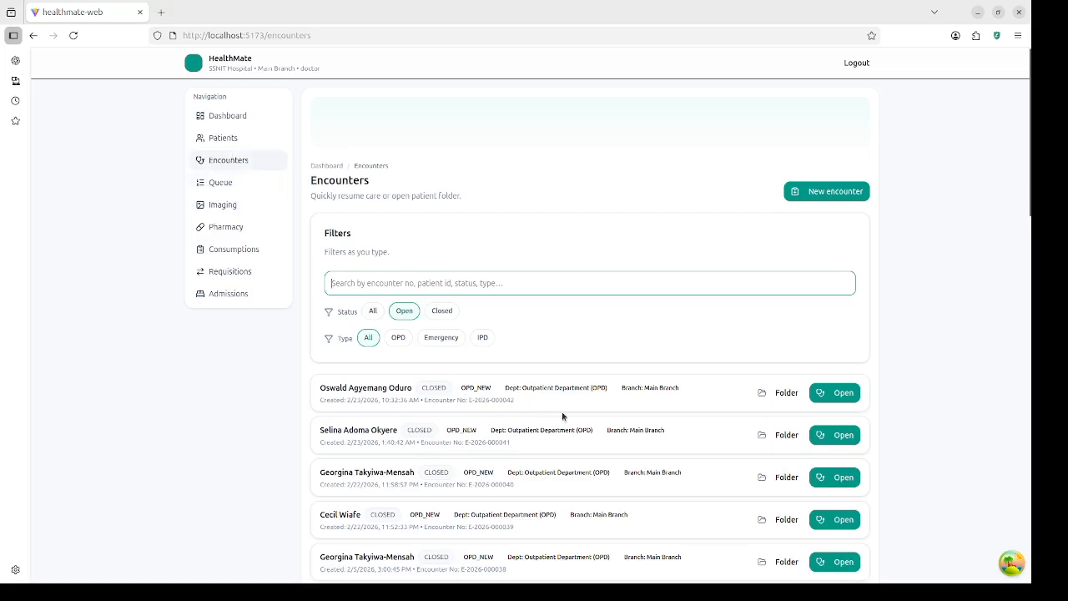
scroll(546, 462, "down", 1)
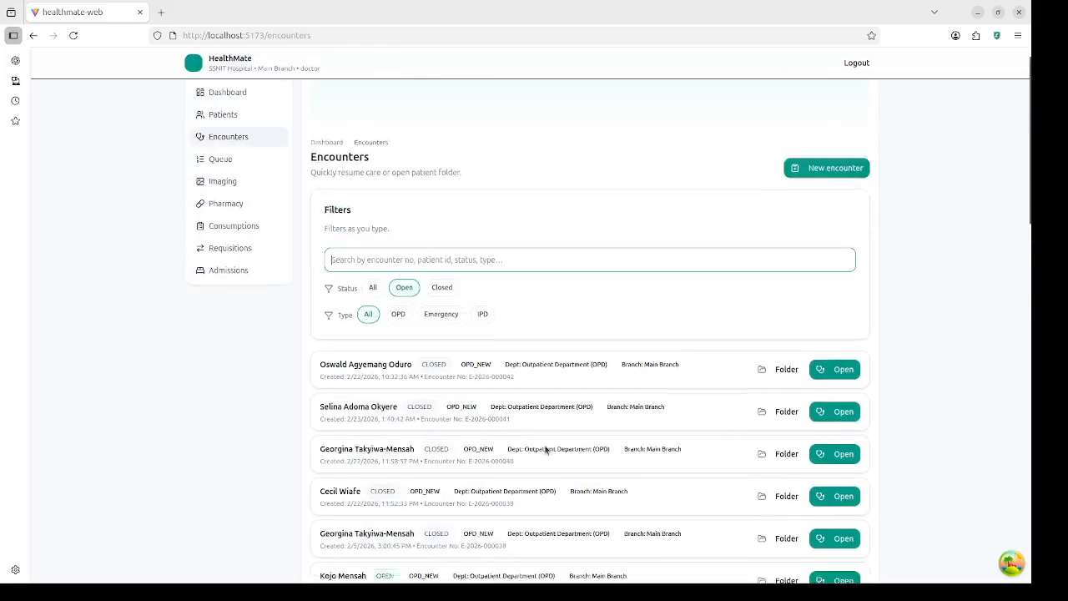
scroll(549, 449, "up", 1)
left_click(851, 395)
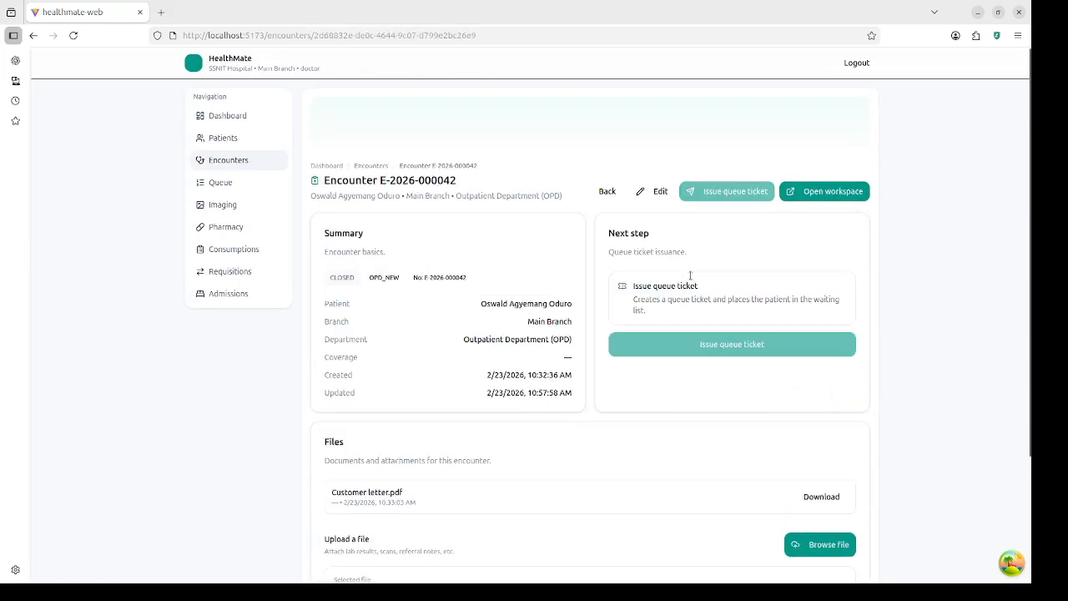
left_click(826, 192)
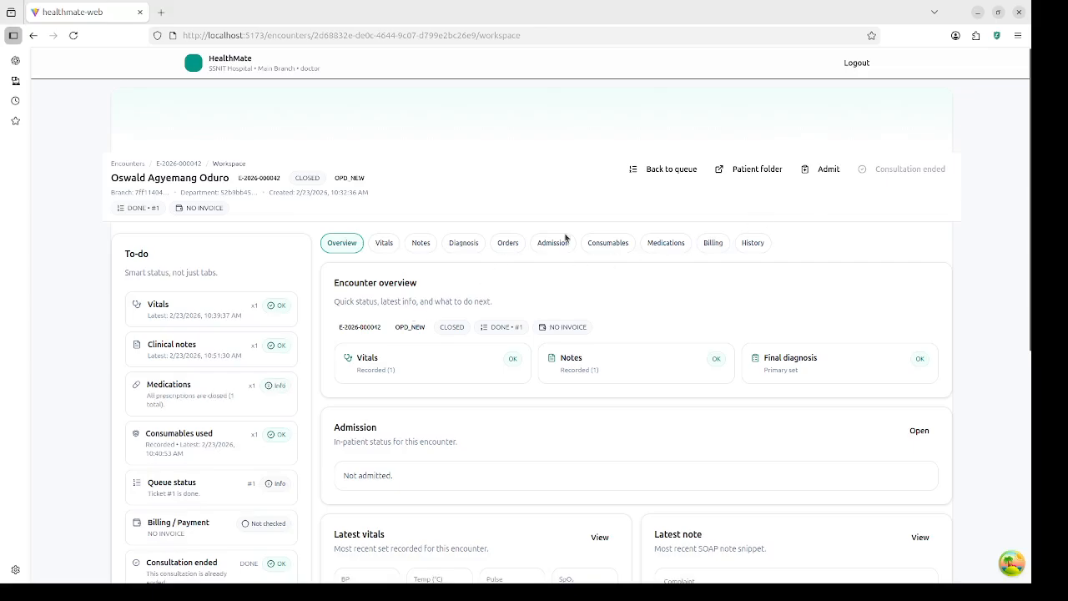
left_click(676, 244)
scroll(597, 341, "down", 5)
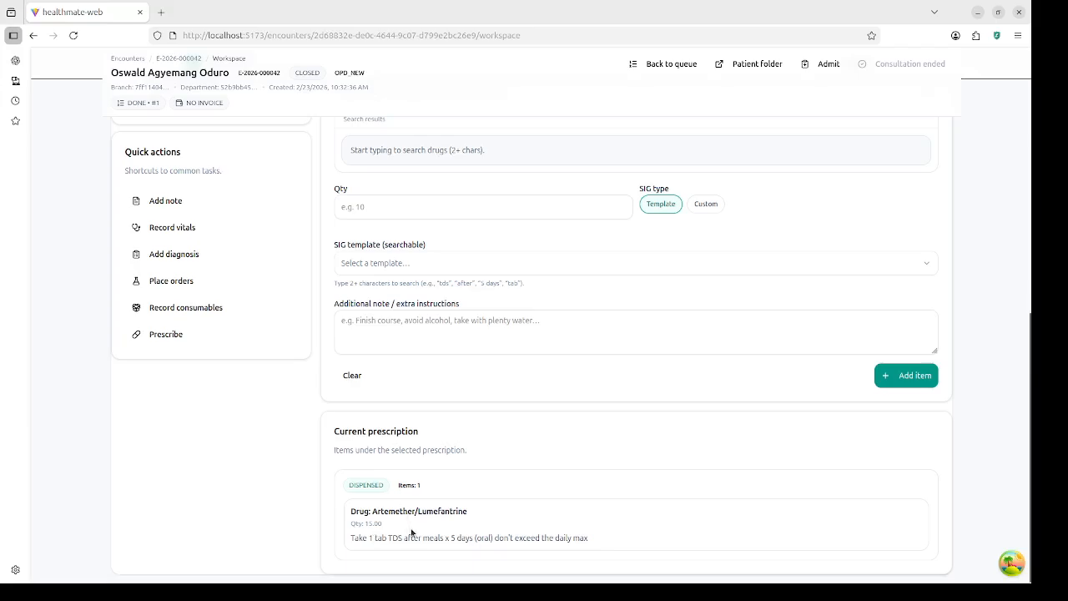
scroll(521, 481, "up", 10)
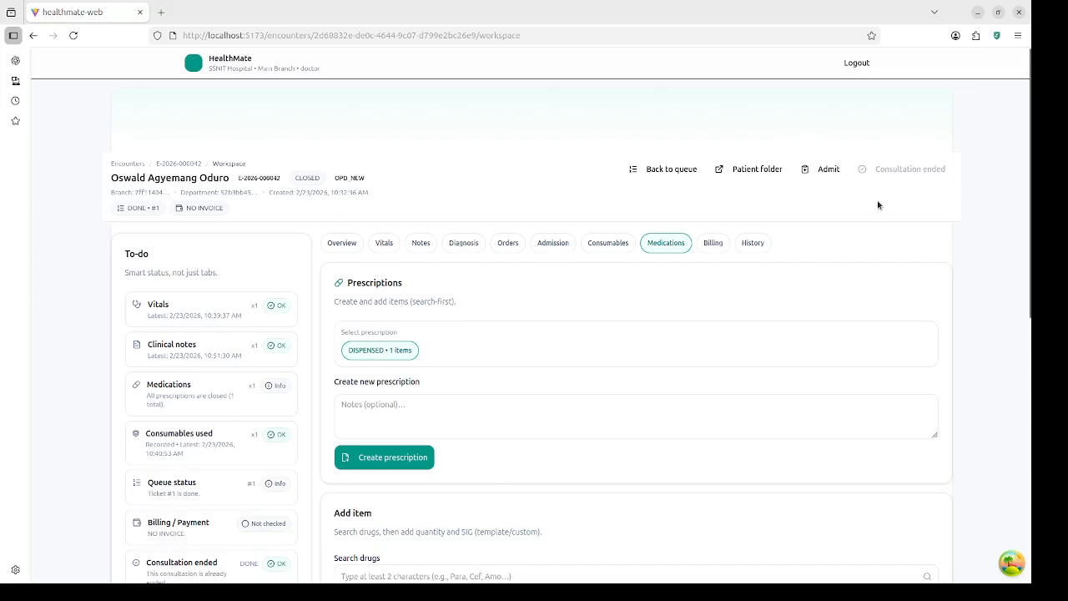
Step: Log out of the doctor account, sign in with the saved accounts login, and review the billing dashboard
left_click(864, 65)
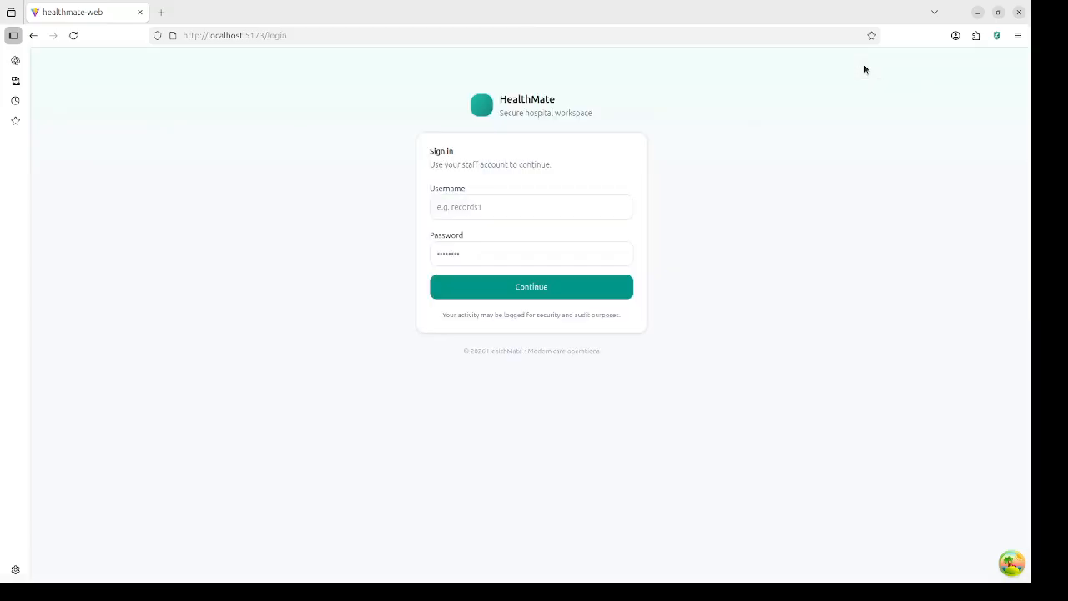
left_click(536, 212)
left_click(499, 232)
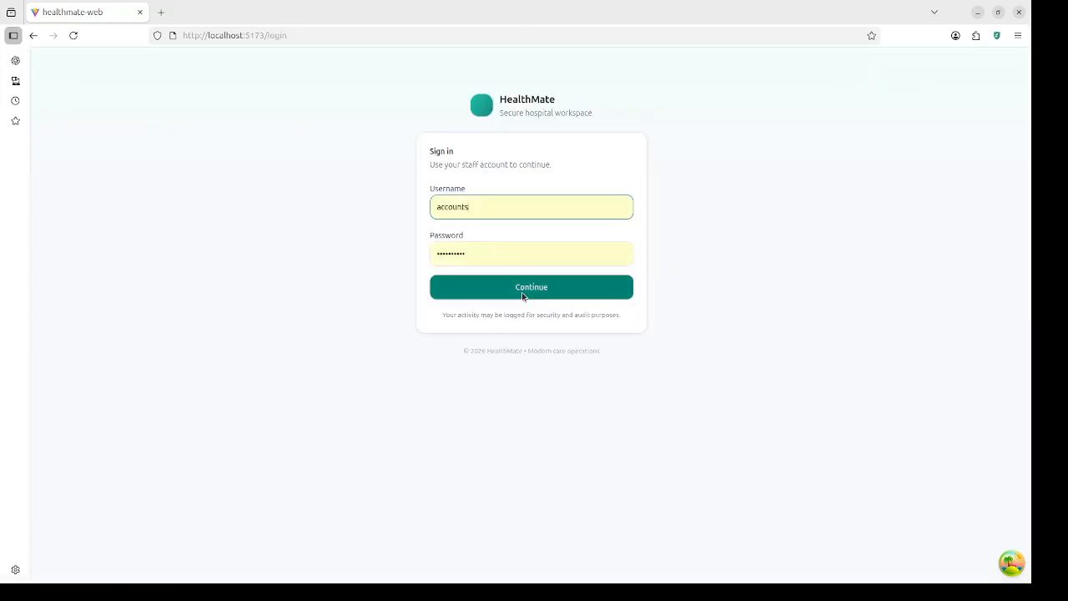
left_click(522, 292)
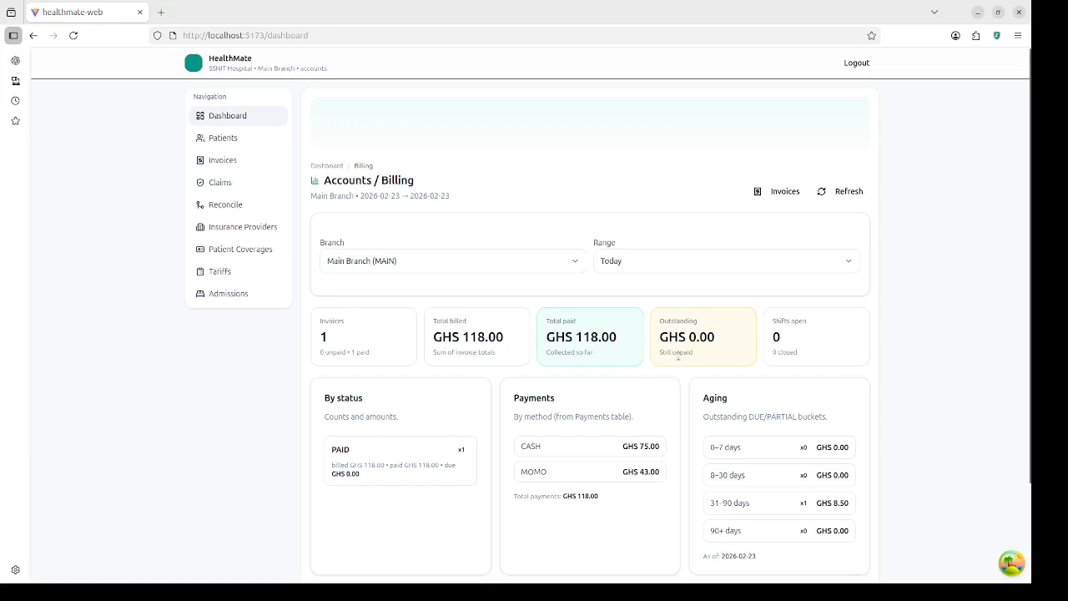
scroll(649, 358, "down", 3)
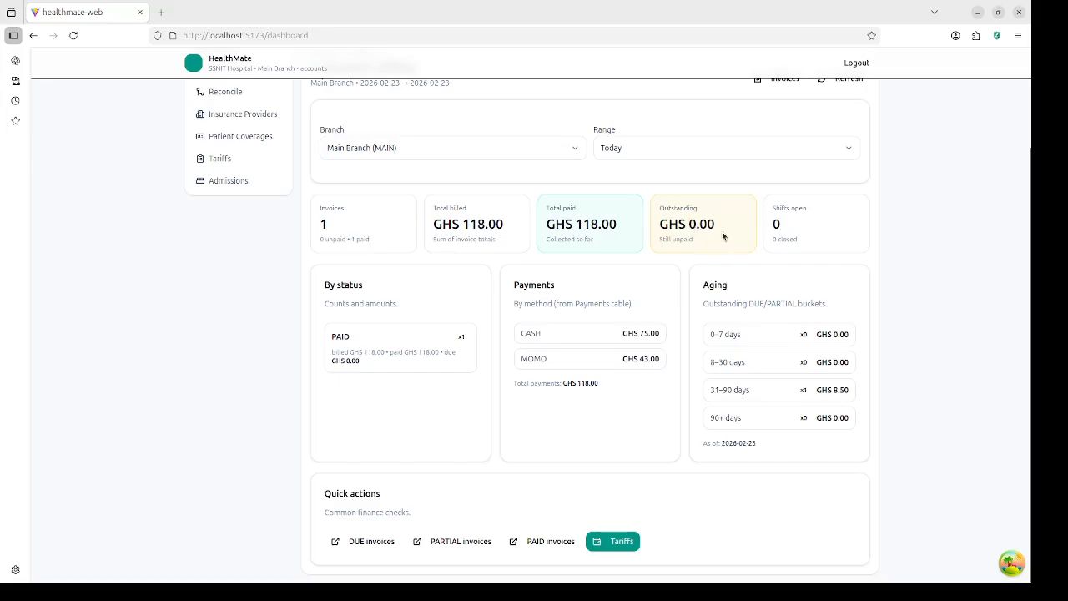
scroll(756, 246, "up", 3)
Step: Switch the billing range through Last 7 days, Last 30 days and All time, ending on Today
left_click(703, 260)
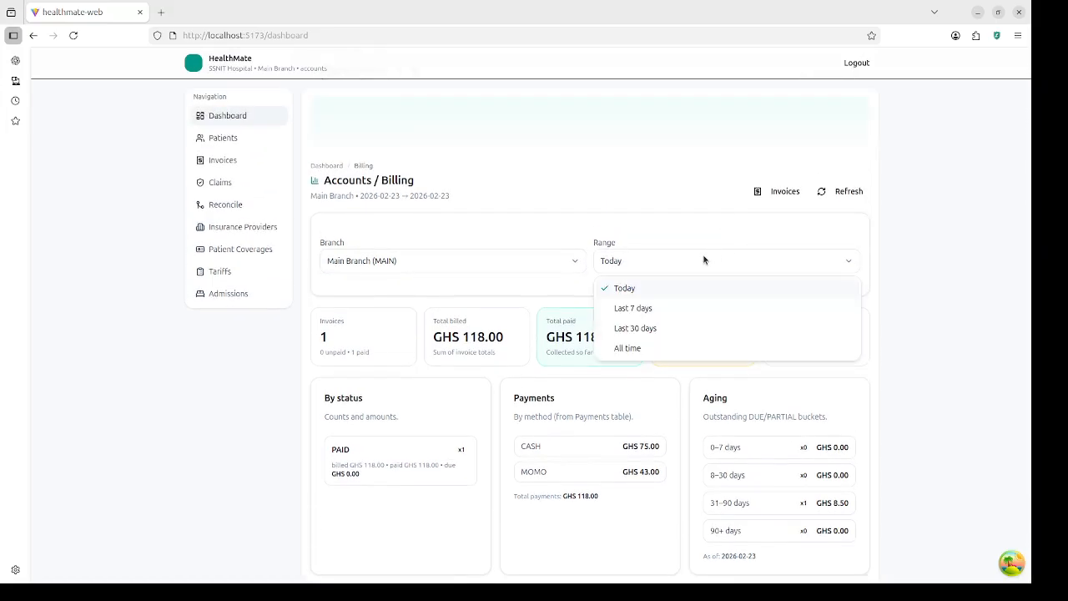
left_click(661, 311)
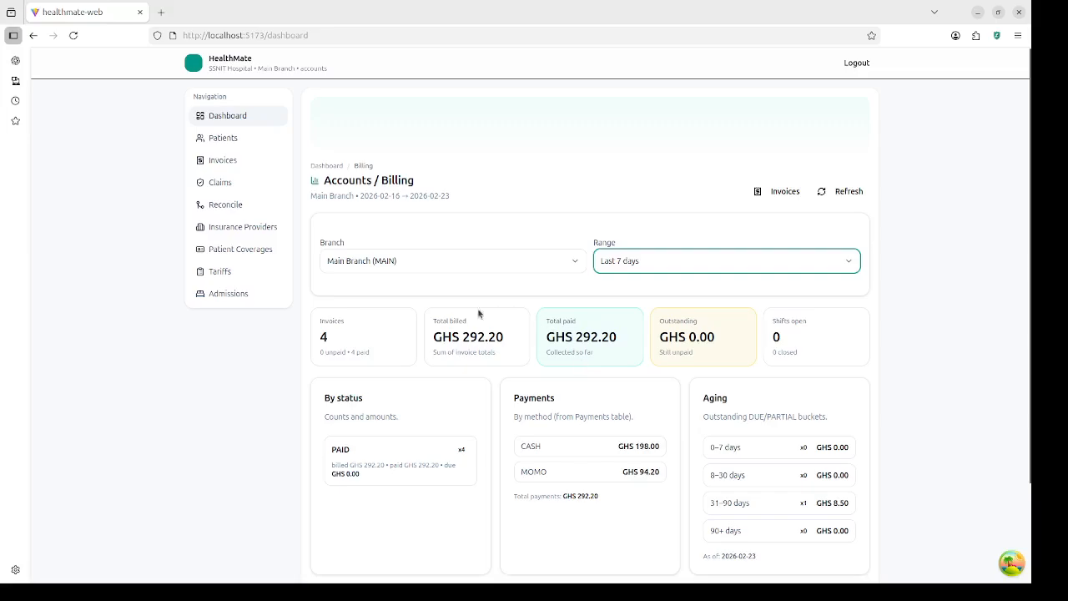
left_click(684, 268)
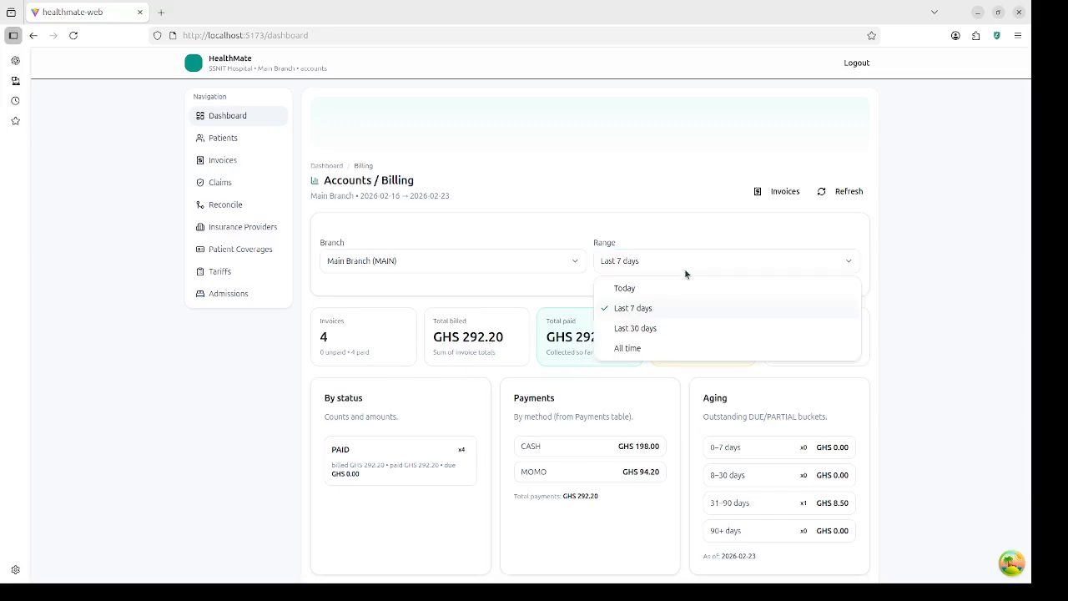
left_click(634, 330)
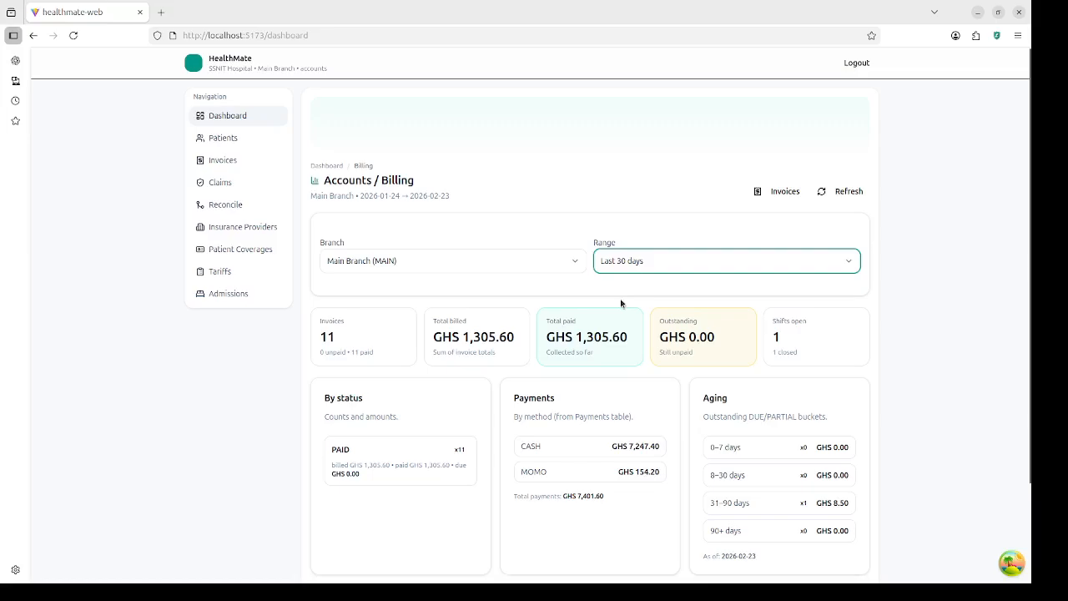
left_click(665, 264)
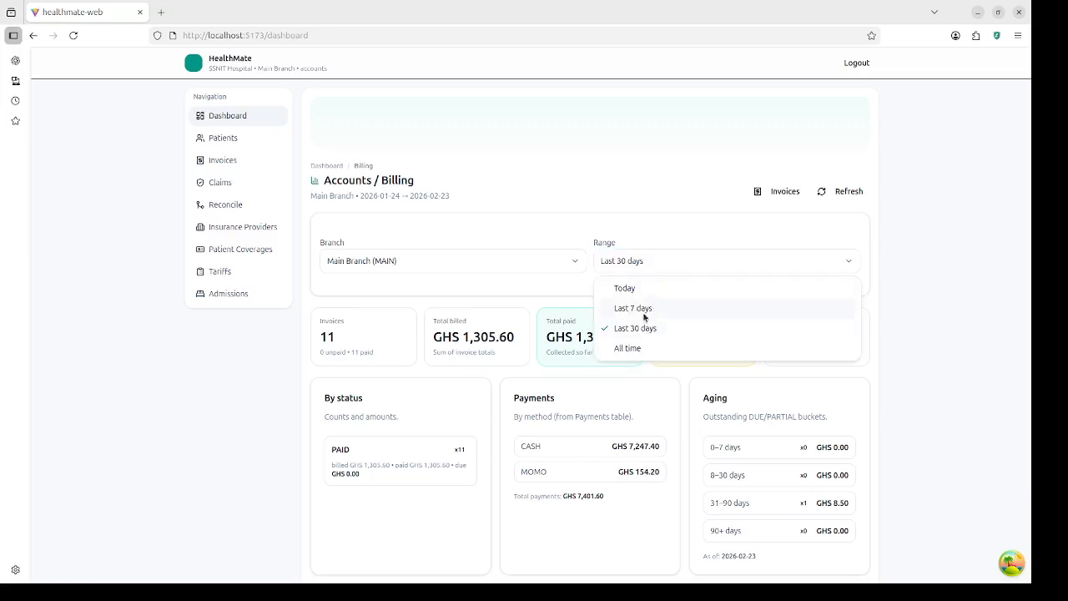
left_click(638, 350)
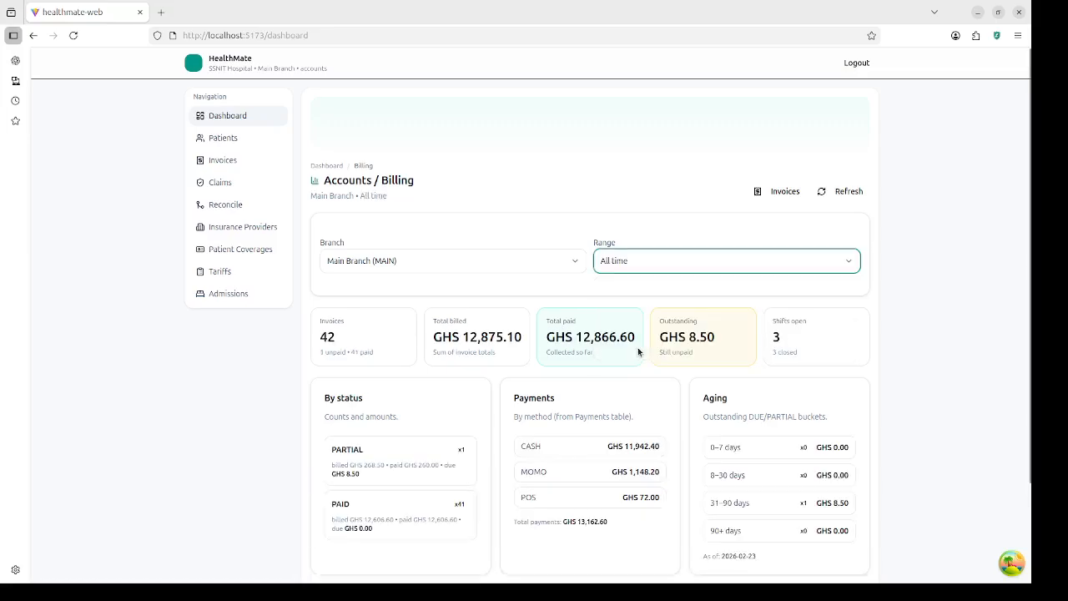
left_click(677, 268)
left_click(658, 292)
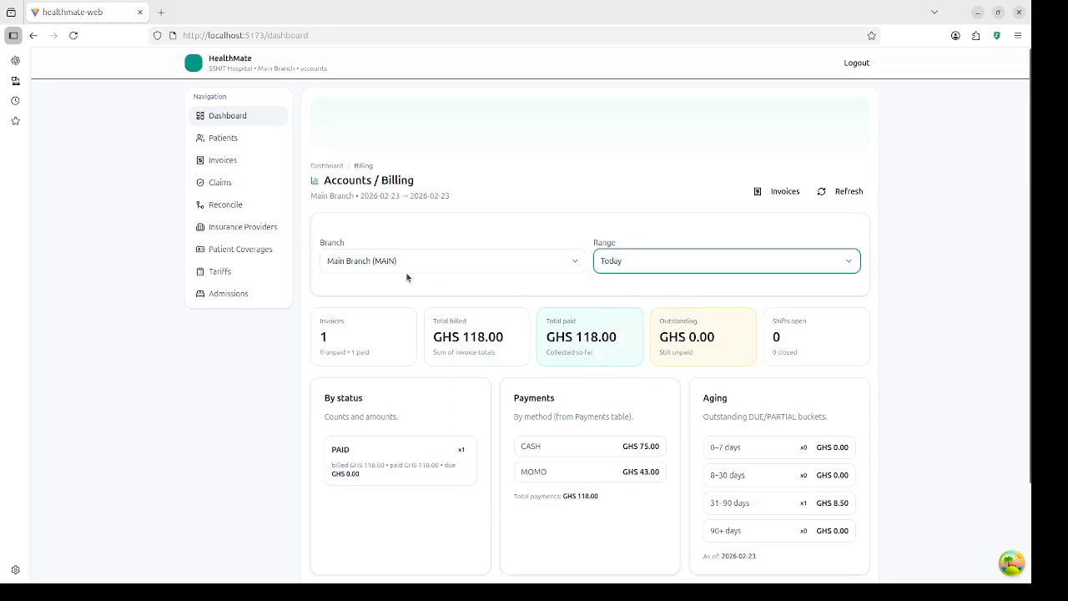
scroll(517, 317, "down", 3)
scroll(594, 437, "up", 3)
left_click(223, 163)
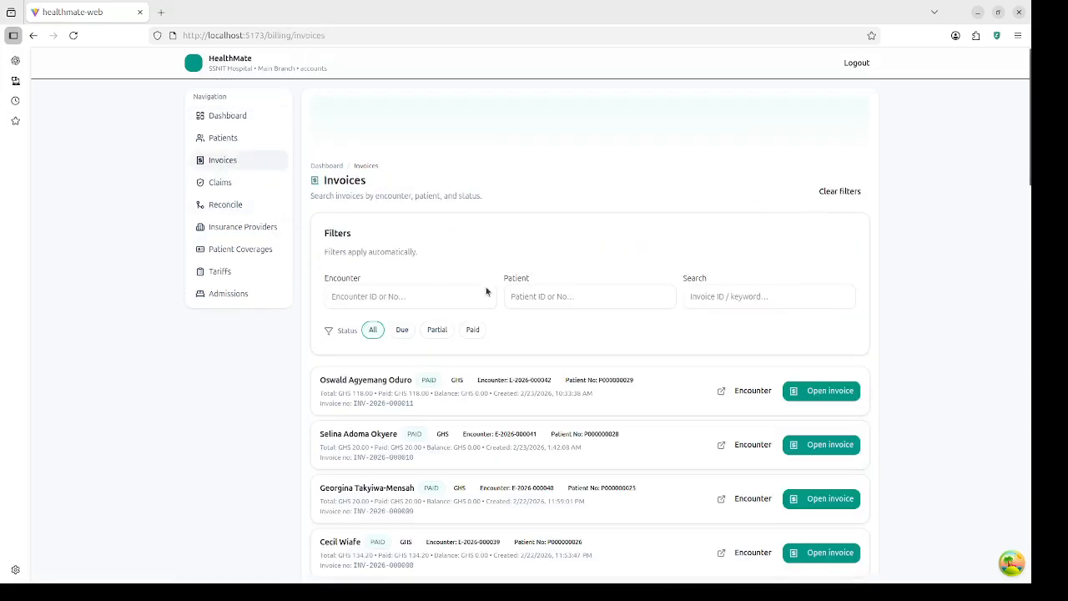
left_click(834, 394)
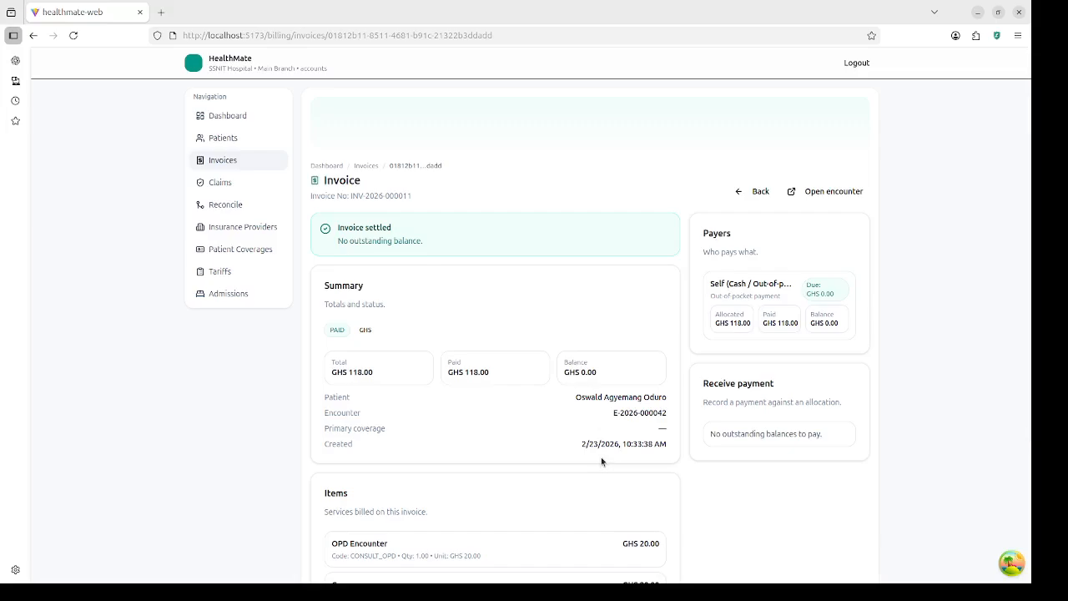
scroll(601, 457, "down", 3)
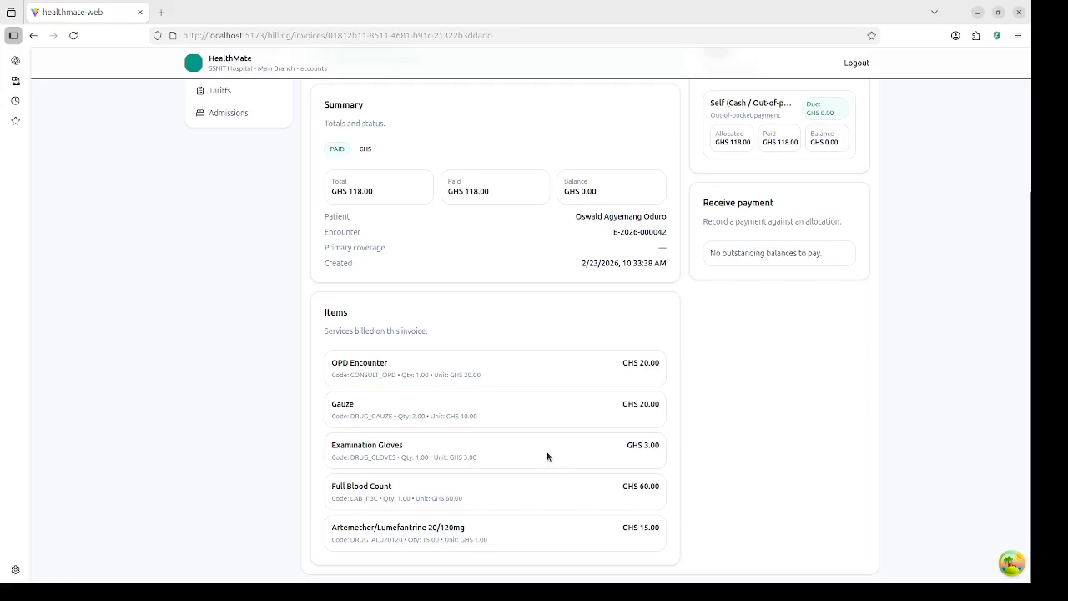
scroll(547, 456, "up", 3)
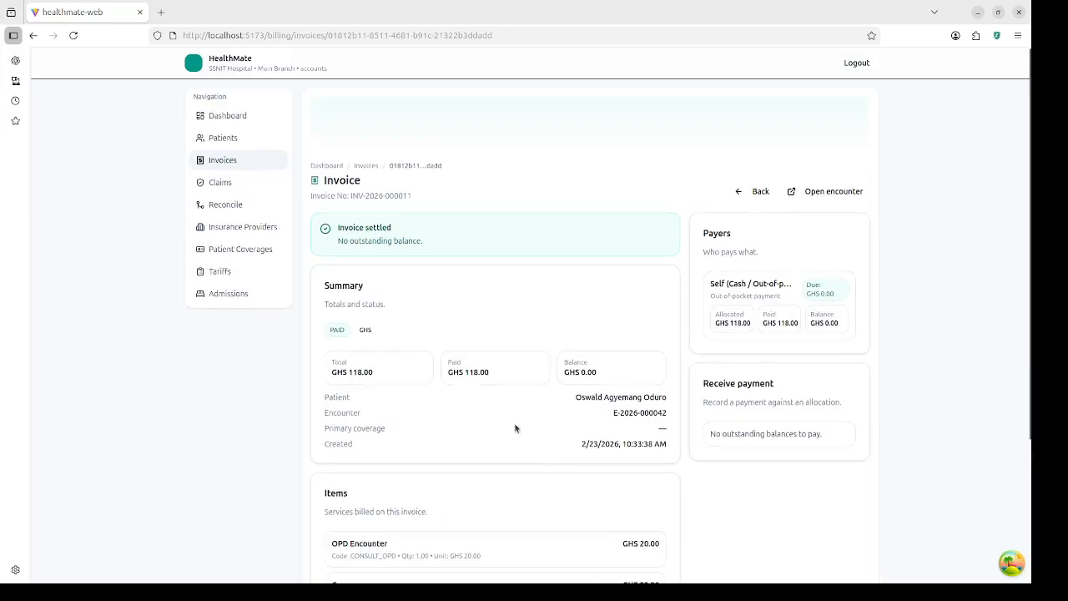
left_click(217, 187)
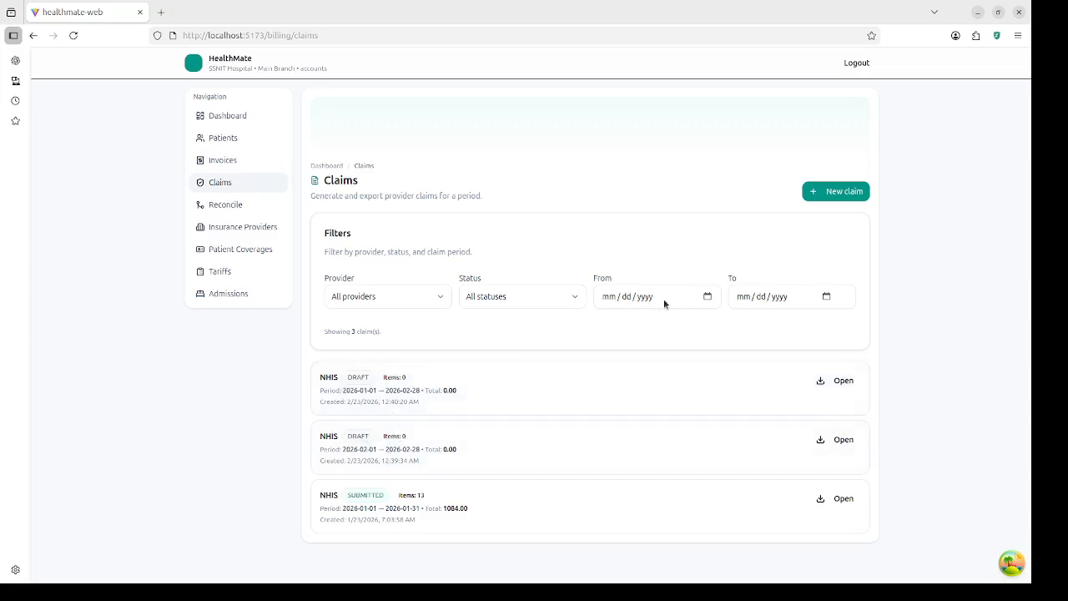
Step: Open the submitted January 2026 NHIS claim and review its 13 encounter items totalling 1084.00
left_click(385, 513)
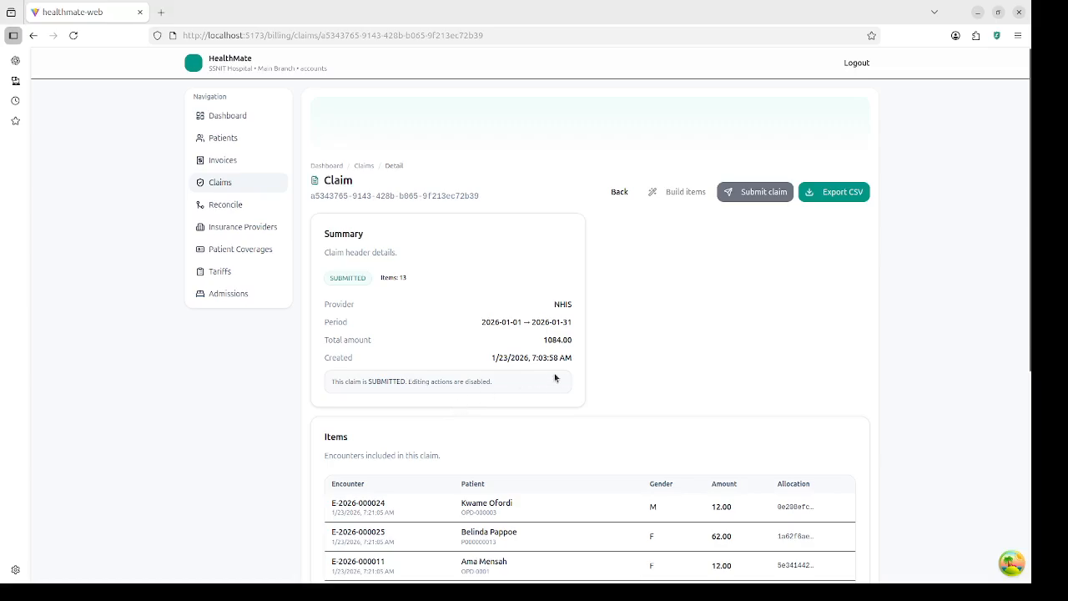
scroll(554, 373, "down", 3)
scroll(505, 371, "down", 2)
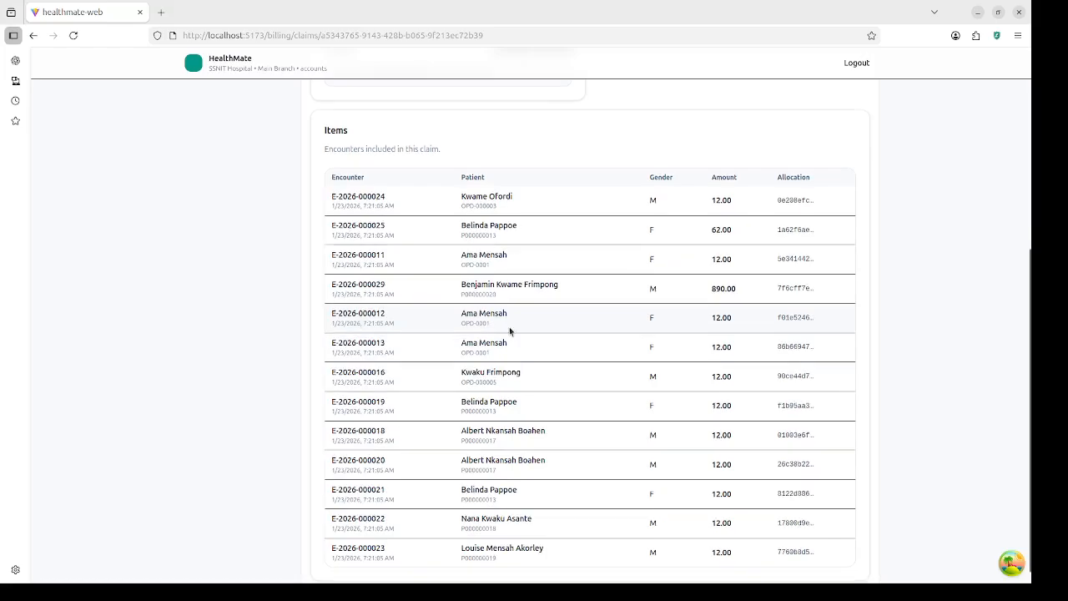
scroll(509, 326, "up", 5)
scroll(509, 327, "down", 3)
scroll(508, 331, "down", 2)
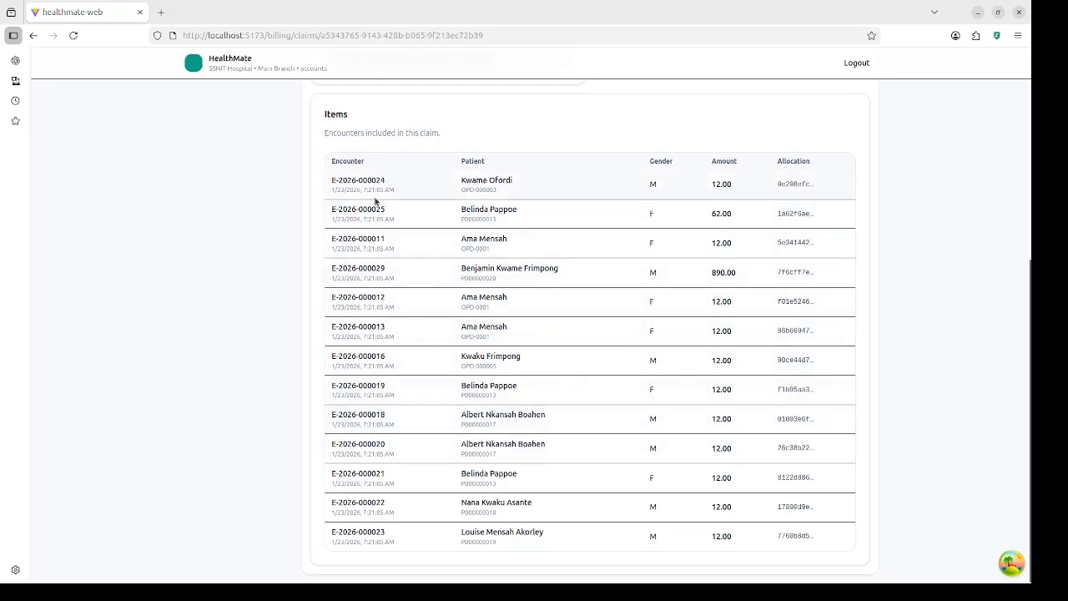
scroll(539, 265, "up", 3)
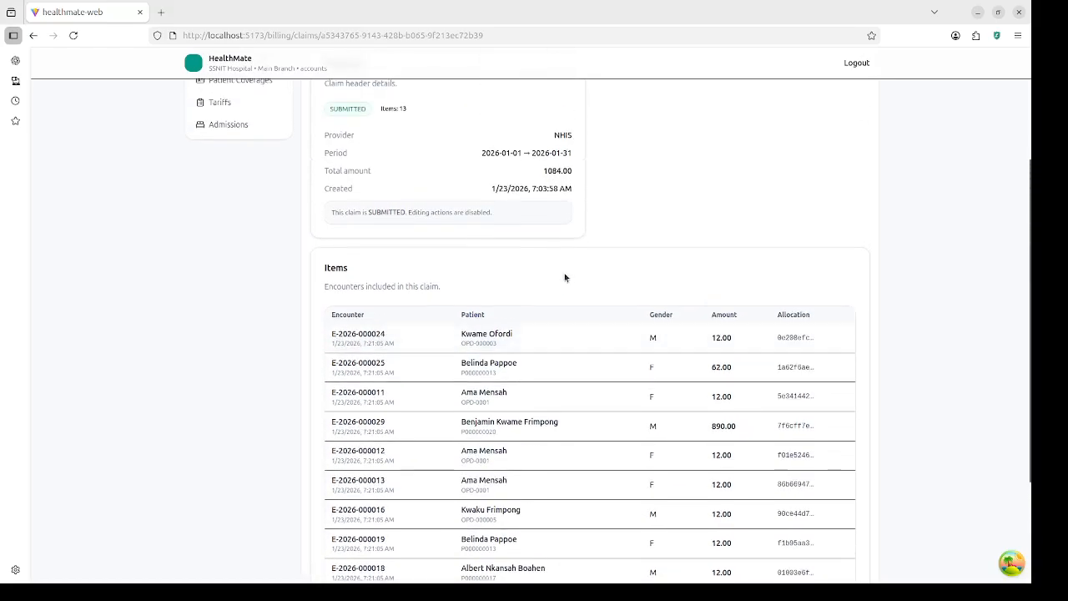
scroll(561, 287, "down", 2)
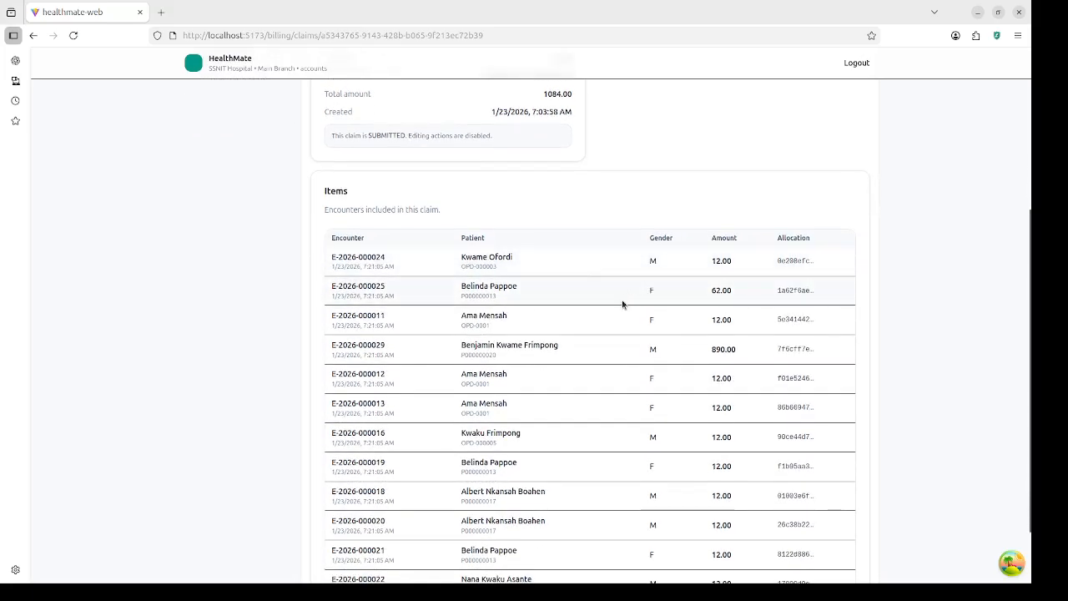
scroll(618, 304, "up", 3)
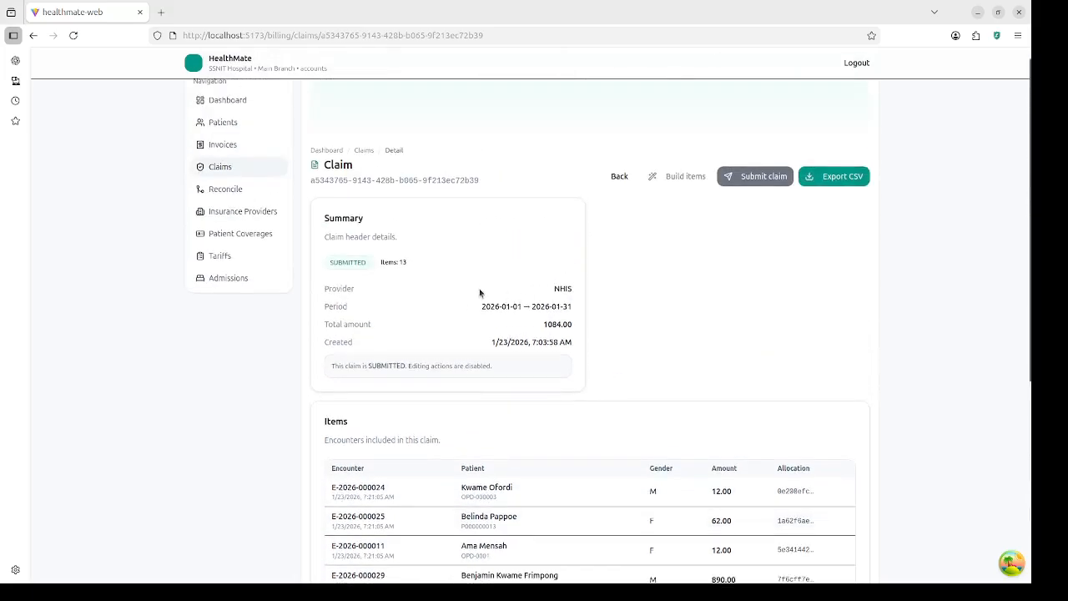
scroll(625, 250, "down", 1)
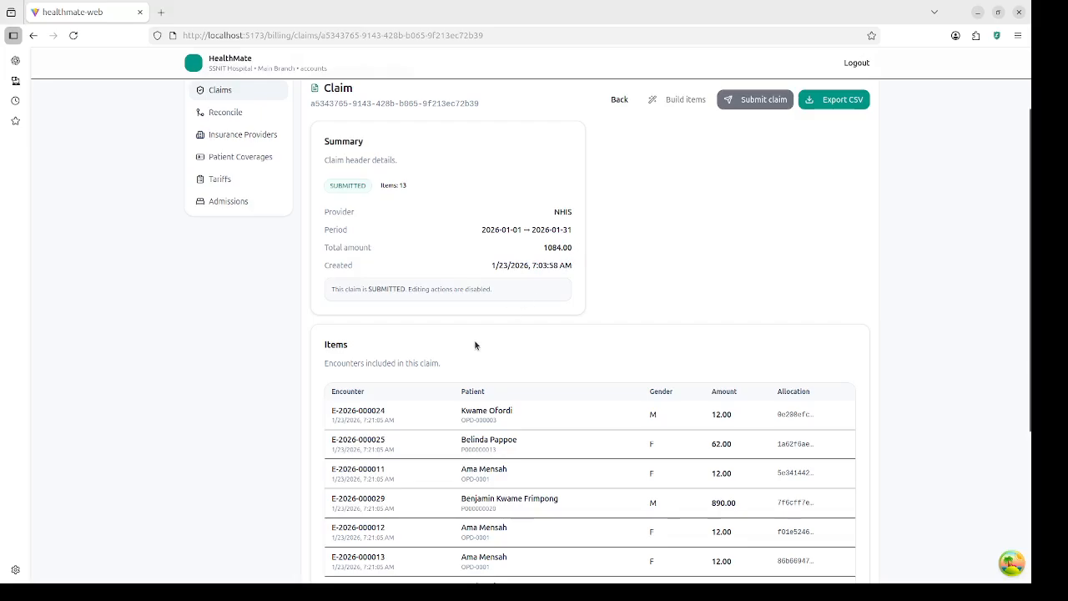
scroll(475, 344, "down", 1)
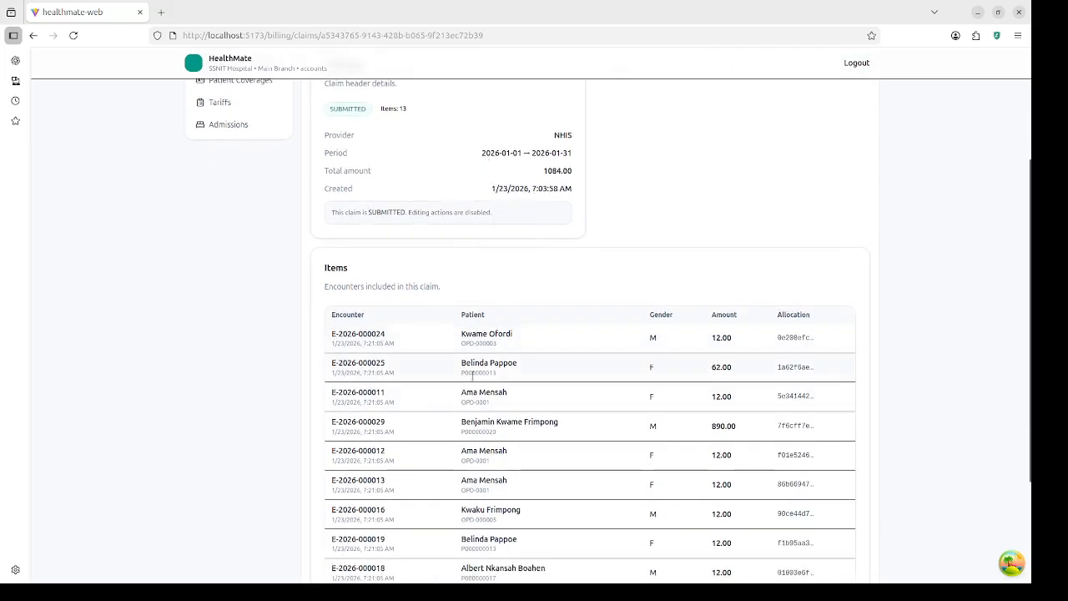
scroll(472, 413, "down", 2)
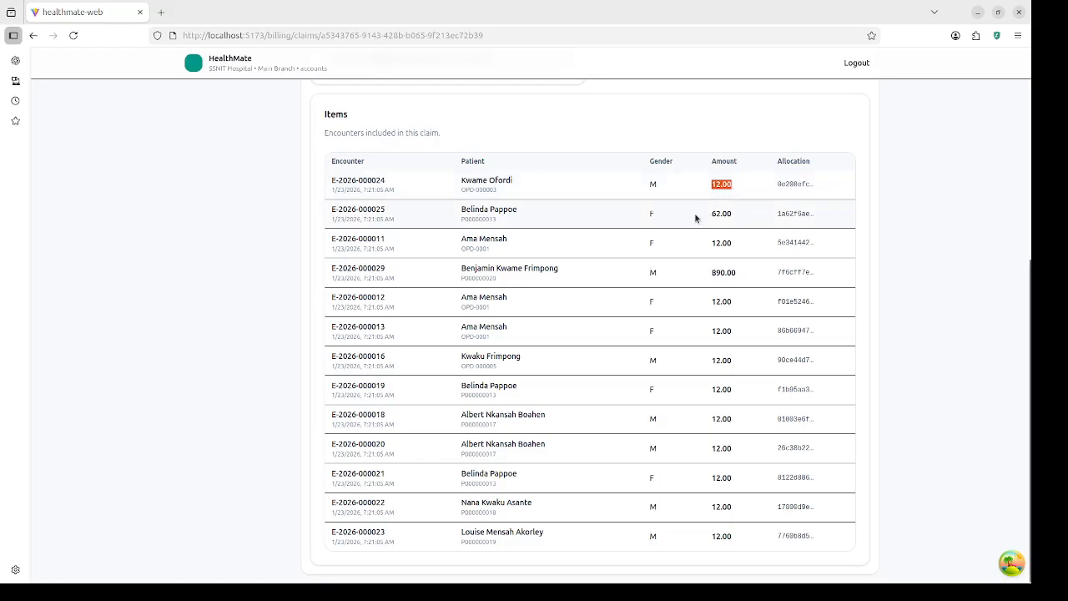
scroll(692, 206, "up", 4)
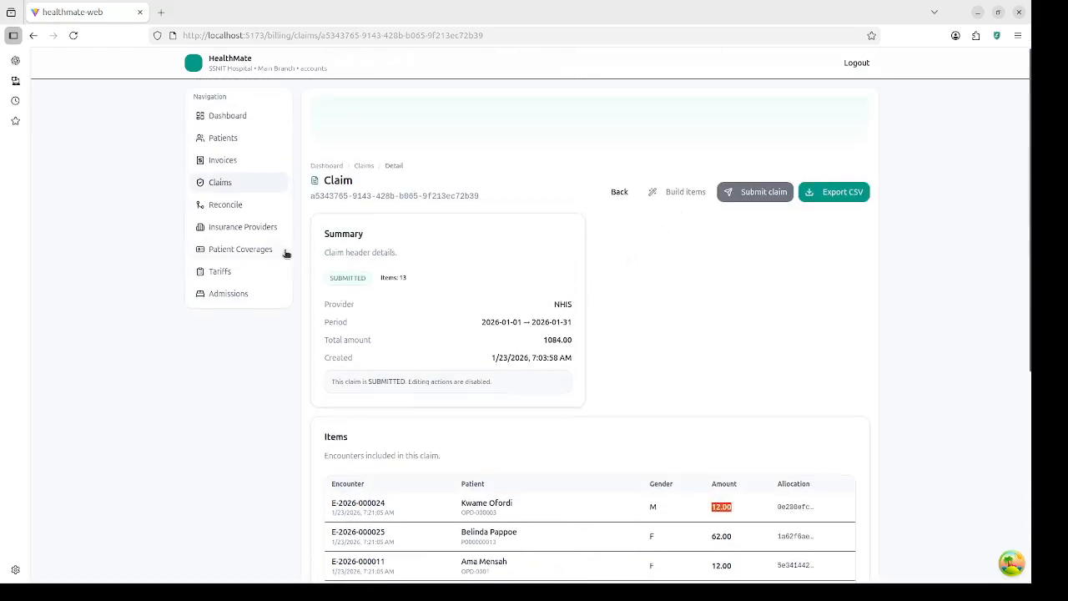
Step: Load Main Branch (MAIN) reconciliation for February 2026 and review its 18 billed transactions
left_click(225, 205)
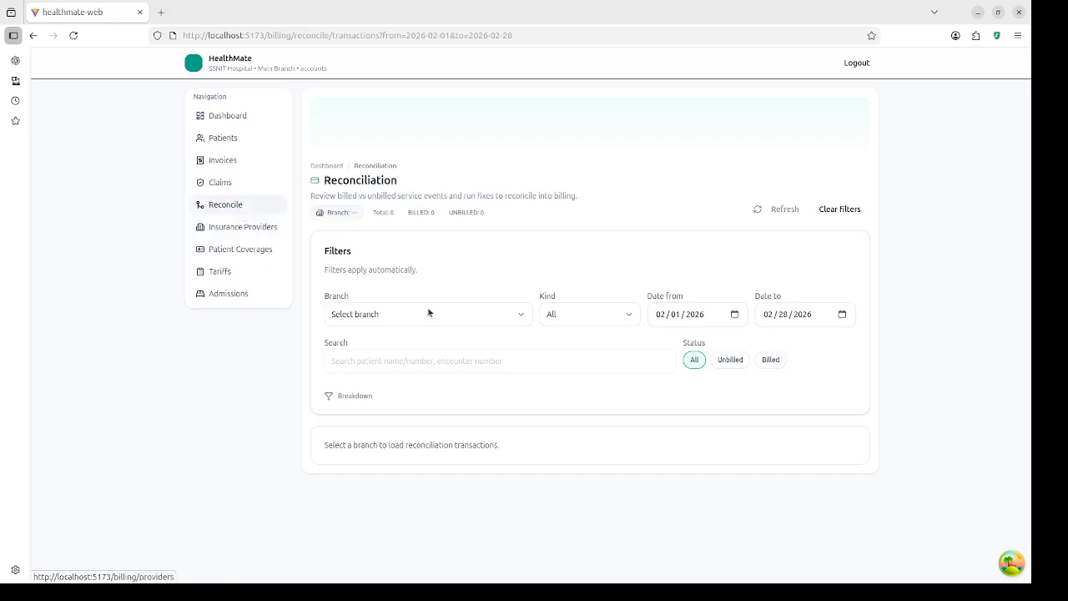
left_click(449, 314)
left_click(423, 343)
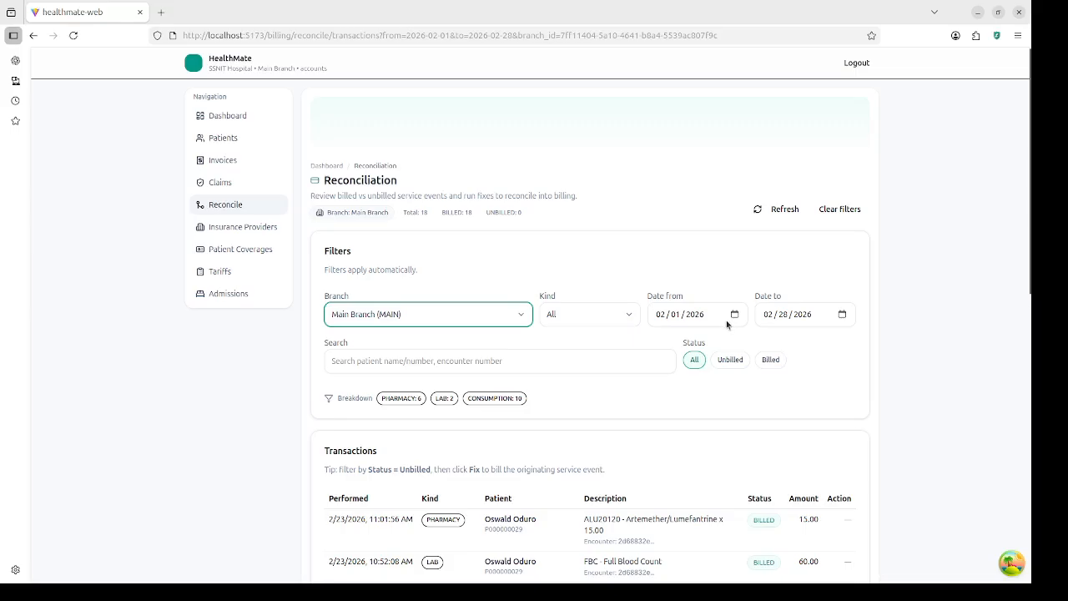
scroll(742, 385, "down", 5)
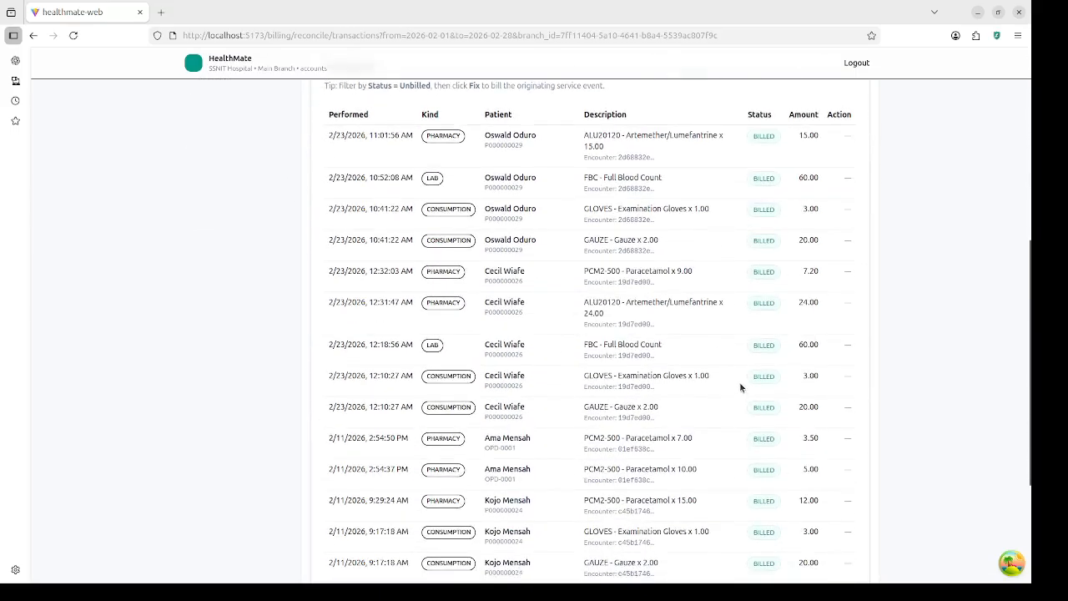
scroll(739, 386, "down", 3)
scroll(739, 386, "up", 6)
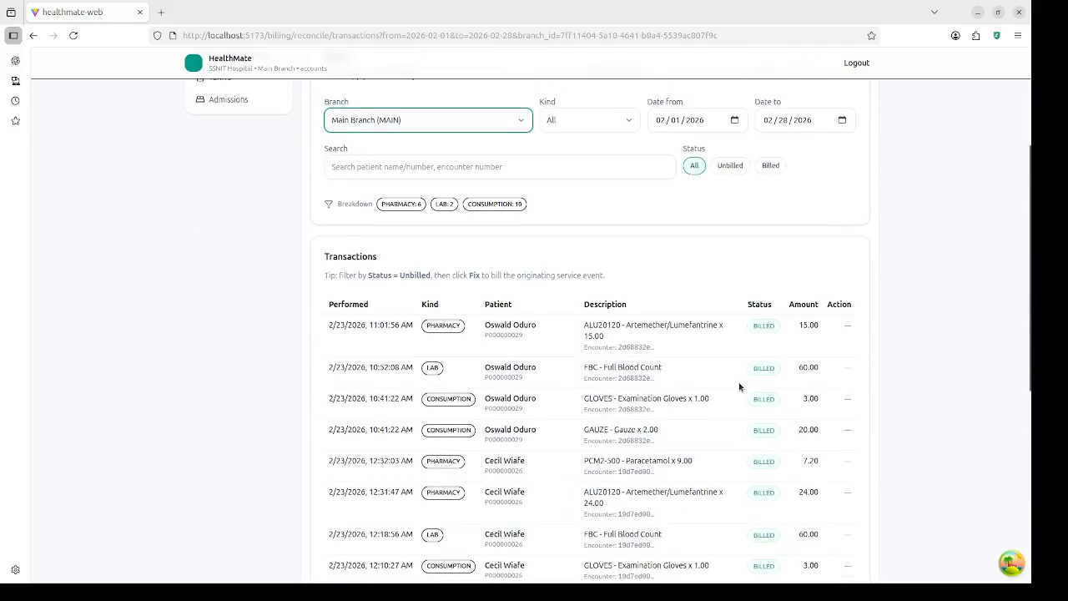
scroll(531, 313, "down", 1)
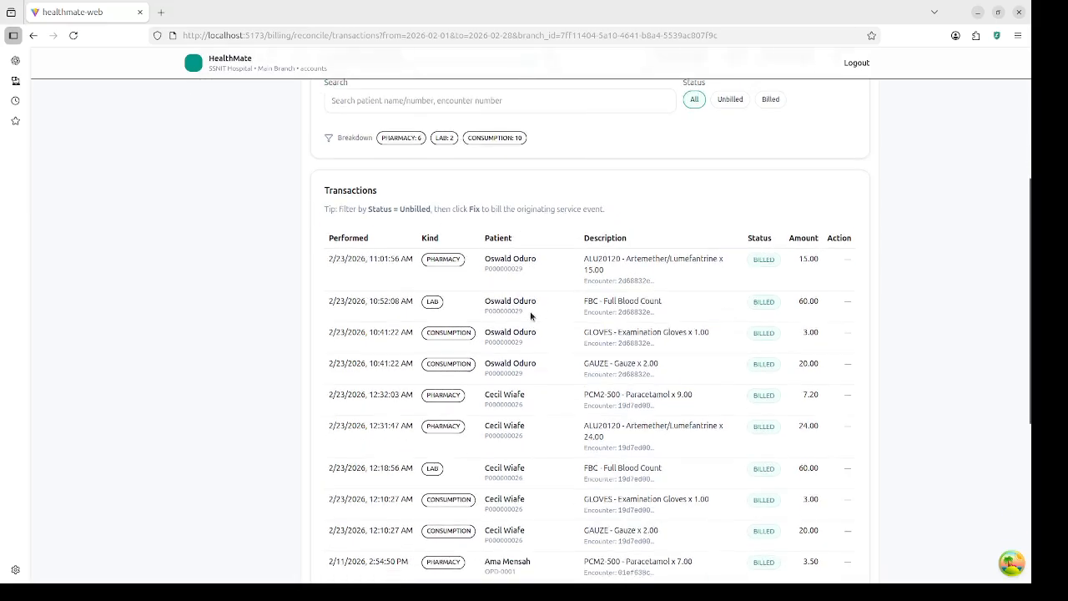
scroll(531, 315, "down", 1)
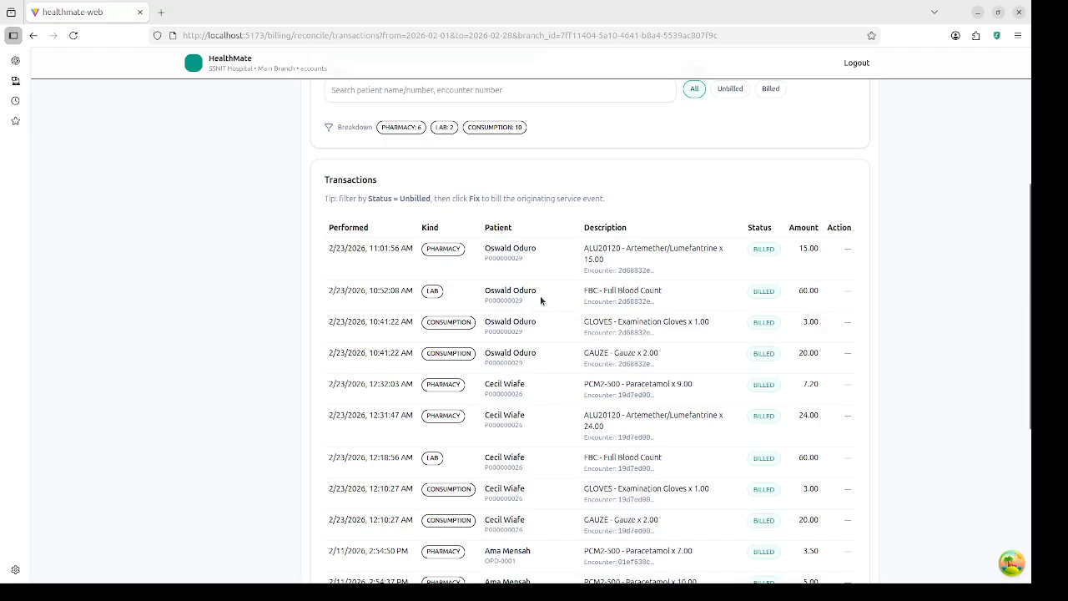
scroll(598, 334, "down", 2)
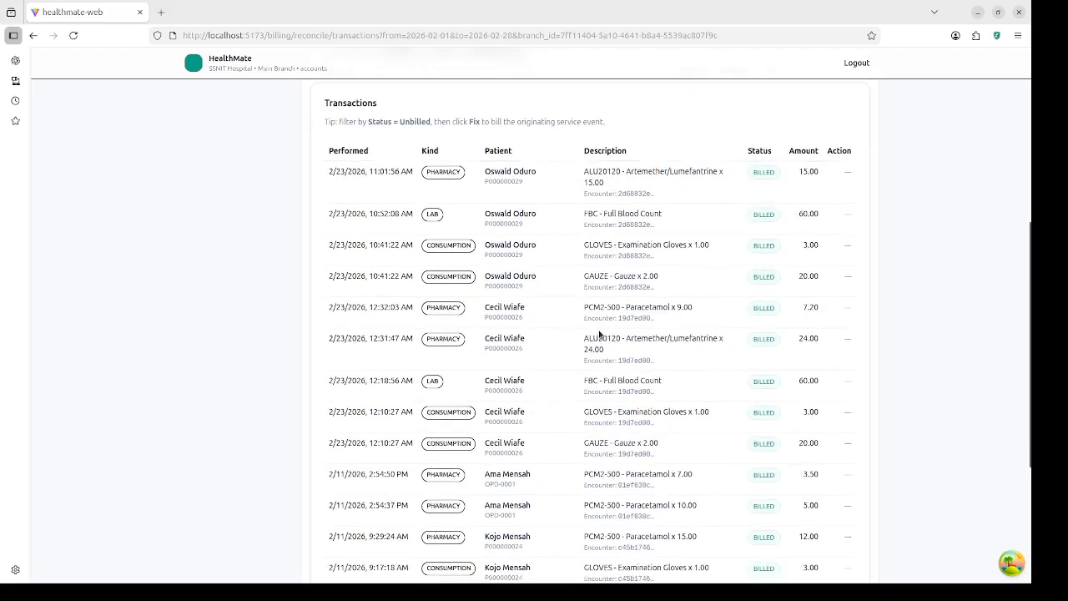
scroll(601, 325, "up", 3)
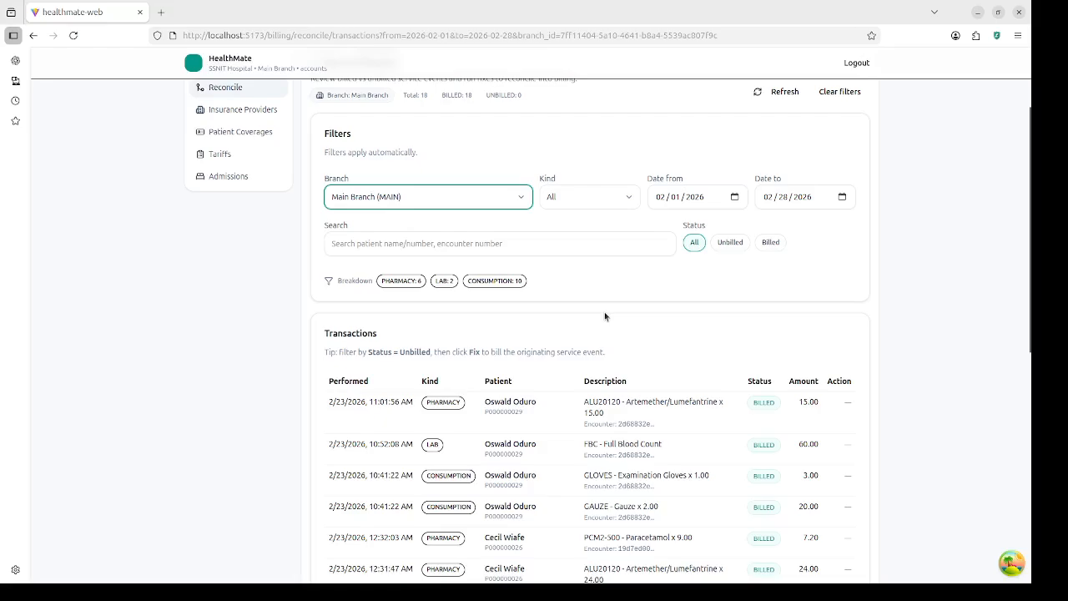
scroll(607, 327, "down", 3)
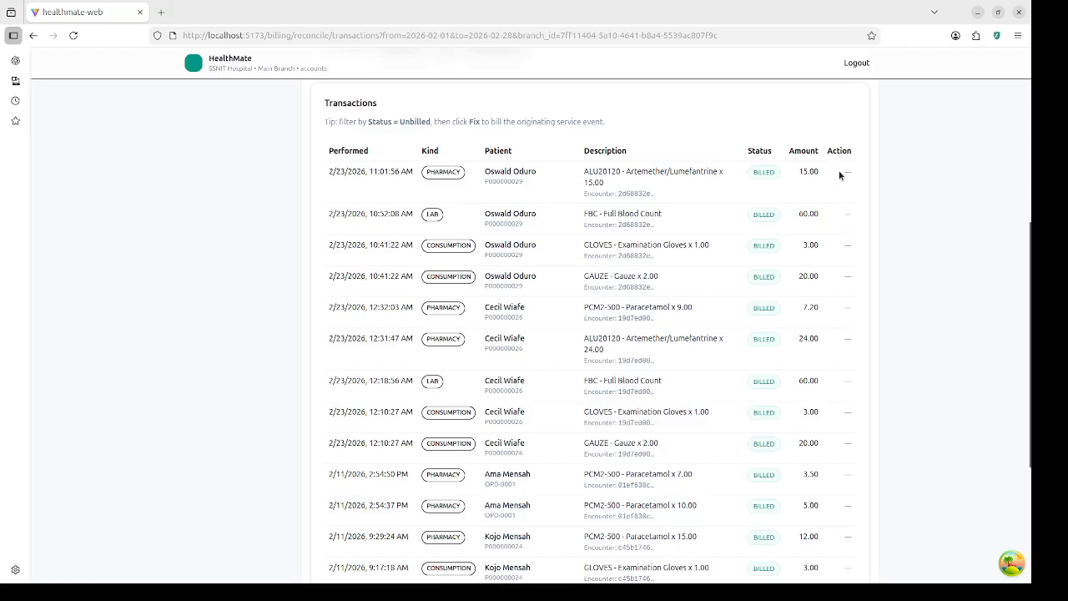
scroll(769, 286, "down", 3)
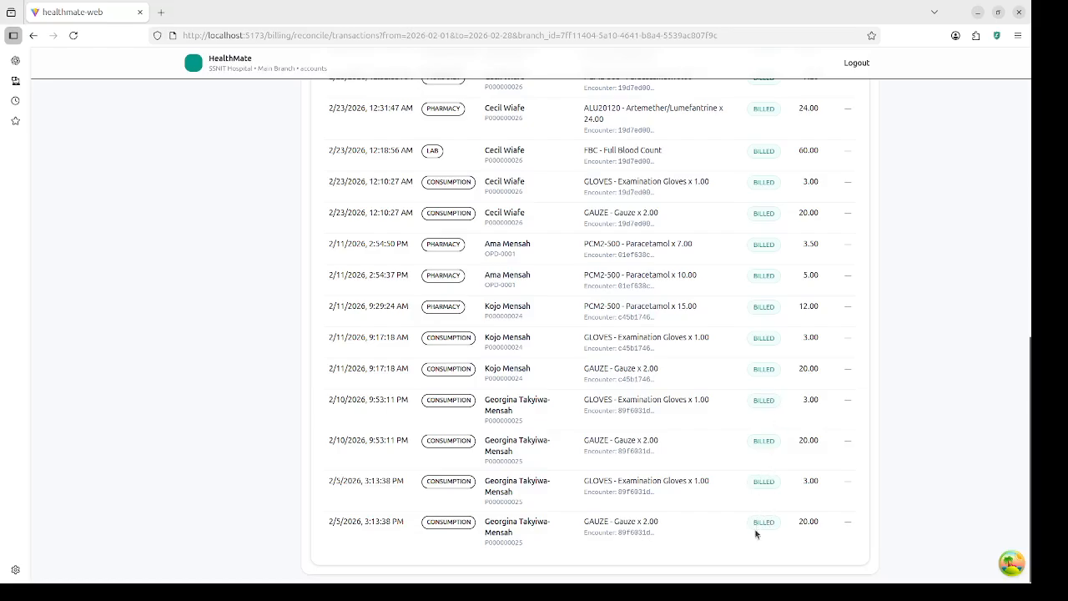
scroll(753, 287, "up", 4)
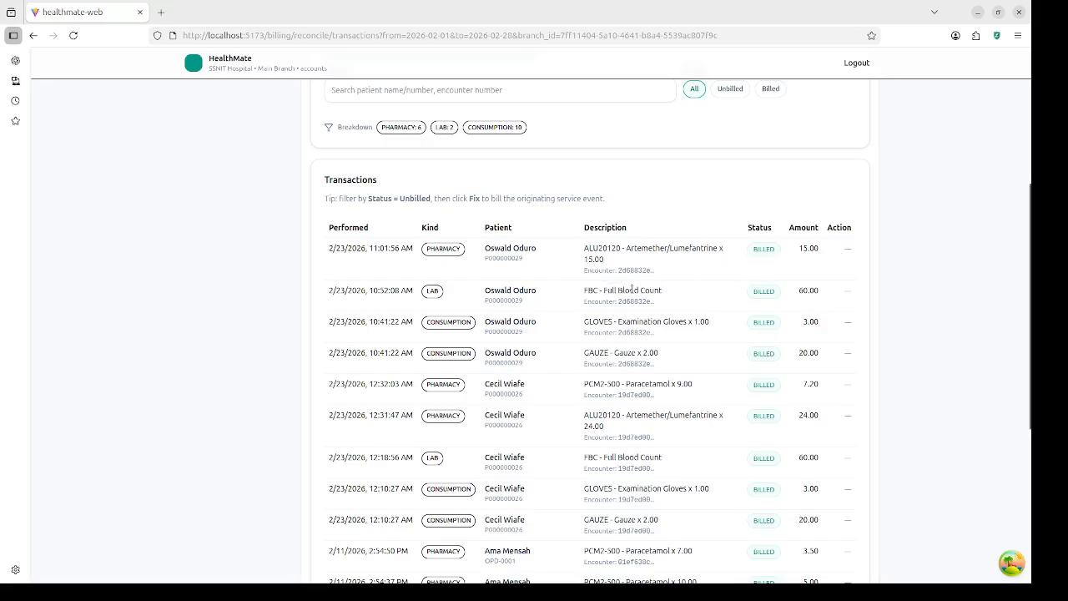
scroll(632, 287, "up", 2)
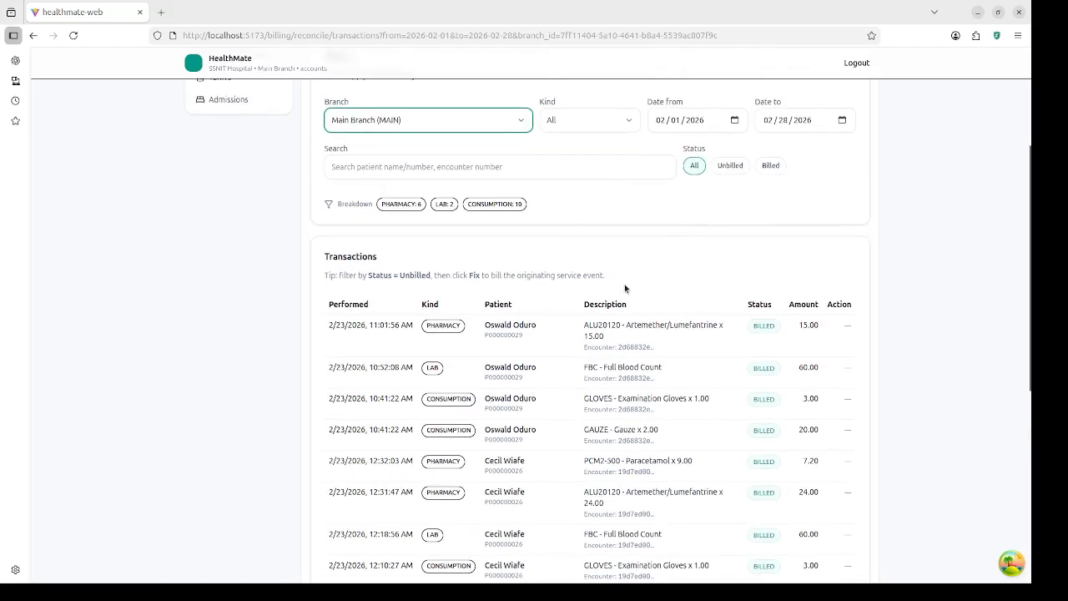
scroll(625, 288, "down", 1)
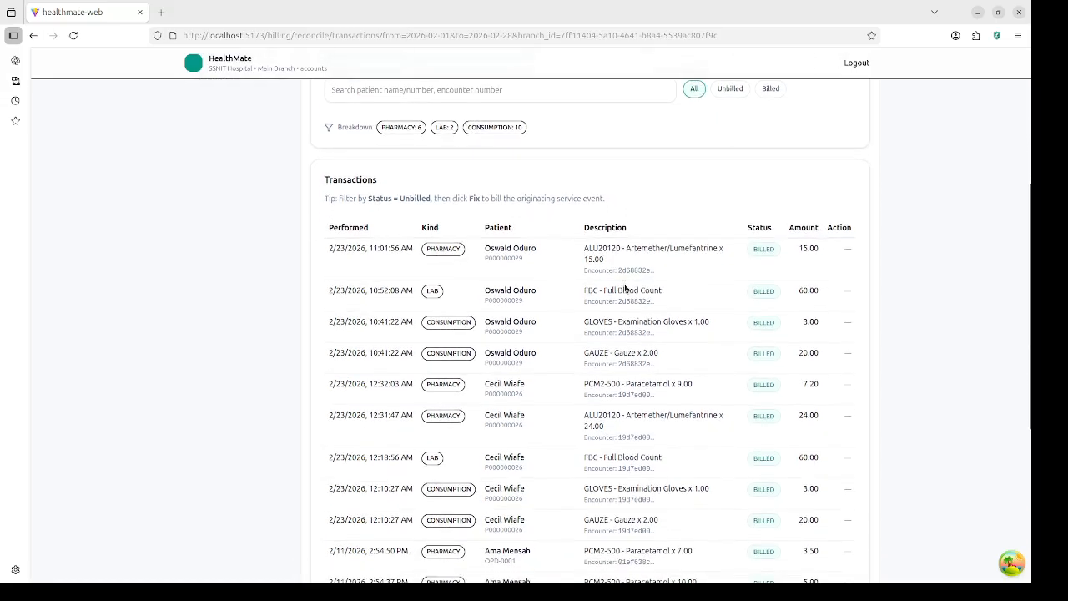
scroll(637, 317, "down", 2)
scroll(637, 315, "down", 5)
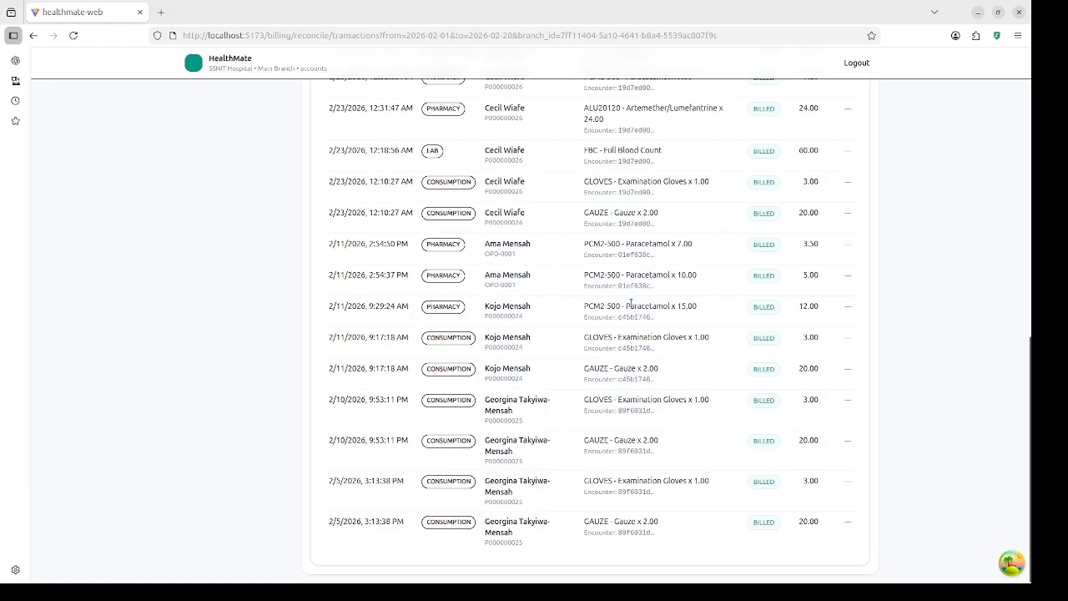
scroll(630, 303, "up", 13)
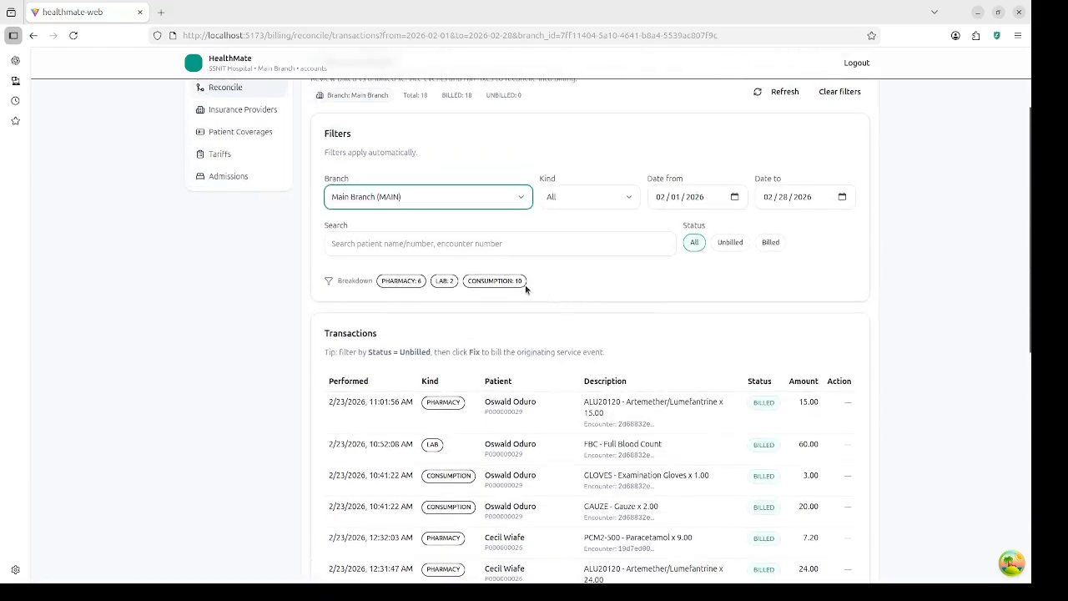
scroll(525, 290, "up", 1)
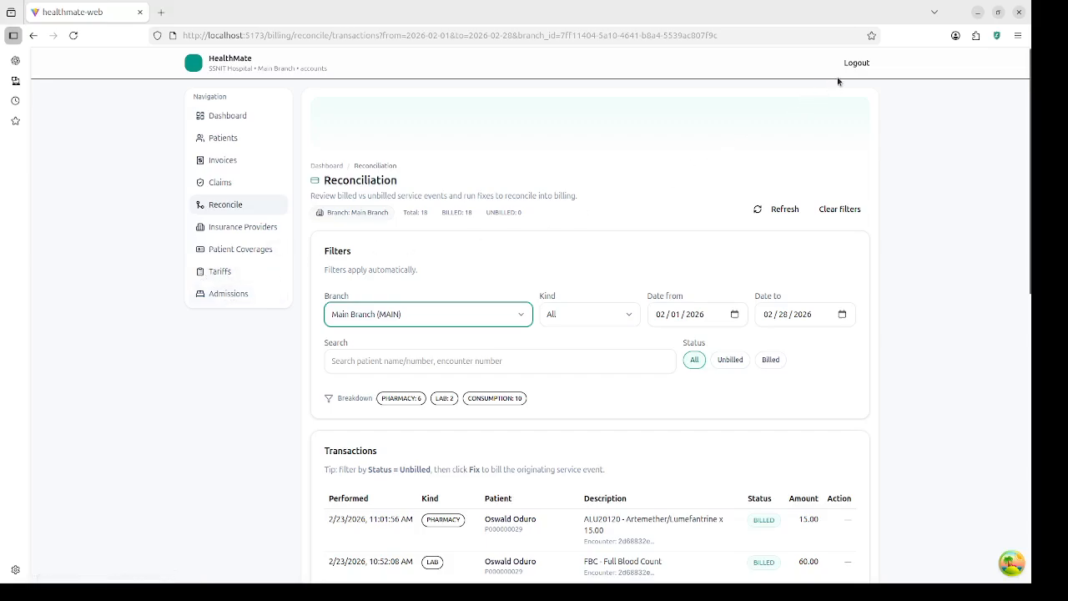
Step: Log out of the accounts session and sign in with the saved administrator login
left_click(856, 64)
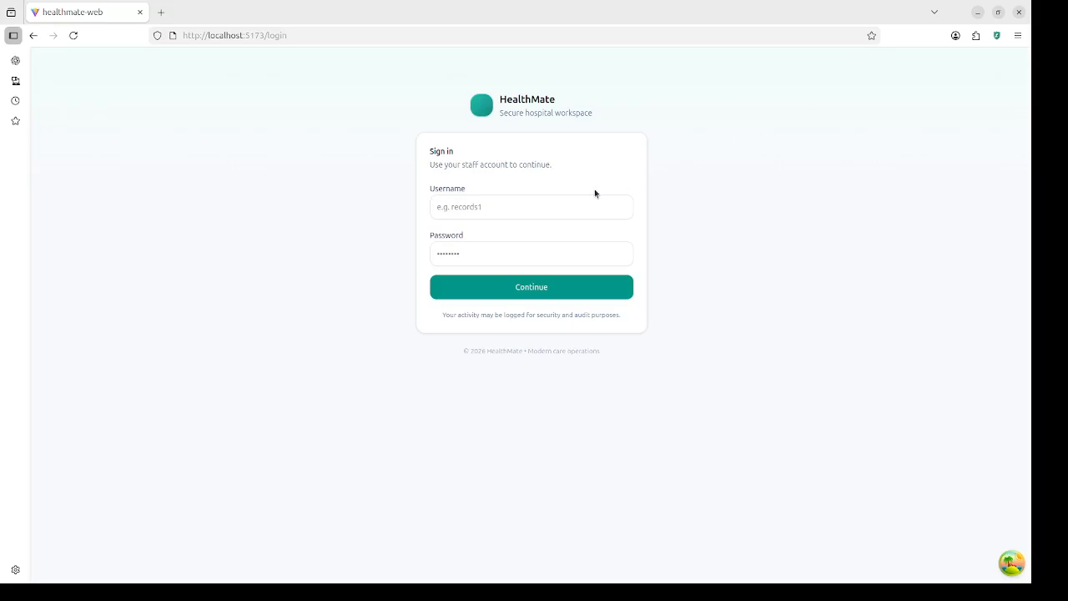
left_click(544, 208)
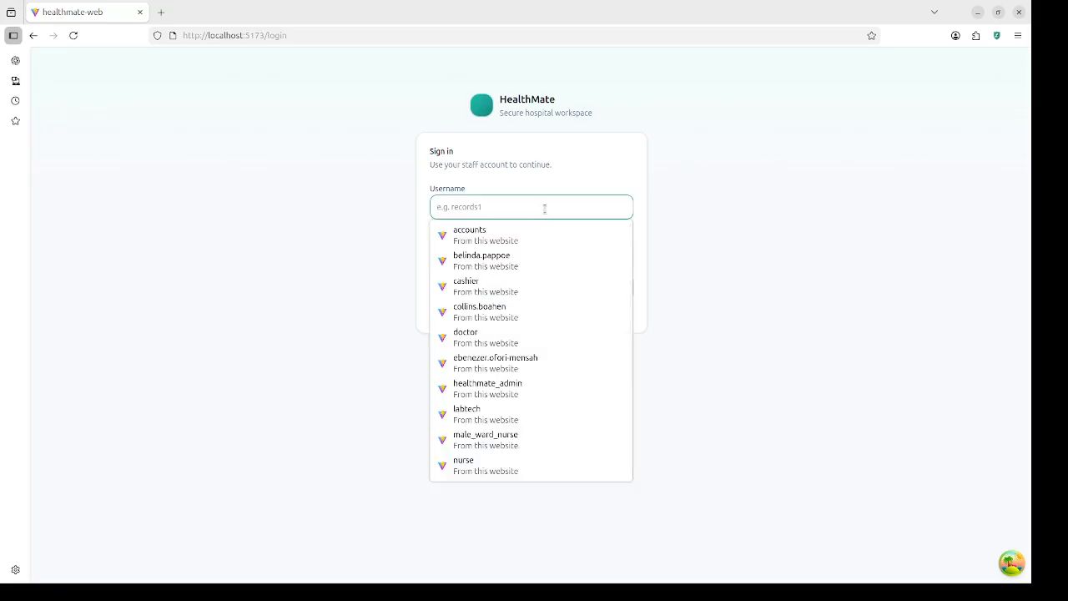
type("he")
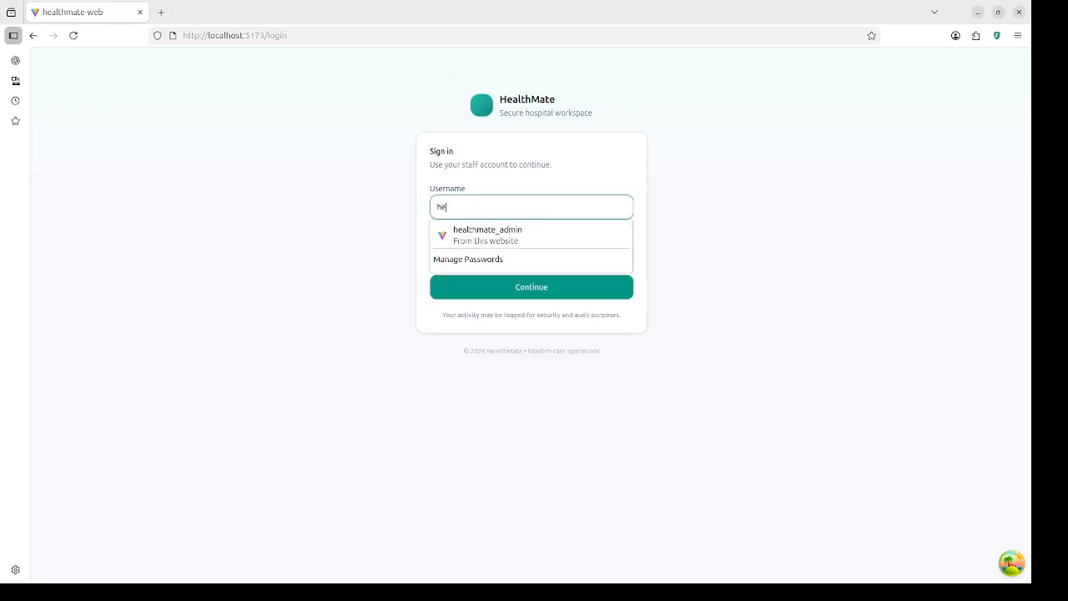
left_click(527, 230)
left_click(511, 284)
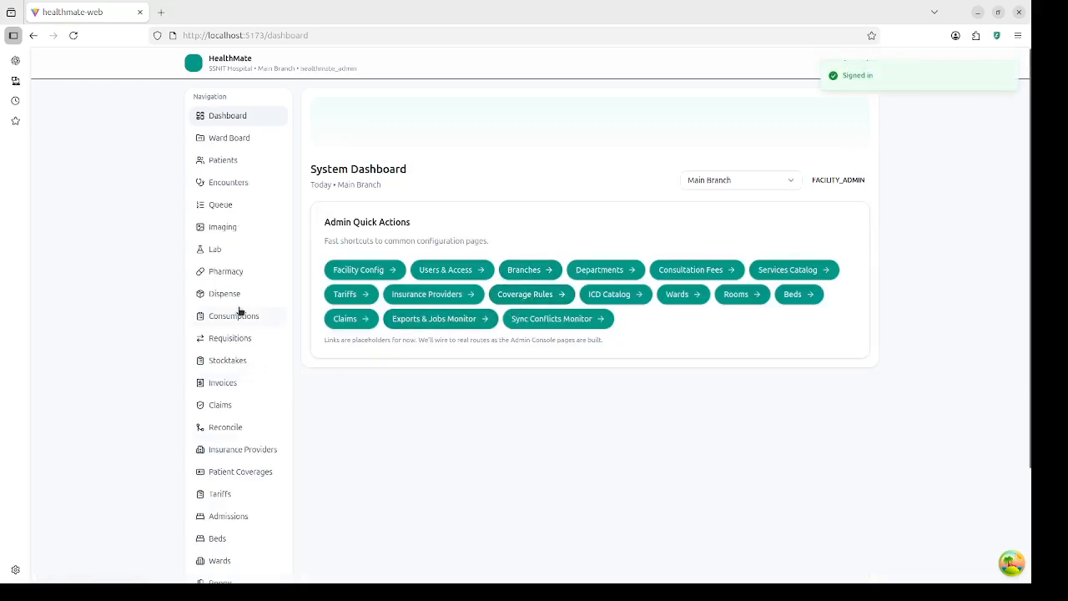
scroll(228, 492, "down", 3)
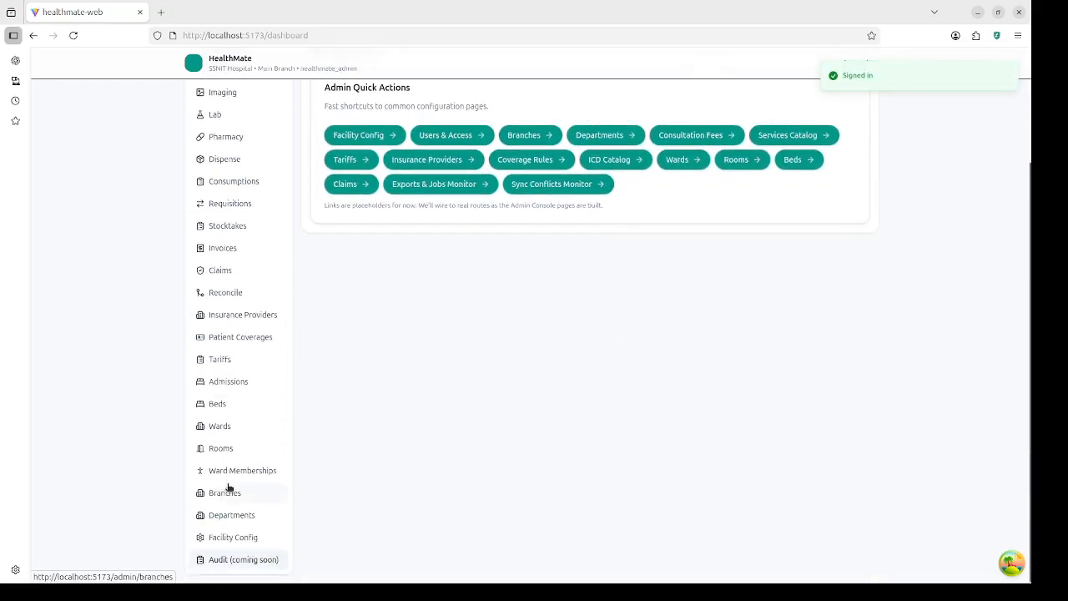
Step: Open SSNIT Hospital's Edit Facility Config form showing ICD policy Flexible and 0 grace hours
left_click(233, 538)
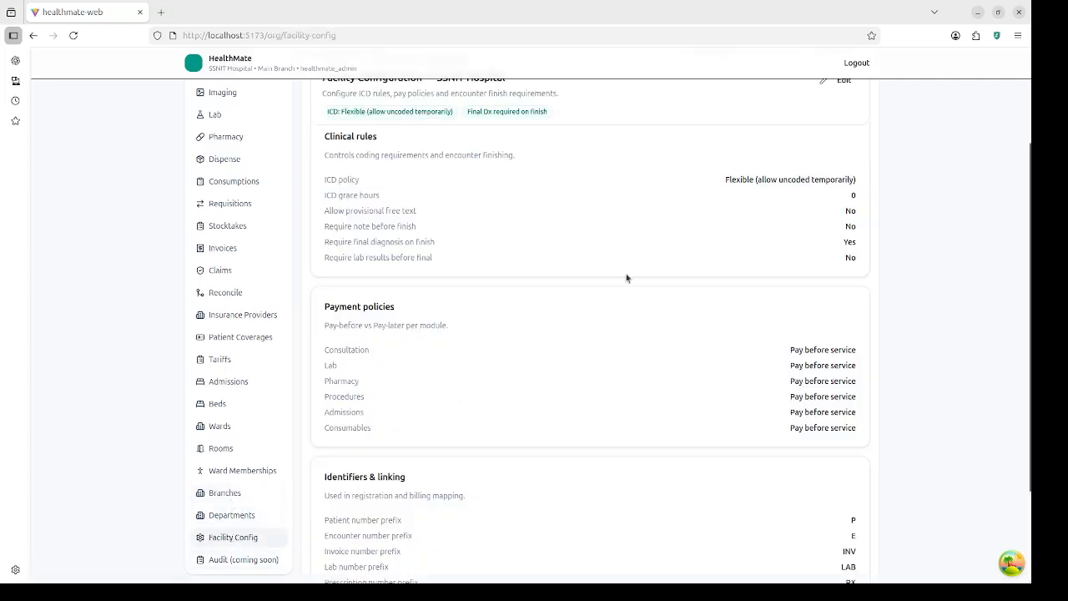
scroll(559, 242, "up", 3)
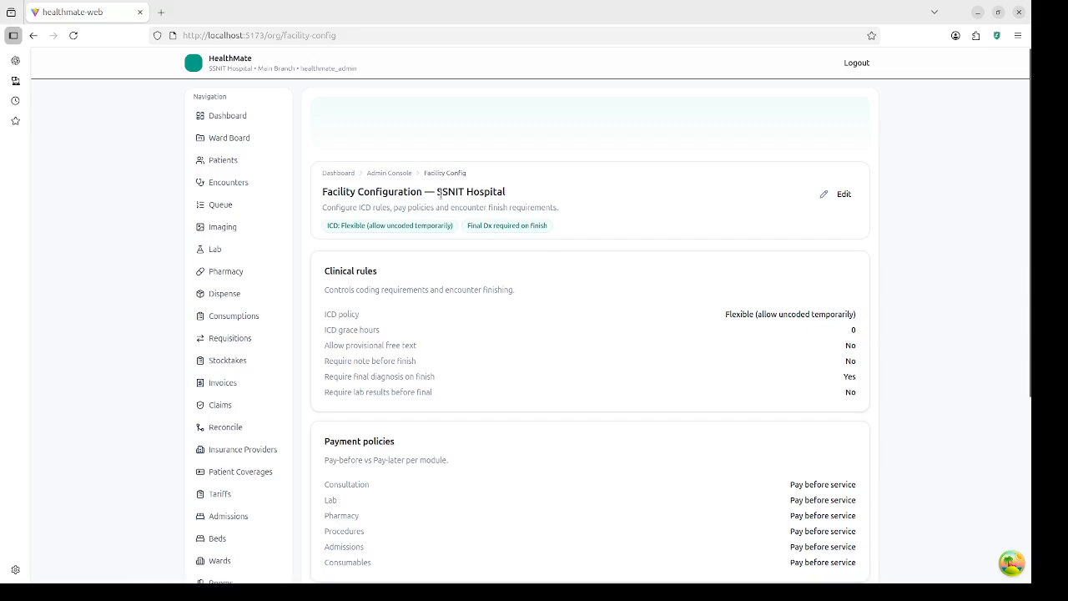
left_click_drag(438, 192, 511, 194)
left_click(541, 319)
Step: Edit the config to set ICD policy Strict (ICD required), keeping final diagnosis required on finish
left_click(839, 194)
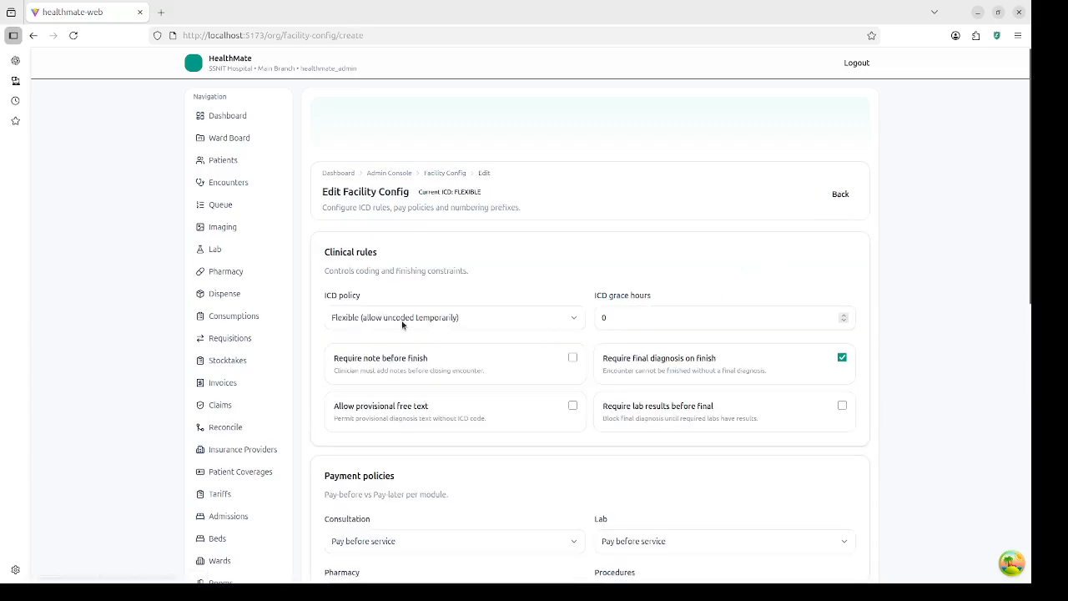
left_click(528, 327)
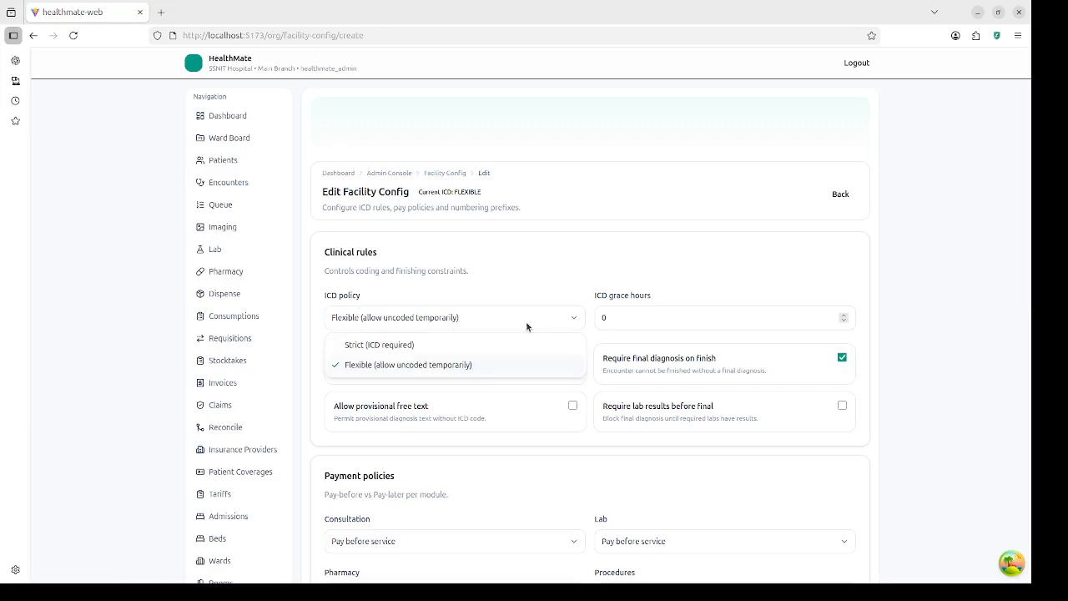
left_click(461, 345)
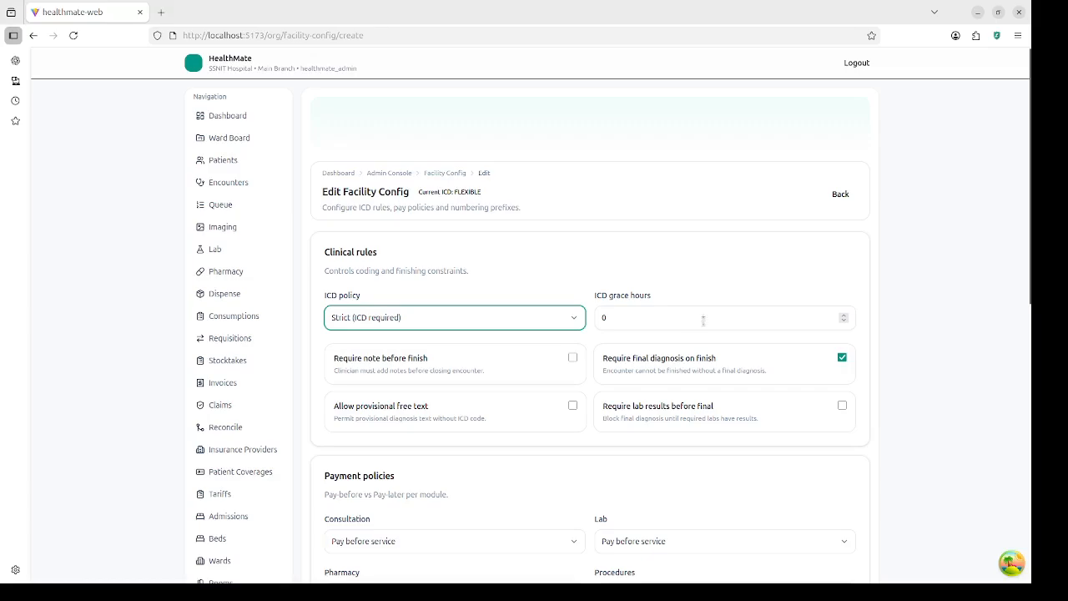
left_click(763, 322)
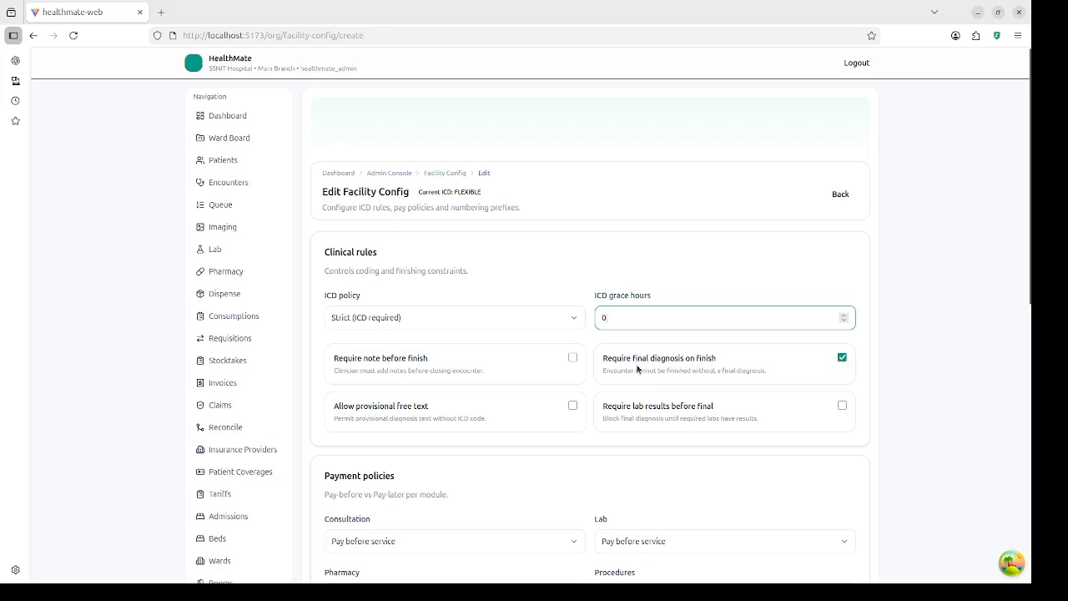
left_click(843, 359)
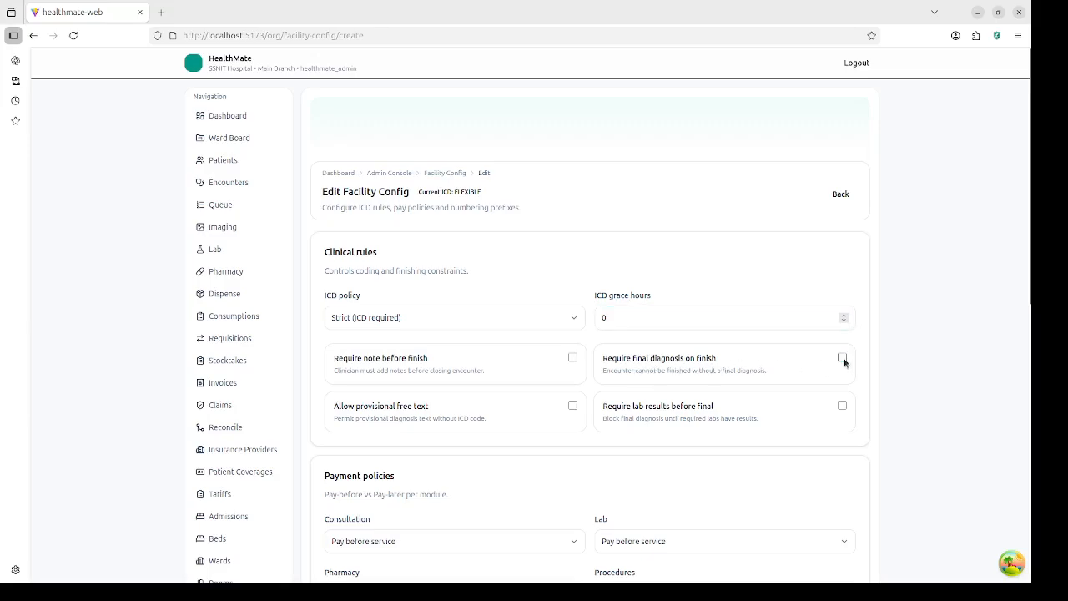
left_click(843, 359)
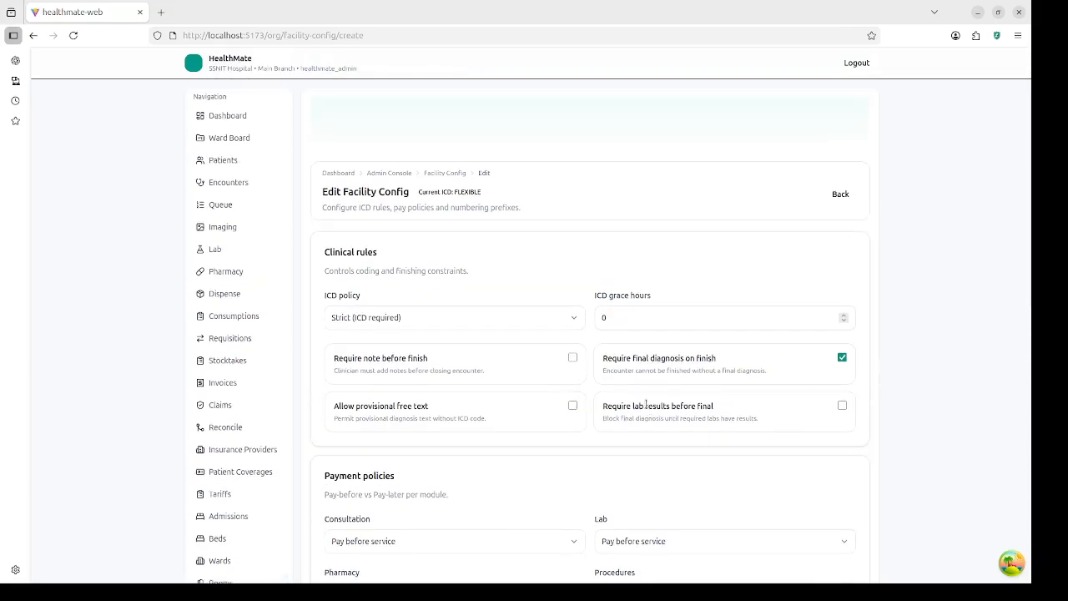
scroll(646, 404, "down", 7)
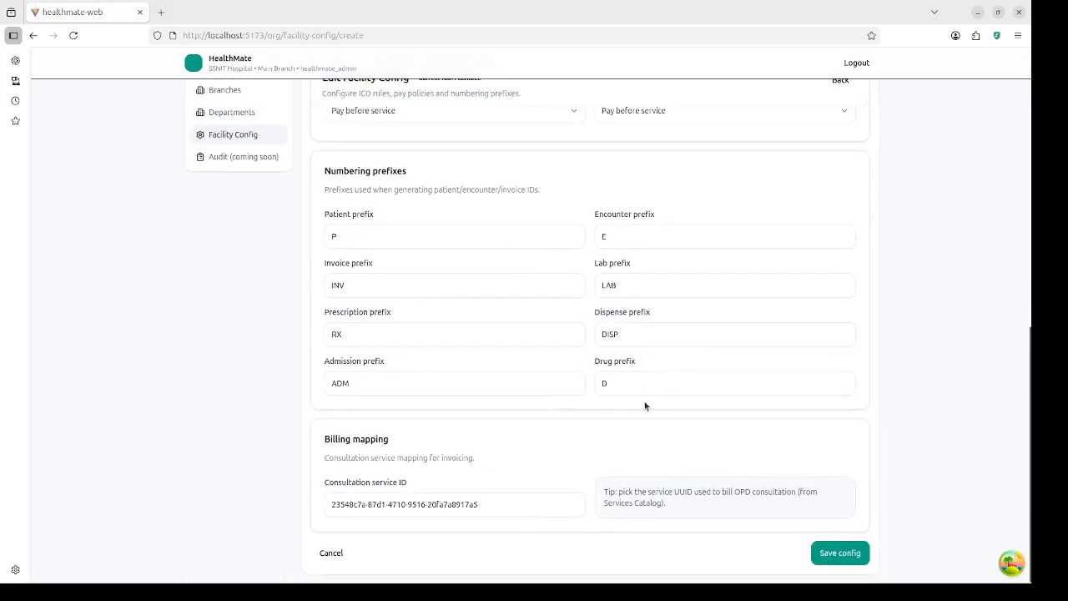
scroll(643, 405, "up", 4)
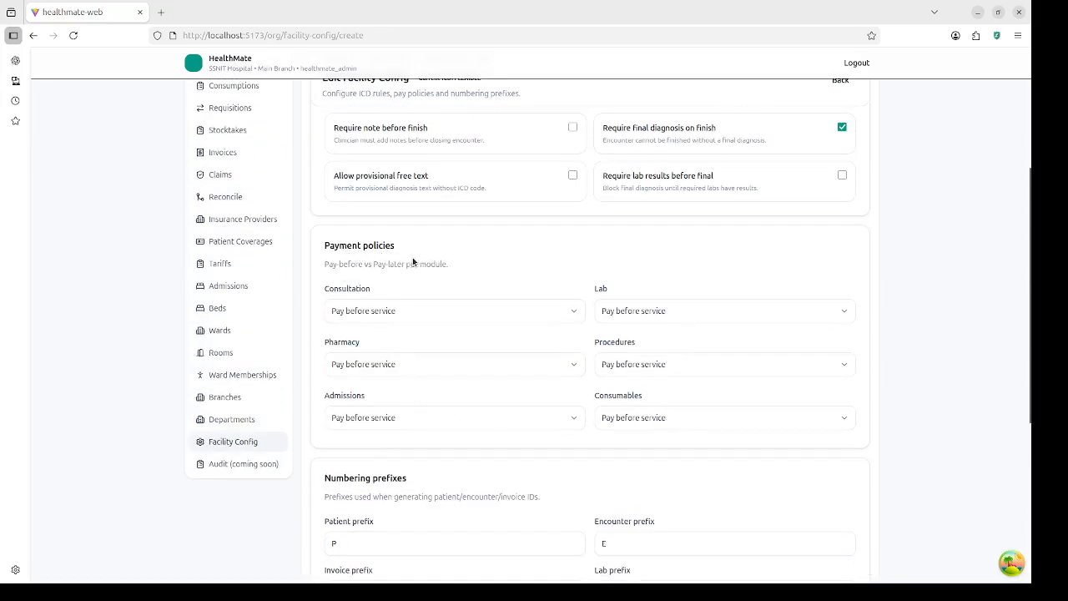
left_click(410, 313)
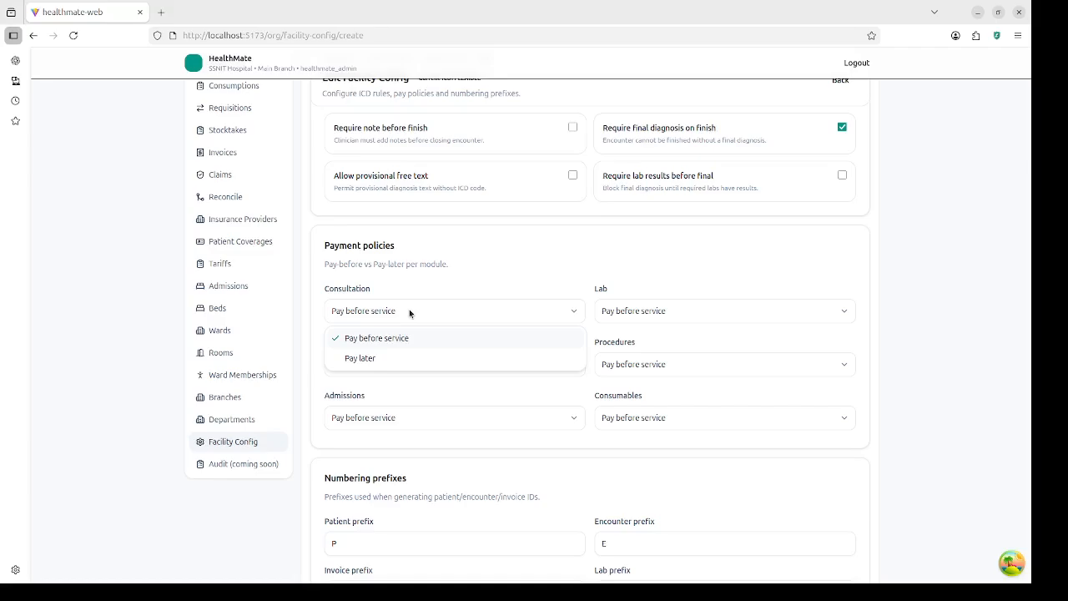
left_click(406, 339)
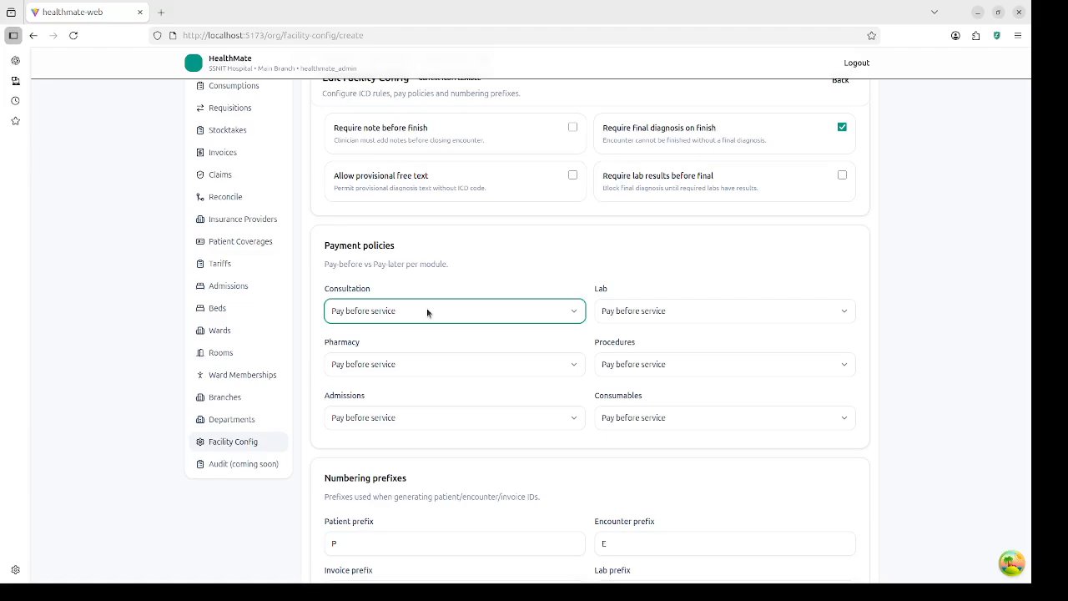
left_click(426, 308)
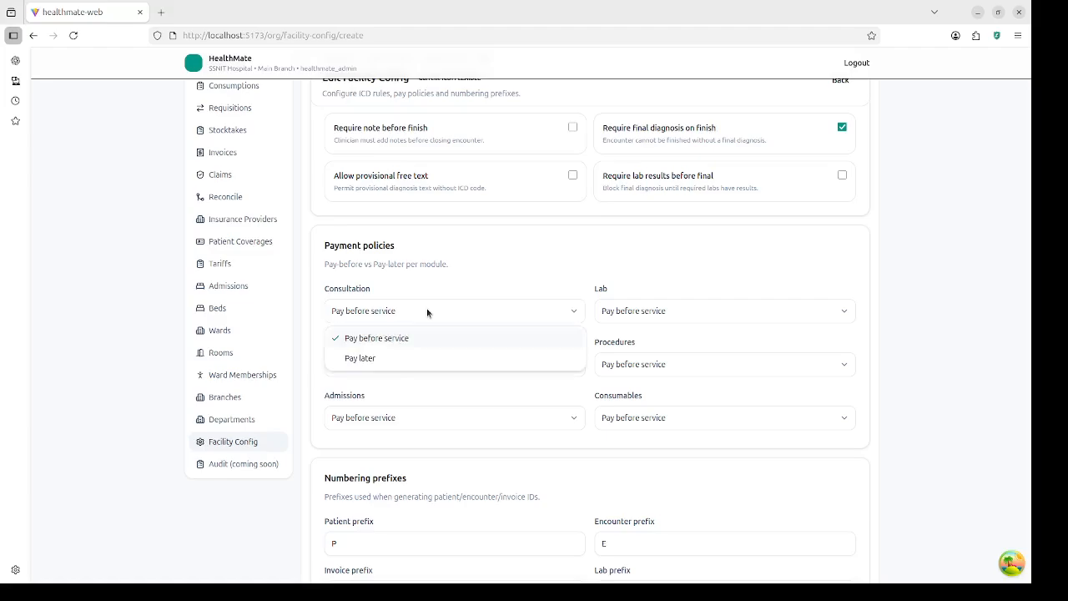
left_click(409, 360)
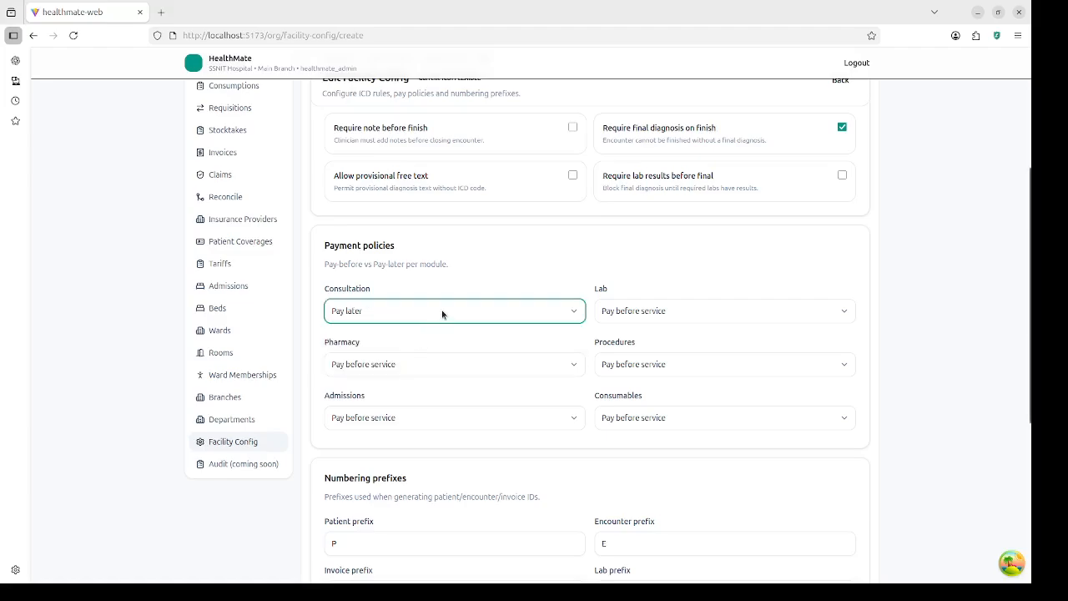
left_click(442, 313)
left_click(440, 337)
scroll(439, 336, "down", 5)
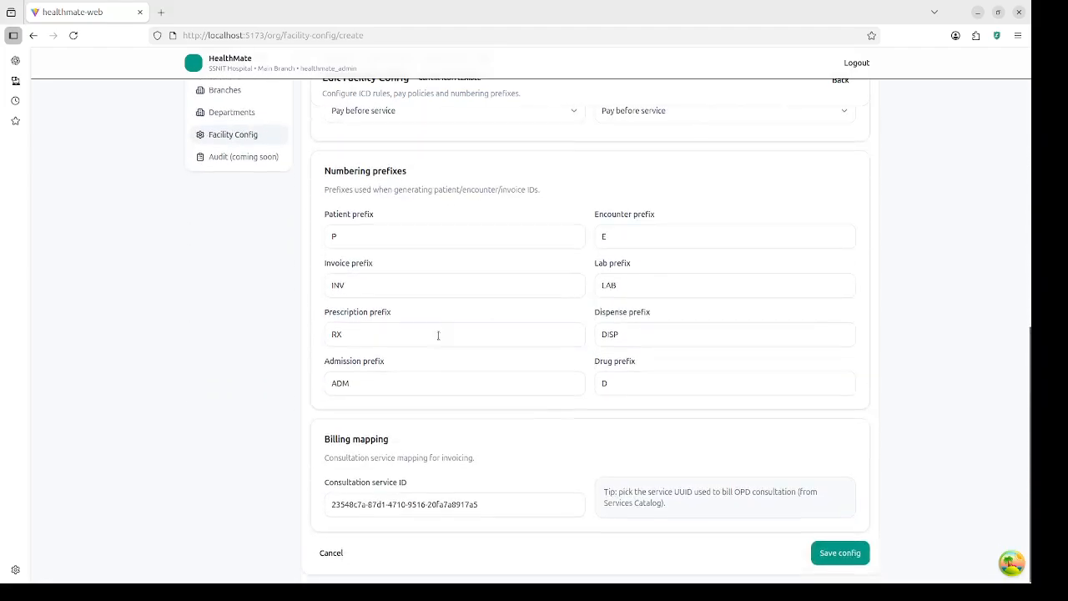
Step: Save the facility config with ICD policy Strict, then log out to the sign-in page
left_click(848, 558)
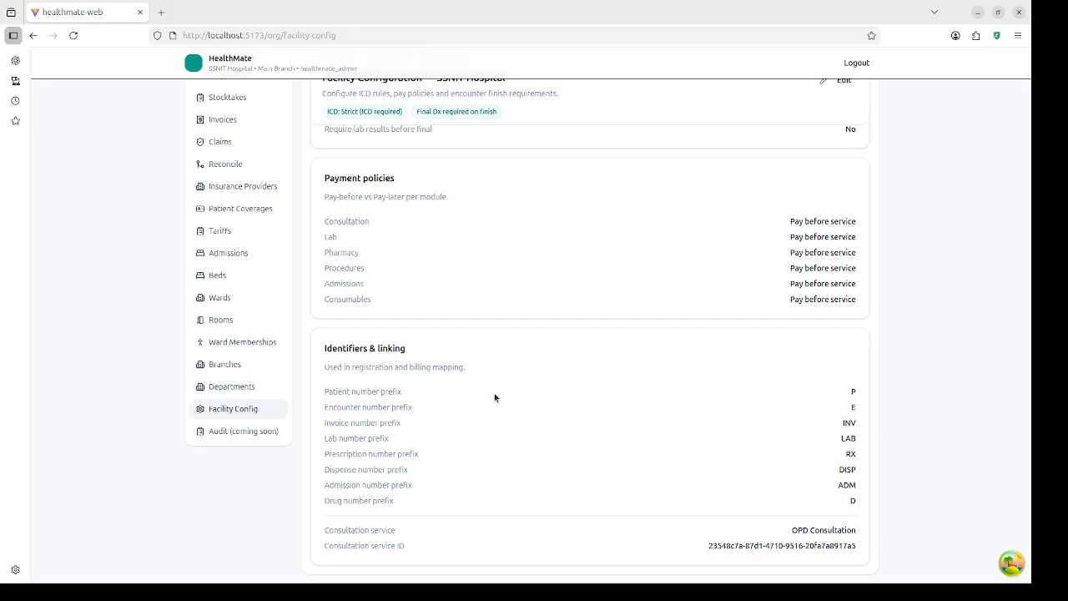
scroll(520, 201, "up", 3)
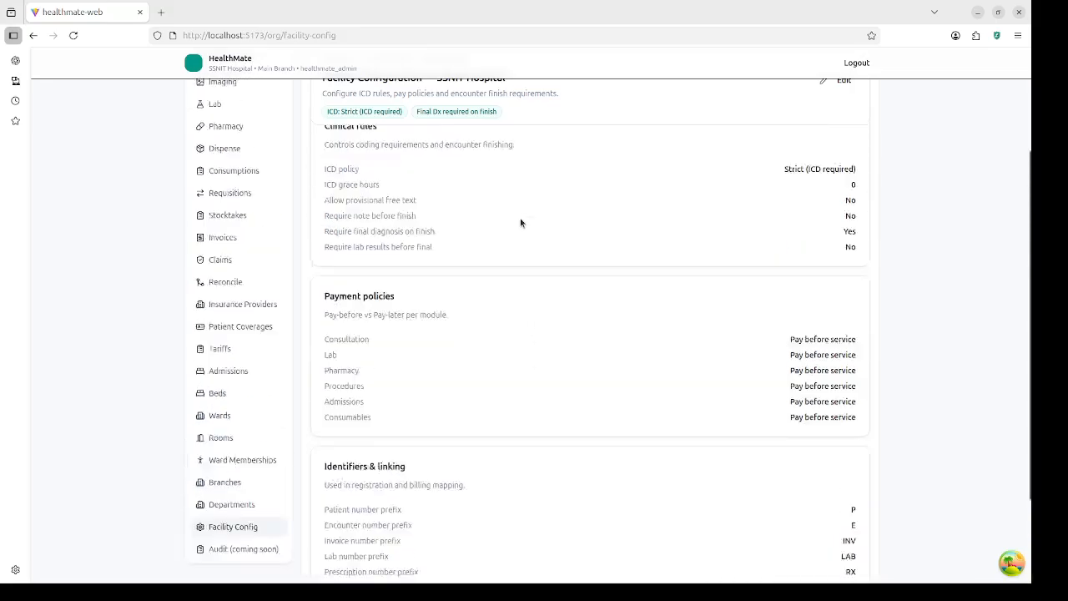
scroll(519, 221, "up", 3)
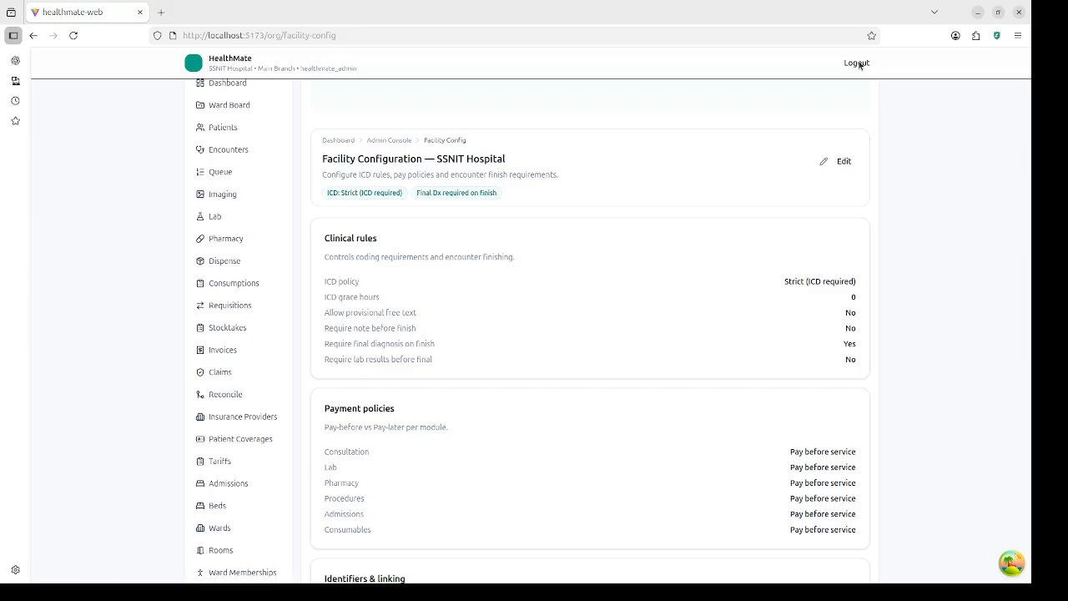
left_click(857, 64)
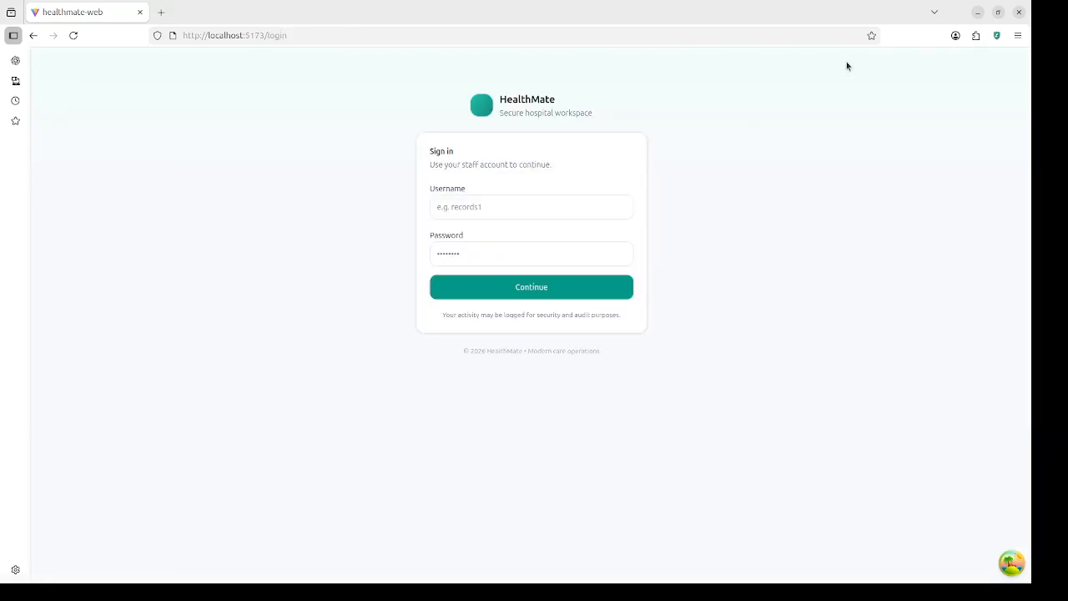